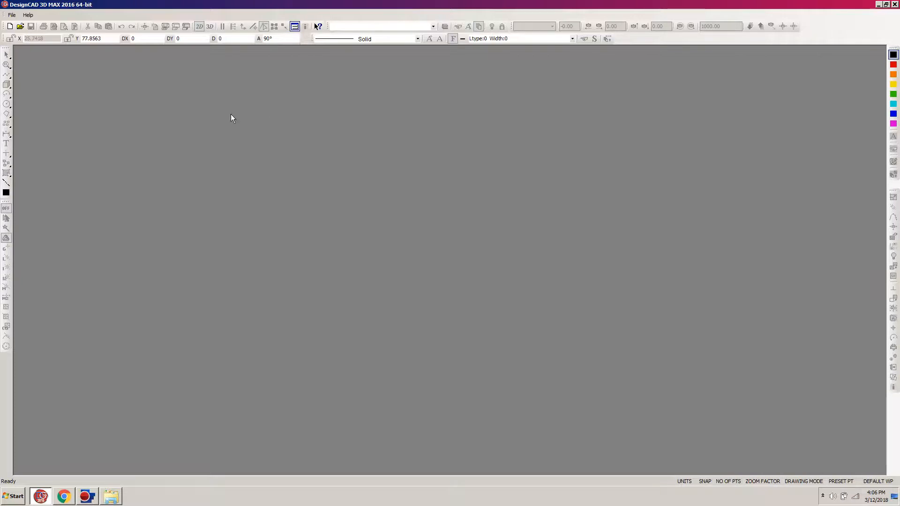
Open the drawing D0614W1.dcd from the D0614 folder
{"action": "left_click", "coordinate": [20, 26]}
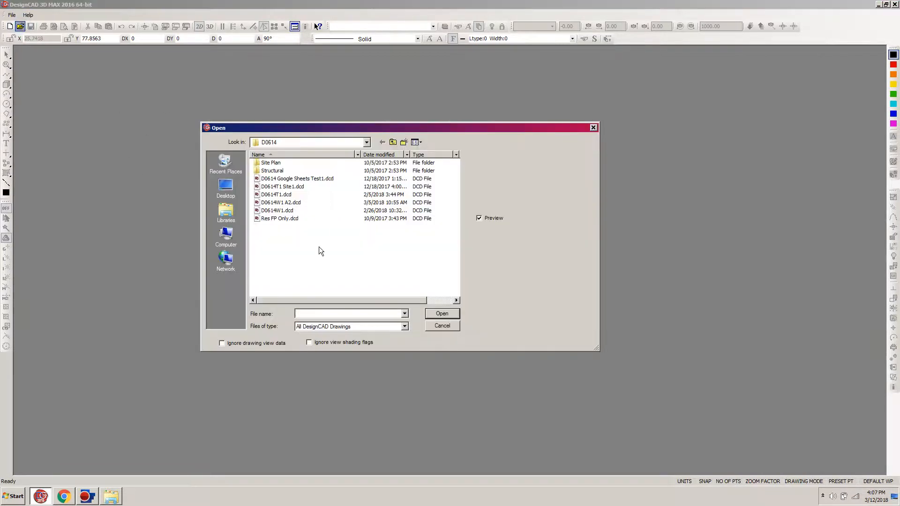
{"action": "left_click", "coordinate": [281, 212]}
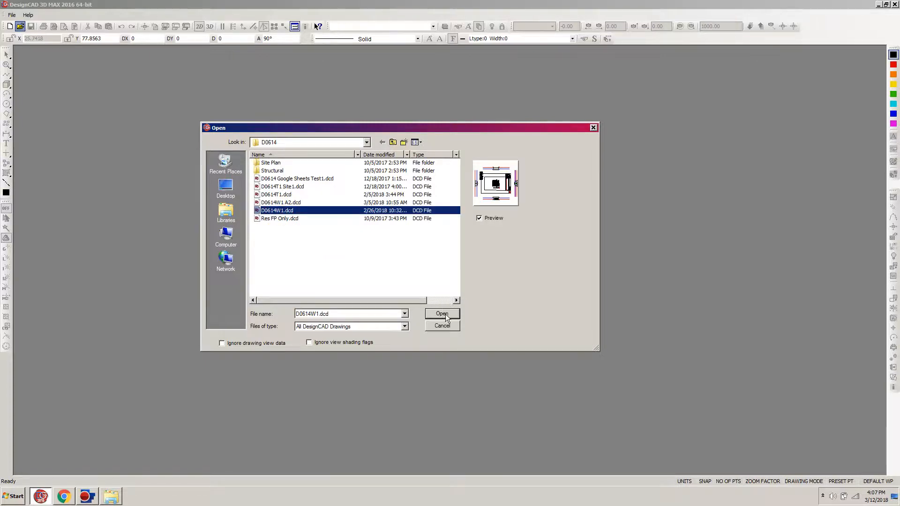
{"action": "left_click", "coordinate": [443, 314]}
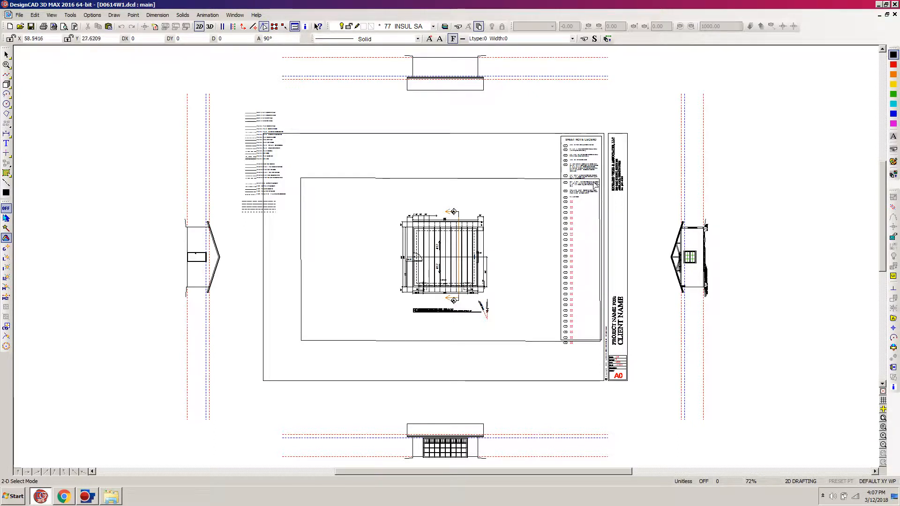
Make layer 45 FR ELEV the current layer and hide all other layers
{"action": "key", "text": "l"}
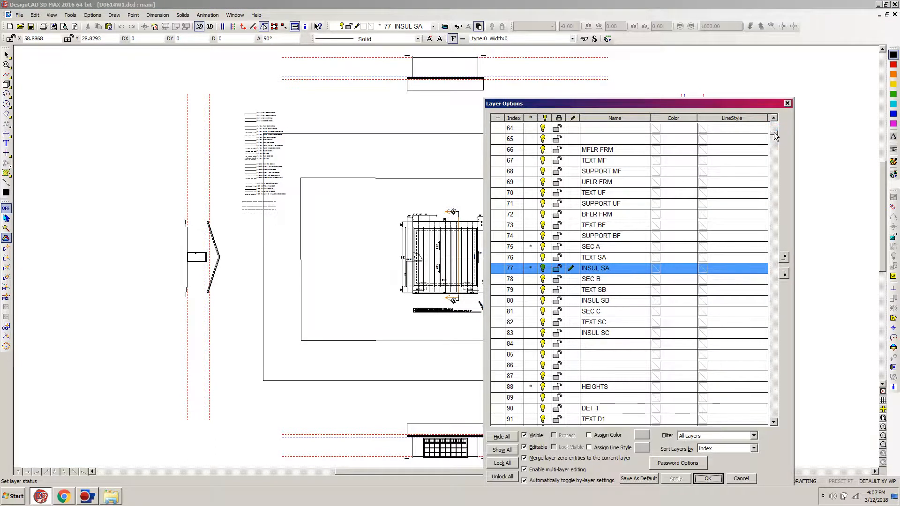
{"action": "scroll", "coordinate": [774, 131], "scroll_direction": "up", "scroll_amount": 4}
{"action": "scroll", "coordinate": [774, 131], "scroll_direction": "up", "scroll_amount": 3}
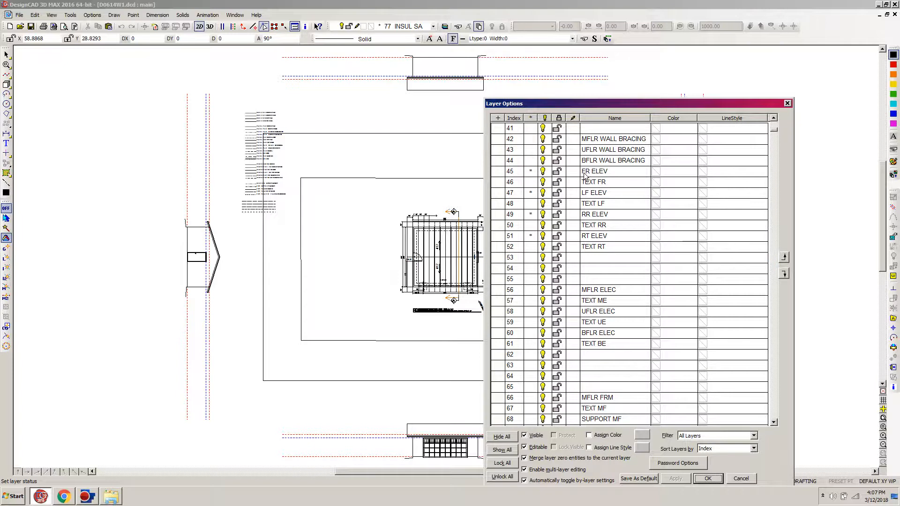
{"action": "left_click", "coordinate": [530, 171]}
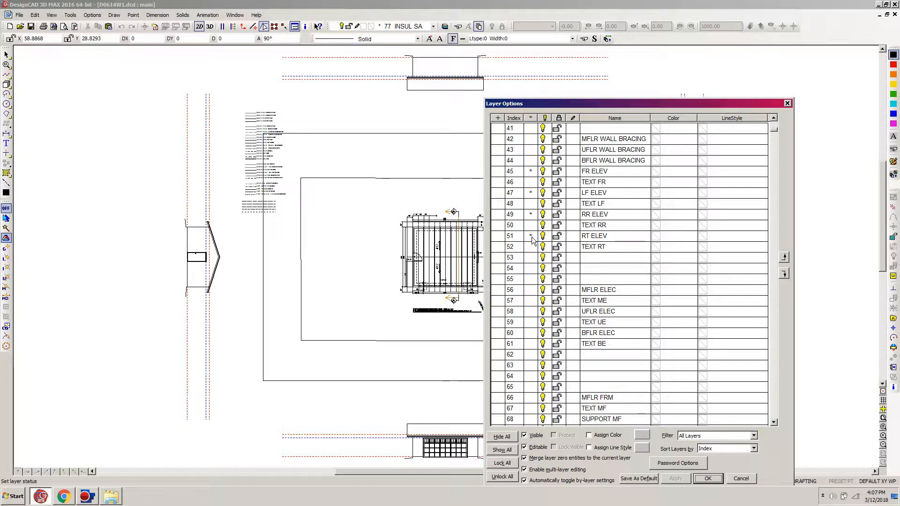
{"action": "left_click", "coordinate": [573, 172]}
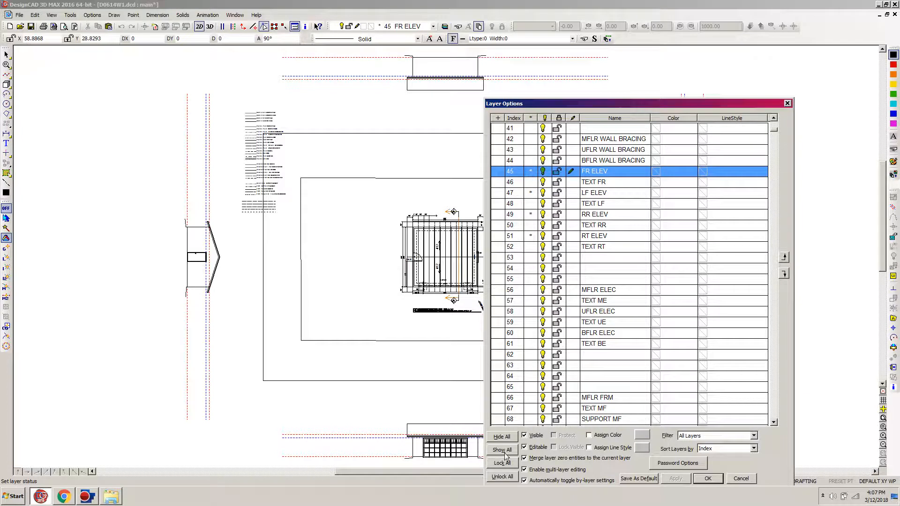
{"action": "left_click", "coordinate": [501, 436]}
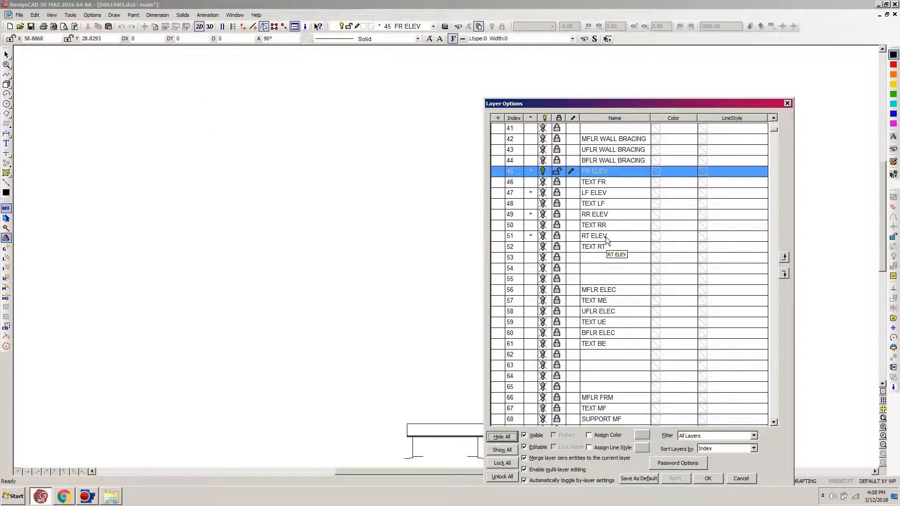
Unlock and show the elevation and text layers 46 TEXT FR through 52 TEXT RT
{"action": "left_click", "coordinate": [593, 183]}
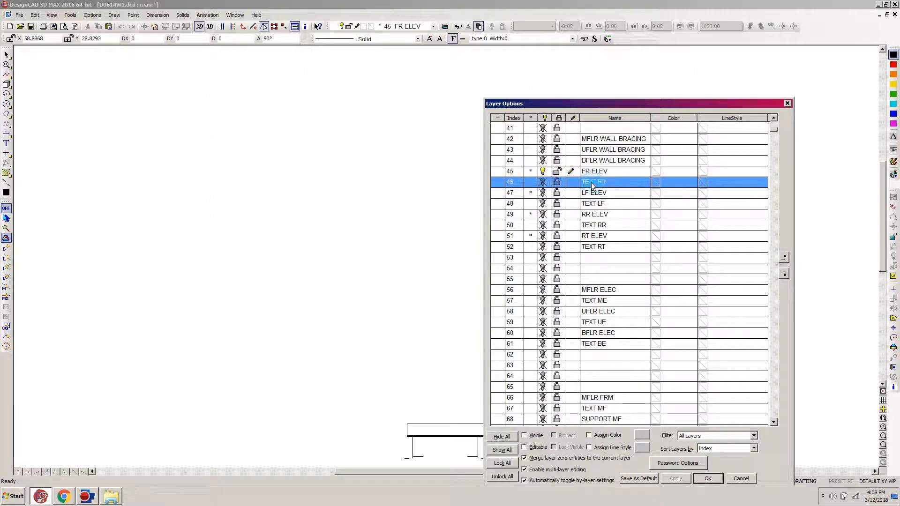
{"action": "left_click", "coordinate": [589, 249], "text": "shift"}
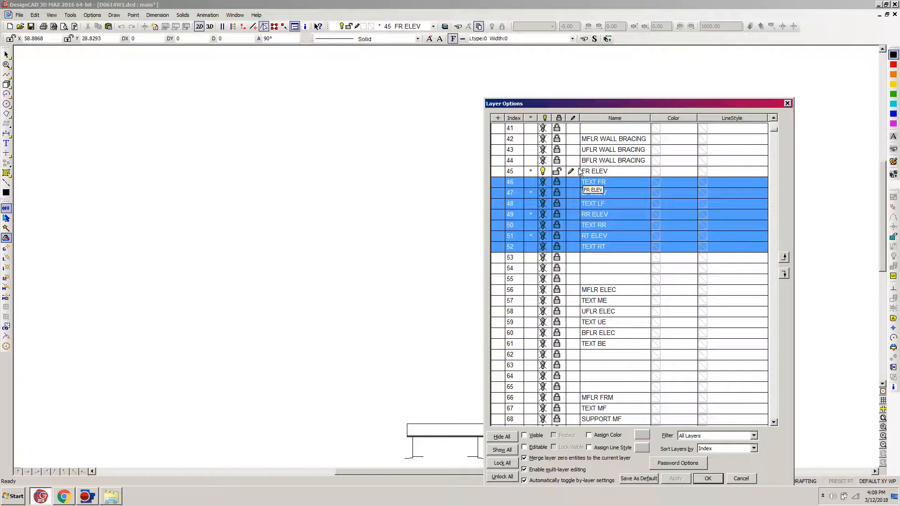
{"action": "right_click", "coordinate": [586, 213]}
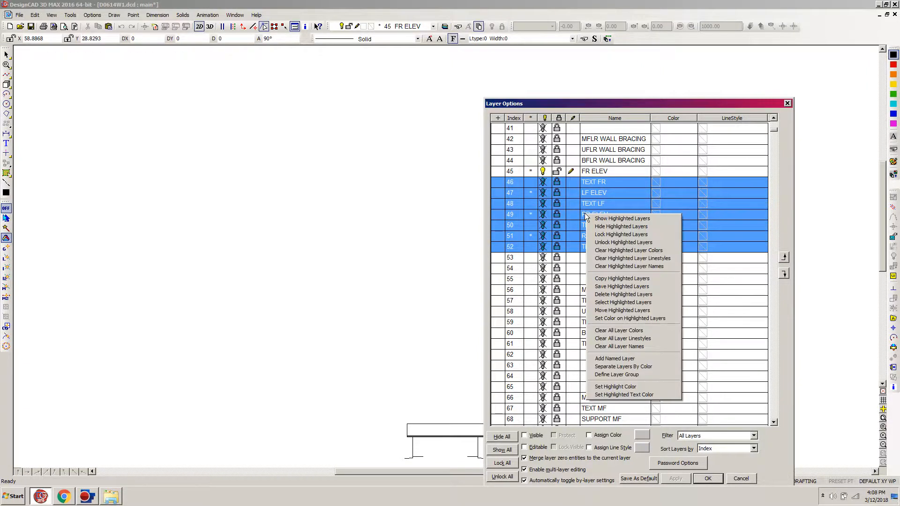
{"action": "left_click", "coordinate": [610, 242]}
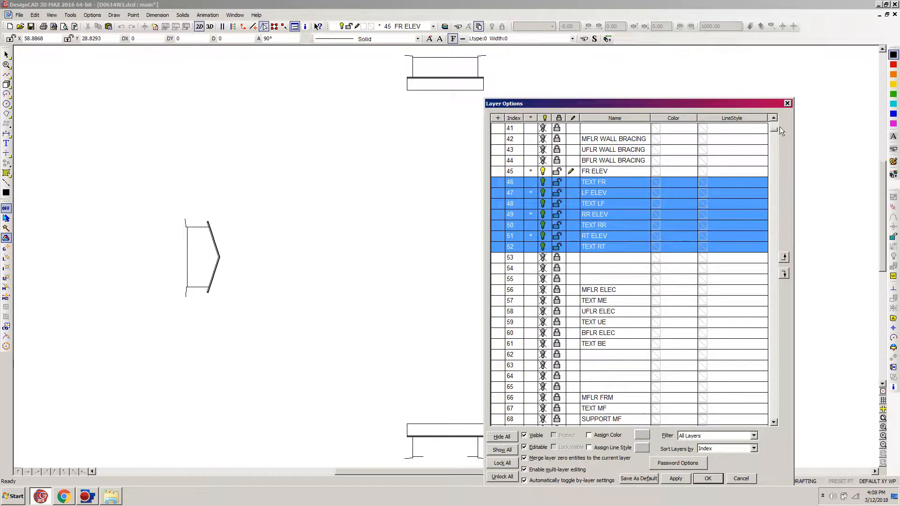
Filter the layer list to Active or Named Layers Only and unlock layer 3 EXT OPNG M
{"action": "left_click_drag", "start_coordinate": [774, 128], "coordinate": [774, 124]}
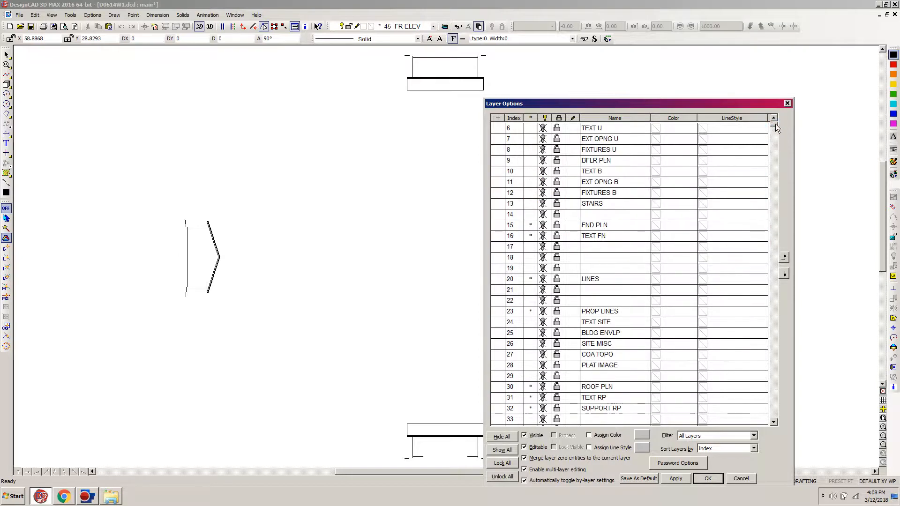
{"action": "left_click", "coordinate": [753, 436]}
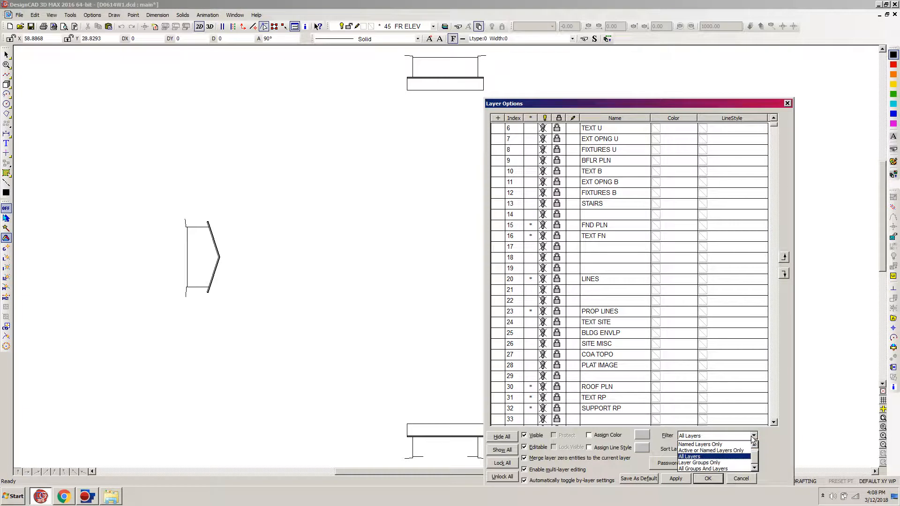
{"action": "left_click", "coordinate": [708, 451]}
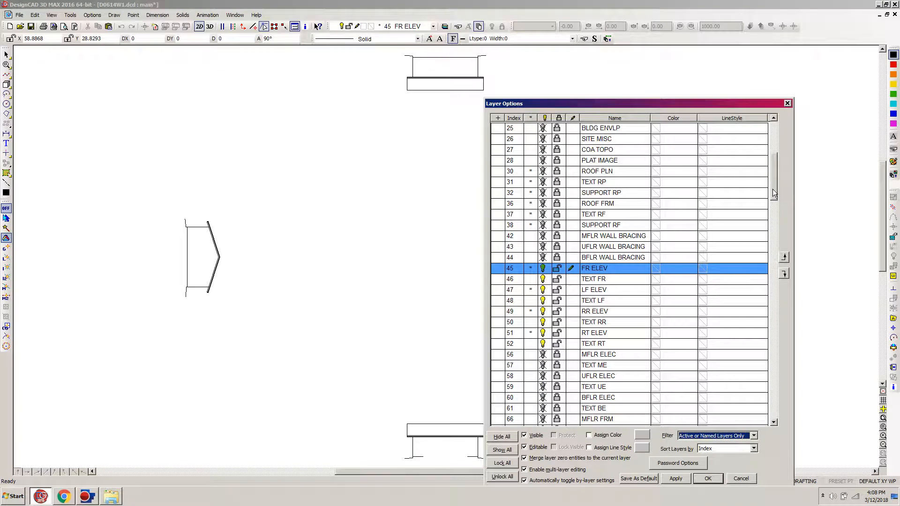
{"action": "left_click_drag", "start_coordinate": [772, 190], "coordinate": [766, 139]}
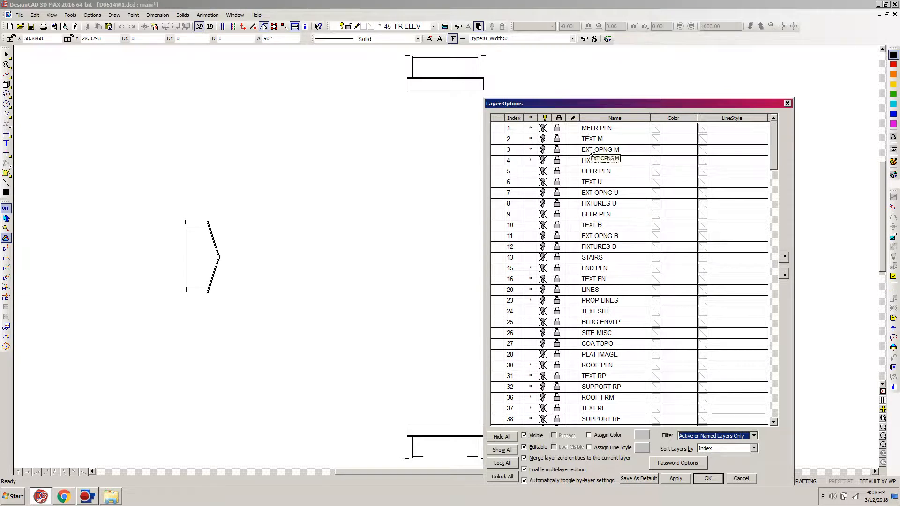
{"action": "left_click", "coordinate": [558, 153]}
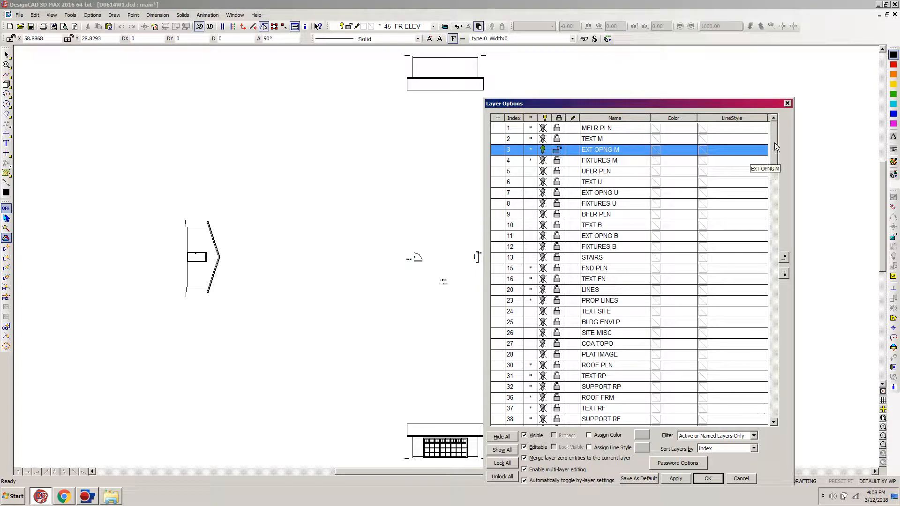
Unlock and show layers 253 TITLE and 254 BORDER, and accept the layer options
{"action": "left_click_drag", "start_coordinate": [774, 142], "coordinate": [779, 253]}
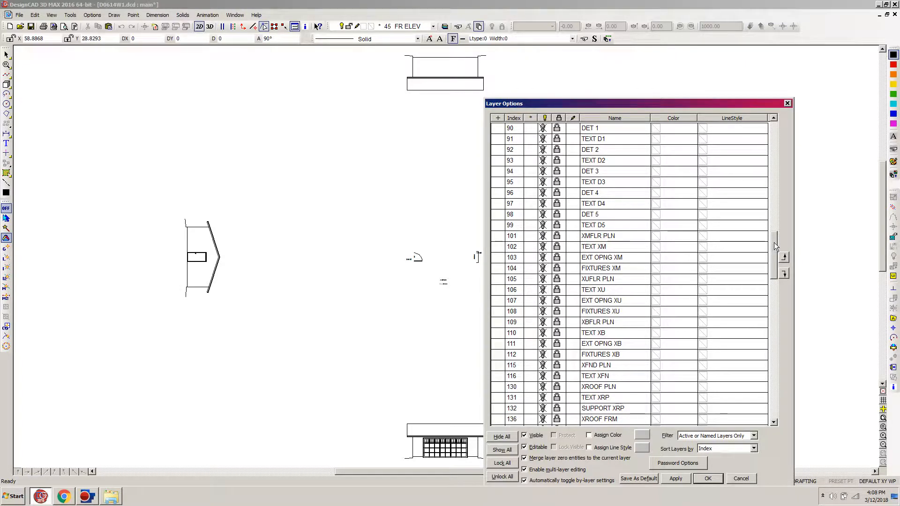
{"action": "left_click_drag", "start_coordinate": [774, 242], "coordinate": [764, 332]}
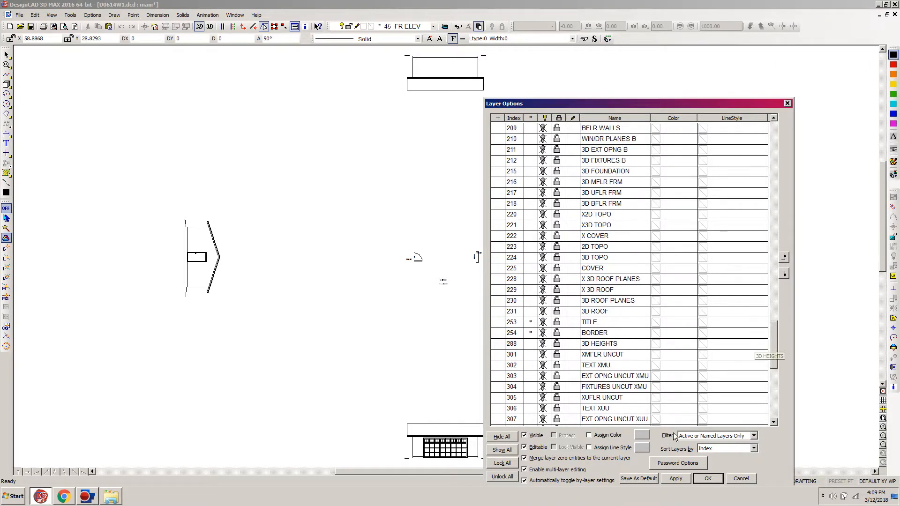
{"action": "left_click", "coordinate": [590, 323]}
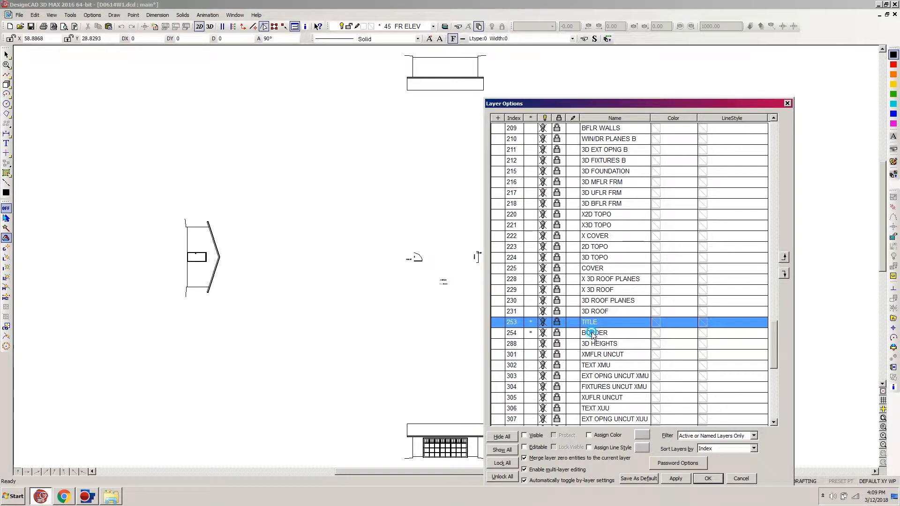
{"action": "left_click", "coordinate": [596, 333], "text": "ctrl"}
{"action": "right_click", "coordinate": [599, 332]}
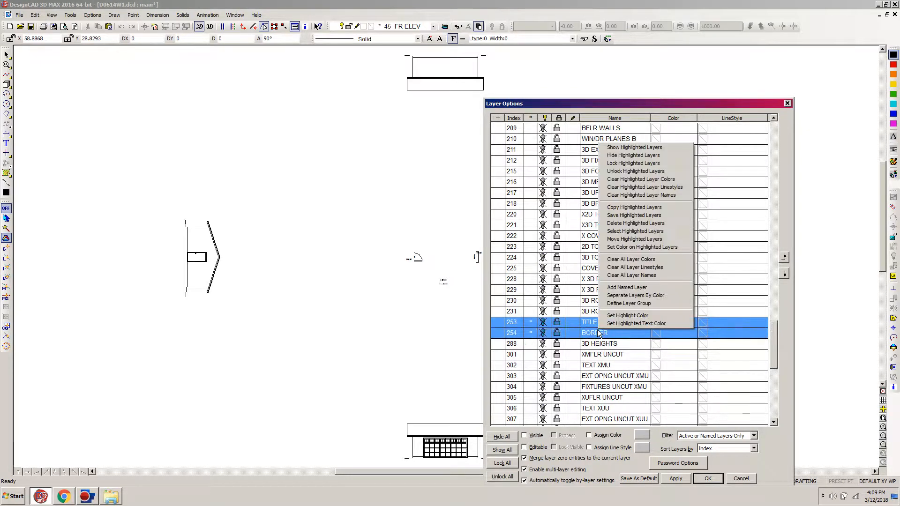
{"action": "left_click", "coordinate": [629, 171]}
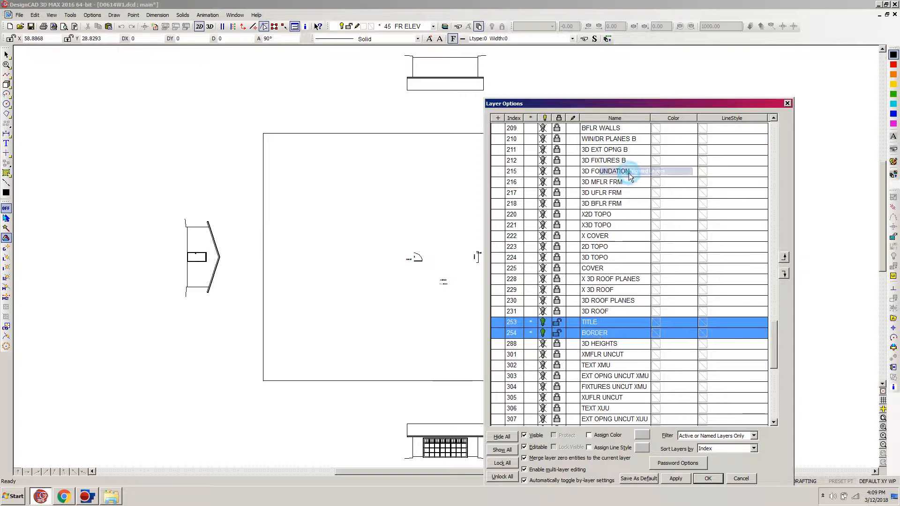
{"action": "left_click", "coordinate": [706, 478]}
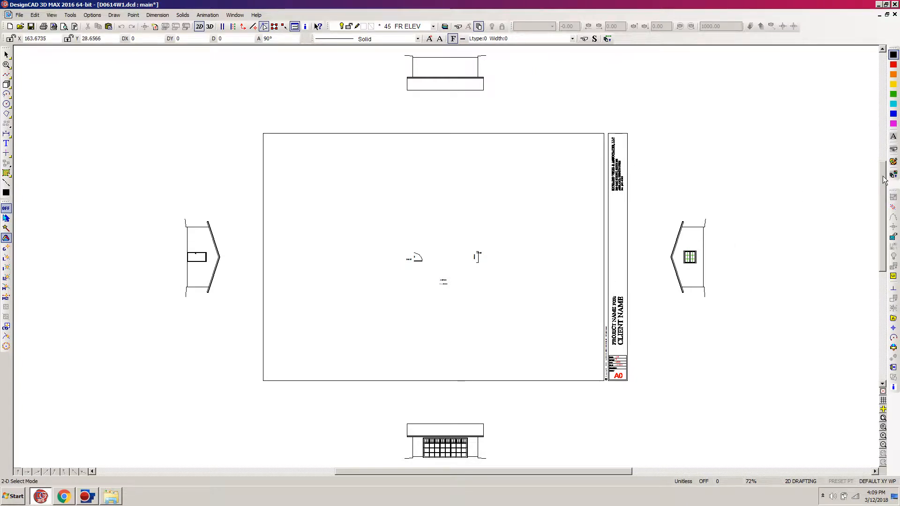
Unlock and show layer 2 TEXT M in the layer options and accept the change
{"action": "scroll", "coordinate": [883, 177], "scroll_direction": "down", "scroll_amount": 2}
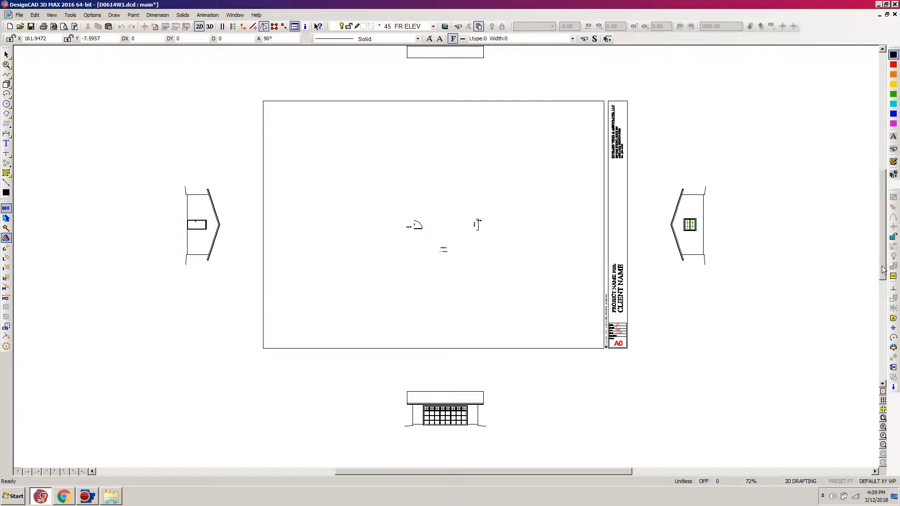
{"action": "mouse_move", "coordinate": [881, 272]}
{"action": "left_mouse_down"}
{"action": "mouse_move", "coordinate": [887, 184]}
{"action": "mouse_move", "coordinate": [890, 211]}
{"action": "left_mouse_up"}
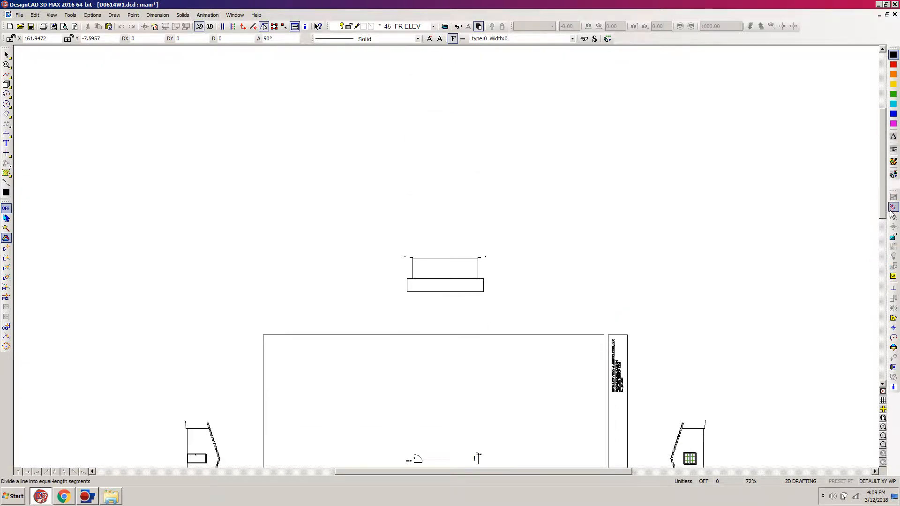
{"action": "left_click", "coordinate": [892, 210]}
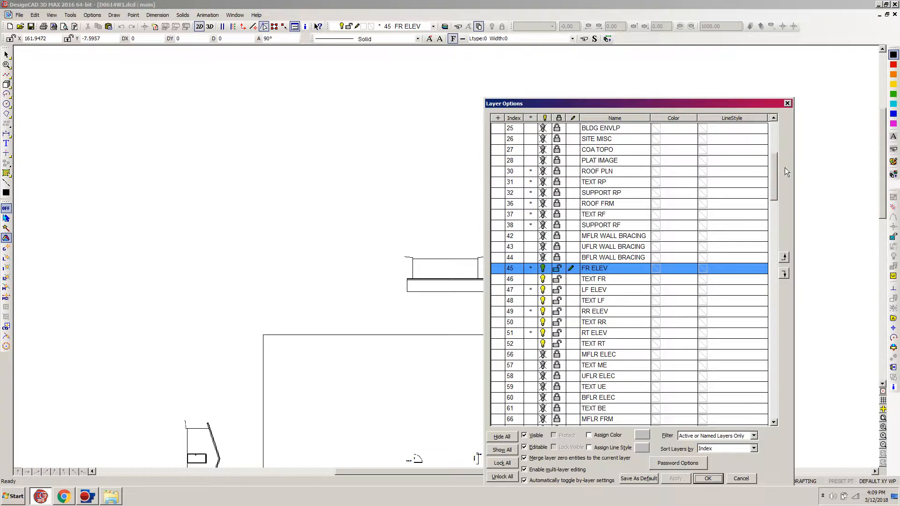
{"action": "left_click_drag", "start_coordinate": [770, 196], "coordinate": [775, 154]}
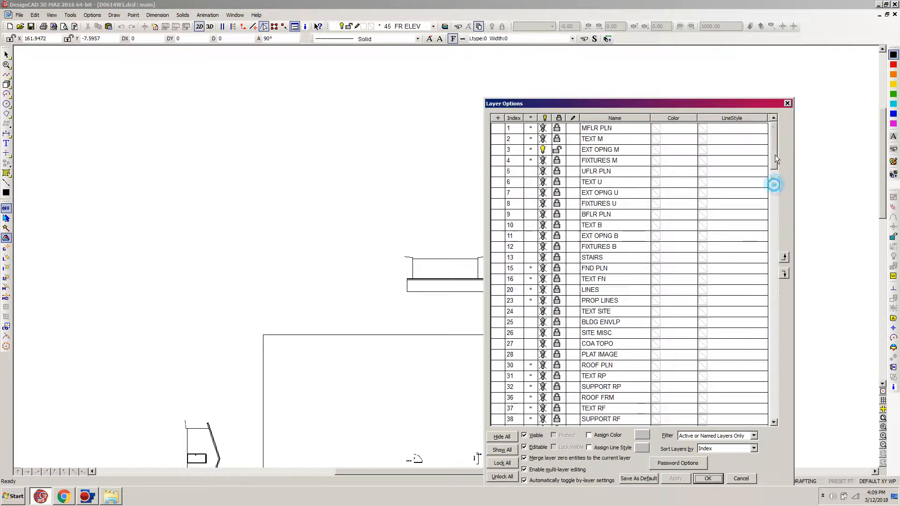
{"action": "left_click", "coordinate": [556, 139]}
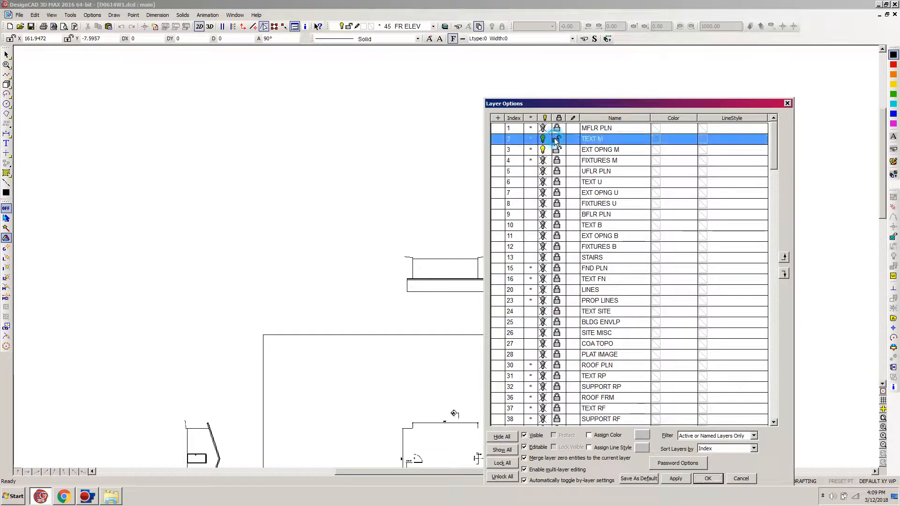
{"action": "left_click", "coordinate": [707, 478]}
Copy the FLOOR PLAN title with its scale note and underlines to just below the front elevation with the garage door
{"action": "left_click_drag", "start_coordinate": [883, 214], "coordinate": [884, 257]}
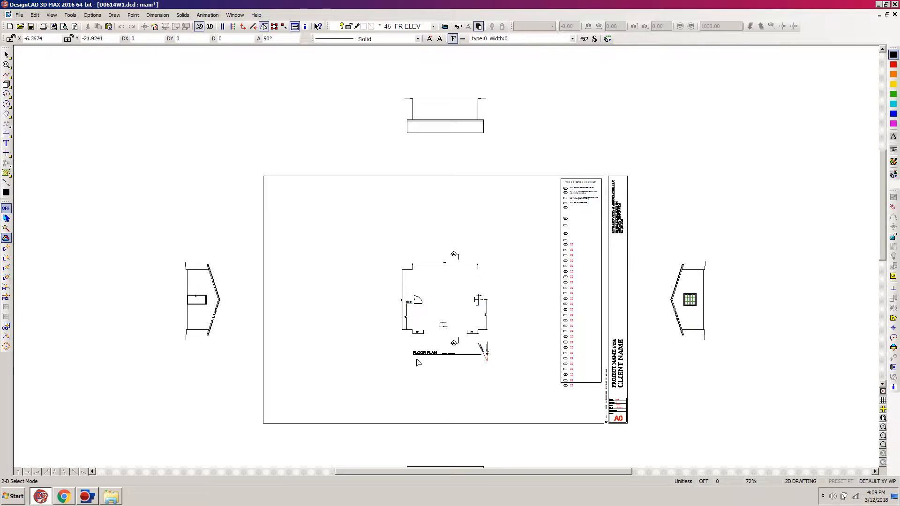
{"action": "key", "text": "w"}
{"action": "left_click", "coordinate": [517, 321]}
{"action": "left_click", "coordinate": [373, 381]}
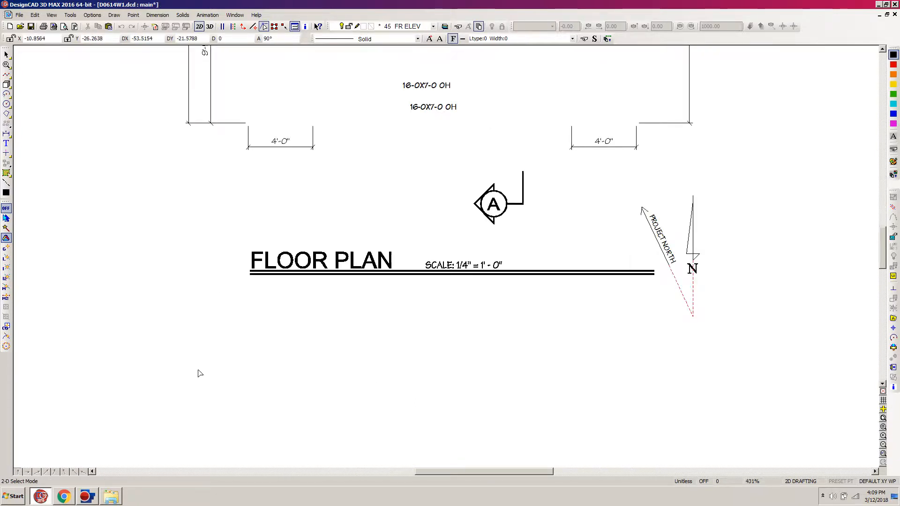
{"action": "left_click_drag", "start_coordinate": [191, 370], "coordinate": [660, 237]}
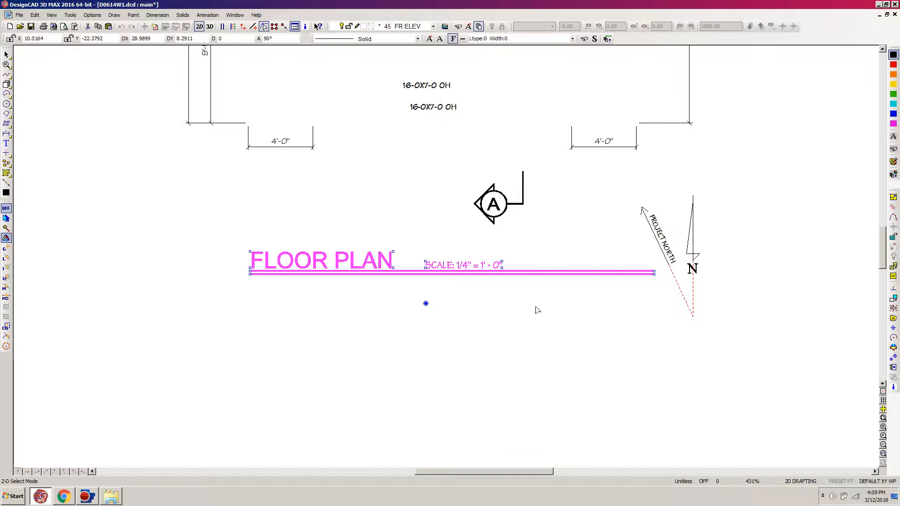
{"action": "key", "text": "z"}
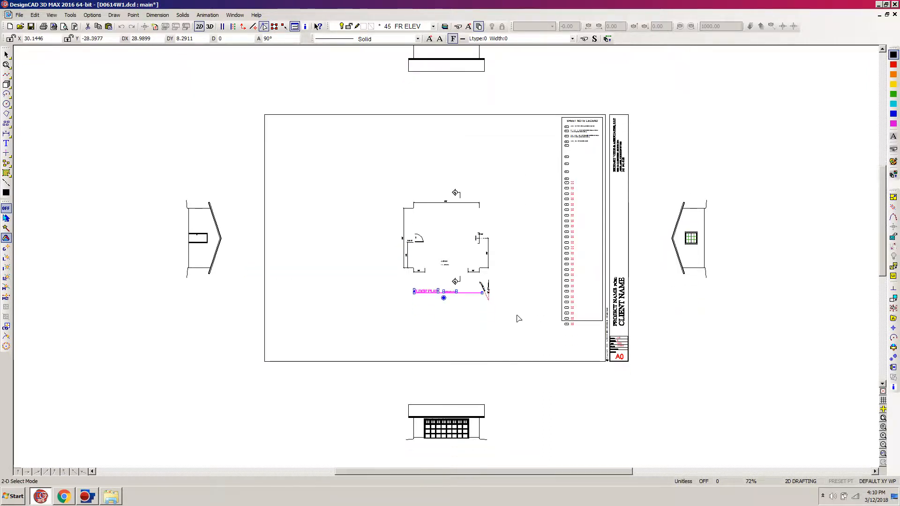
{"action": "key", "text": "ctrl+c"}
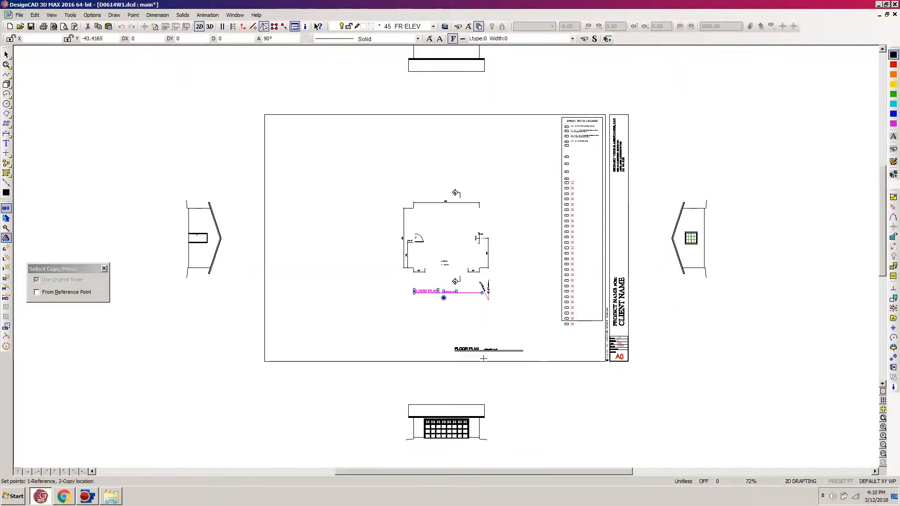
{"action": "left_click", "coordinate": [448, 461]}
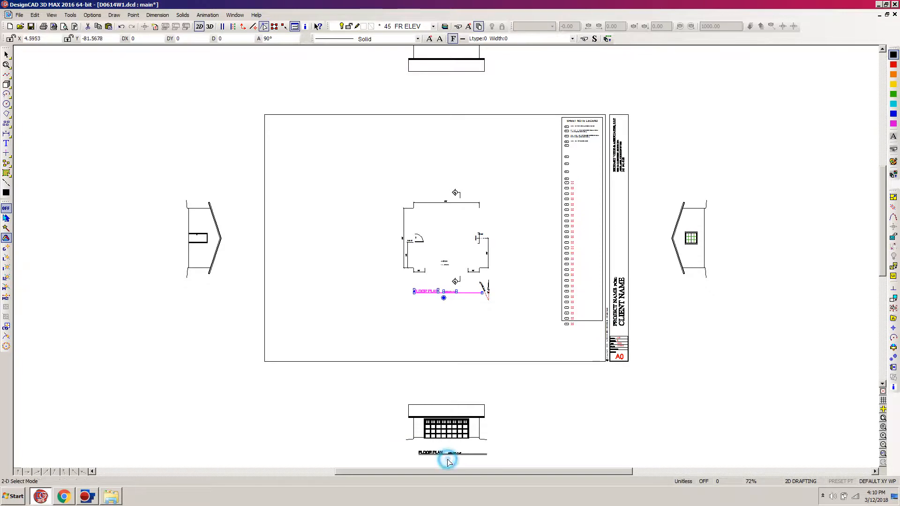
{"action": "left_click", "coordinate": [491, 427]}
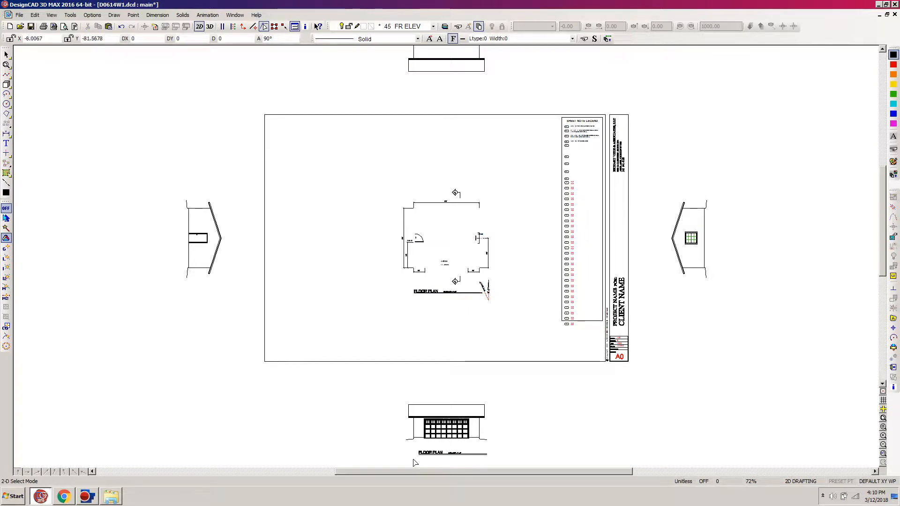
Assign the copied FLOOR PLAN title, scale note and underlines below the garage-door elevation to layer 46 TEXT FR
{"action": "left_click_drag", "start_coordinate": [409, 463], "coordinate": [516, 447]}
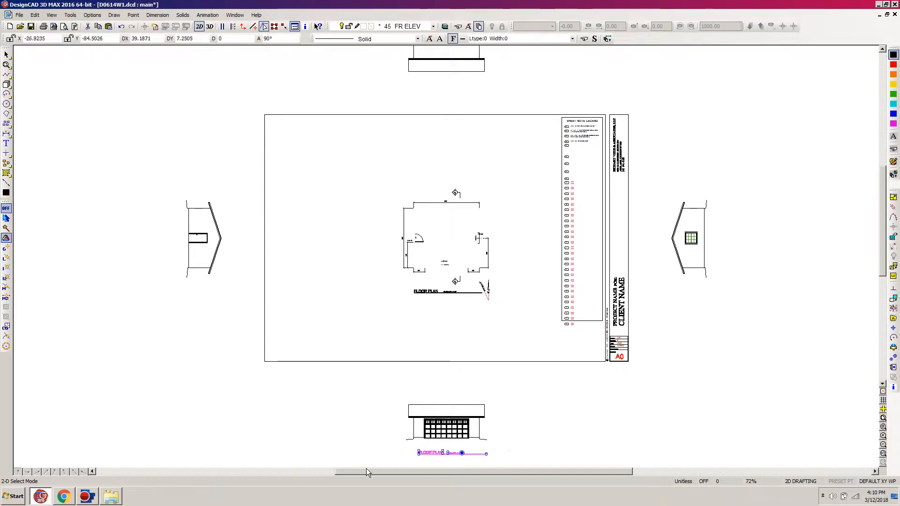
{"action": "left_click", "coordinate": [893, 387]}
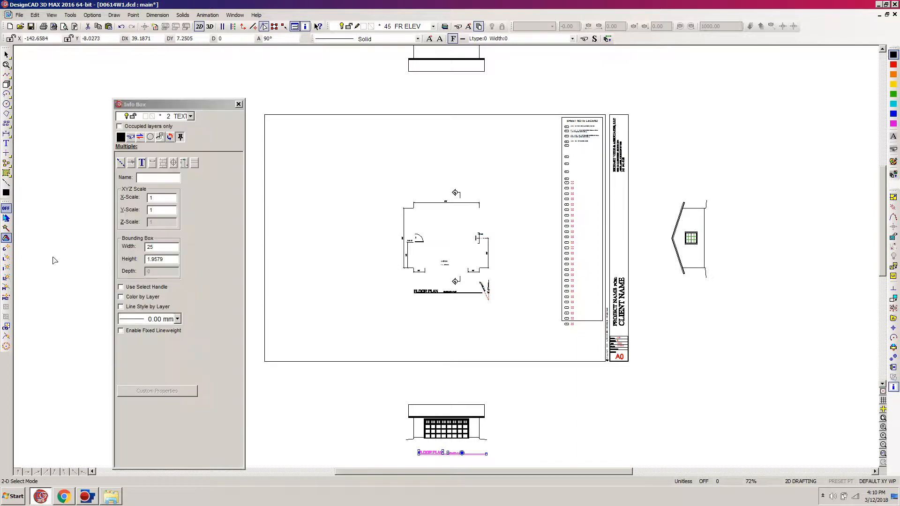
{"action": "left_click", "coordinate": [191, 116]}
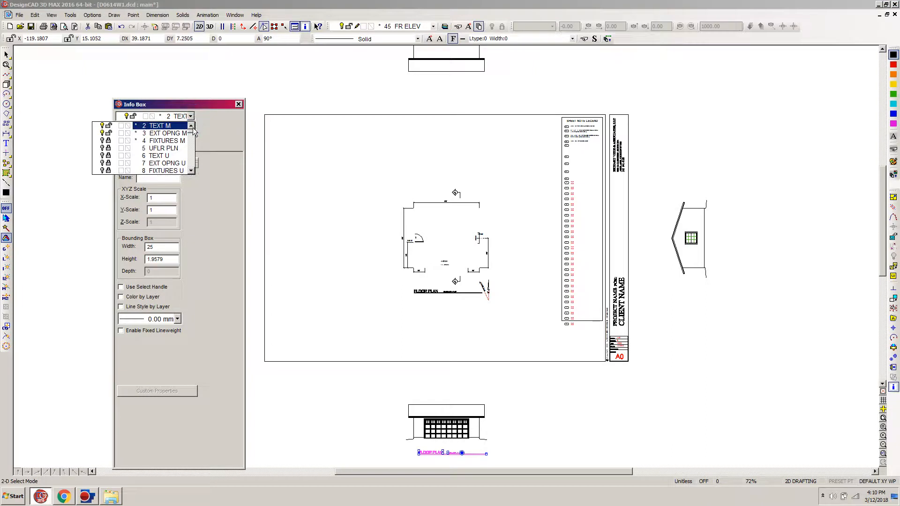
{"action": "scroll", "coordinate": [192, 133], "scroll_direction": "down", "scroll_amount": 7}
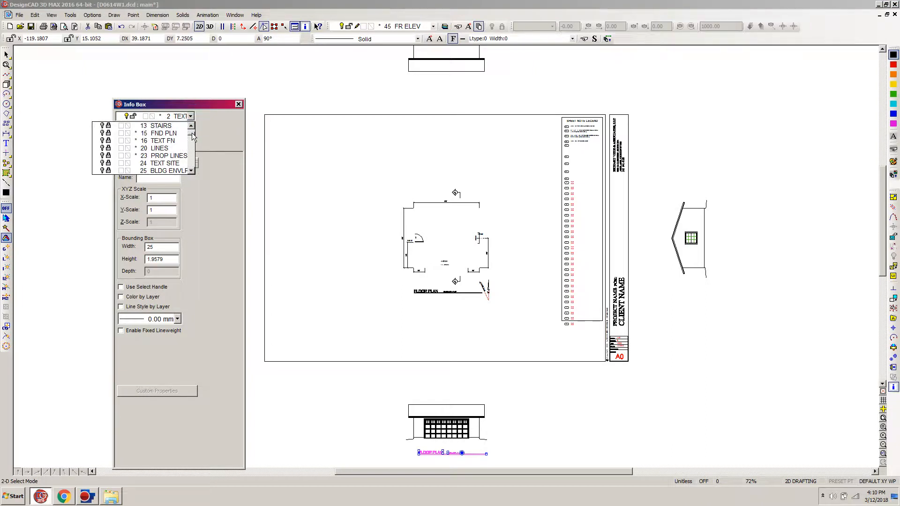
{"action": "scroll", "coordinate": [193, 149], "scroll_direction": "down", "scroll_amount": 6}
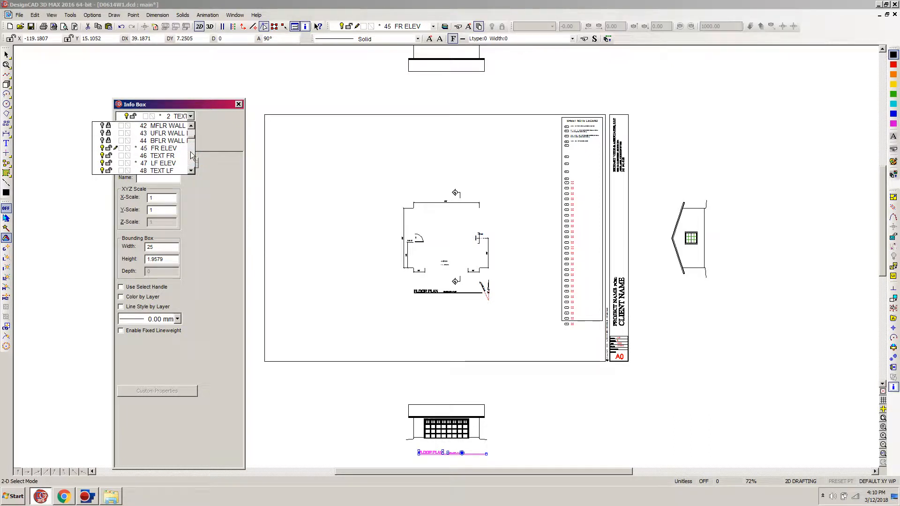
{"action": "left_click", "coordinate": [158, 156]}
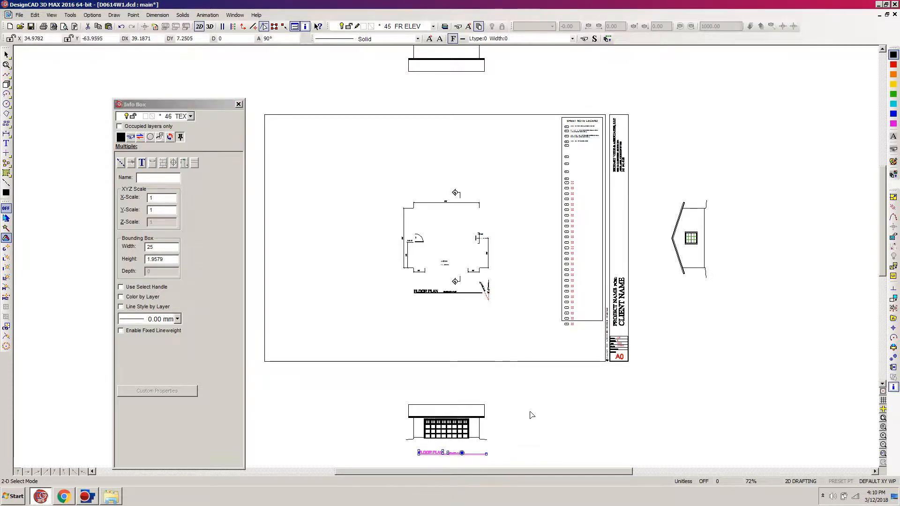
Draw a V-shaped guide line, about 2 wide and 4.5 high, from the end of the copied FLOOR PLAN text to the scale note's start
{"action": "scroll", "coordinate": [532, 430], "scroll_direction": "down", "scroll_amount": 2}
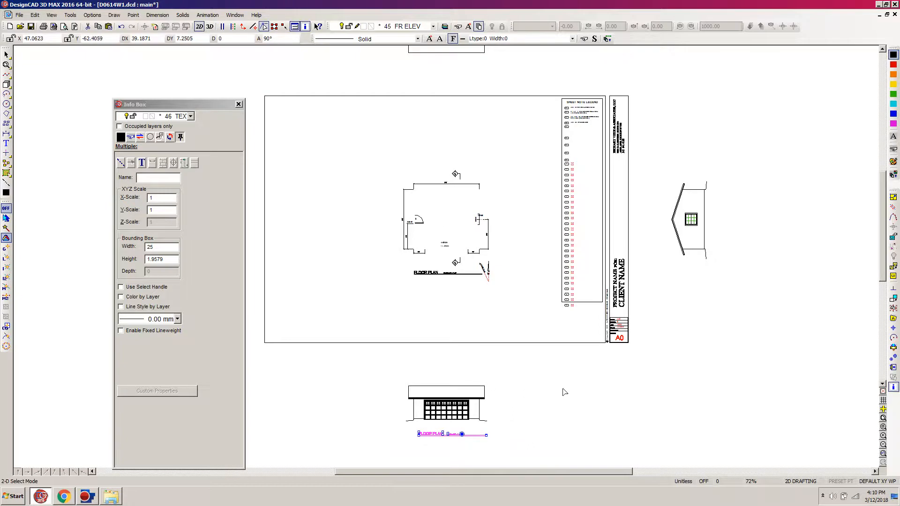
{"action": "left_click", "coordinate": [562, 392]}
{"action": "key", "text": "z"}
{"action": "left_click", "coordinate": [503, 371]}
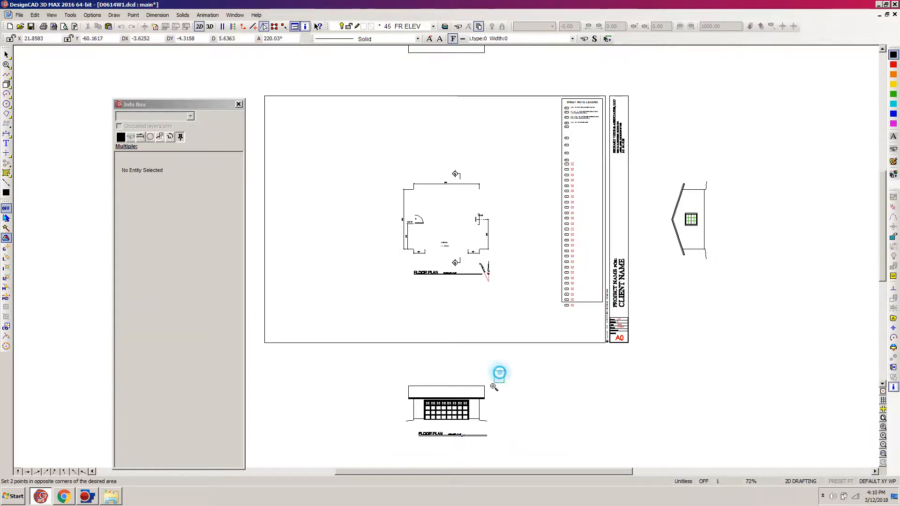
{"action": "left_click", "coordinate": [364, 448]}
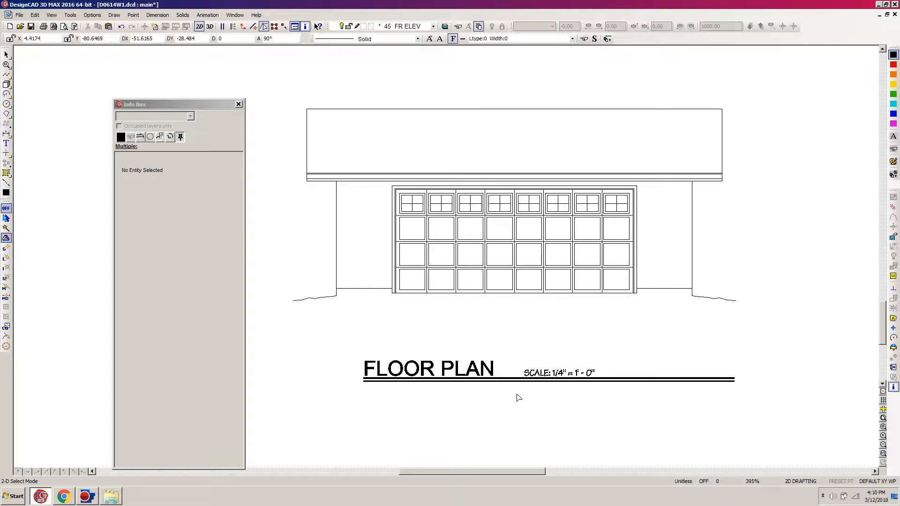
{"action": "key", "text": "l"}
{"action": "left_click", "coordinate": [495, 375]}
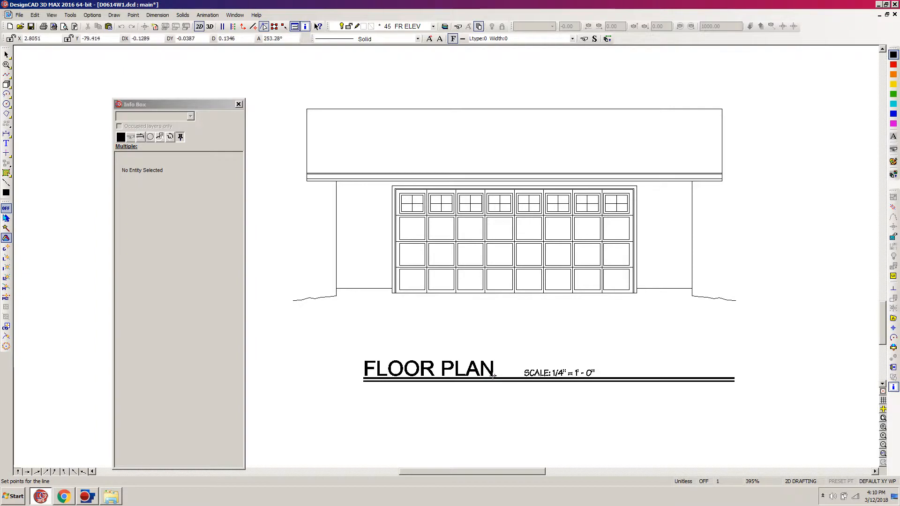
{"action": "left_click", "coordinate": [508, 442]}
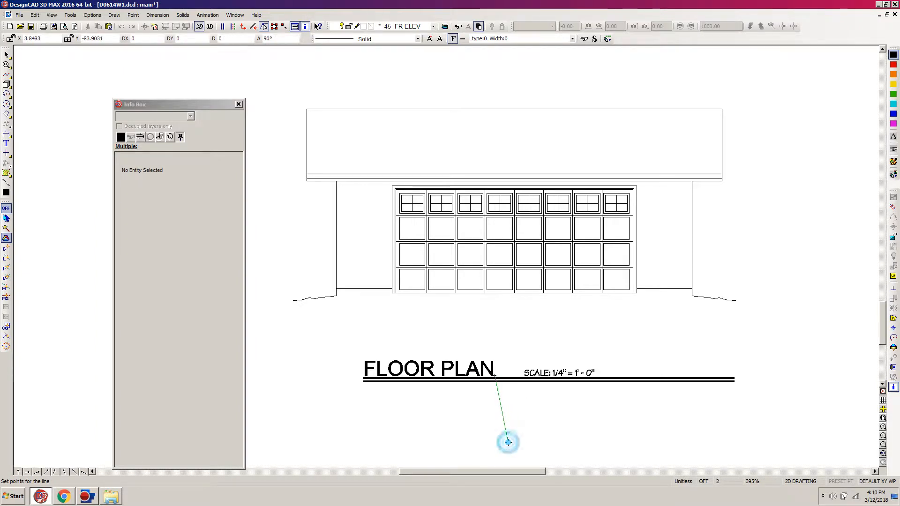
{"action": "left_click", "coordinate": [524, 376]}
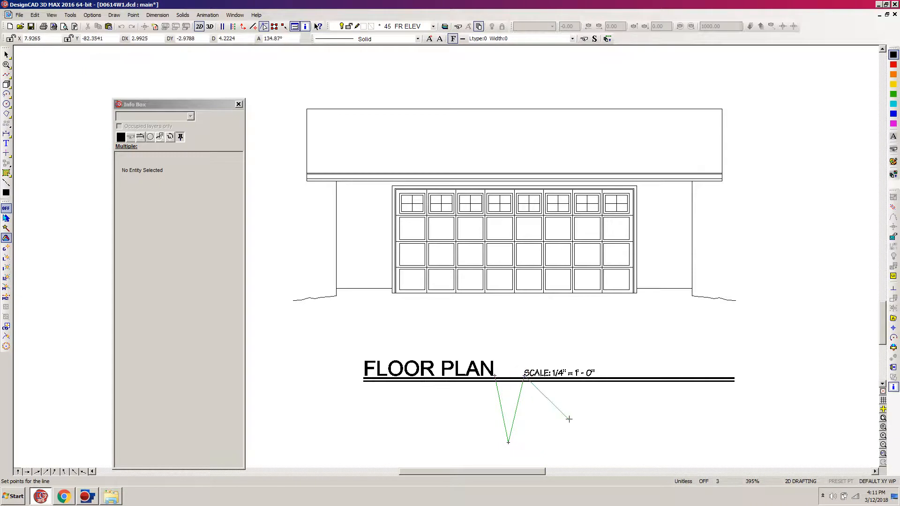
{"action": "key", "text": "Return"}
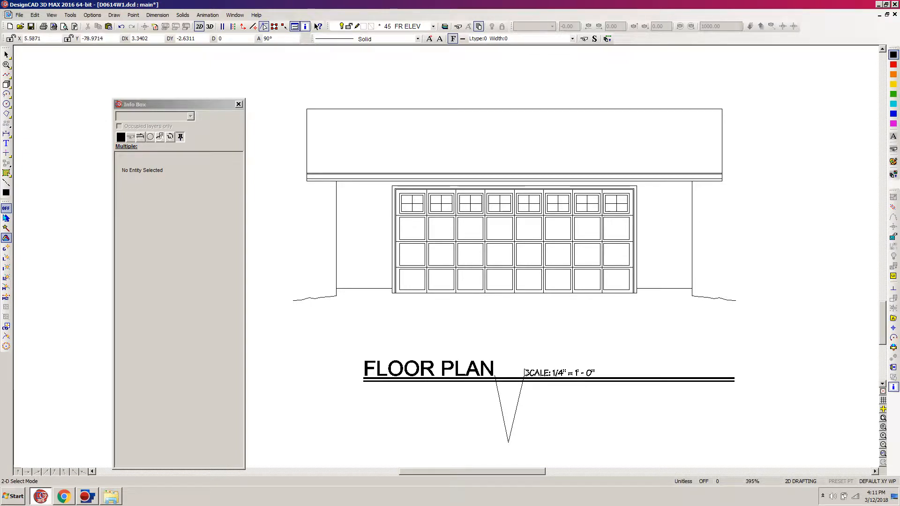
Change the copied FLOOR PLAN title below the garage-door elevation to NORTH ELEVATION
{"action": "left_click", "coordinate": [367, 376]}
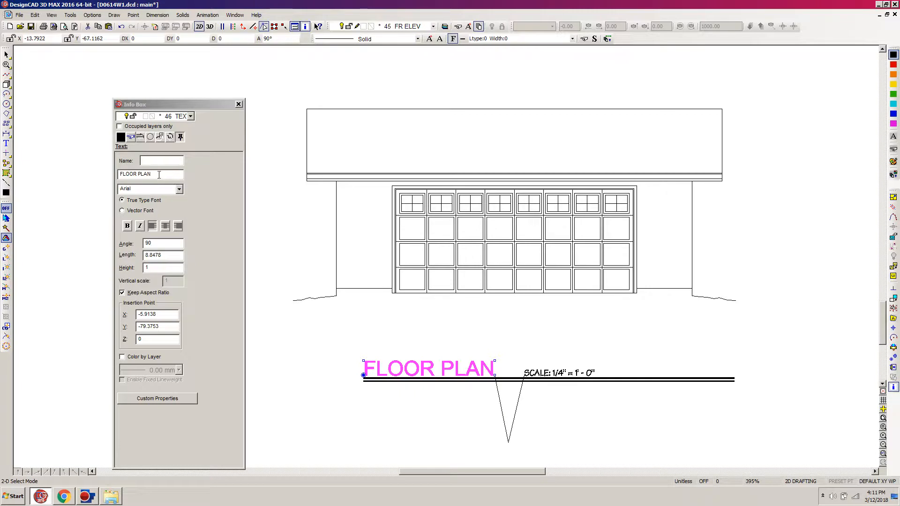
{"action": "left_click_drag", "start_coordinate": [162, 174], "coordinate": [80, 177]}
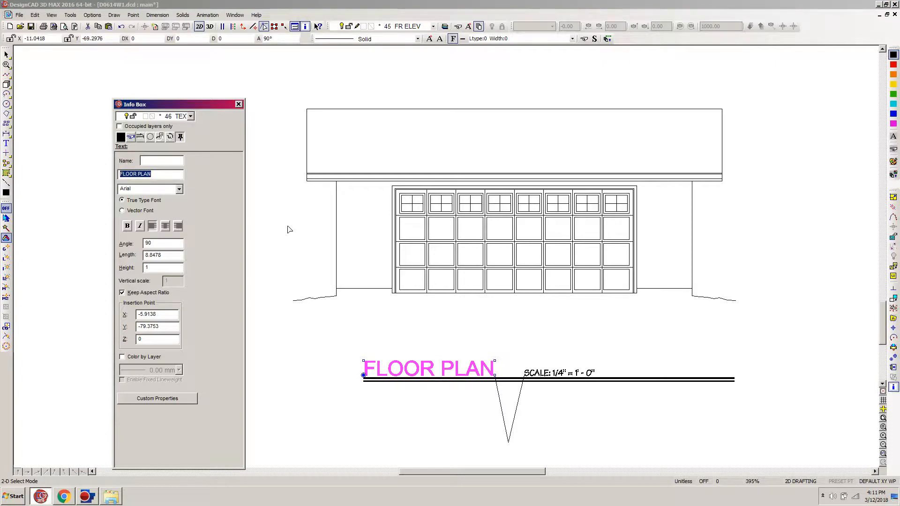
{"action": "type", "text": "NORTH ELE"}
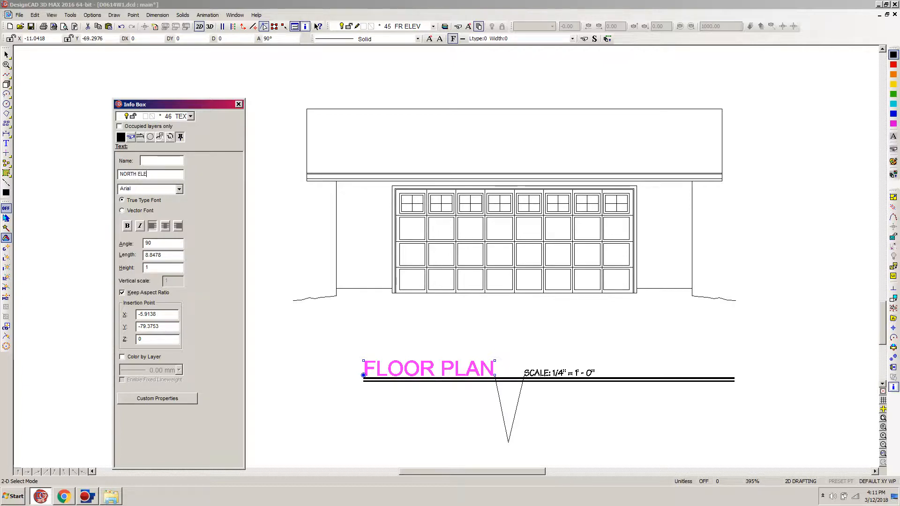
{"action": "type", "text": "VATION"}
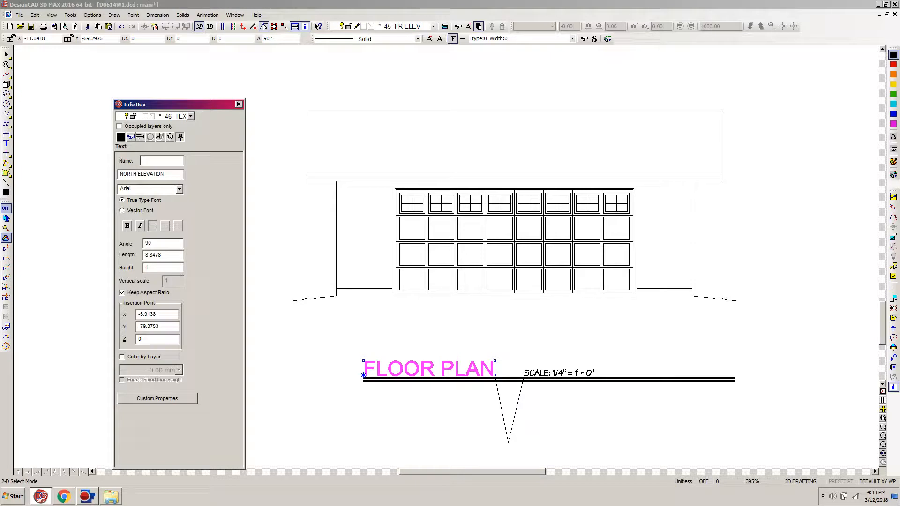
{"action": "key", "text": "Tab"}
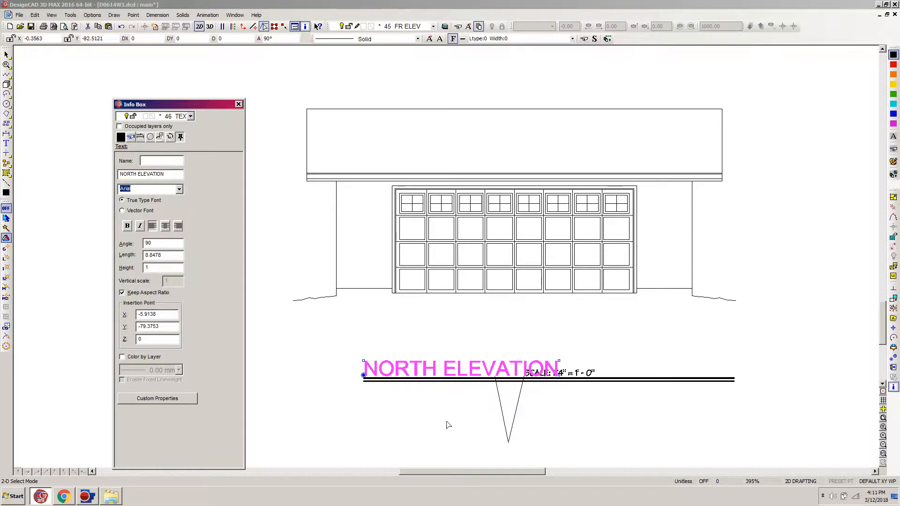
Move the scale note together with the V-shaped guide line so the guide starts at the end of the NORTH ELEVATION text
{"action": "left_click", "coordinate": [493, 393]}
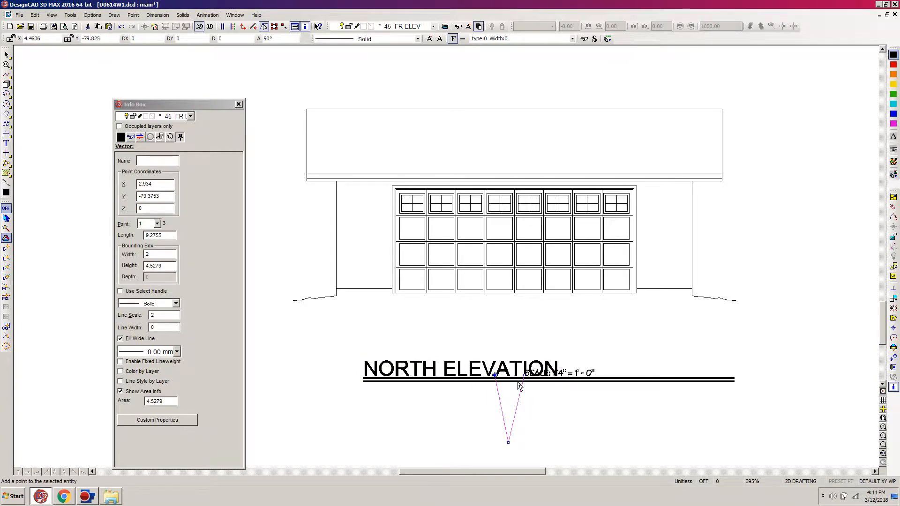
{"action": "left_click", "coordinate": [582, 373], "text": "shift"}
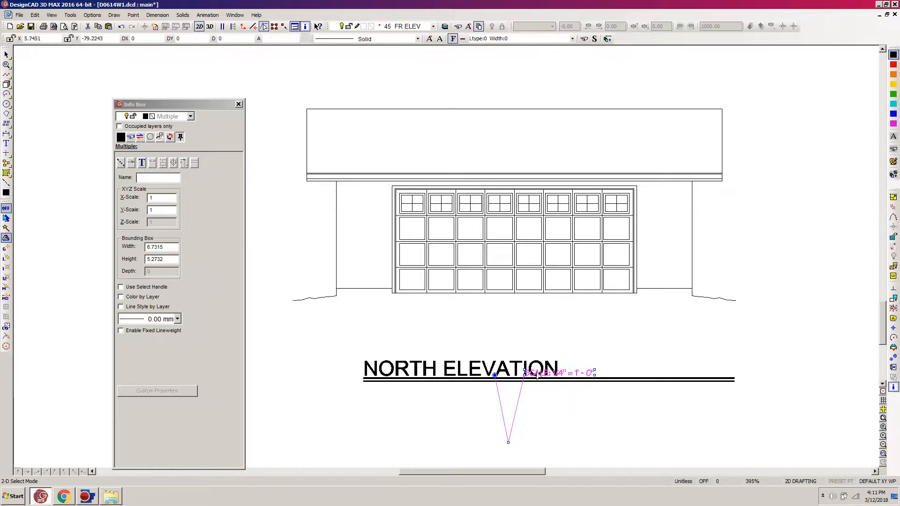
{"action": "key", "text": "m"}
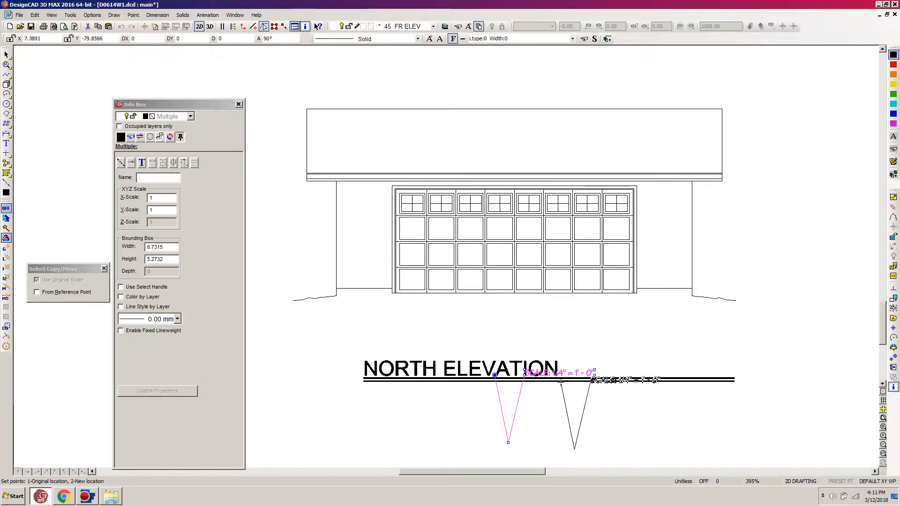
{"action": "left_click", "coordinate": [558, 375]}
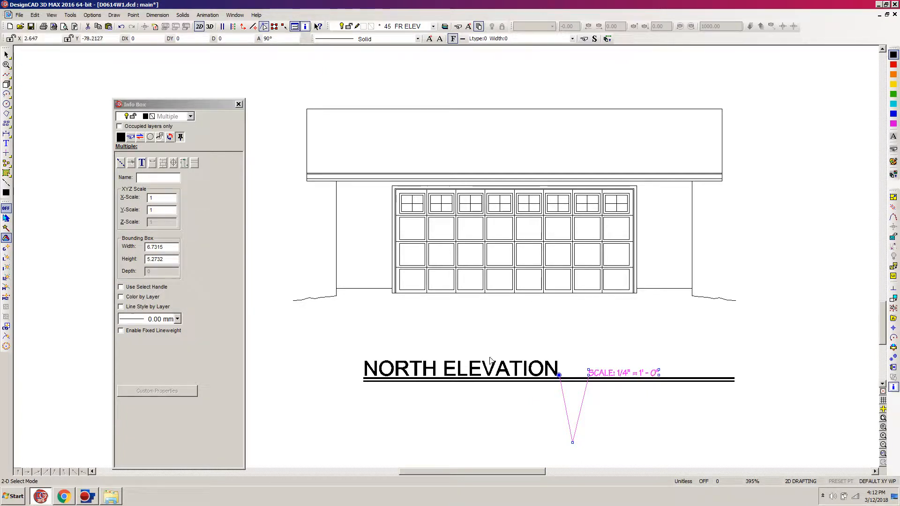
{"action": "left_click", "coordinate": [659, 416]}
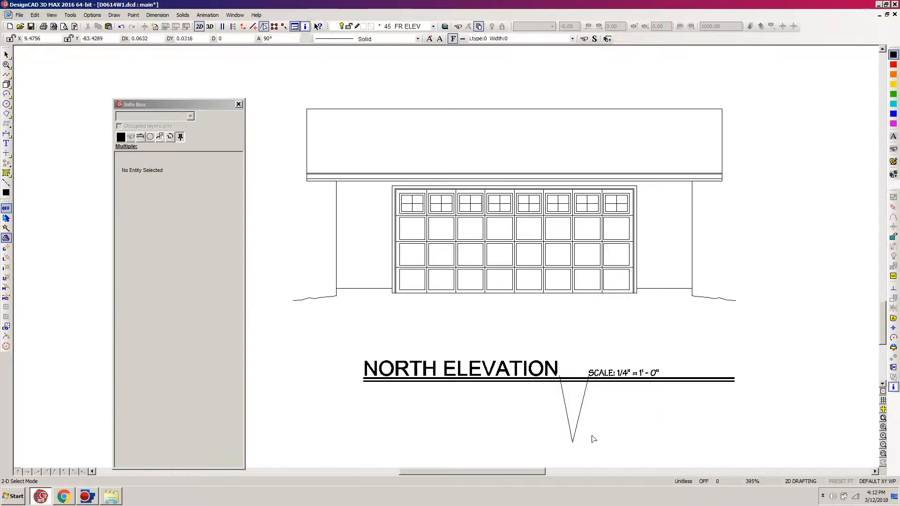
{"action": "left_click", "coordinate": [573, 440]}
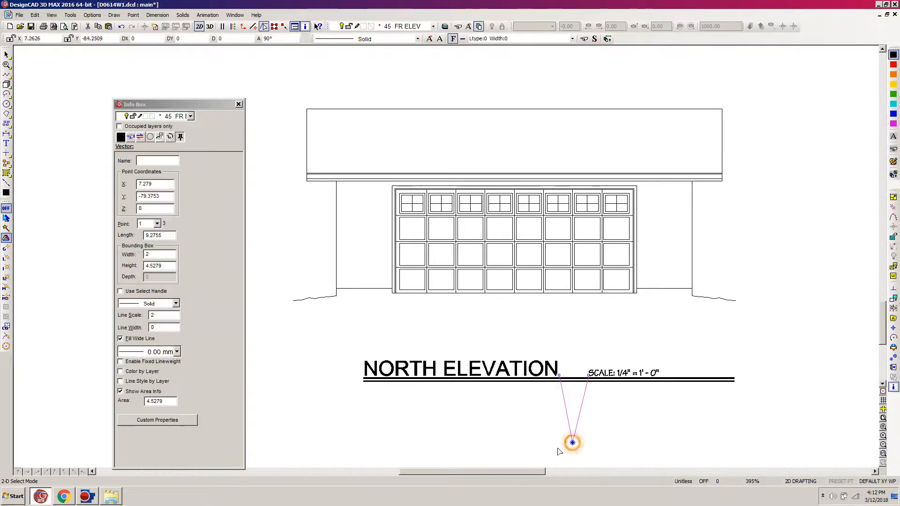
{"action": "left_click", "coordinate": [588, 346]}
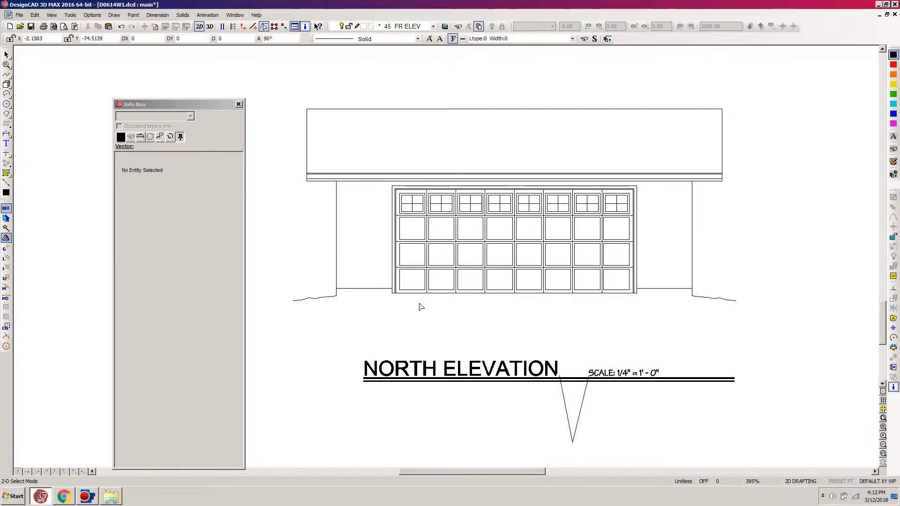
Show the whole drawing and move the Info Box clear of the gable elevation with the door
{"action": "key", "text": "f"}
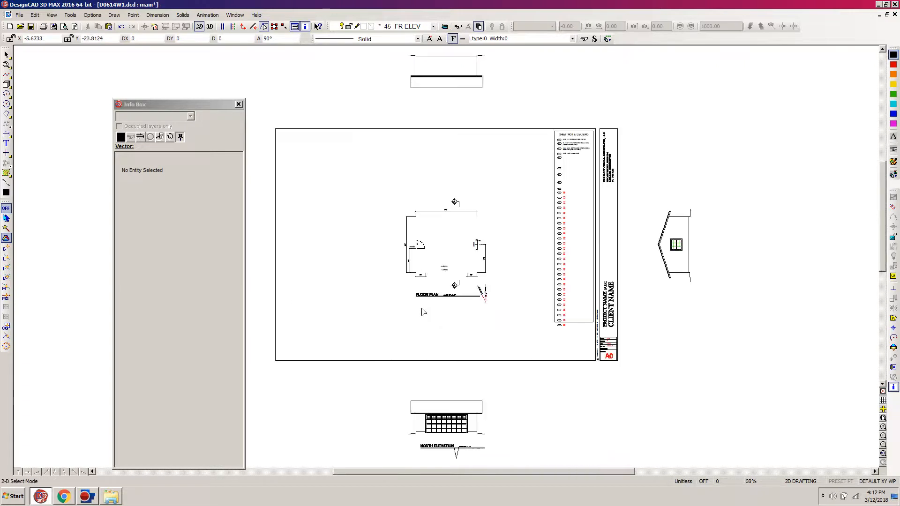
{"action": "left_click_drag", "start_coordinate": [190, 104], "coordinate": [230, 479]}
{"action": "left_click", "coordinate": [502, 438]}
{"action": "key", "text": "ctrl+s"}
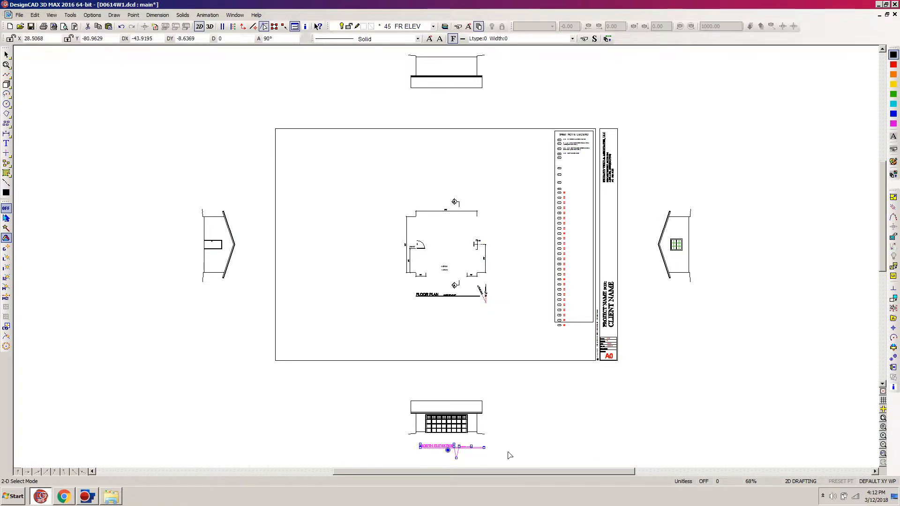
{"action": "left_click", "coordinate": [488, 449]}
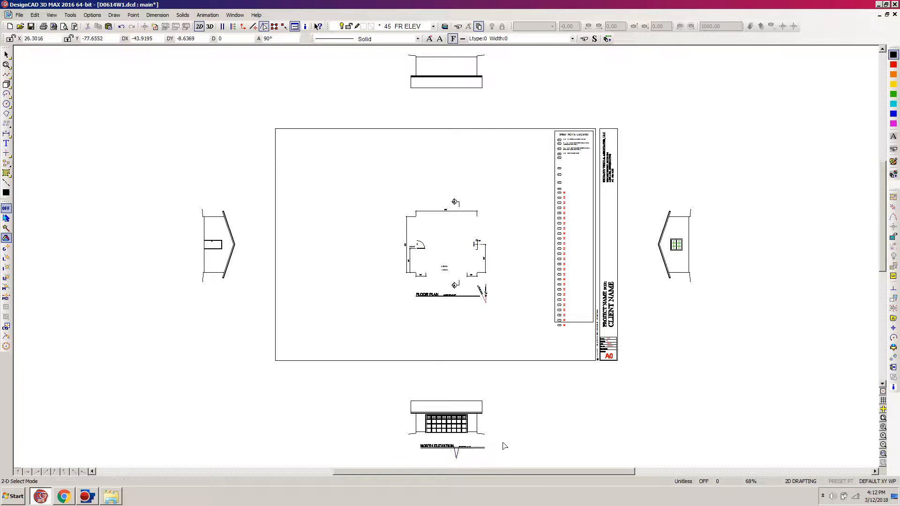
Place a copy of the NORTH ELEVATION title, scale note, underlines and guide line, rotated 90 degrees, beside the gable elevation with the door
{"action": "left_click_drag", "start_coordinate": [507, 441], "coordinate": [257, 459]}
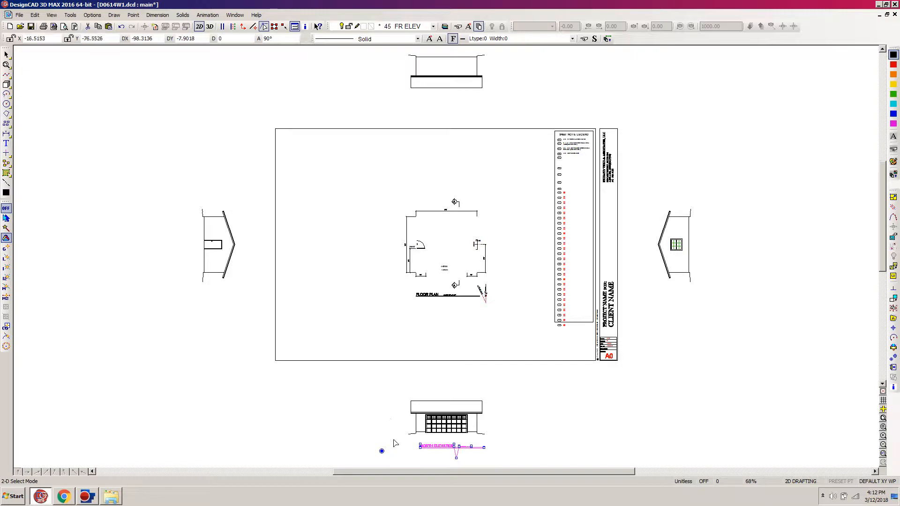
{"action": "key", "text": "c"}
{"action": "key", "text": "Escape"}
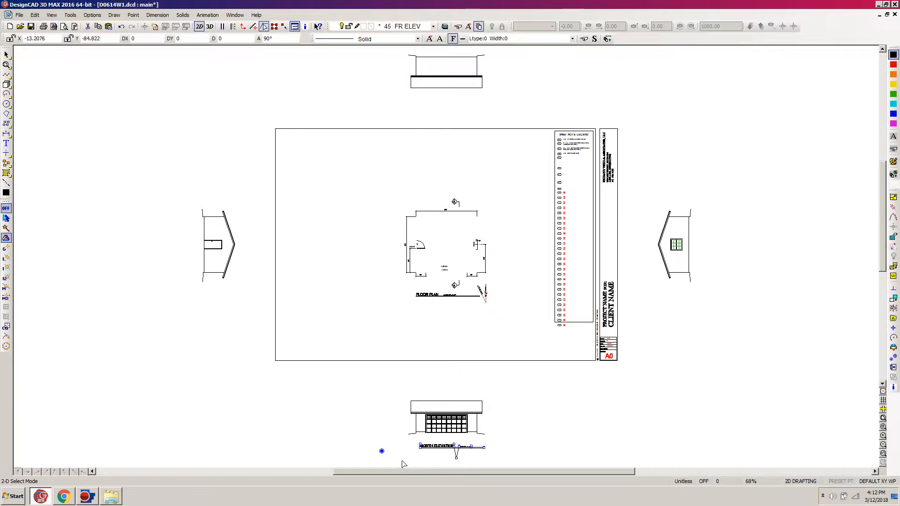
{"action": "key", "text": "r"}
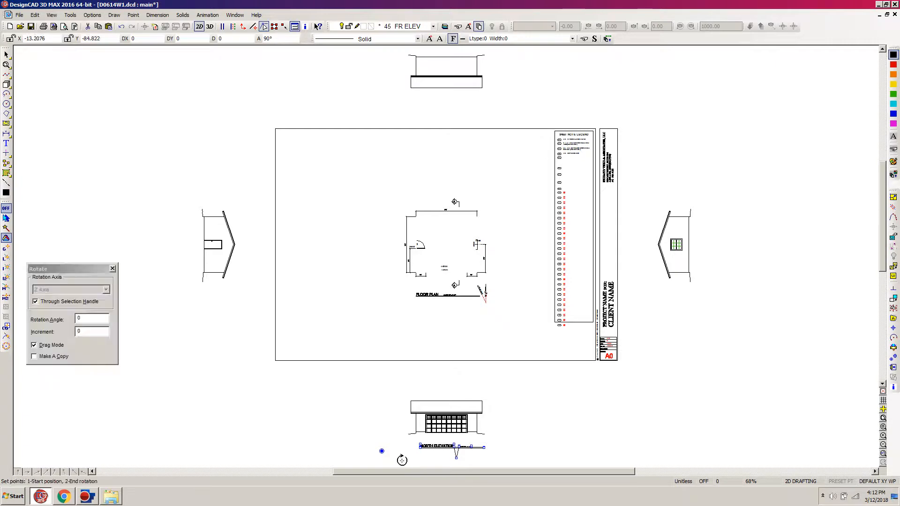
{"action": "type", "text": "90"}
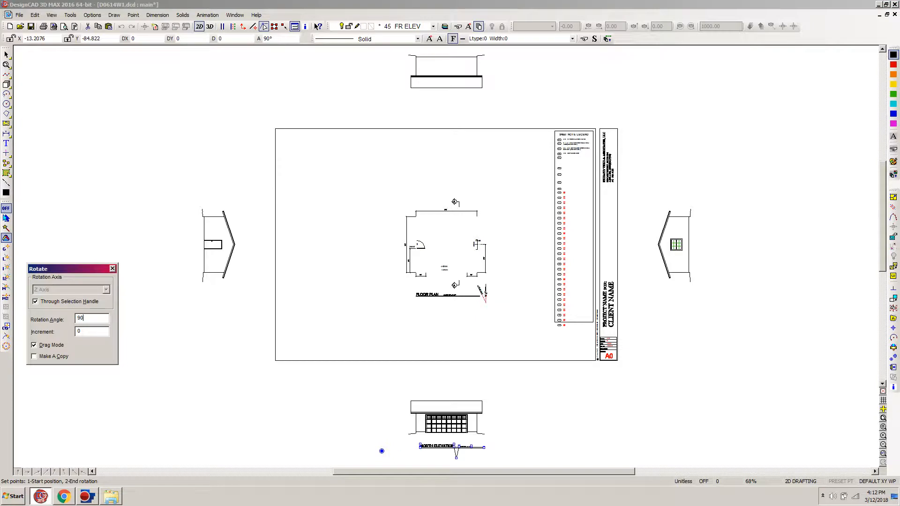
{"action": "key", "text": "Return"}
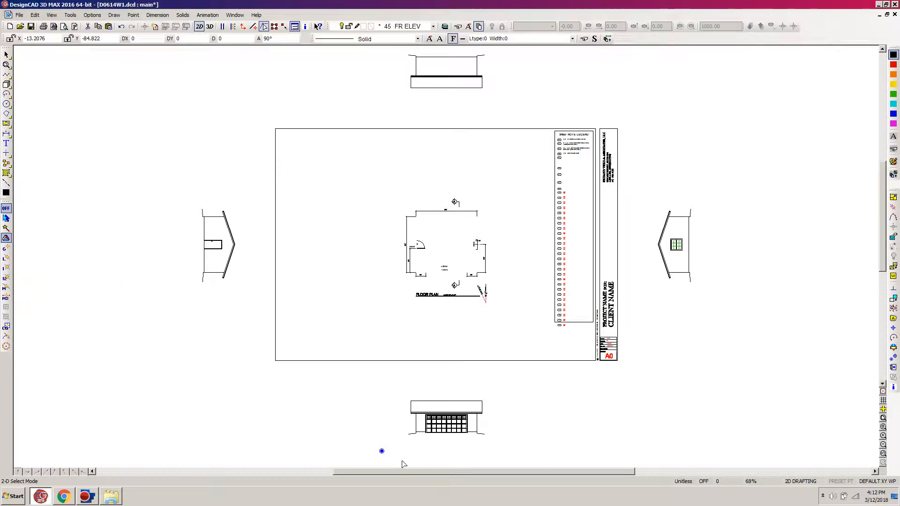
{"action": "key", "text": "m"}
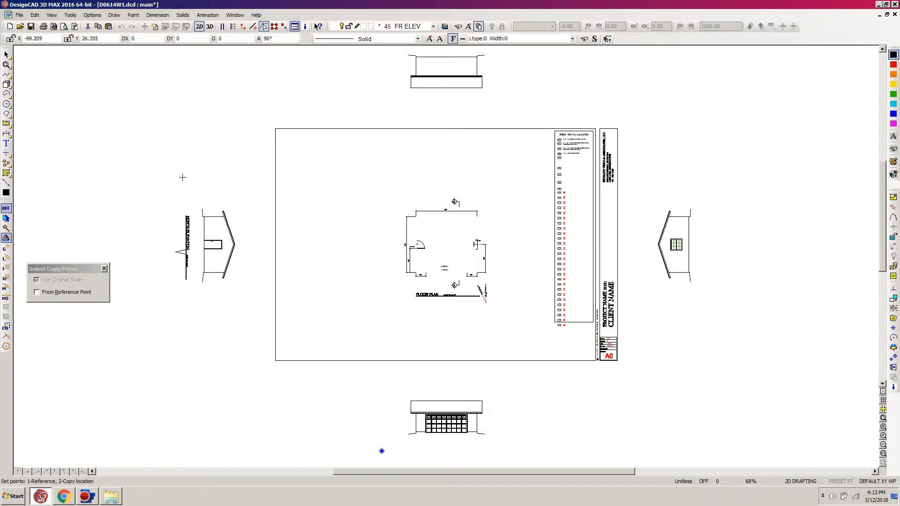
{"action": "key", "text": "Escape"}
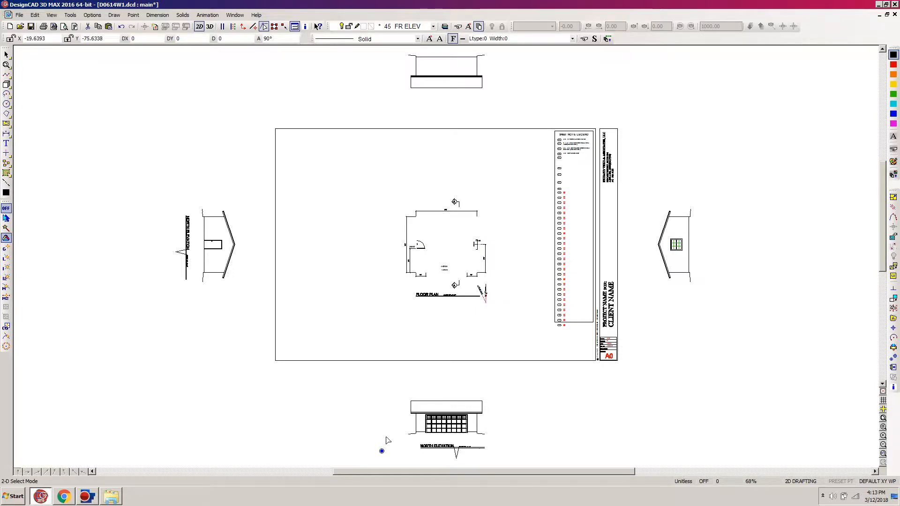
Rotate the spare NORTH ELEVATION title group by -90 degrees and place a copy upside down above the plain elevation without openings
{"action": "scroll", "coordinate": [572, 393], "scroll_direction": "down", "scroll_amount": 2}
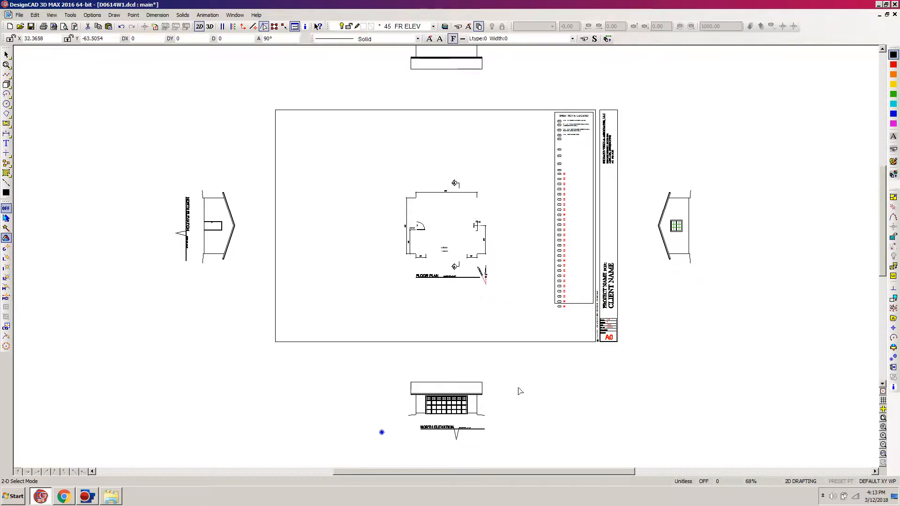
{"action": "scroll", "coordinate": [518, 388], "scroll_direction": "down", "scroll_amount": 1, "text": "ctrl"}
{"action": "scroll", "coordinate": [447, 259], "scroll_direction": "up", "scroll_amount": 1, "text": "ctrl"}
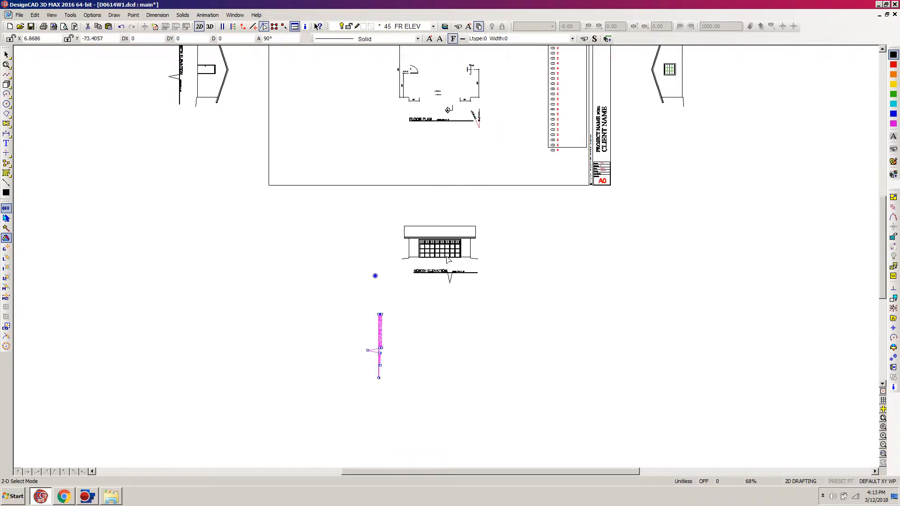
{"action": "scroll", "coordinate": [383, 265], "scroll_direction": "up", "scroll_amount": 3}
{"action": "left_click", "coordinate": [376, 311]}
{"action": "left_click", "coordinate": [377, 311]}
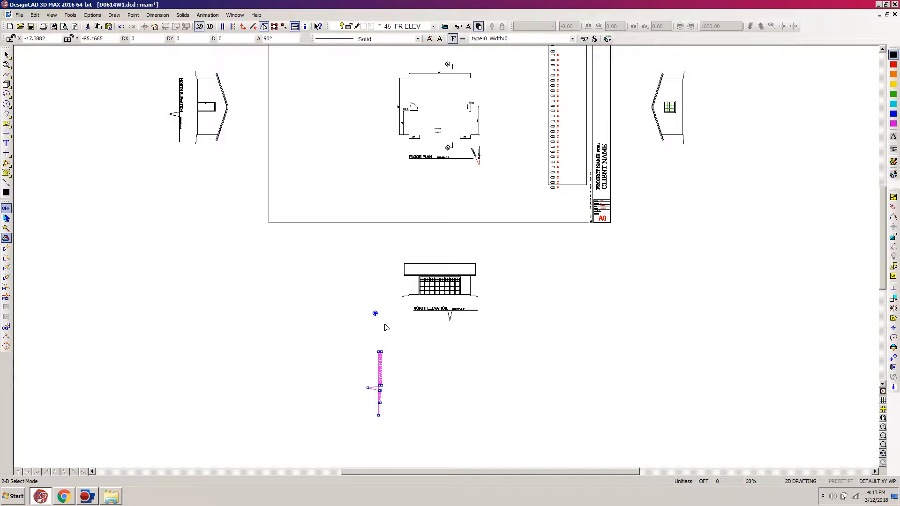
{"action": "type", "text": "-90"}
{"action": "key", "text": "Return"}
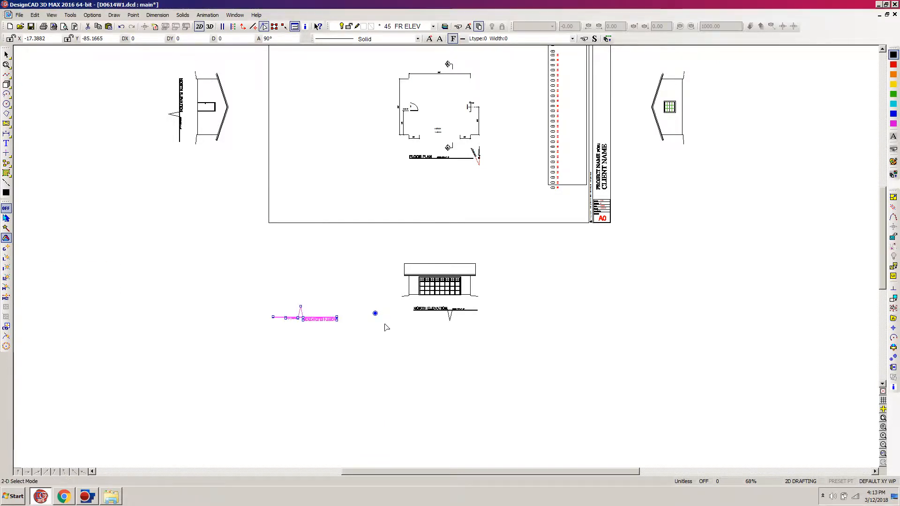
{"action": "left_click_drag", "start_coordinate": [883, 229], "coordinate": [876, 180]}
{"action": "key", "text": "ctrl+v"}
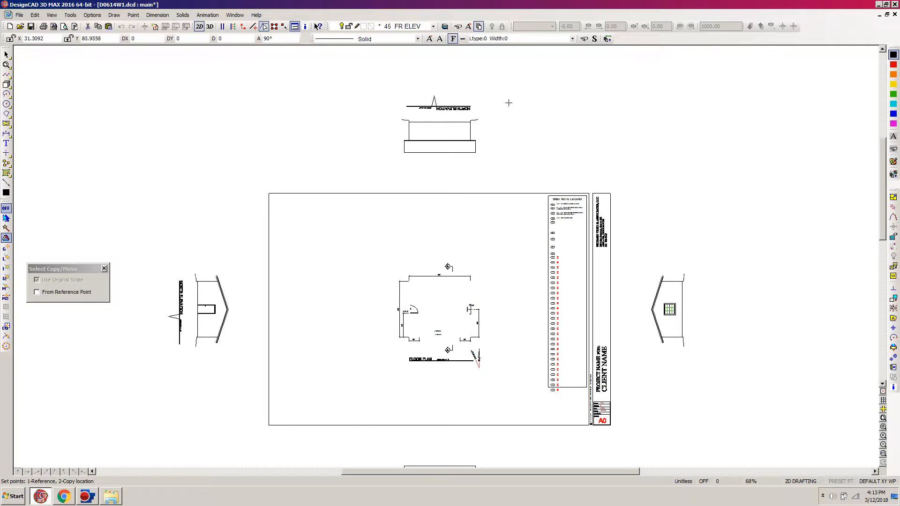
{"action": "left_click", "coordinate": [508, 103]}
Rotate the spare title group another 90 degrees clockwise and move it beside the gable elevation with the window
{"action": "scroll", "coordinate": [711, 295], "scroll_direction": "down", "scroll_amount": 5}
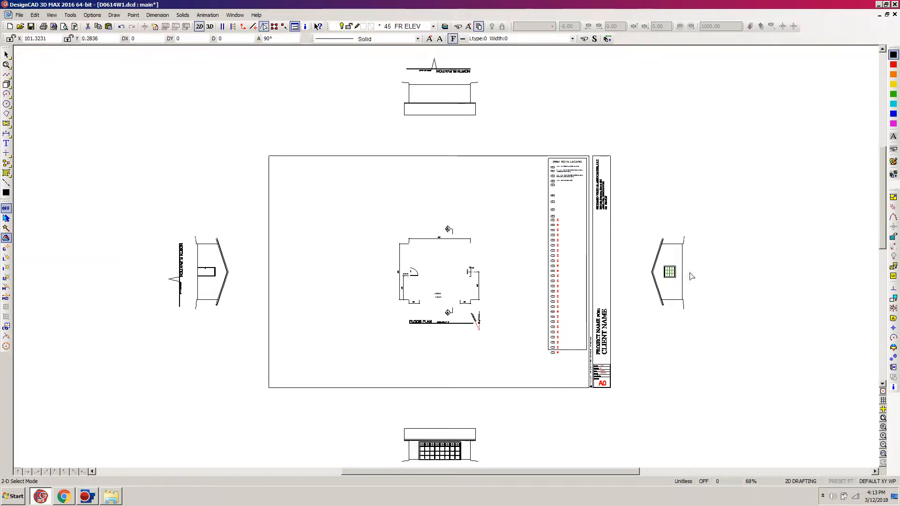
{"action": "scroll", "coordinate": [711, 295], "scroll_direction": "down", "scroll_amount": 1}
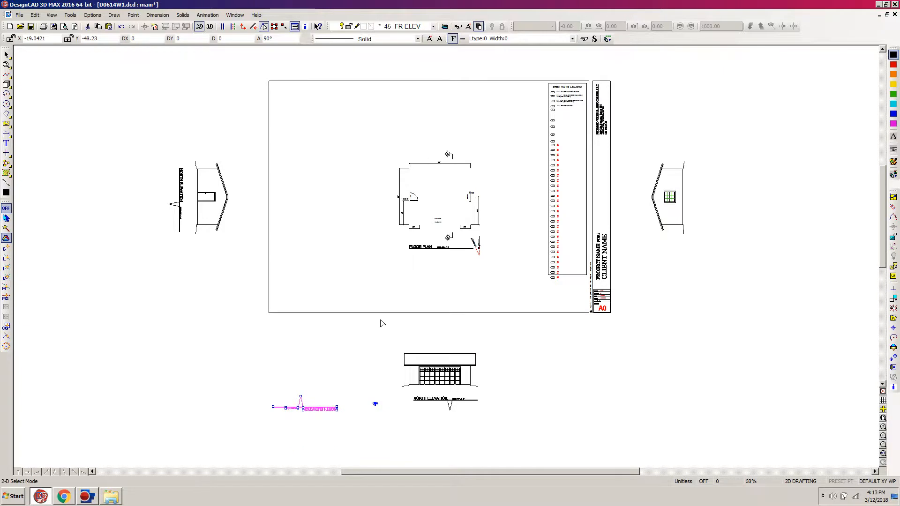
{"action": "key", "text": "r"}
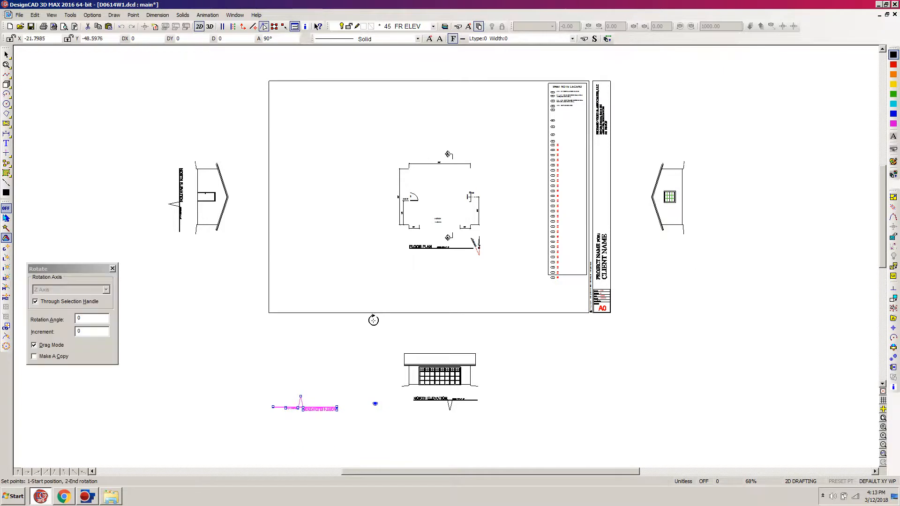
{"action": "key", "text": "Tab"}
{"action": "type", "text": "90"}
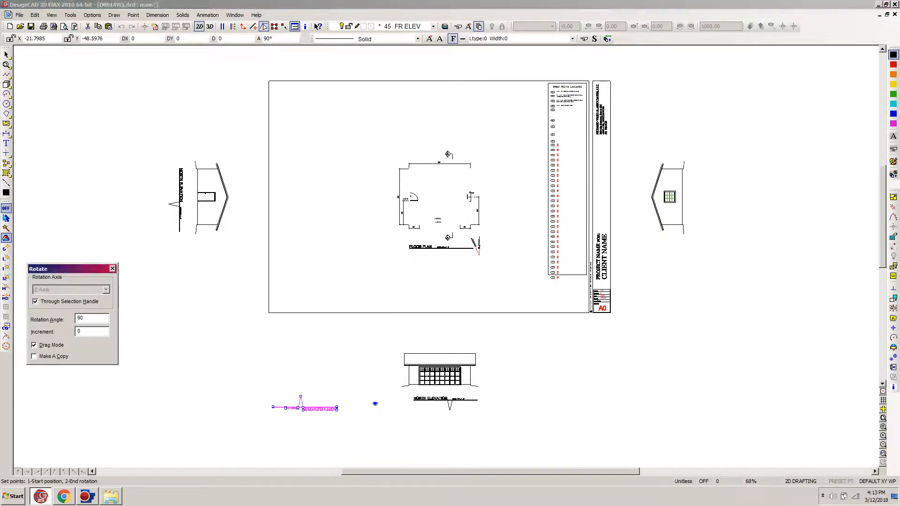
{"action": "key", "text": "Return"}
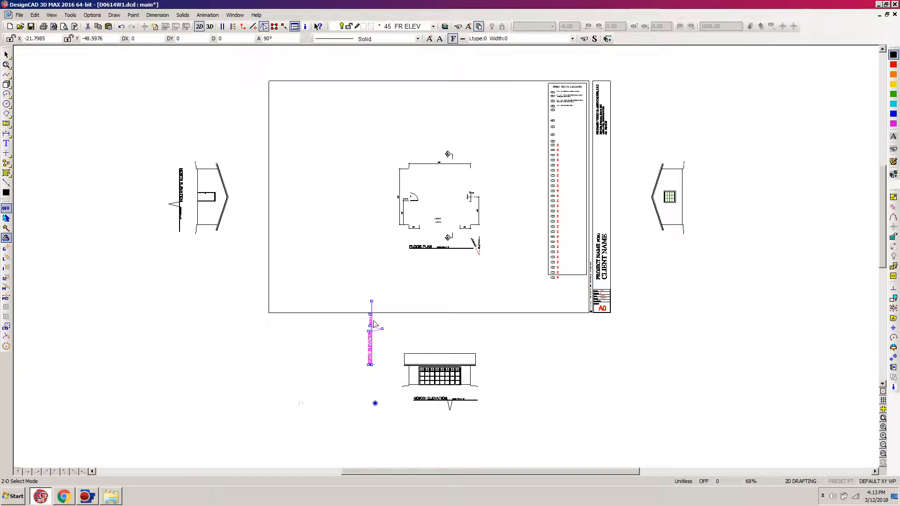
{"action": "key", "text": "m"}
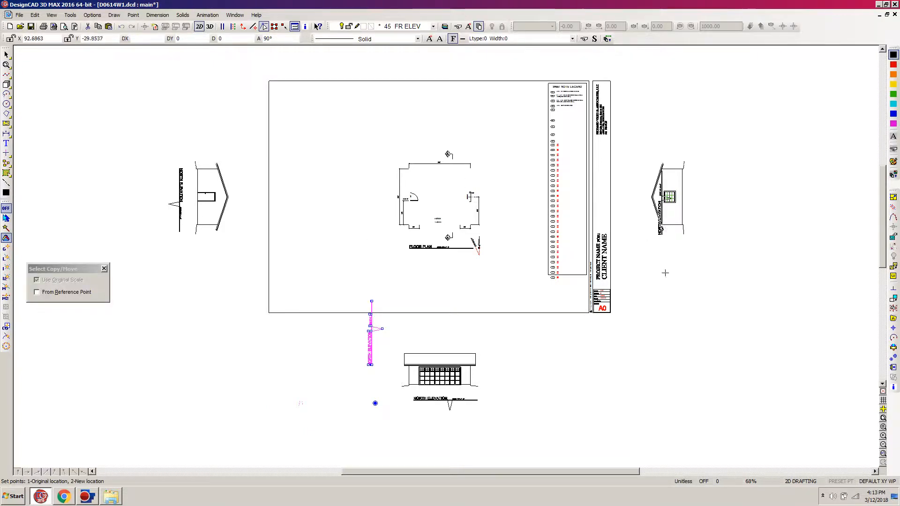
{"action": "left_click", "coordinate": [703, 267]}
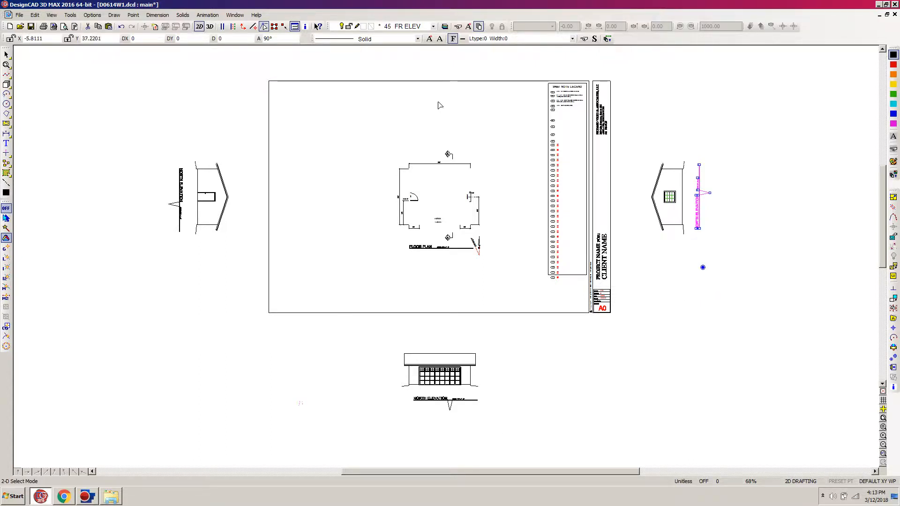
Delete the V-shaped guide line from the NORTH ELEVATION title below the garage-door elevation
{"action": "left_click_drag", "start_coordinate": [883, 211], "coordinate": [883, 194]}
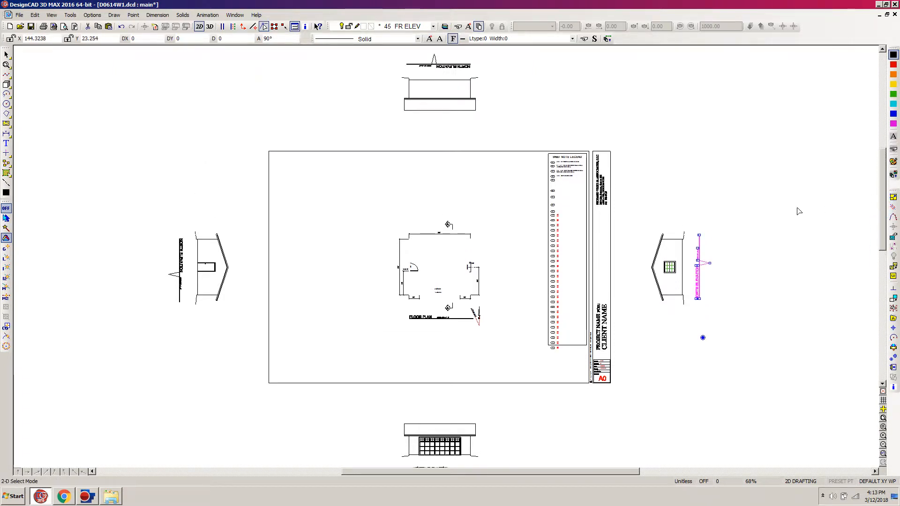
{"action": "scroll", "coordinate": [799, 211], "scroll_direction": "down", "scroll_amount": 1}
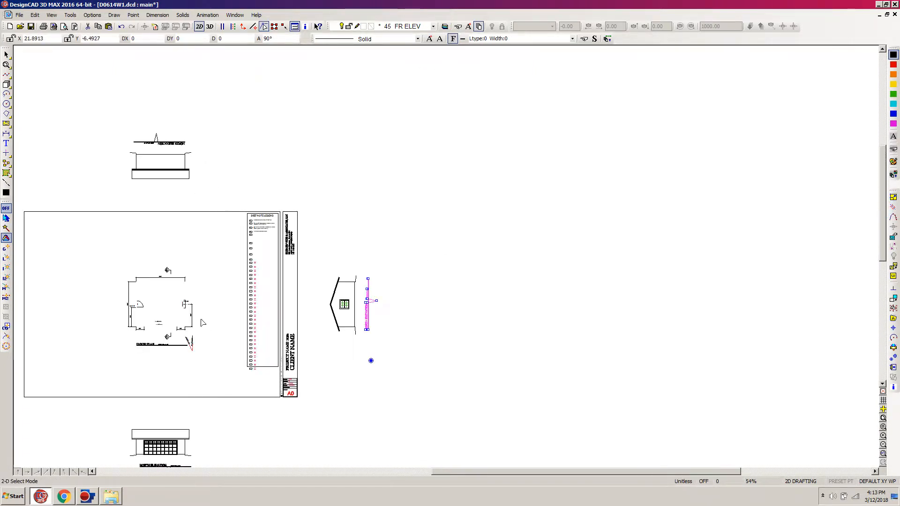
{"action": "scroll", "coordinate": [172, 308], "scroll_direction": "up", "scroll_amount": 1}
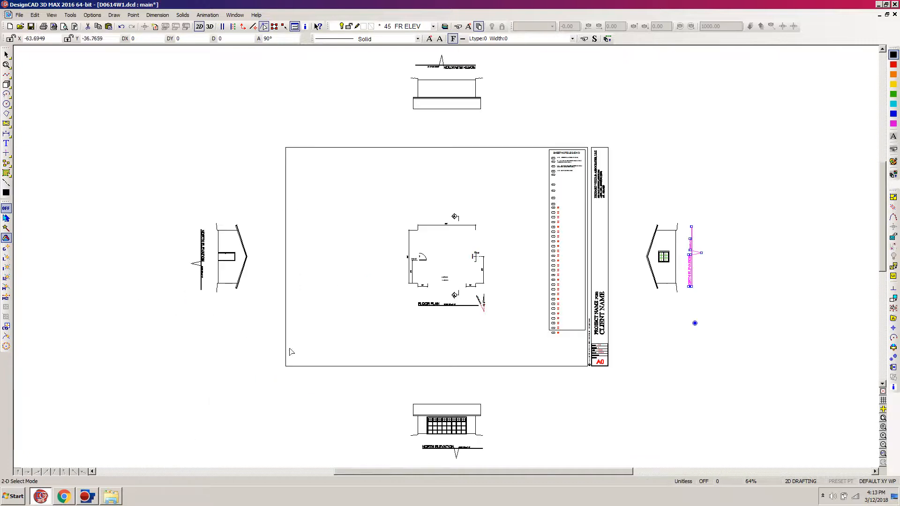
{"action": "left_click", "coordinate": [729, 285]}
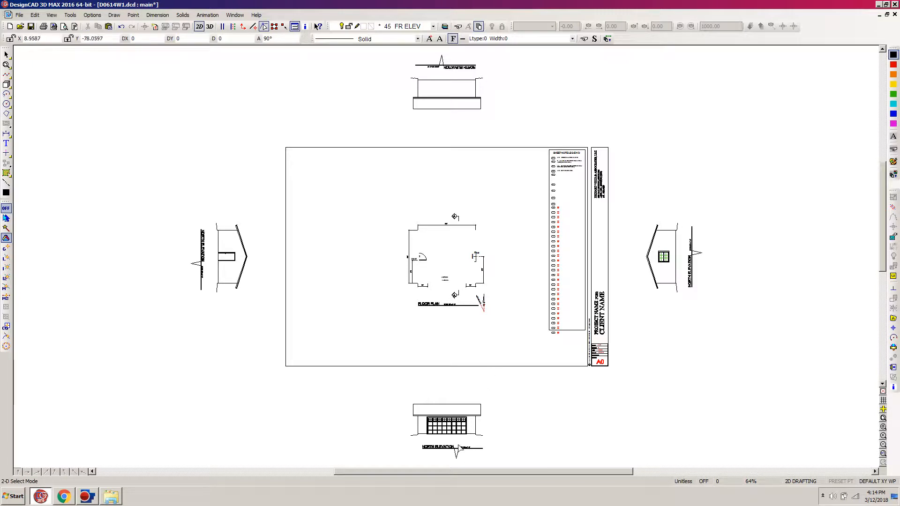
{"action": "left_click", "coordinate": [458, 455]}
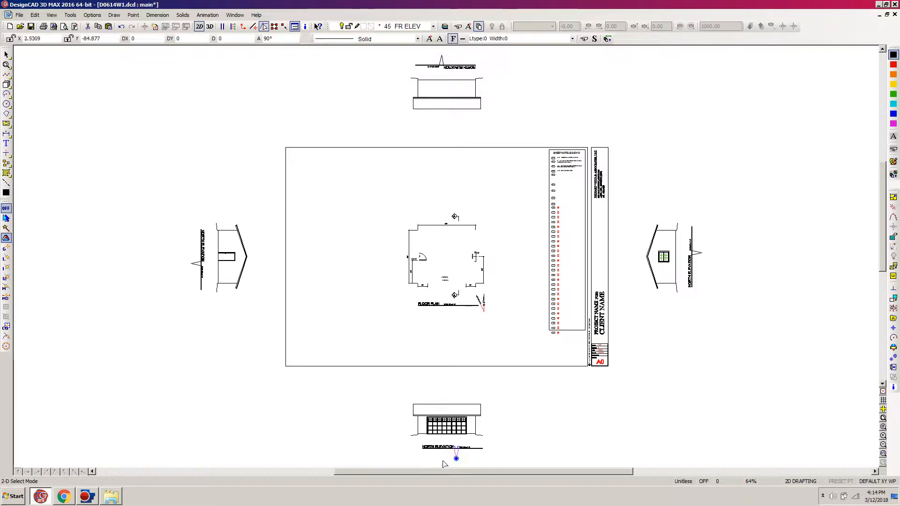
{"action": "key", "text": "Delete"}
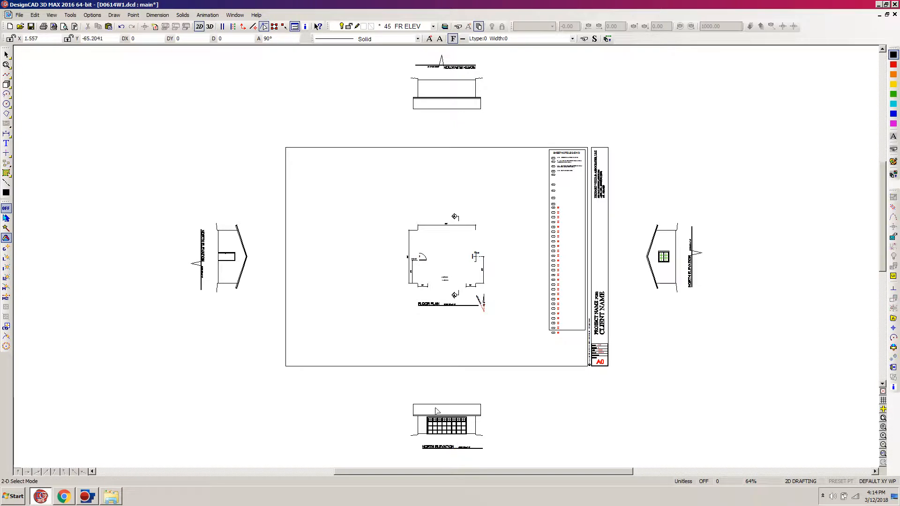
Assign the whole title group beside the gable elevation with the door to layer 48 TEXT LF
{"action": "key", "text": "w"}
{"action": "left_click", "coordinate": [316, 169]}
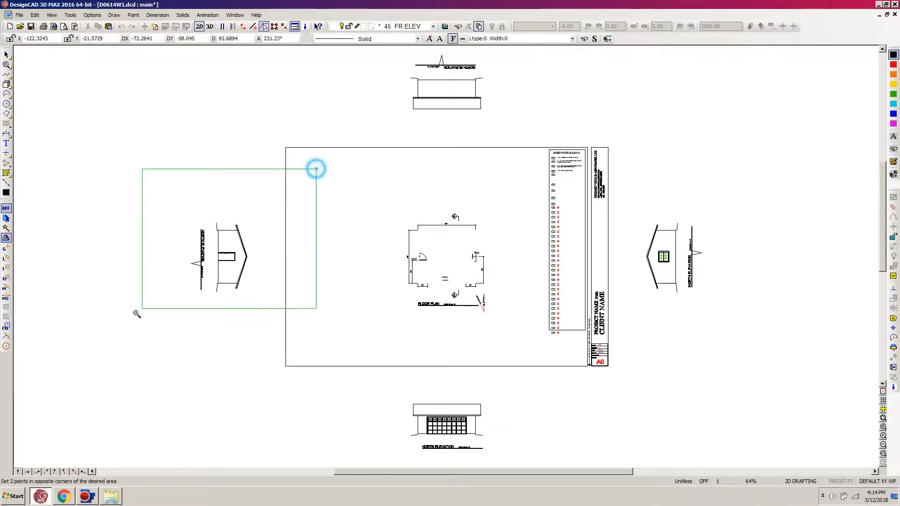
{"action": "left_click", "coordinate": [92, 350]}
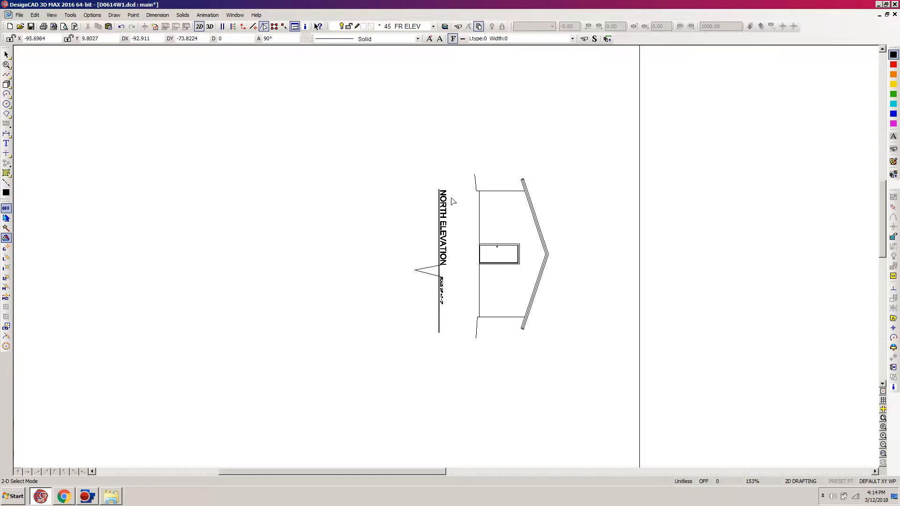
{"action": "left_click_drag", "start_coordinate": [461, 158], "coordinate": [388, 349]}
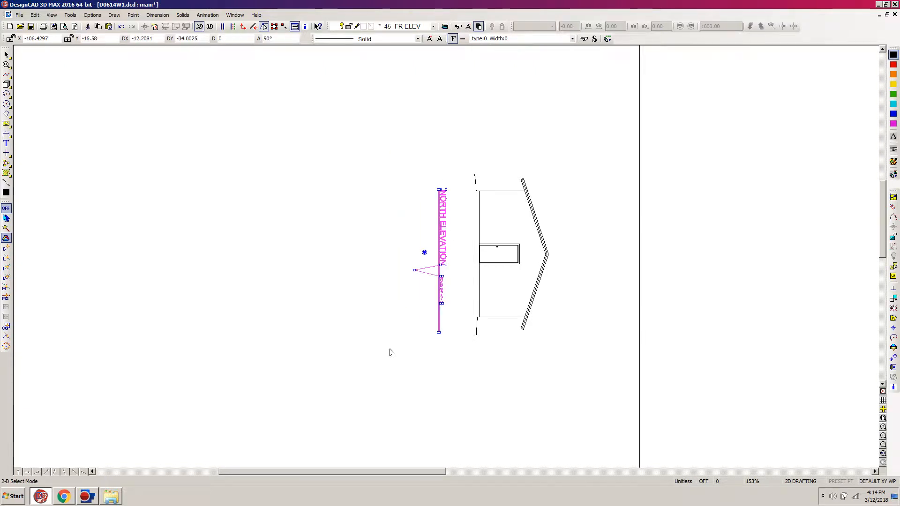
{"action": "left_click", "coordinate": [893, 387]}
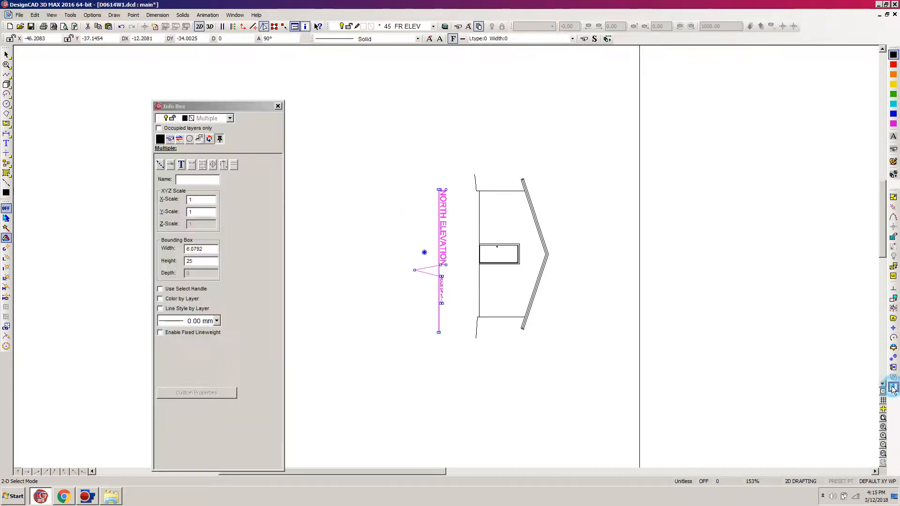
{"action": "left_click", "coordinate": [231, 119]}
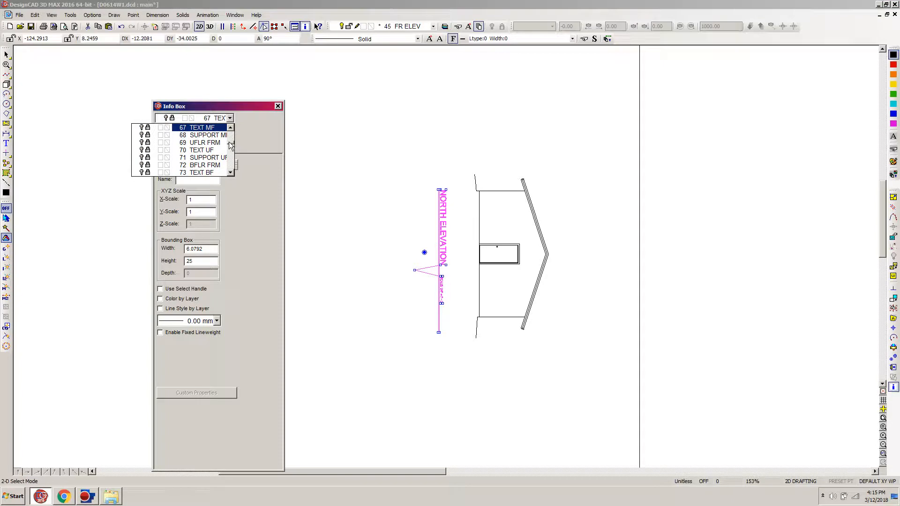
{"action": "scroll", "coordinate": [231, 146], "scroll_direction": "up", "scroll_amount": 1}
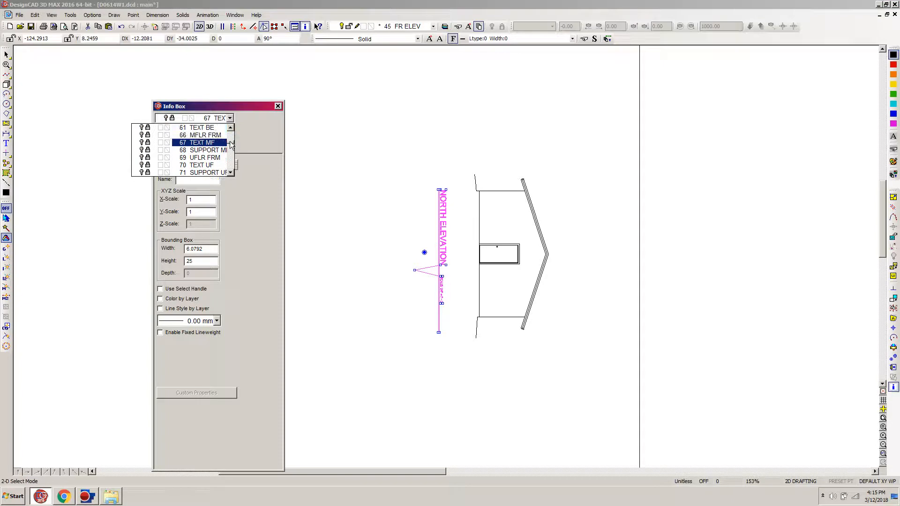
{"action": "scroll", "coordinate": [230, 146], "scroll_direction": "up", "scroll_amount": 5}
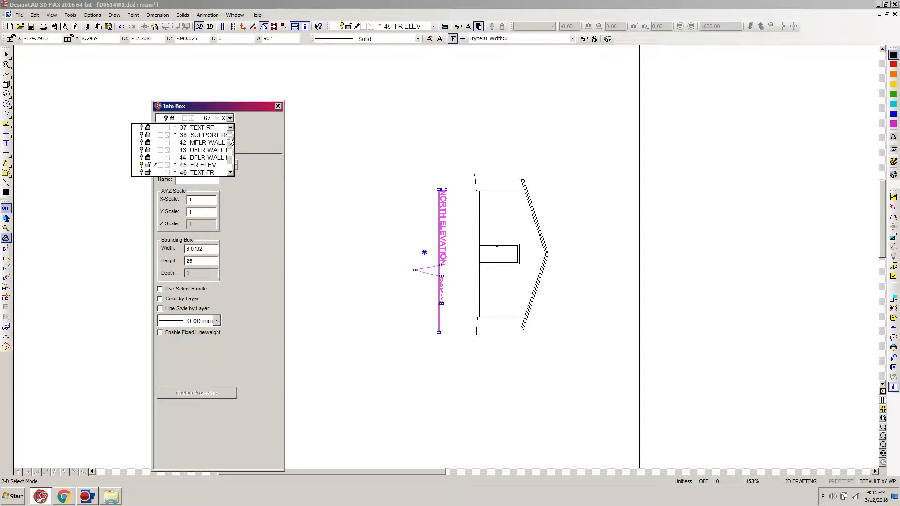
{"action": "scroll", "coordinate": [230, 171], "scroll_direction": "down", "scroll_amount": 3}
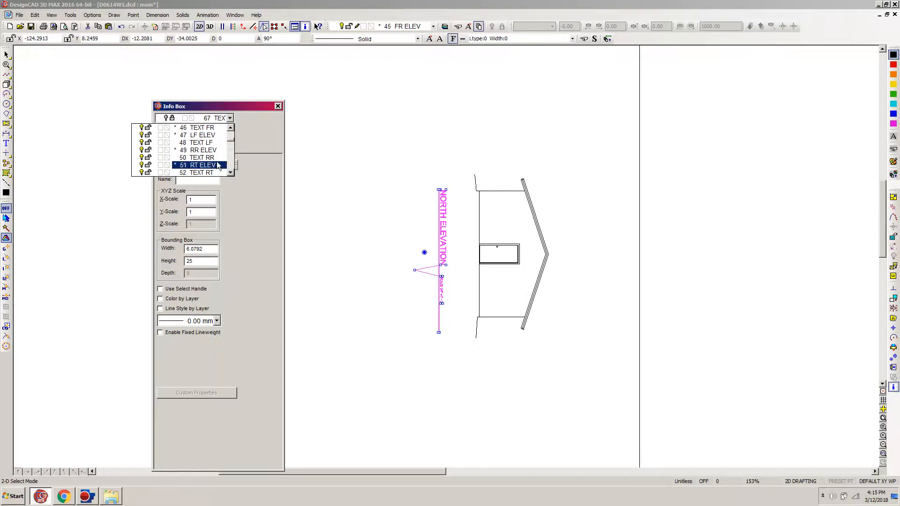
{"action": "left_click", "coordinate": [204, 144]}
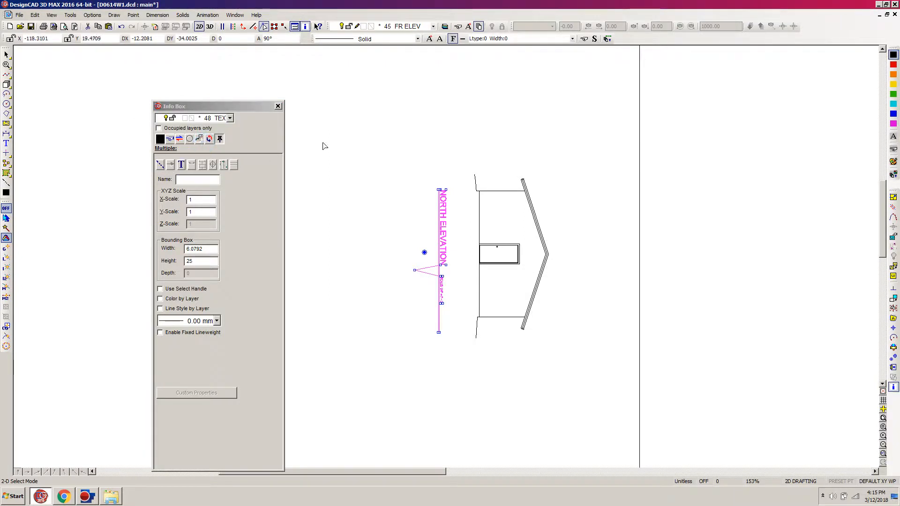
{"action": "left_click", "coordinate": [345, 377]}
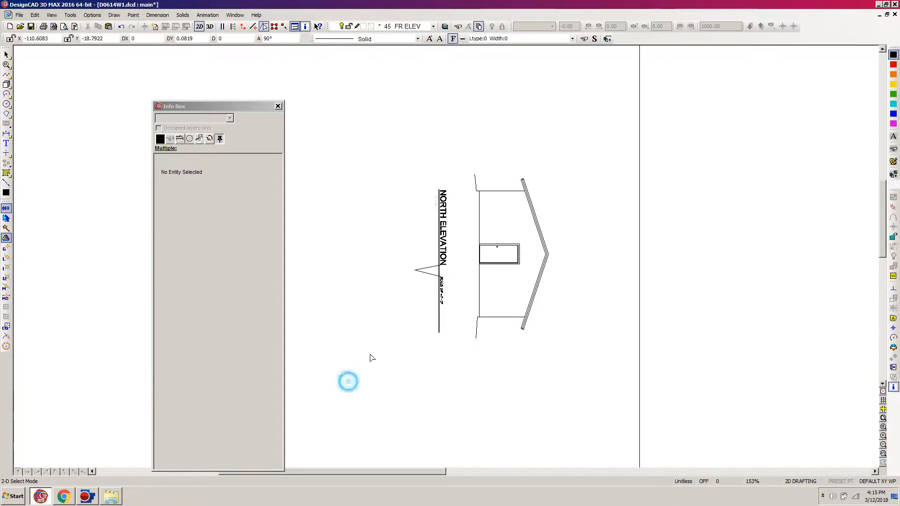
Change the title text beside the gable elevation with the door to EAST ELEVATION
{"action": "left_click", "coordinate": [449, 194]}
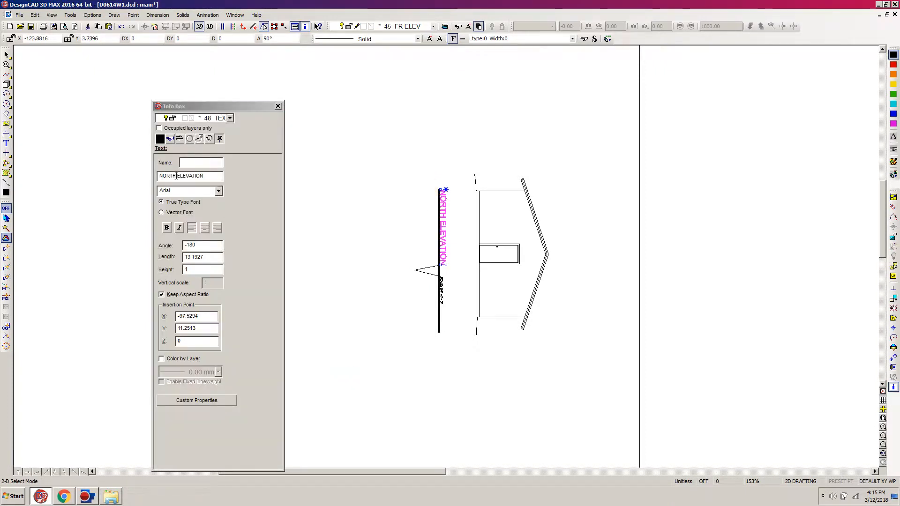
{"action": "left_click_drag", "start_coordinate": [175, 175], "coordinate": [164, 177]}
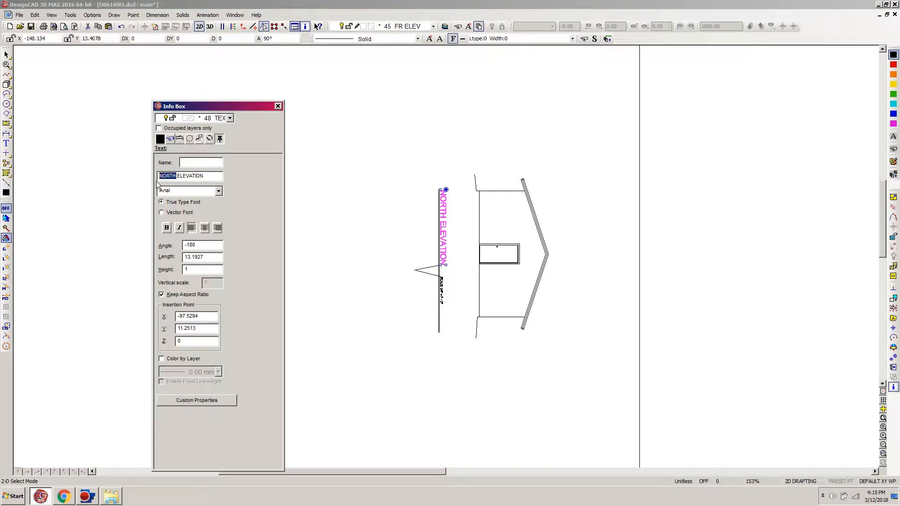
{"action": "type", "text": "EAST"}
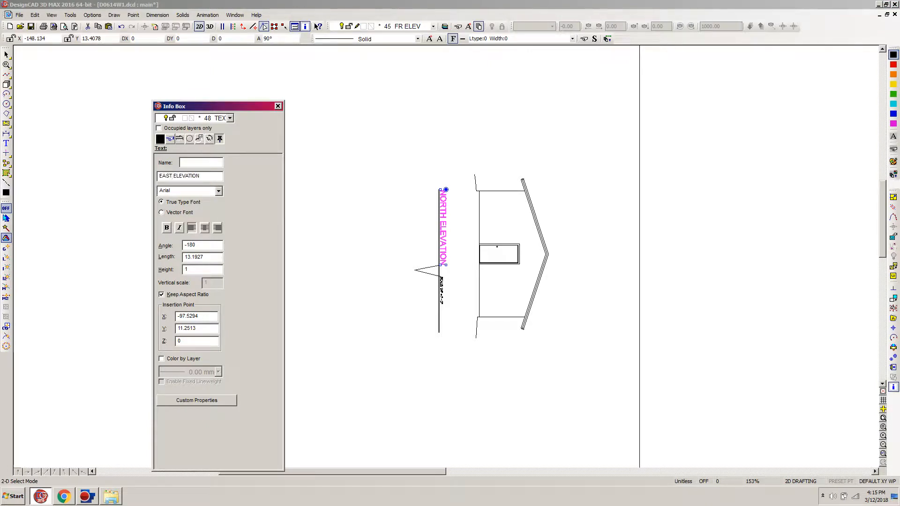
{"action": "key", "text": "Tab"}
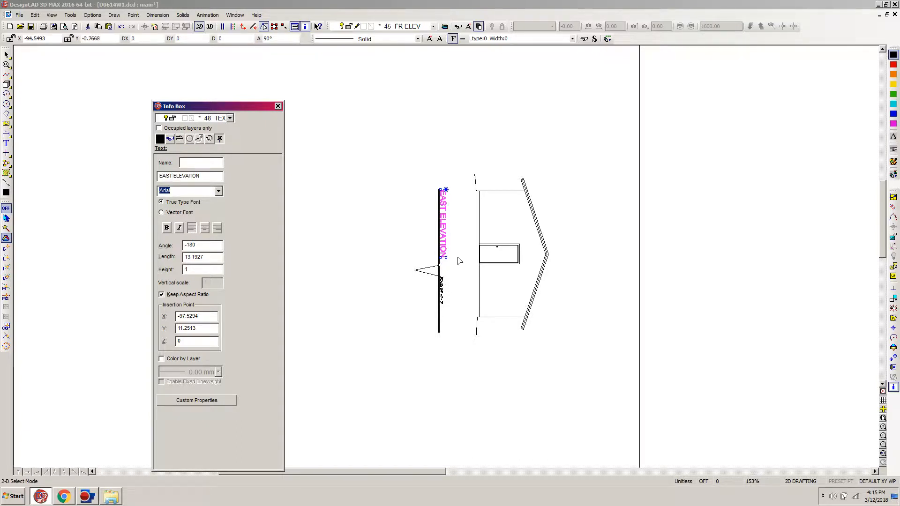
{"action": "left_click", "coordinate": [691, 260]}
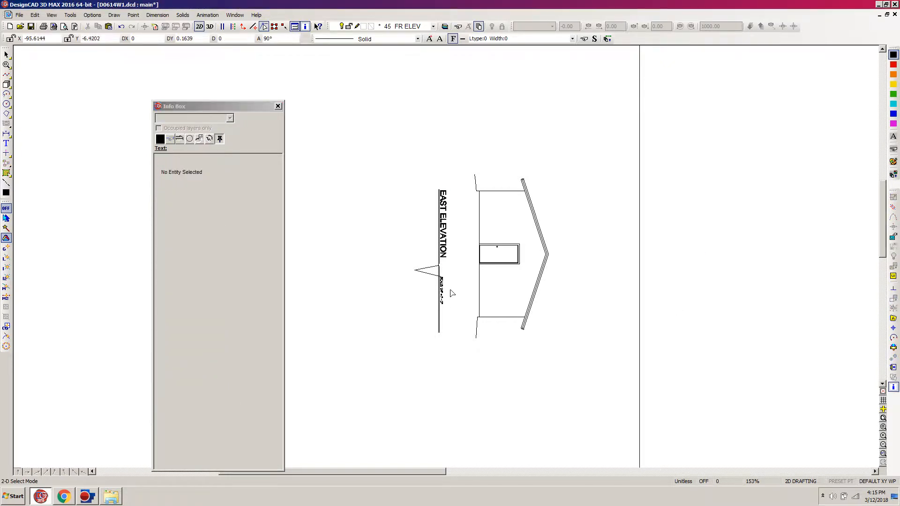
Move the scale note and V-shaped guide line together so they start at the end of the EAST ELEVATION text
{"action": "left_click", "coordinate": [441, 267]}
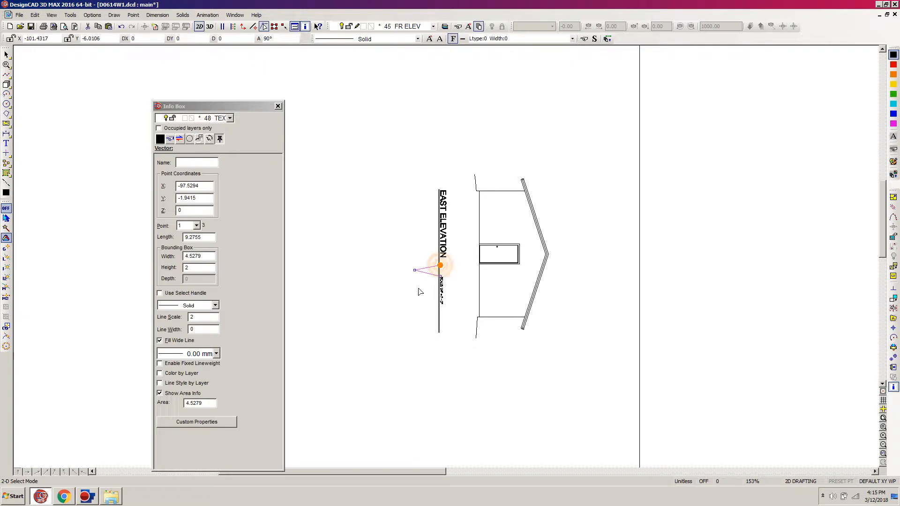
{"action": "left_click", "coordinate": [445, 302], "text": "shift"}
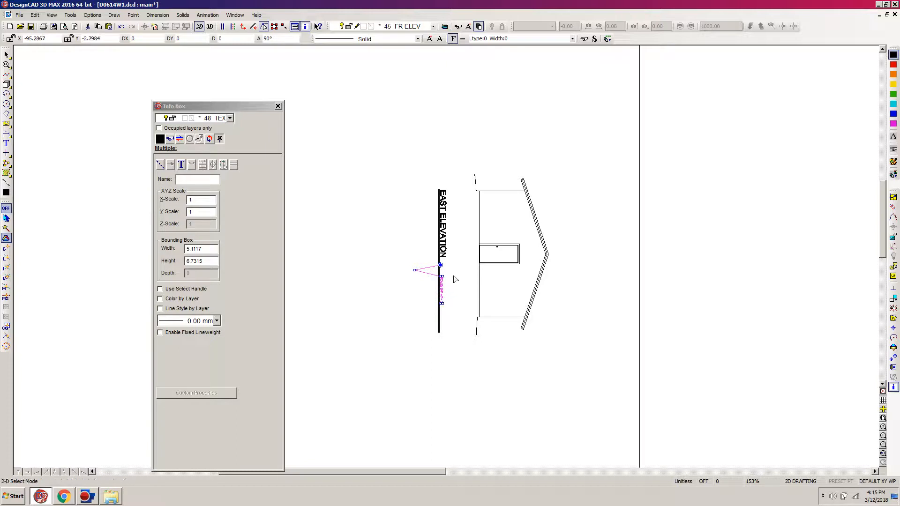
{"action": "key", "text": "m"}
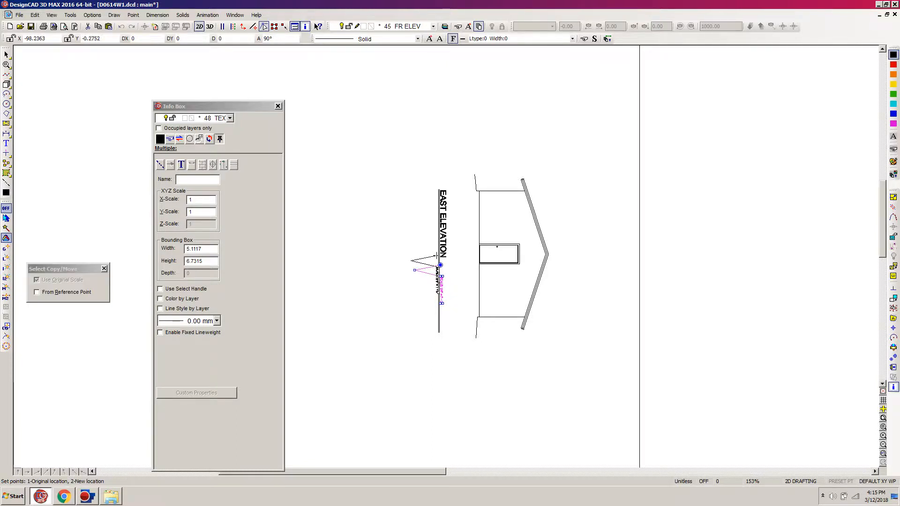
{"action": "left_click", "coordinate": [440, 258]}
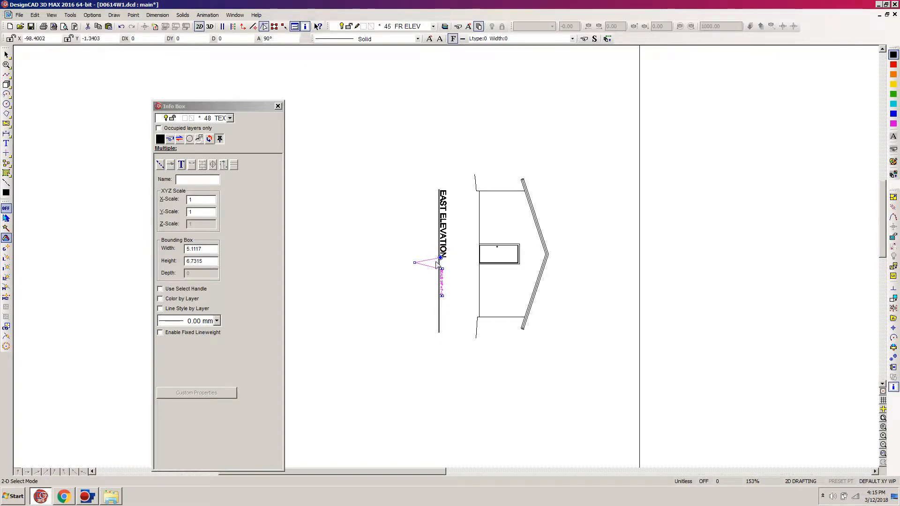
Delete the V-shaped guide line from the EAST ELEVATION title
{"action": "left_click", "coordinate": [414, 263]}
{"action": "left_click", "coordinate": [412, 263]}
{"action": "left_click", "coordinate": [406, 286]}
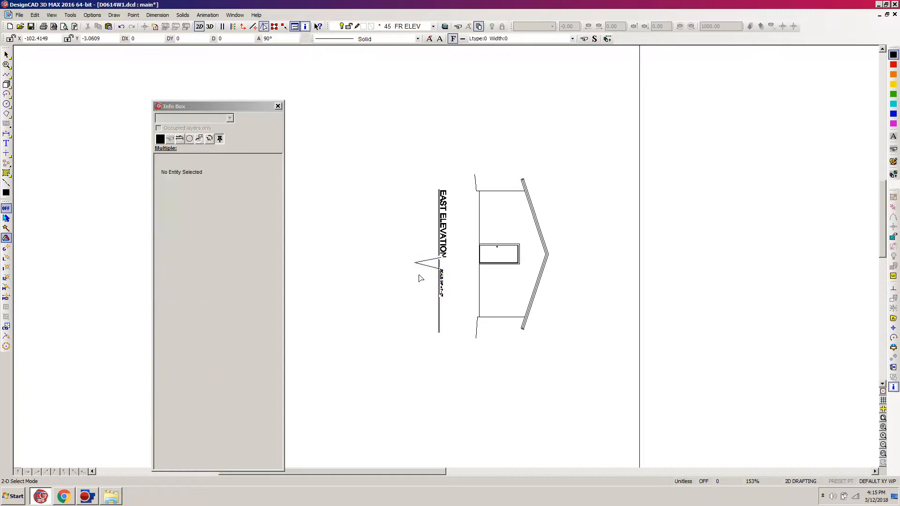
{"action": "left_click", "coordinate": [415, 263]}
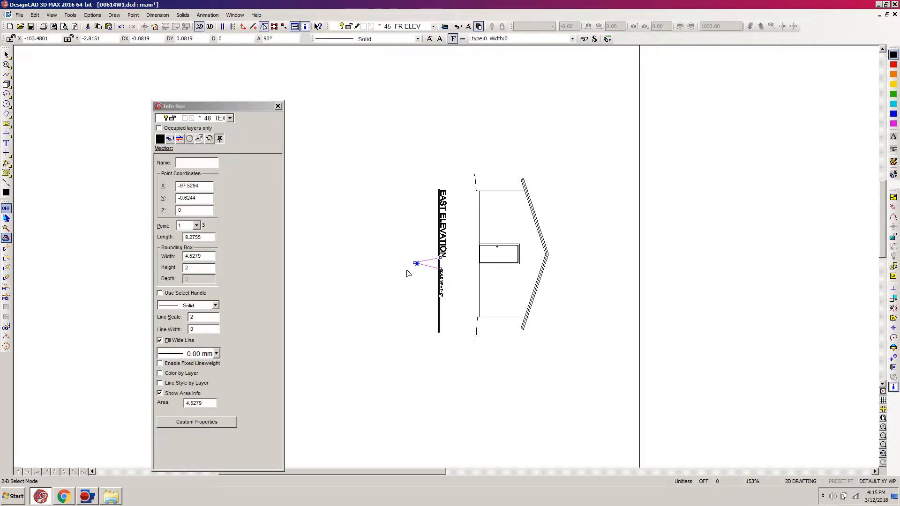
{"action": "left_click", "coordinate": [392, 261]}
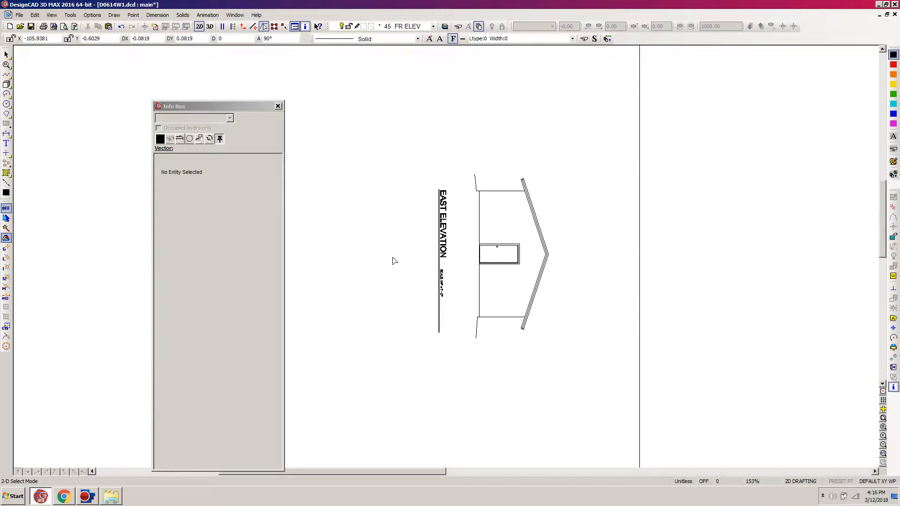
Move the Info Box aside and assign the whole title group of the plain elevation above the sheet to layer 50 TEXT RR
{"action": "key", "text": "f"}
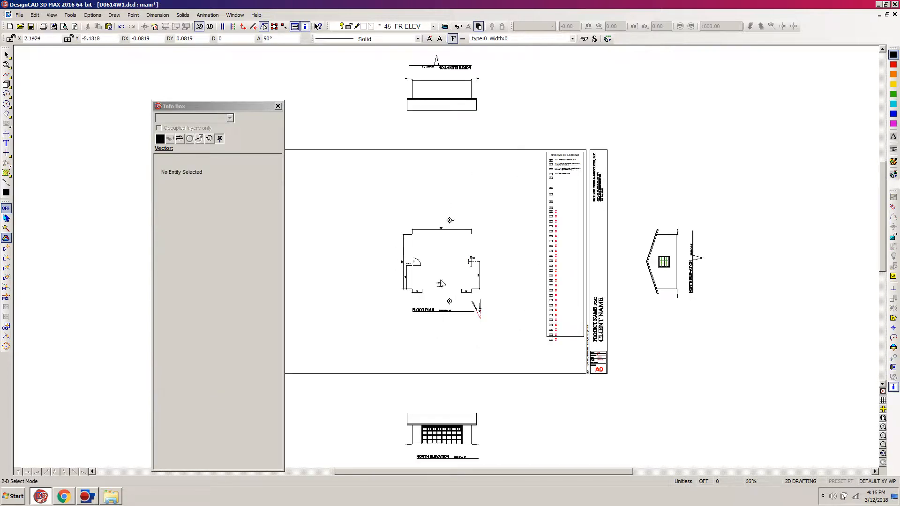
{"action": "mouse_move", "coordinate": [221, 108]}
{"action": "left_mouse_down"}
{"action": "mouse_move", "coordinate": [270, 178]}
{"action": "mouse_move", "coordinate": [94, 227]}
{"action": "mouse_move", "coordinate": [100, 144]}
{"action": "left_mouse_up"}
{"action": "left_click_drag", "start_coordinate": [883, 270], "coordinate": [882, 247]}
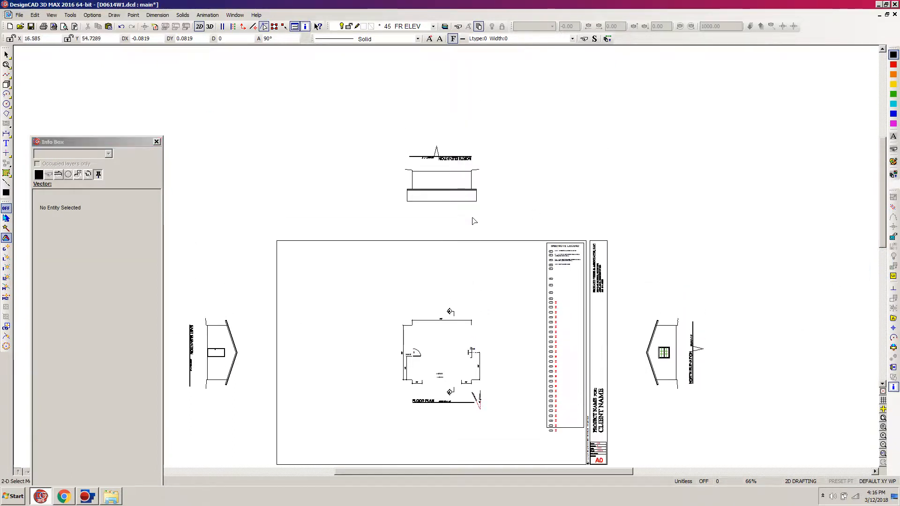
{"action": "mouse_move", "coordinate": [512, 124]}
{"action": "left_mouse_down"}
{"action": "mouse_move", "coordinate": [363, 232]}
{"action": "mouse_move", "coordinate": [317, 231]}
{"action": "left_mouse_up"}
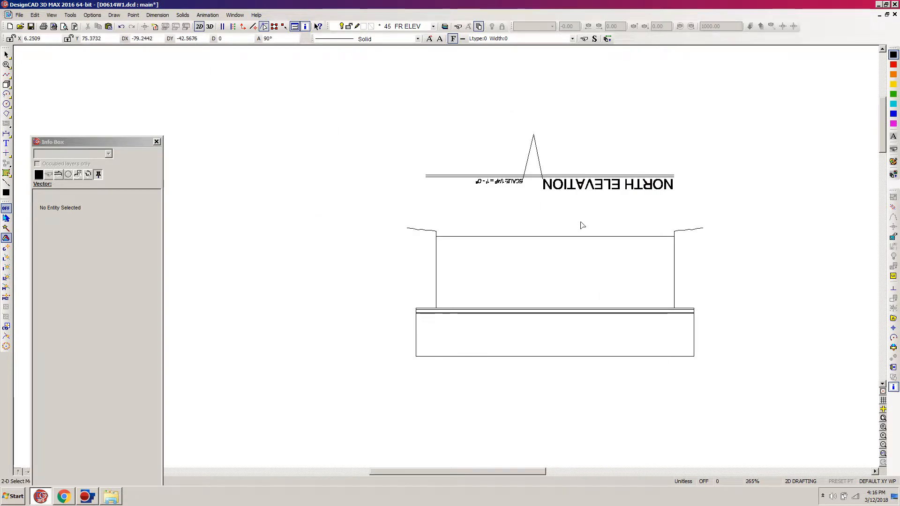
{"action": "left_click_drag", "start_coordinate": [725, 111], "coordinate": [392, 195]}
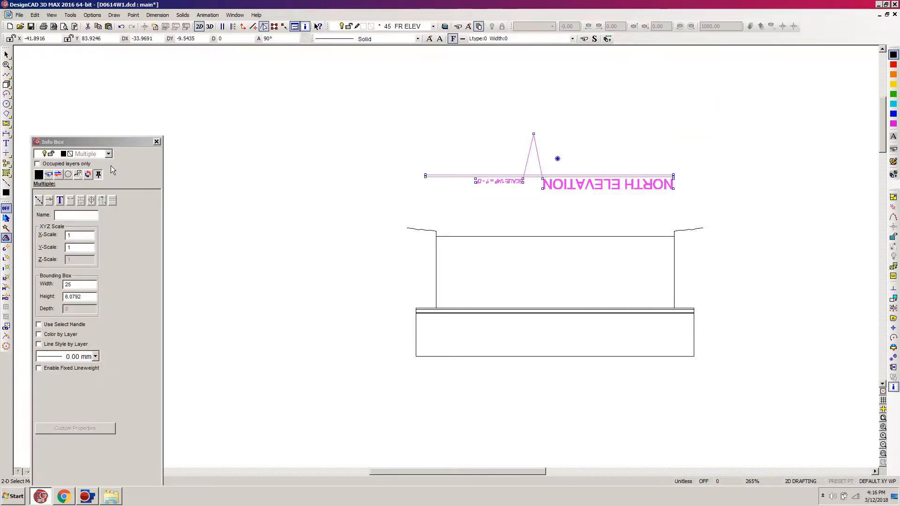
{"action": "left_click", "coordinate": [108, 153]}
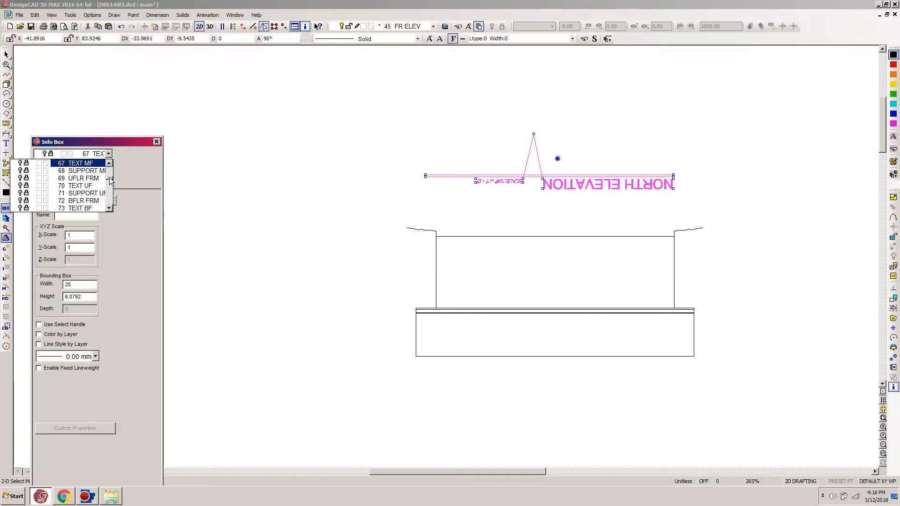
{"action": "scroll", "coordinate": [110, 179], "scroll_direction": "up", "scroll_amount": 5}
{"action": "left_click", "coordinate": [108, 163]}
{"action": "left_click", "coordinate": [108, 163]}
{"action": "left_click", "coordinate": [109, 163]}
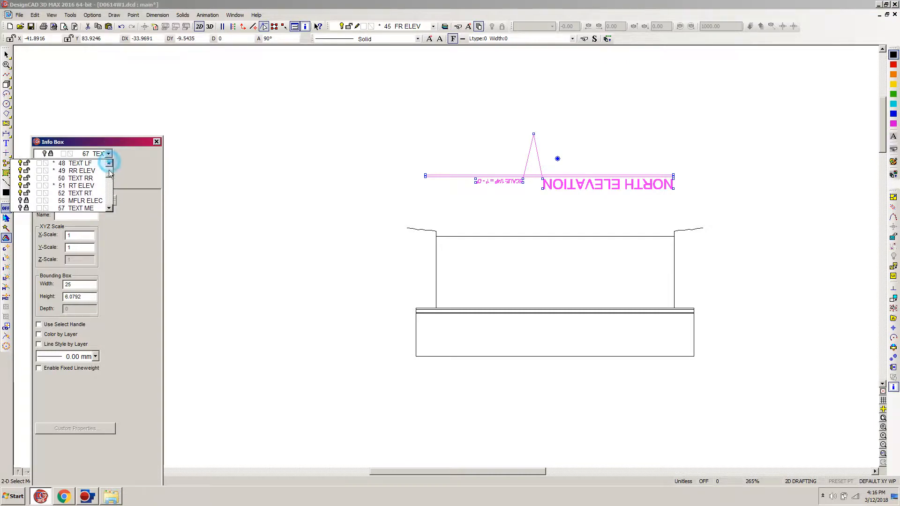
{"action": "left_click", "coordinate": [79, 178]}
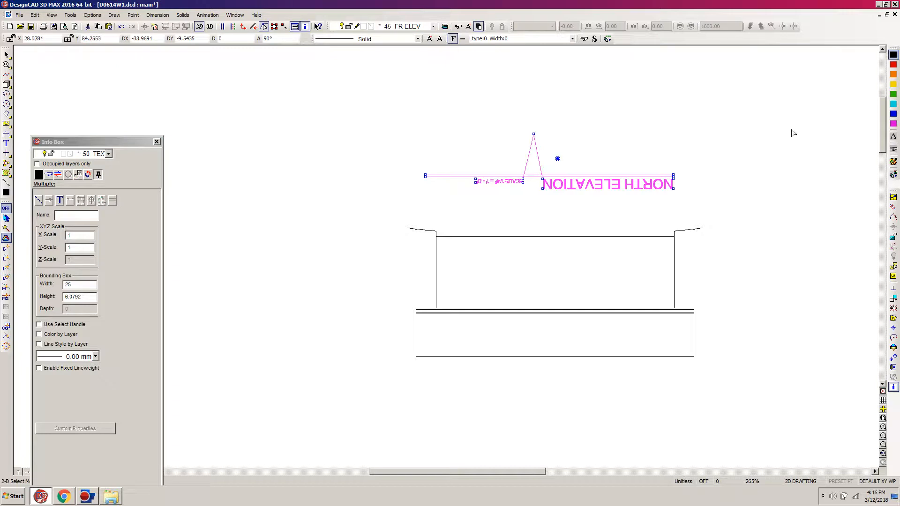
{"action": "left_click", "coordinate": [758, 119]}
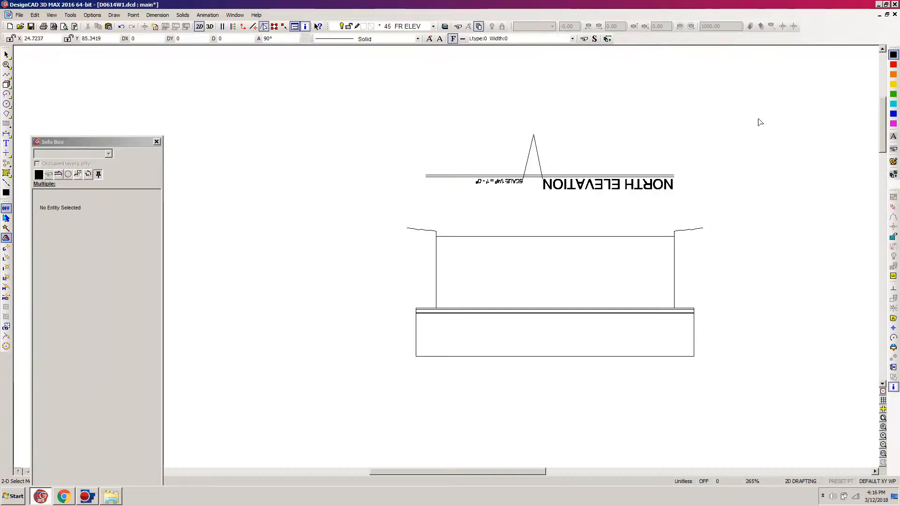
Change the title text of the plain elevation above the sheet to SOUTH ELEVATION
{"action": "left_click", "coordinate": [673, 194]}
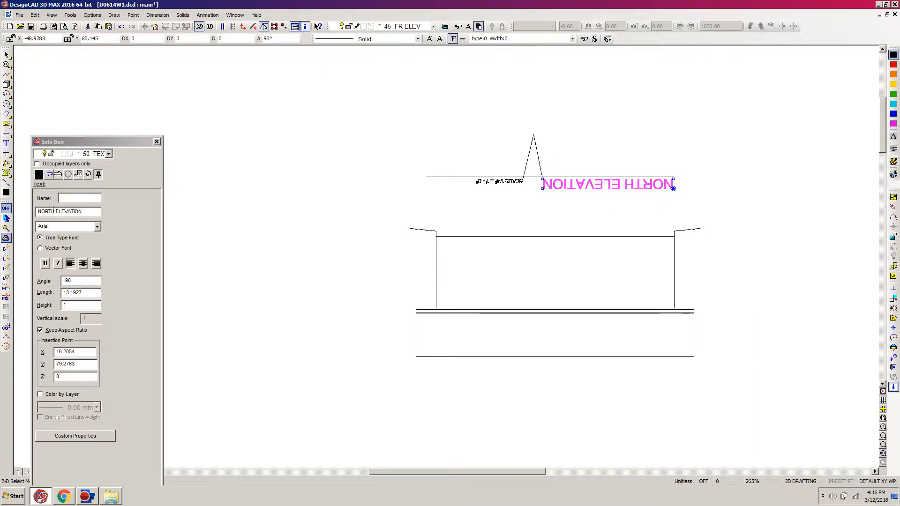
{"action": "left_click_drag", "start_coordinate": [54, 212], "coordinate": [26, 212]}
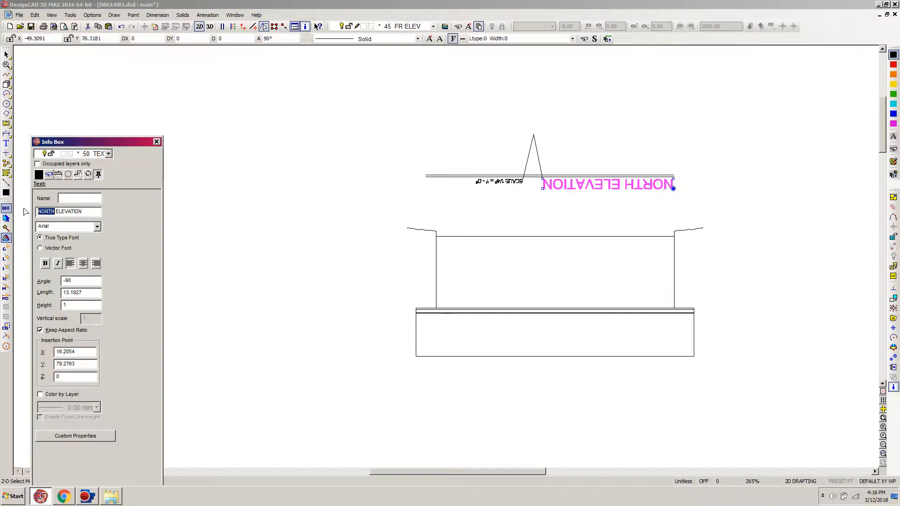
{"action": "type", "text": "SOUTH"}
{"action": "key", "text": "Tab"}
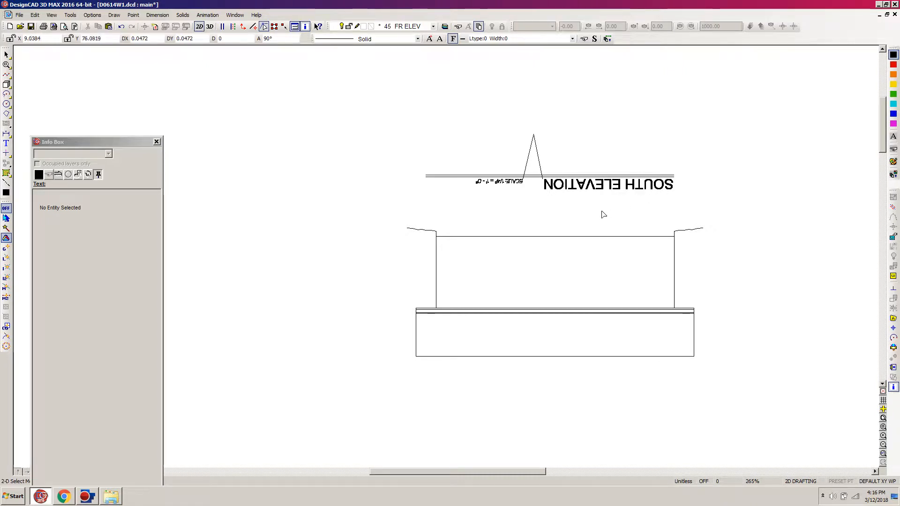
Move the scale note and V-shaped guide line to the end of the SOUTH ELEVATION text and delete the guide line
{"action": "left_click", "coordinate": [542, 180]}
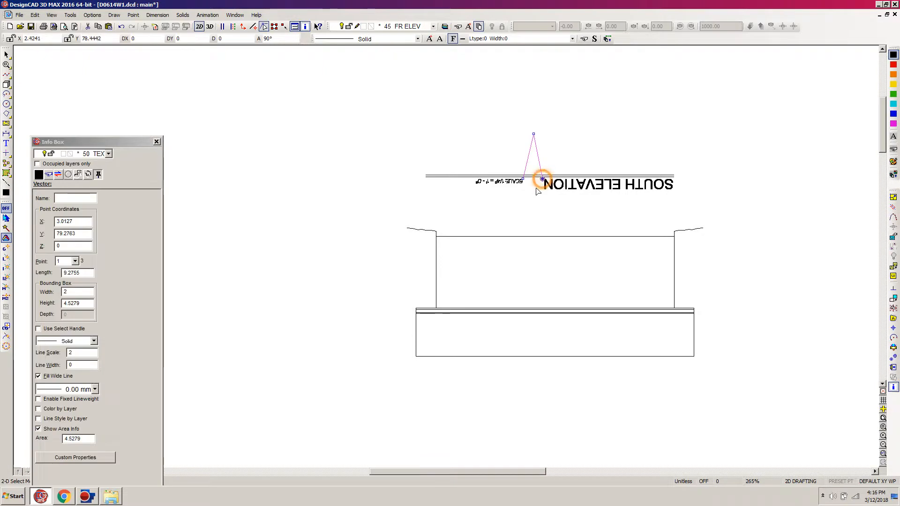
{"action": "left_click", "coordinate": [495, 187], "text": "shift"}
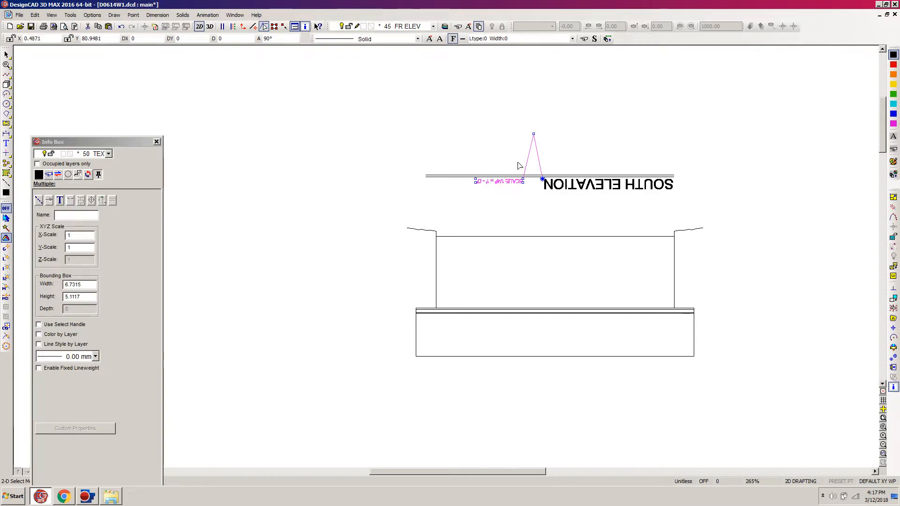
{"action": "key", "text": "m"}
{"action": "left_click", "coordinate": [406, 146]}
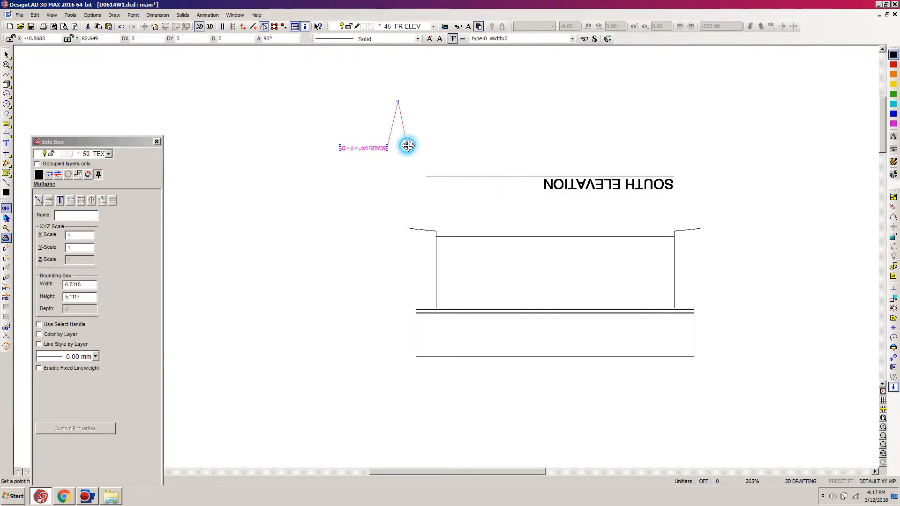
{"action": "key", "text": "m"}
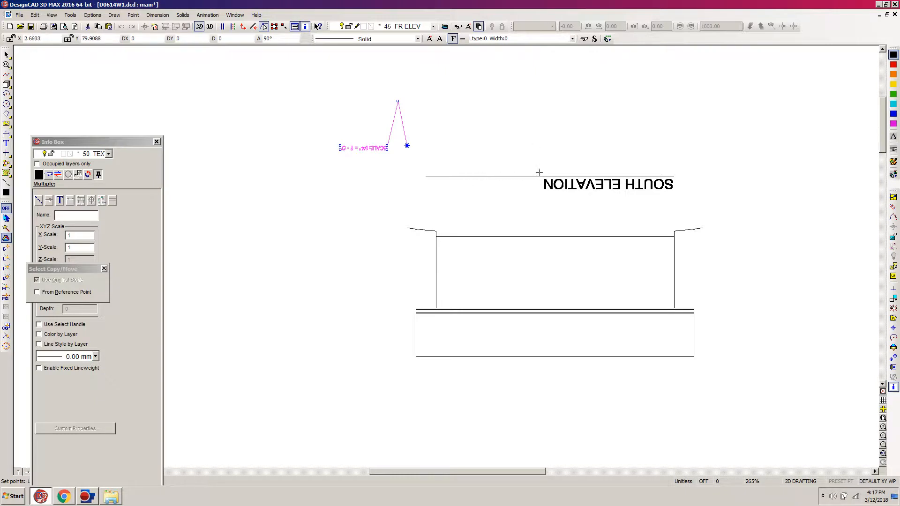
{"action": "left_click", "coordinate": [543, 178]}
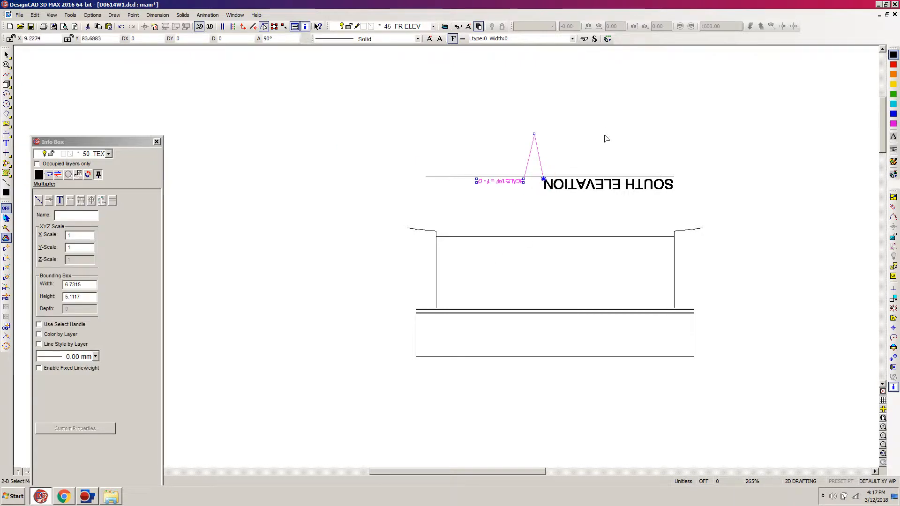
{"action": "left_click", "coordinate": [533, 135]}
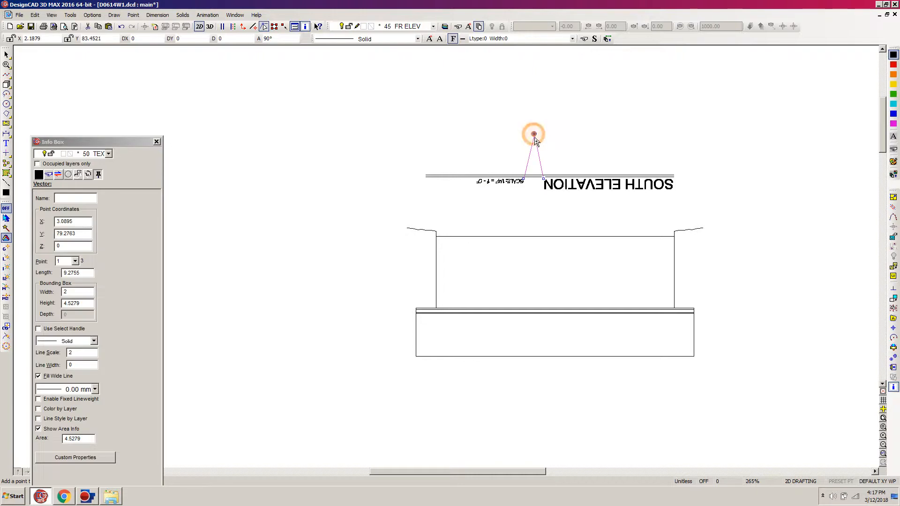
{"action": "key", "text": "Delete"}
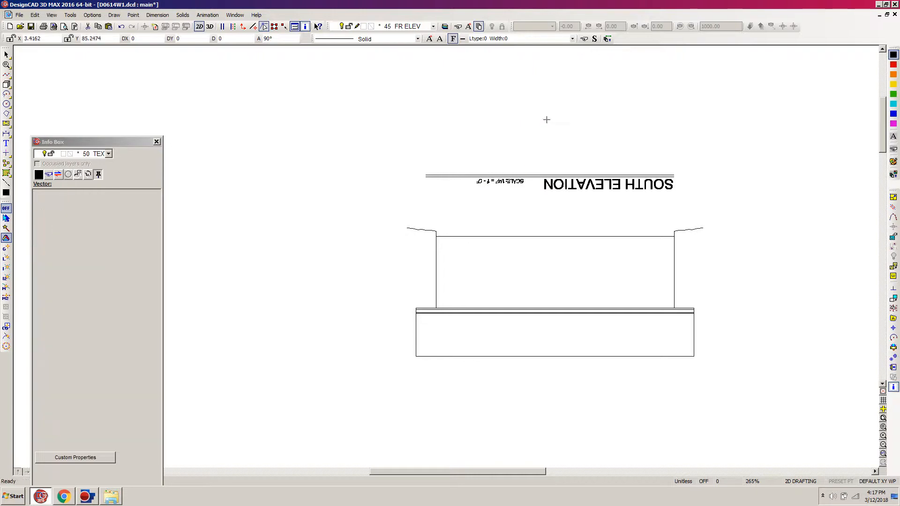
Assign the whole title group beside the gable elevation with the window to layer 52 TEXT RT
{"action": "key", "text": "ctrl+w"}
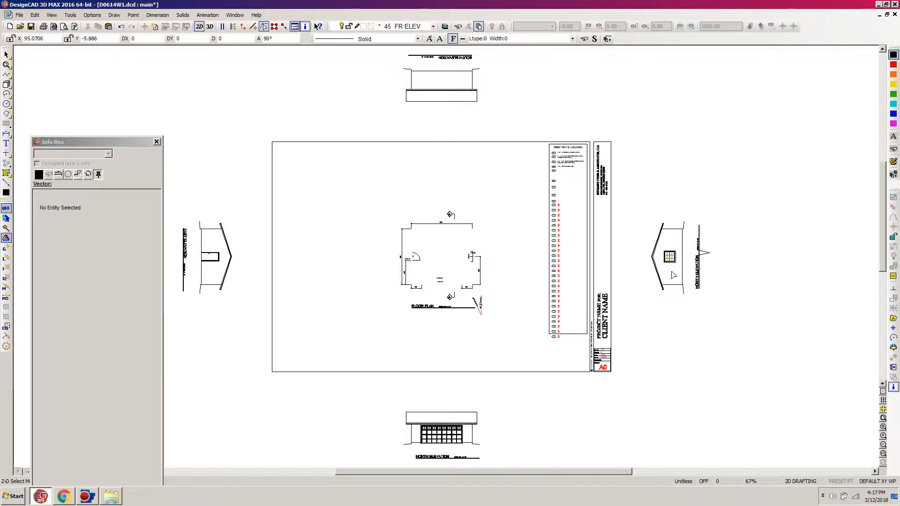
{"action": "key", "text": "w"}
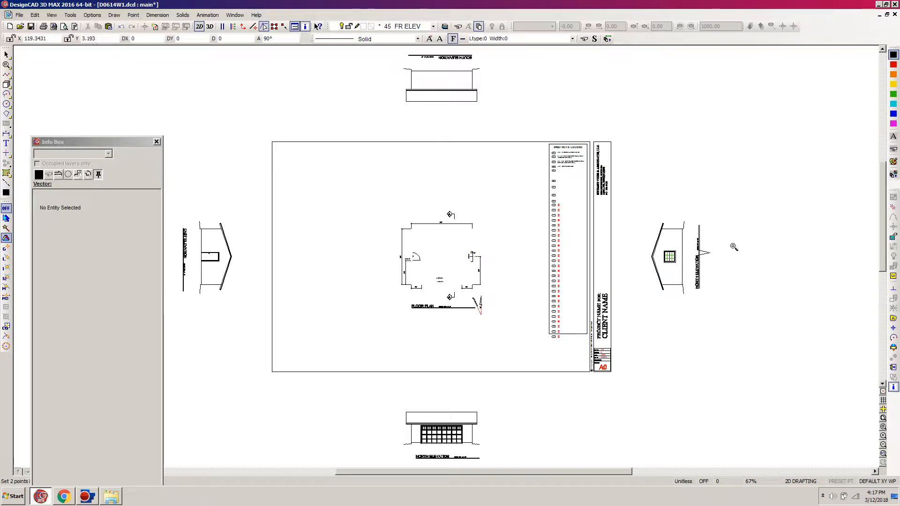
{"action": "left_click", "coordinate": [747, 191]}
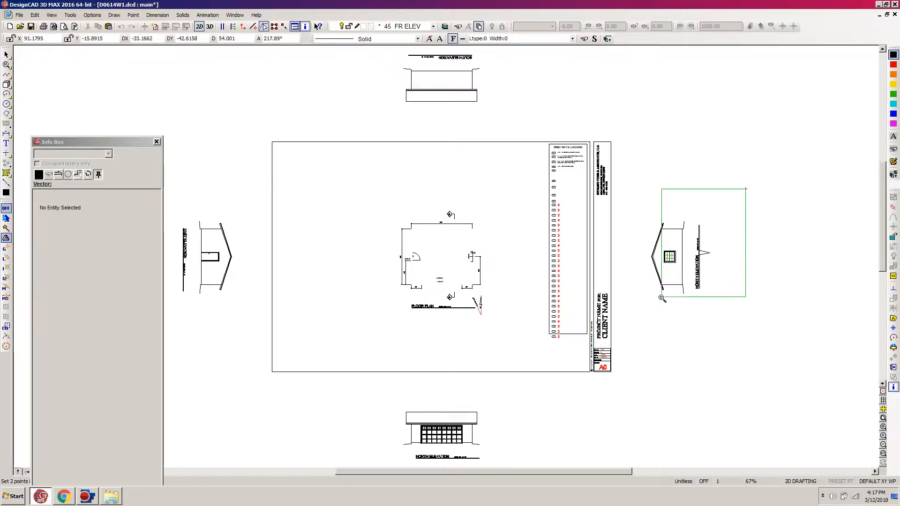
{"action": "left_click", "coordinate": [628, 316]}
{"action": "left_click", "coordinate": [569, 137]}
{"action": "left_click", "coordinate": [450, 427]}
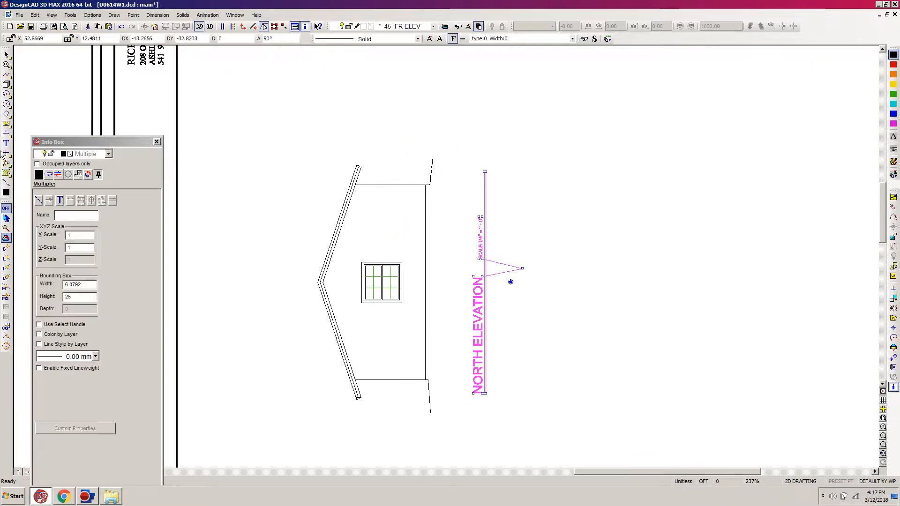
{"action": "left_click", "coordinate": [108, 153]}
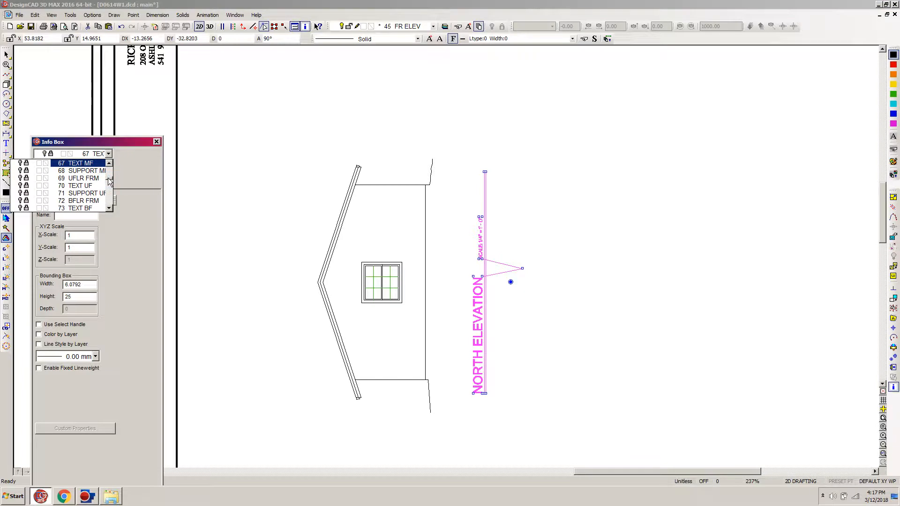
{"action": "scroll", "coordinate": [110, 182], "scroll_direction": "up", "scroll_amount": 2}
{"action": "scroll", "coordinate": [109, 173], "scroll_direction": "up", "scroll_amount": 5}
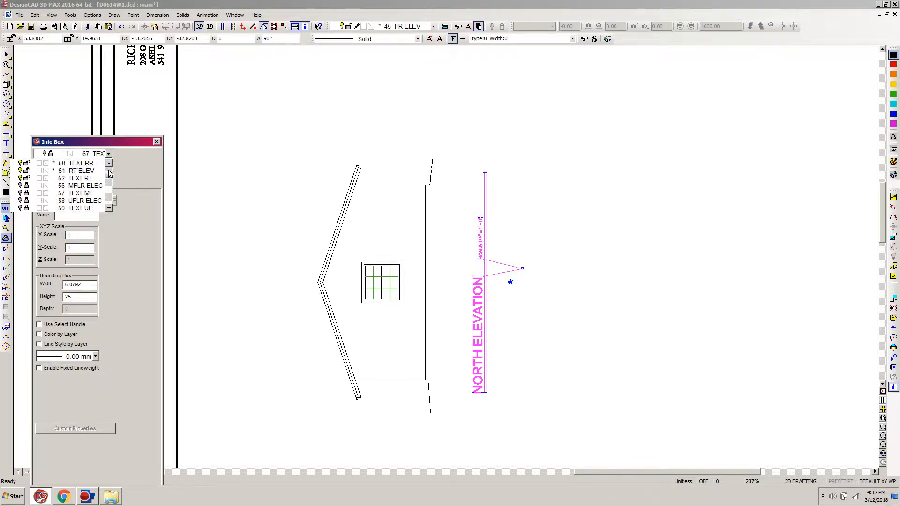
{"action": "scroll", "coordinate": [109, 199], "scroll_direction": "down", "scroll_amount": 2}
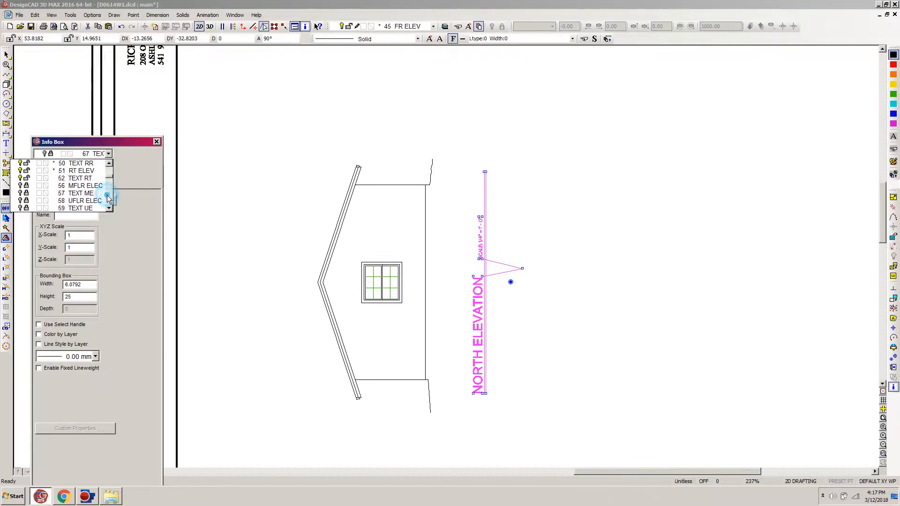
{"action": "left_click", "coordinate": [77, 178]}
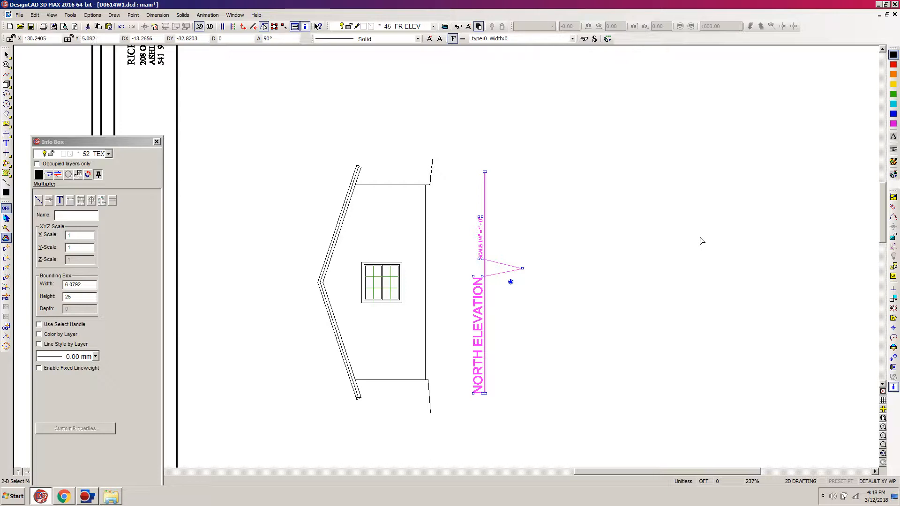
{"action": "left_click", "coordinate": [679, 321]}
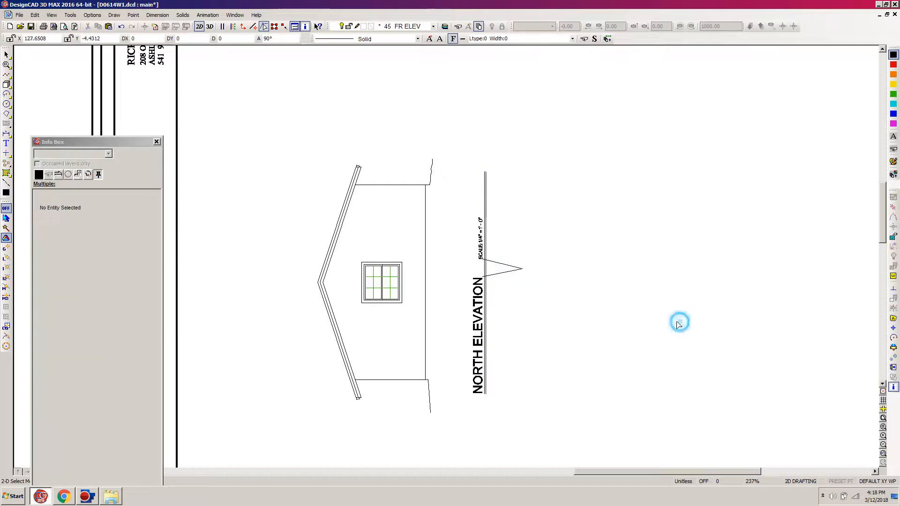
Change the title text beside the gable elevation with the window to WEST ELEVATION
{"action": "left_click", "coordinate": [473, 389]}
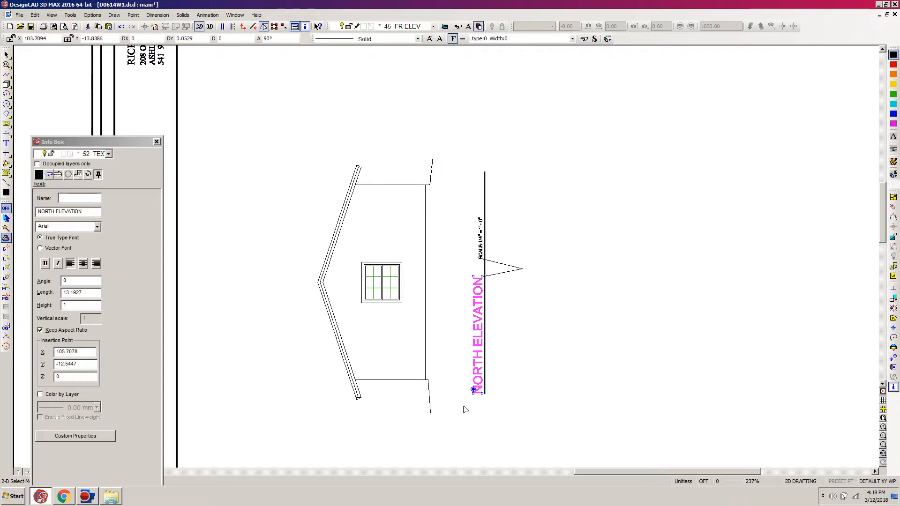
{"action": "double_click", "coordinate": [54, 212]}
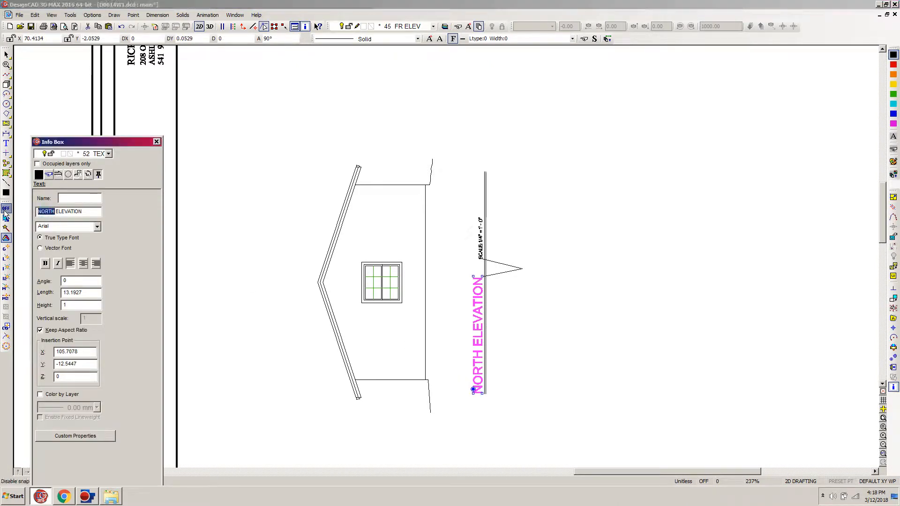
{"action": "type", "text": "WEST"}
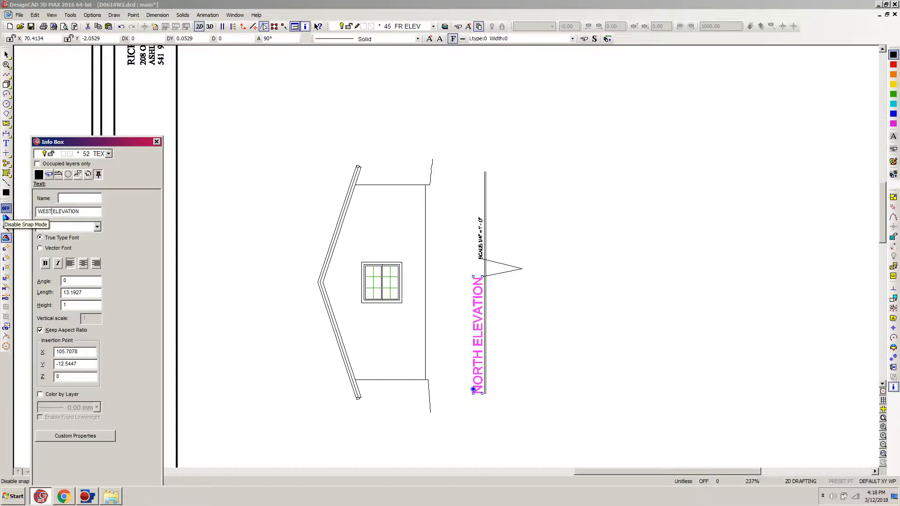
{"action": "key", "text": "Return"}
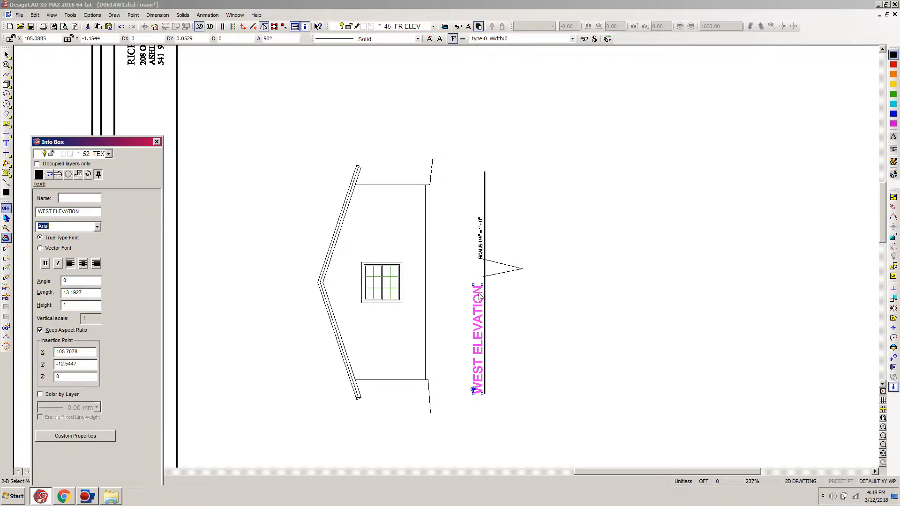
{"action": "left_click", "coordinate": [689, 313]}
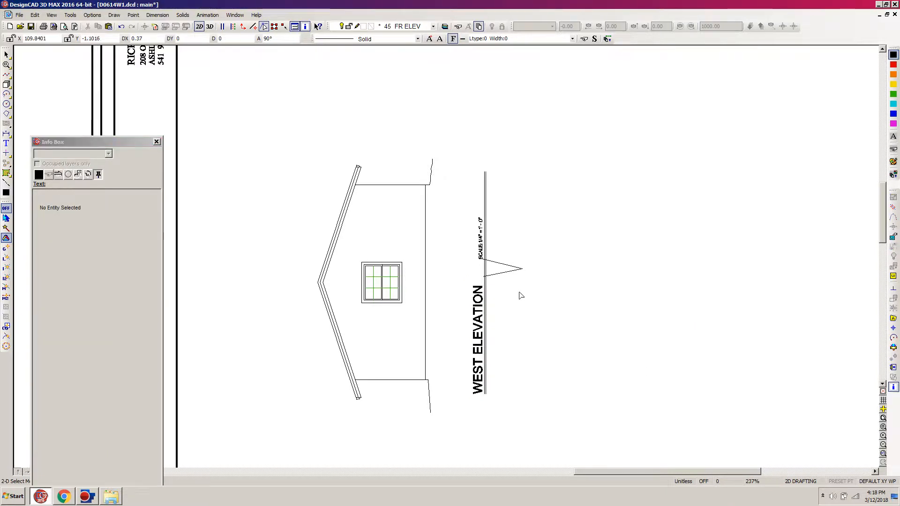
Move the scale note and V-shaped guide line to the end of the WEST ELEVATION text and delete the guide line
{"action": "left_click", "coordinate": [484, 278]}
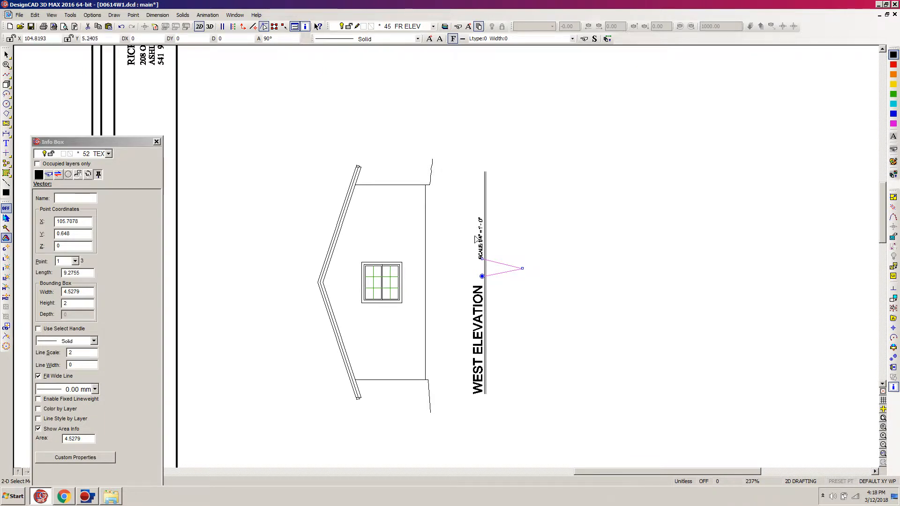
{"action": "left_click", "coordinate": [478, 237], "text": "shift"}
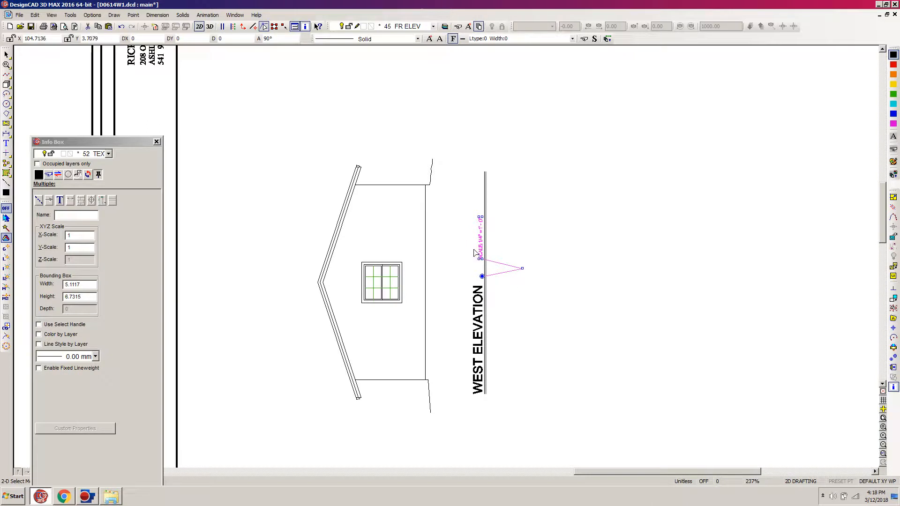
{"action": "key", "text": "m"}
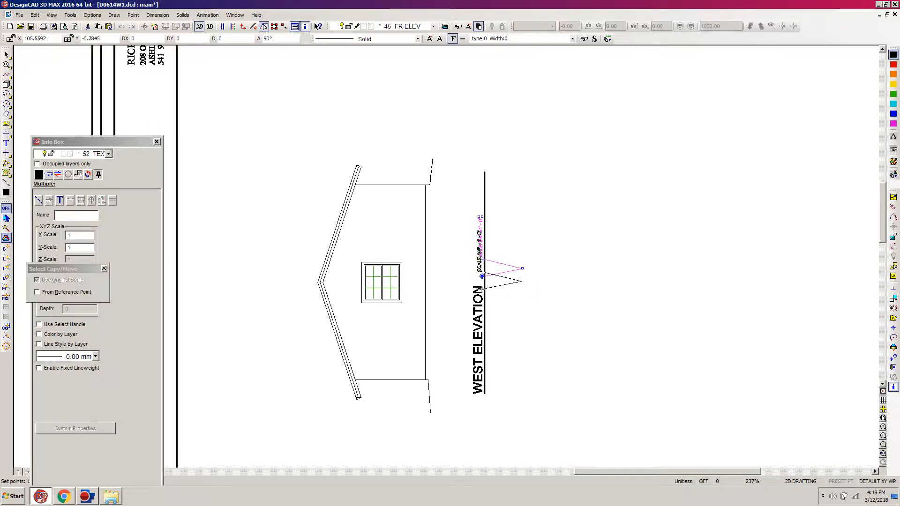
{"action": "left_click", "coordinate": [482, 284]}
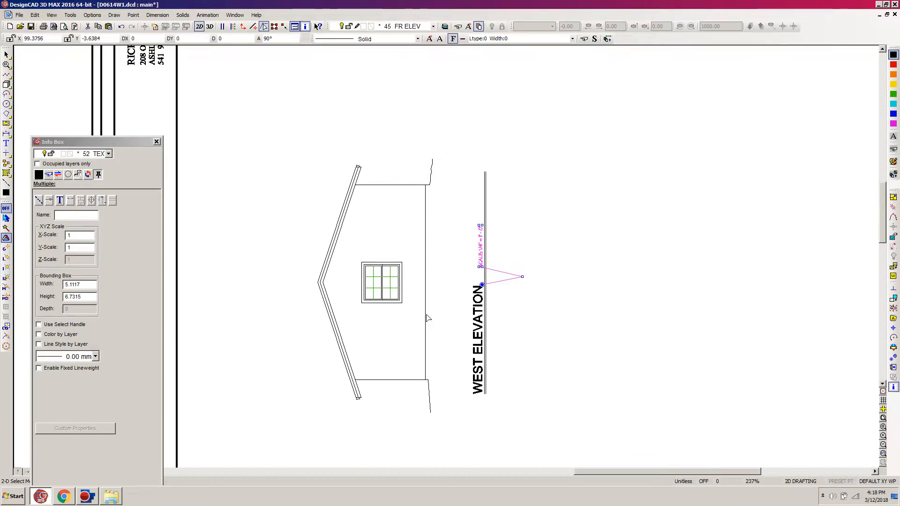
{"action": "key", "text": "Escape"}
{"action": "left_click", "coordinate": [520, 276]}
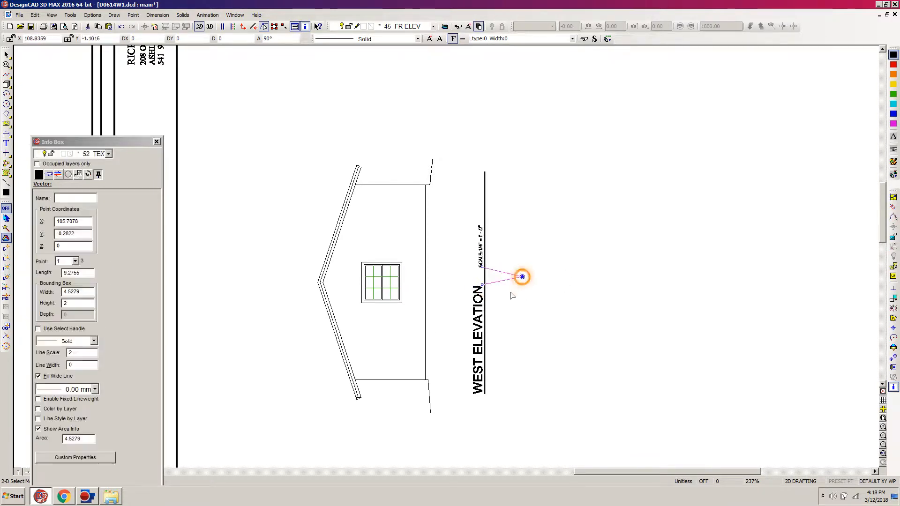
{"action": "key", "text": "Delete"}
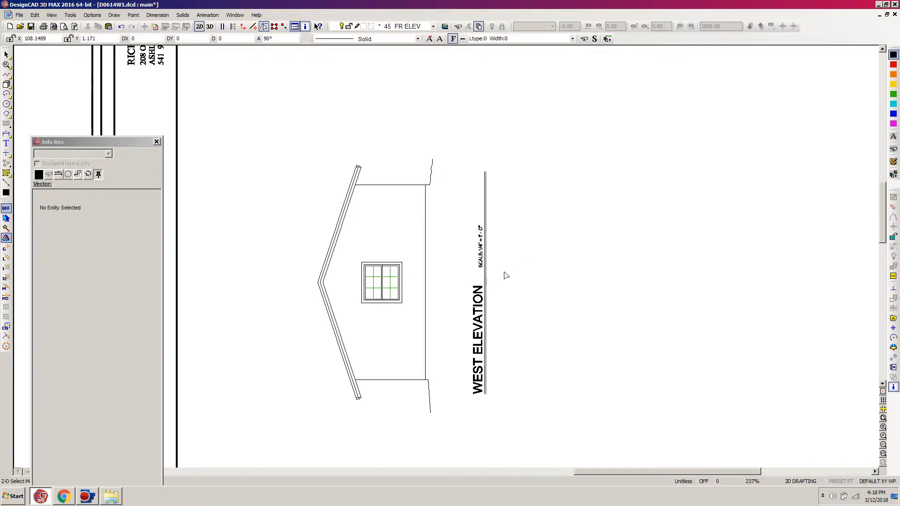
Move the whole NORTH ELEVATION title group slightly closer to the garage-door elevation below the sheet
{"action": "key", "text": "shift+w"}
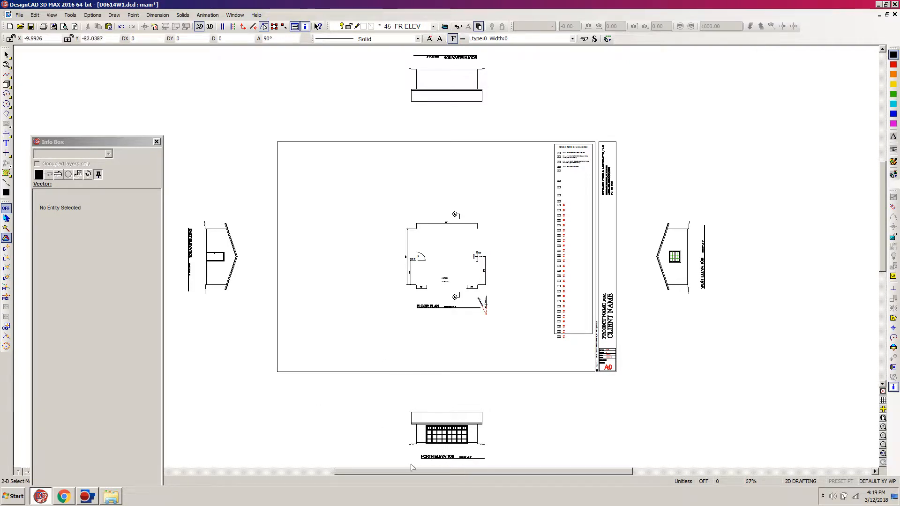
{"action": "key", "text": "ctrl+s"}
{"action": "left_click_drag", "start_coordinate": [418, 463], "coordinate": [450, 454]}
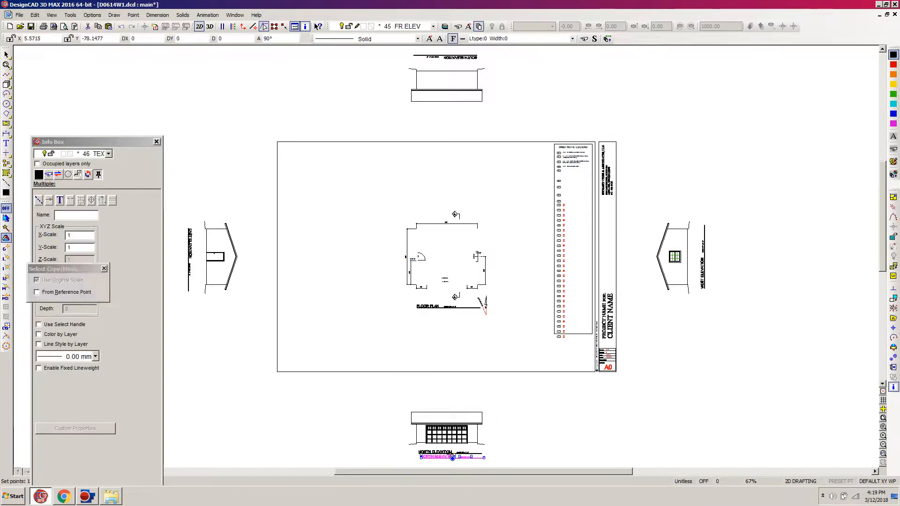
{"action": "key", "text": "Escape"}
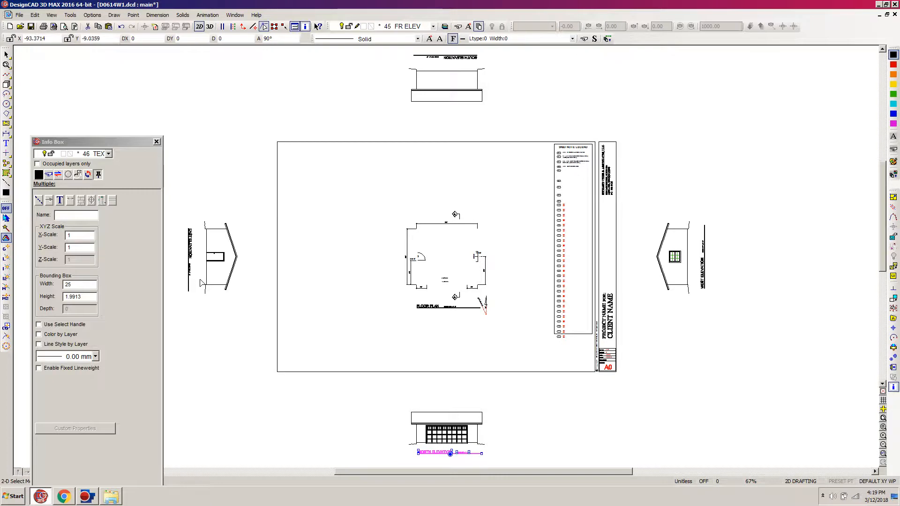
{"action": "key", "text": "Escape"}
Move the whole EAST ELEVATION title group straight toward its gable elevation, keeping it aligned with the building
{"action": "left_click", "coordinate": [173, 210]}
{"action": "key", "text": "ctrl+s"}
{"action": "left_click", "coordinate": [190, 258]}
{"action": "left_click", "coordinate": [186, 257]}
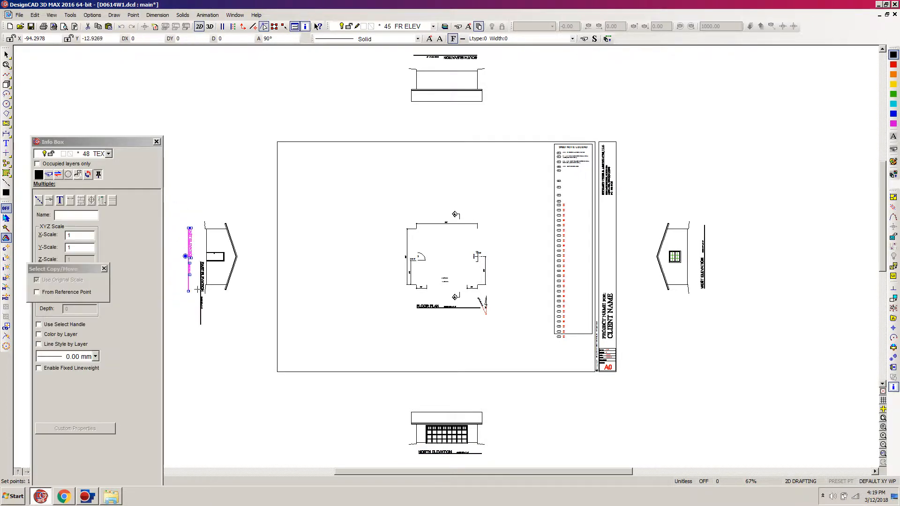
{"action": "left_click", "coordinate": [192, 257]}
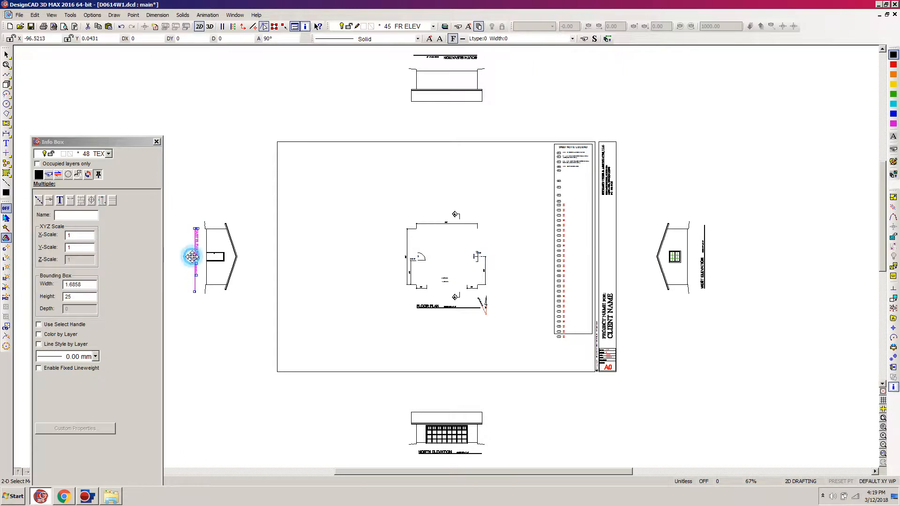
{"action": "left_click", "coordinate": [512, 157]}
Move the whole SOUTH ELEVATION title group straight toward the plain elevation above the sheet
{"action": "left_click_drag", "start_coordinate": [500, 50], "coordinate": [398, 65]}
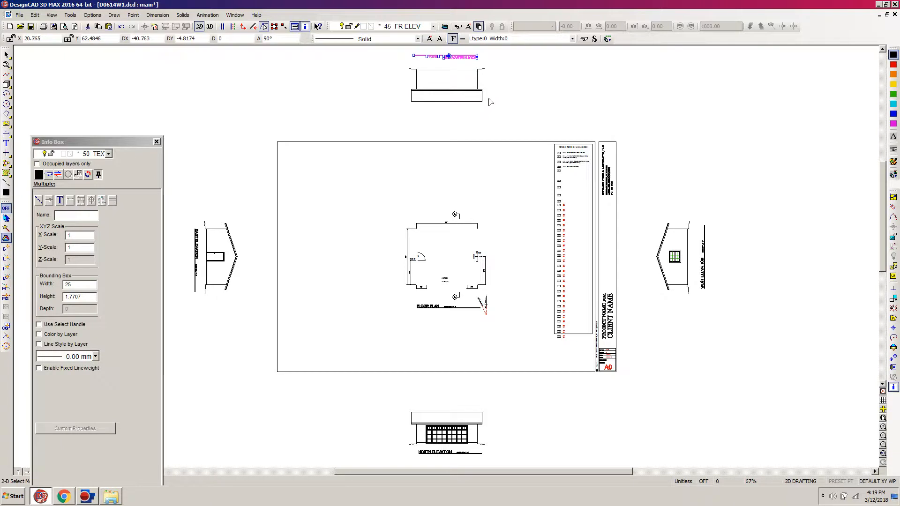
{"action": "left_click", "coordinate": [449, 57]}
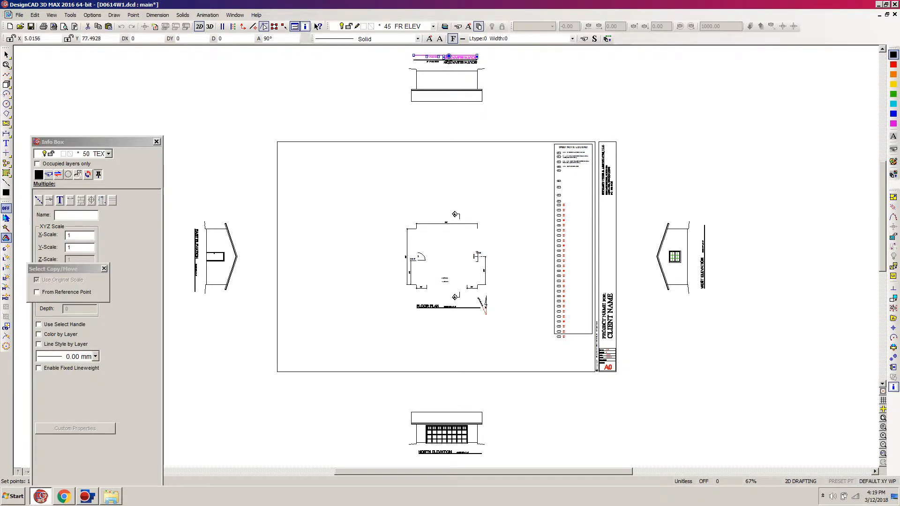
{"action": "left_click", "coordinate": [448, 60]}
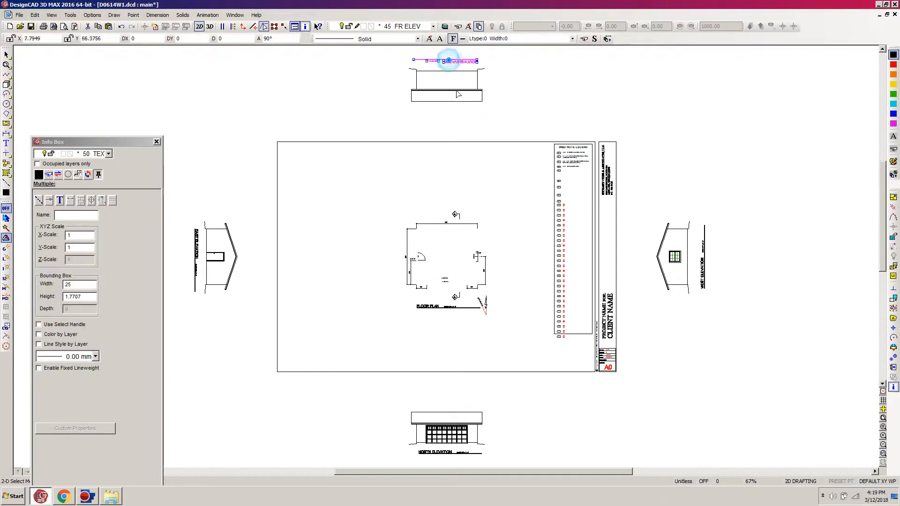
{"action": "left_click", "coordinate": [701, 206]}
Move the whole WEST ELEVATION title group straight toward the gable elevation with the window
{"action": "left_click_drag", "start_coordinate": [743, 204], "coordinate": [692, 321]}
{"action": "left_click", "coordinate": [702, 257]}
{"action": "left_click", "coordinate": [712, 256]}
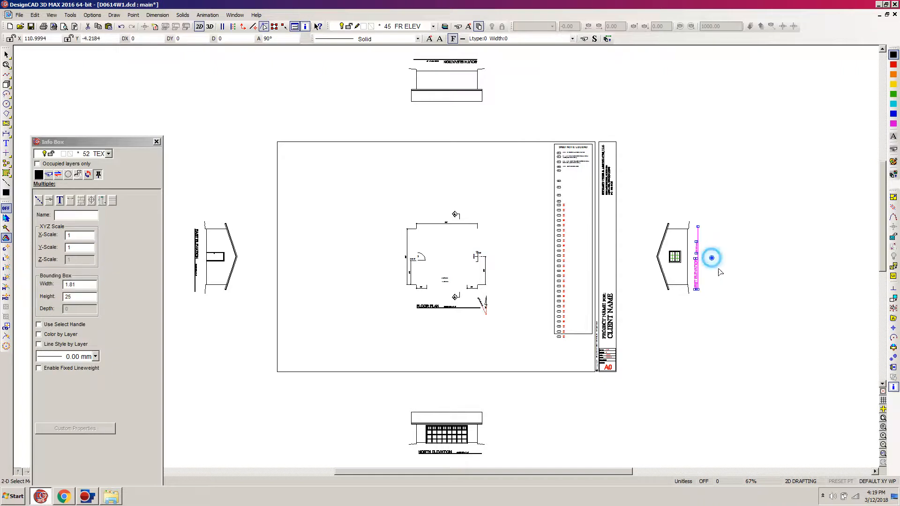
{"action": "left_click", "coordinate": [731, 291]}
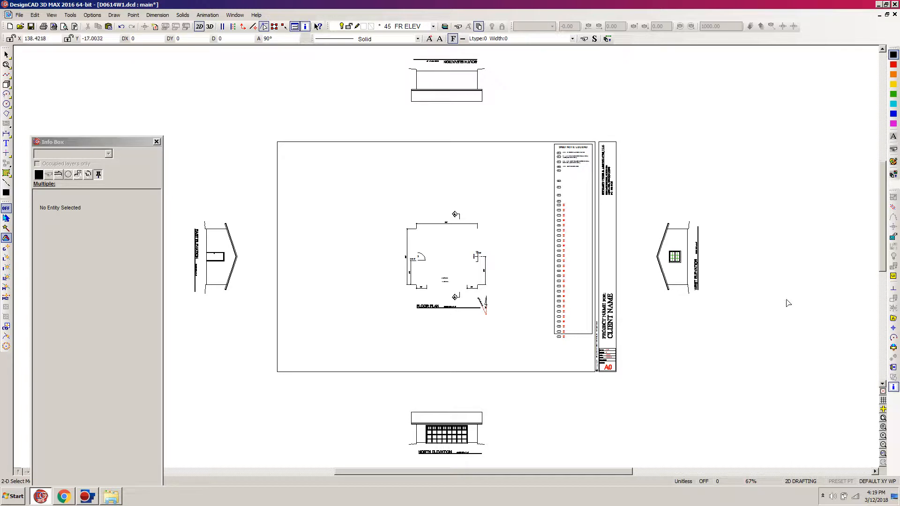
Examine the SHEET NOTE LEGEND and check the layer of its border and of the text of note 44
{"action": "key", "text": "w"}
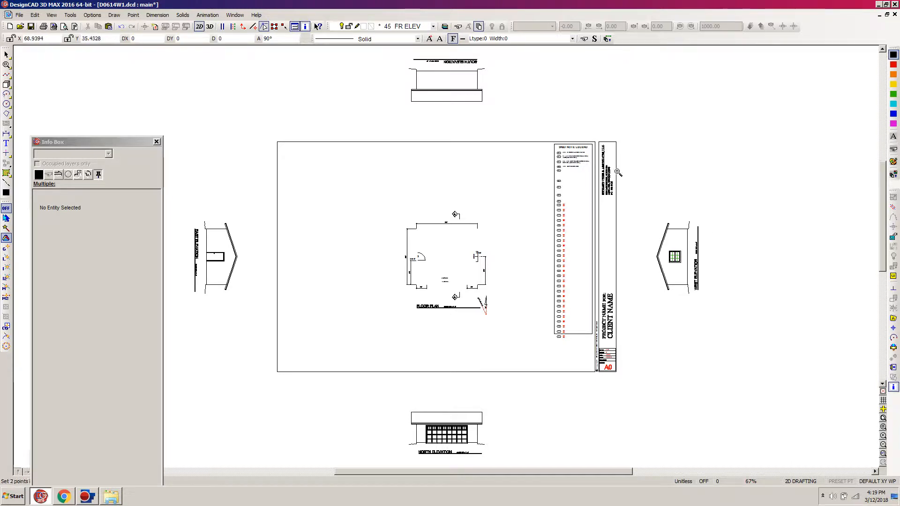
{"action": "left_click", "coordinate": [659, 123]}
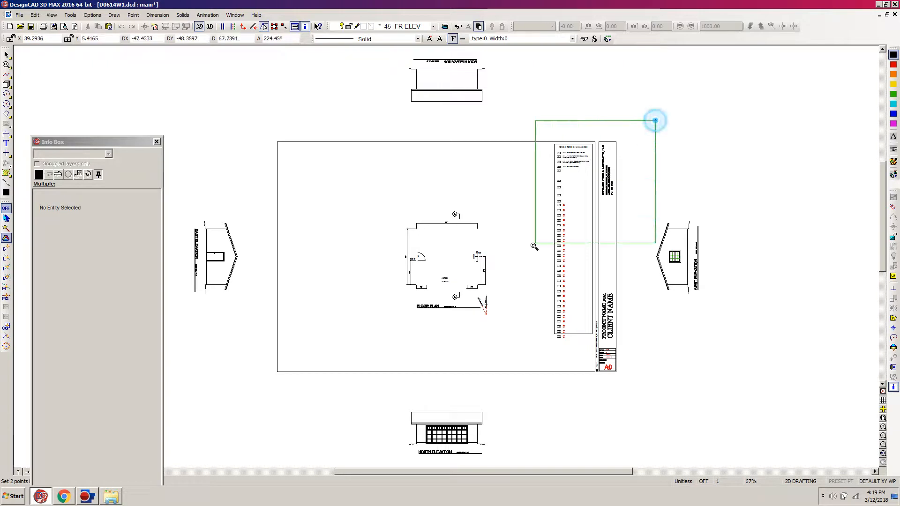
{"action": "left_click", "coordinate": [506, 263]}
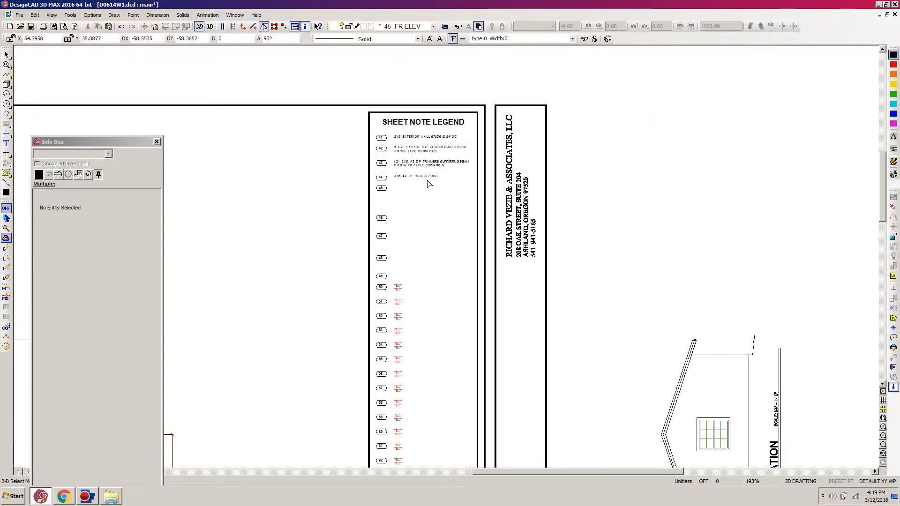
{"action": "key", "text": "w"}
{"action": "left_click", "coordinate": [325, 84]}
{"action": "left_click", "coordinate": [537, 356]}
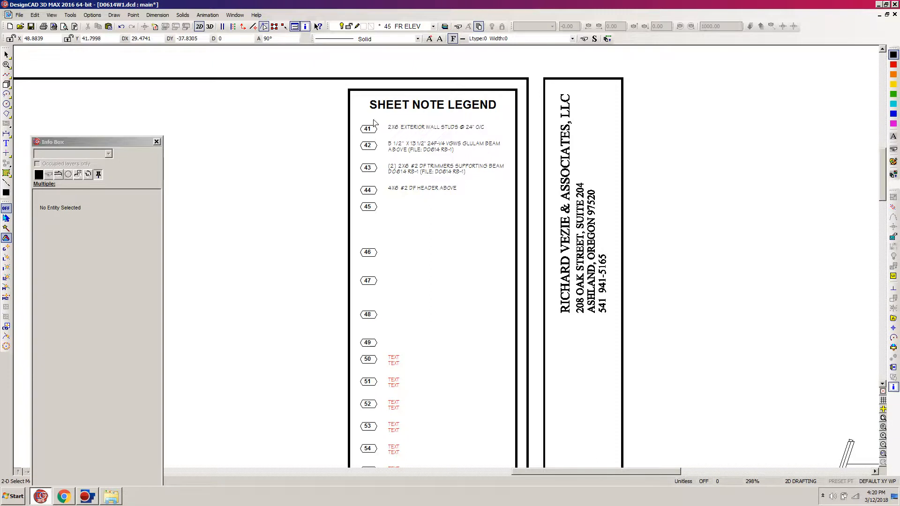
{"action": "left_click", "coordinate": [349, 90]}
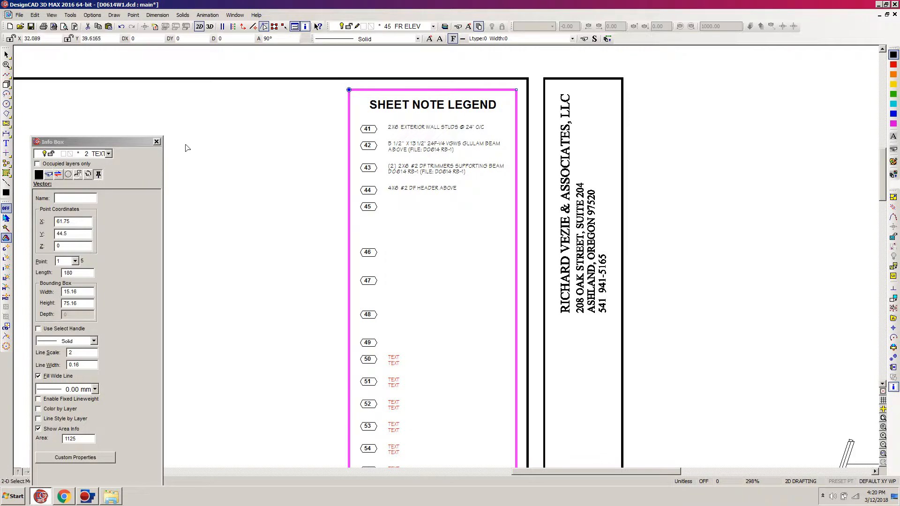
{"action": "left_click", "coordinate": [446, 194]}
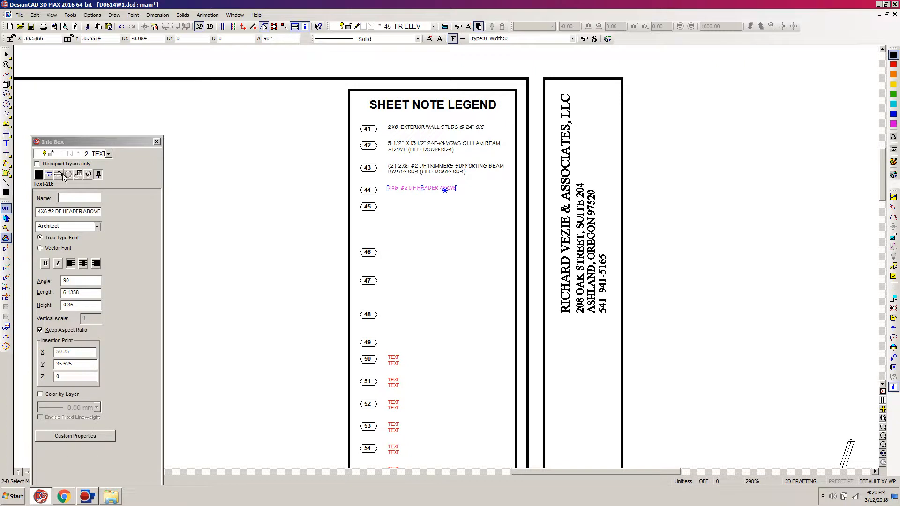
{"action": "left_click", "coordinate": [759, 252]}
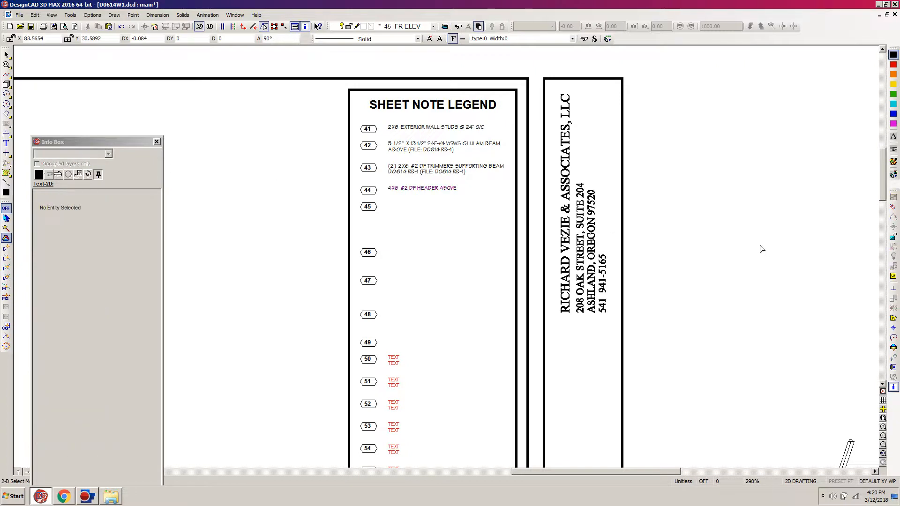
{"action": "key", "text": "ctrl+s"}
Hide and lock layer 2 TEXT M in the layer options
{"action": "key", "text": "ctrl+w"}
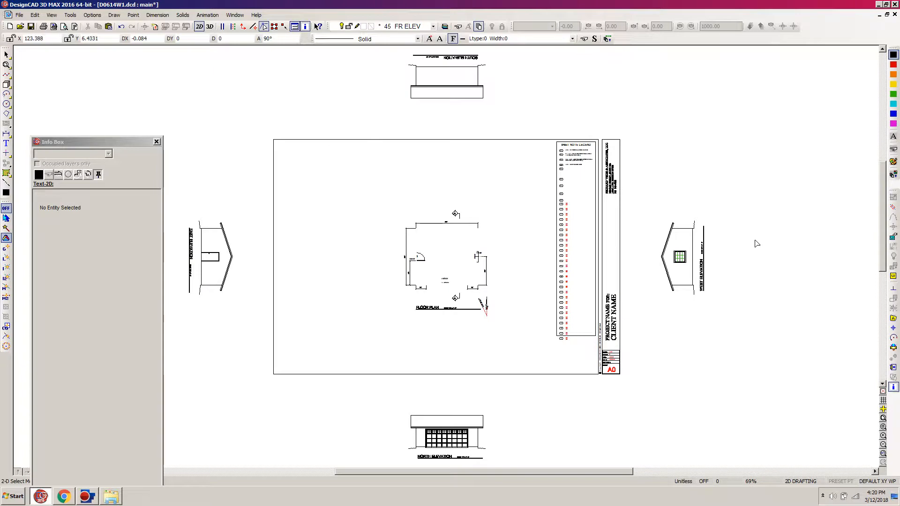
{"action": "key", "text": "l"}
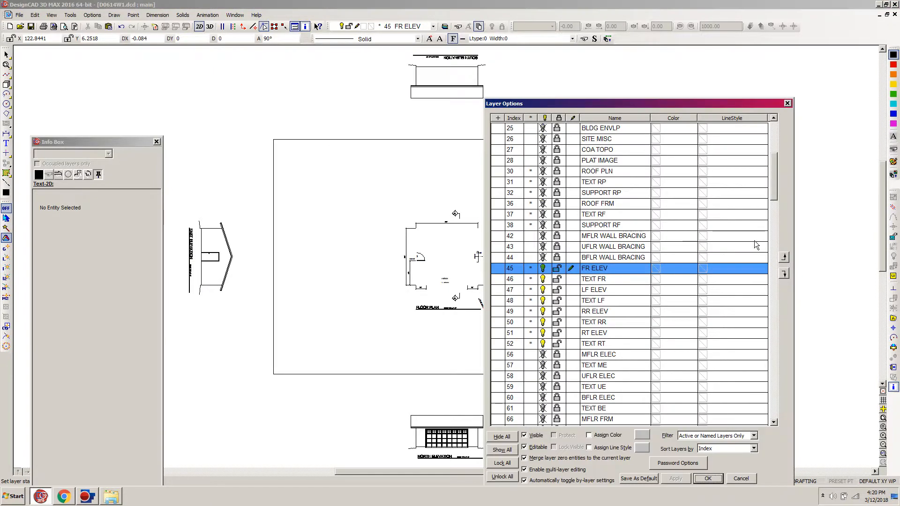
{"action": "scroll", "coordinate": [774, 198], "scroll_direction": "up", "scroll_amount": 8}
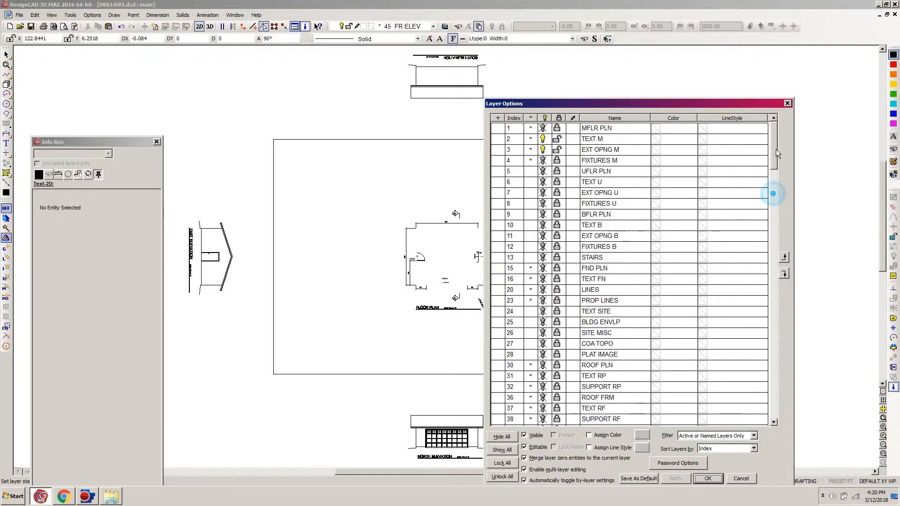
{"action": "left_click", "coordinate": [543, 139]}
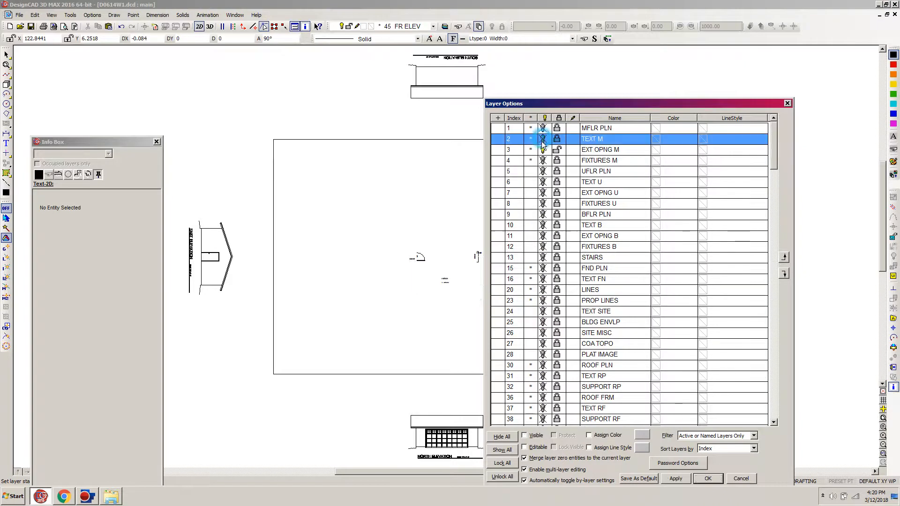
{"action": "left_click", "coordinate": [706, 479]}
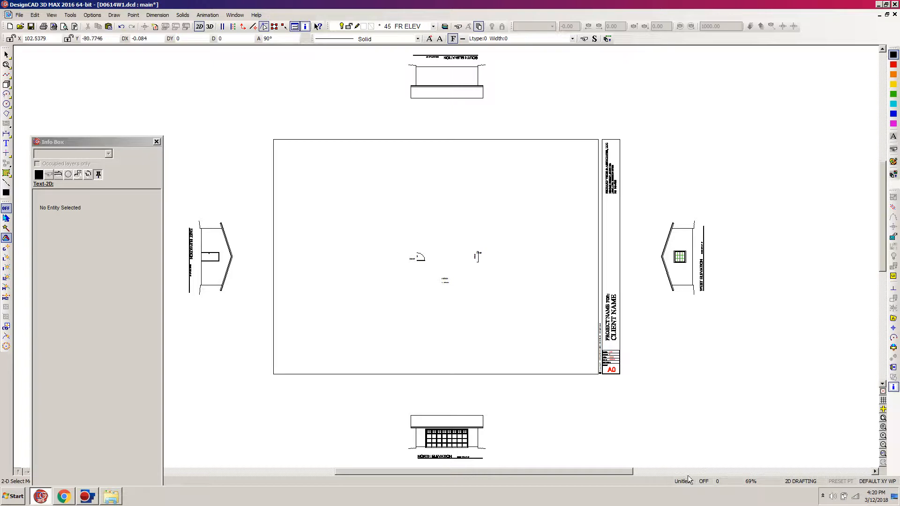
Check the line width of the right wall edge in the north elevation, and move the Info Box clear of the drawing
{"action": "key", "text": "z"}
{"action": "left_click", "coordinate": [489, 410]}
{"action": "left_click", "coordinate": [469, 440]}
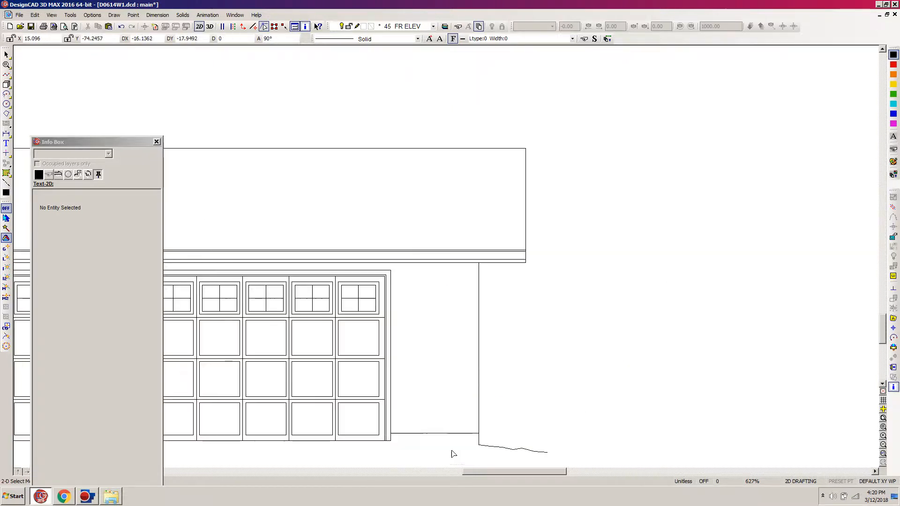
{"action": "left_click", "coordinate": [479, 299]}
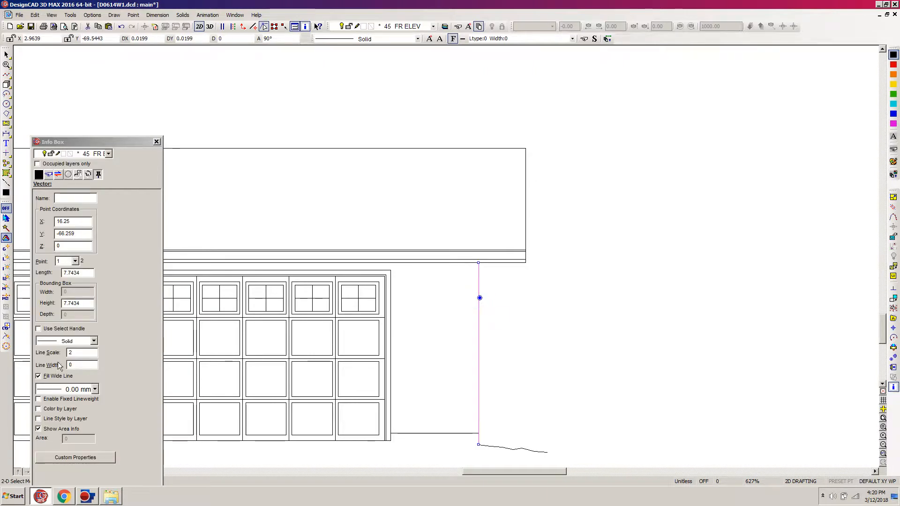
{"action": "left_click", "coordinate": [681, 365]}
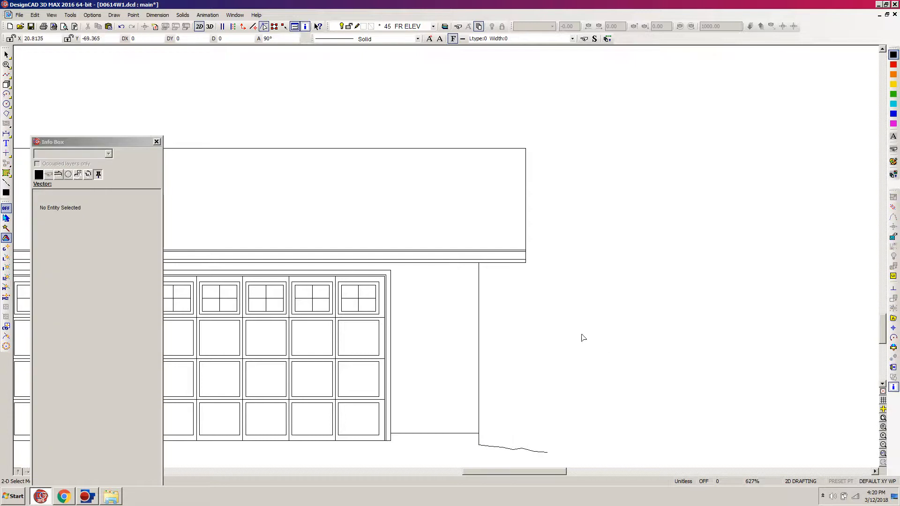
{"action": "left_click_drag", "start_coordinate": [125, 142], "coordinate": [228, 482]}
{"action": "left_click", "coordinate": [734, 323]}
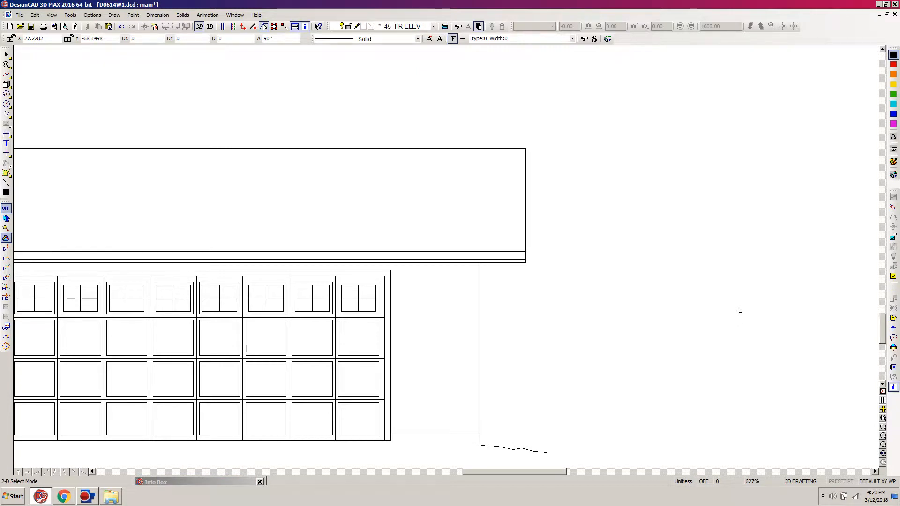
Show and unlock layer 20 LINES so the line style samples can be used
{"action": "key", "text": "f"}
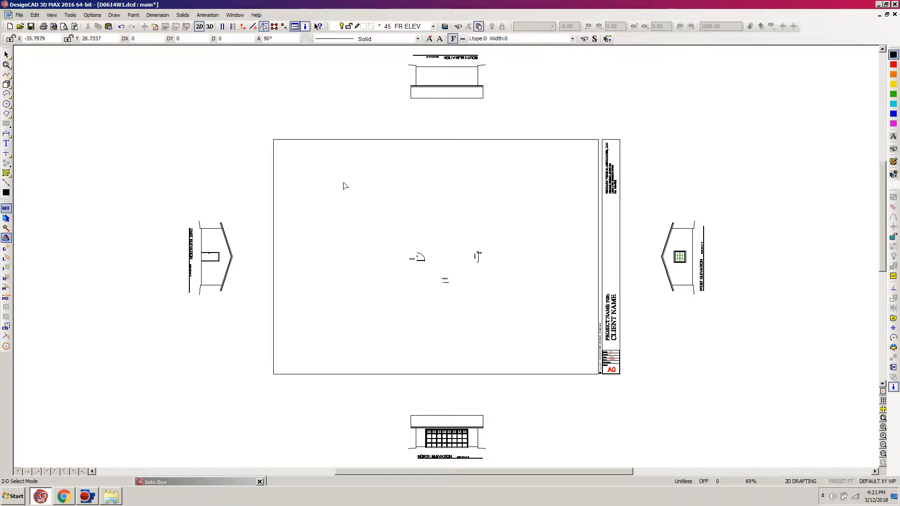
{"action": "key", "text": "l"}
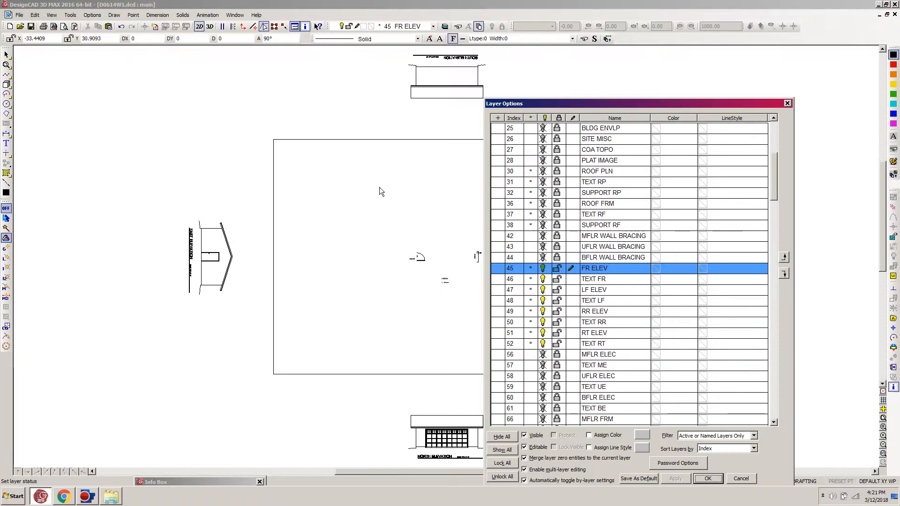
{"action": "left_click_drag", "start_coordinate": [773, 189], "coordinate": [774, 178]}
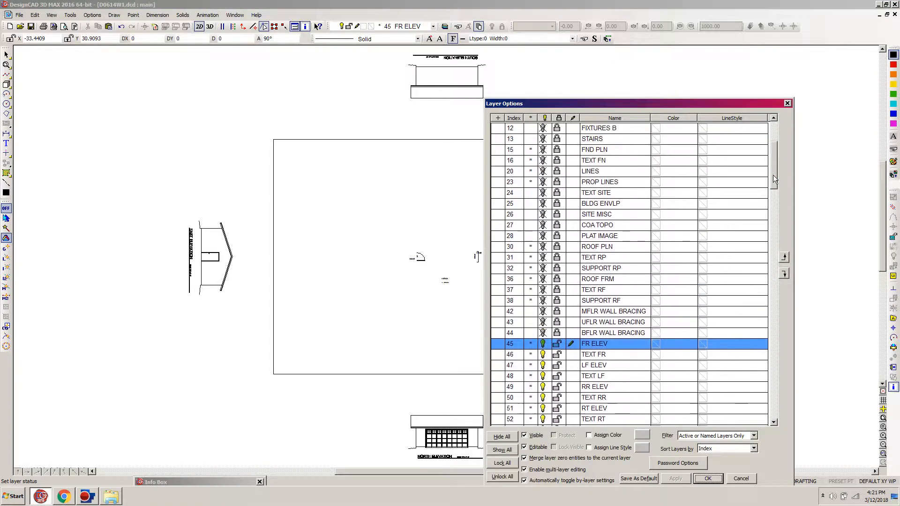
{"action": "left_click", "coordinate": [557, 171]}
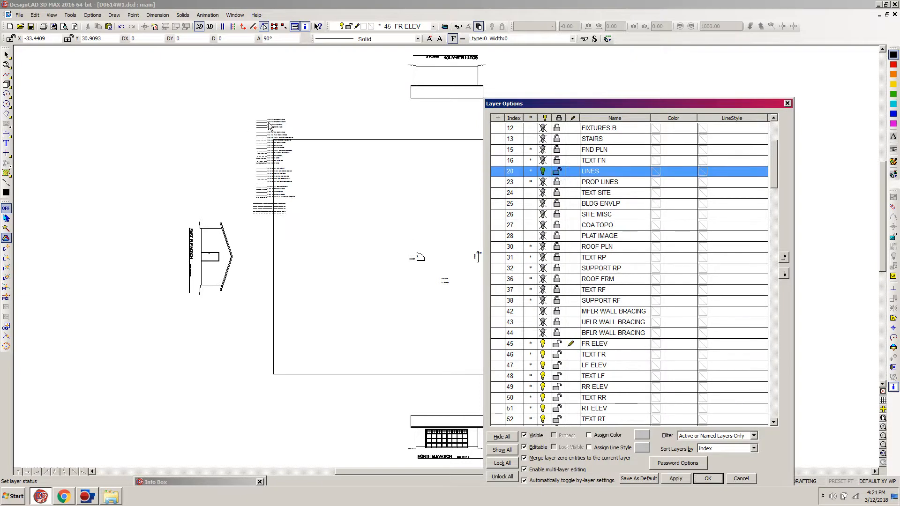
{"action": "left_click", "coordinate": [710, 479]}
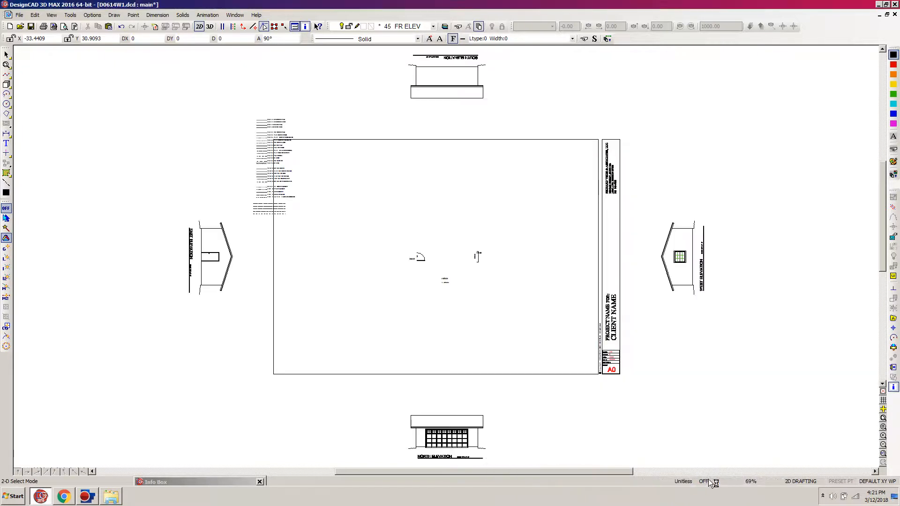
Select everything on layers 45 FR ELEV, 47 LF ELEV, 49 RR ELEV and 51 RT ELEV through the layer options
{"action": "key", "text": "l"}
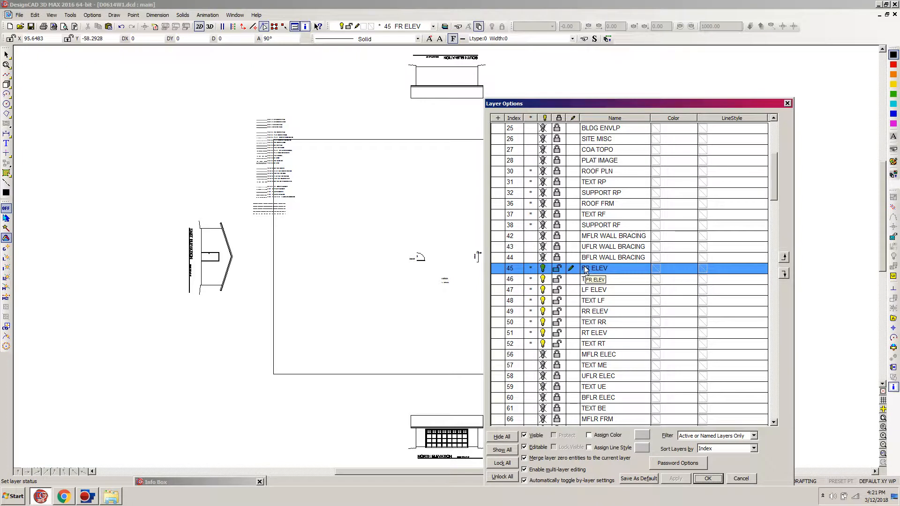
{"action": "left_click", "coordinate": [591, 290], "text": "ctrl"}
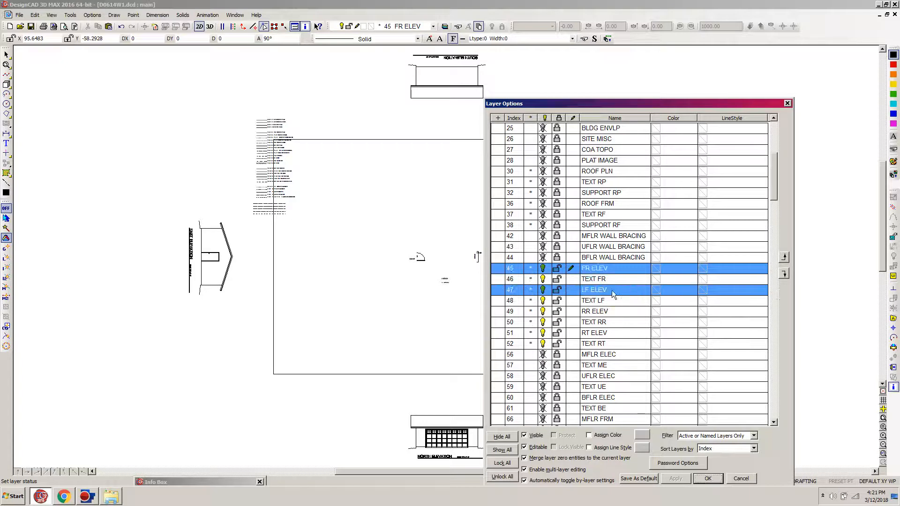
{"action": "left_click", "coordinate": [593, 312], "text": "ctrl"}
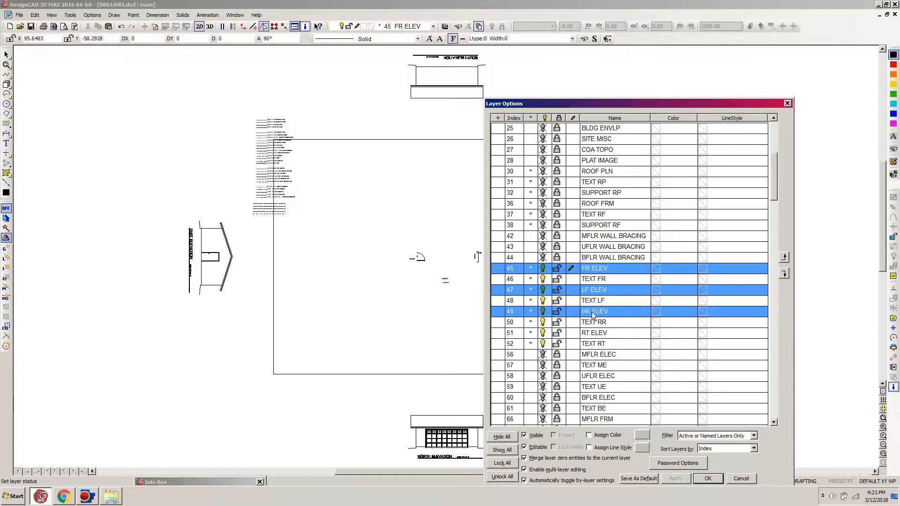
{"action": "left_click", "coordinate": [603, 332], "text": "ctrl"}
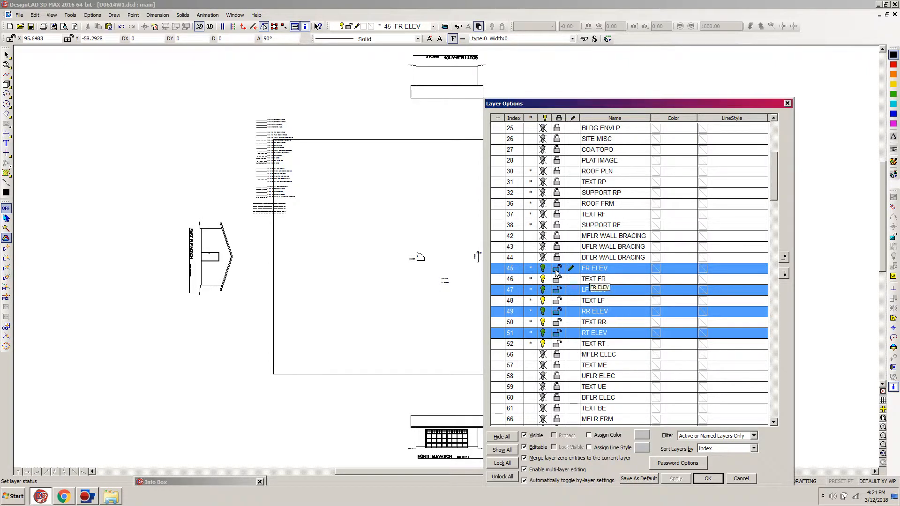
{"action": "right_click", "coordinate": [614, 269]}
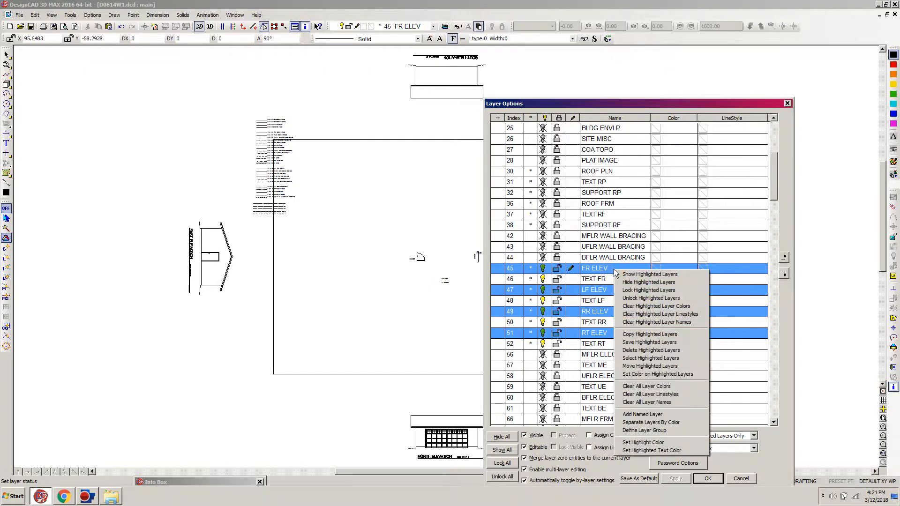
{"action": "left_click", "coordinate": [633, 358]}
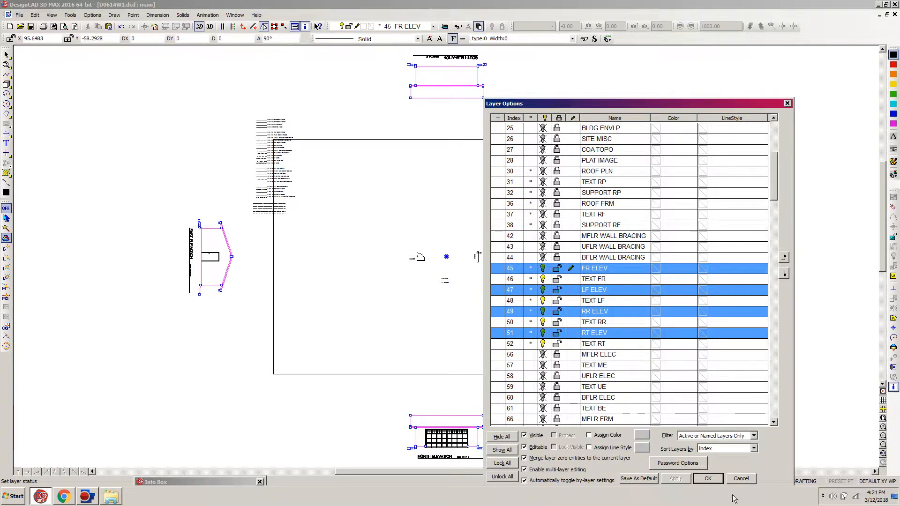
{"action": "left_click", "coordinate": [708, 478]}
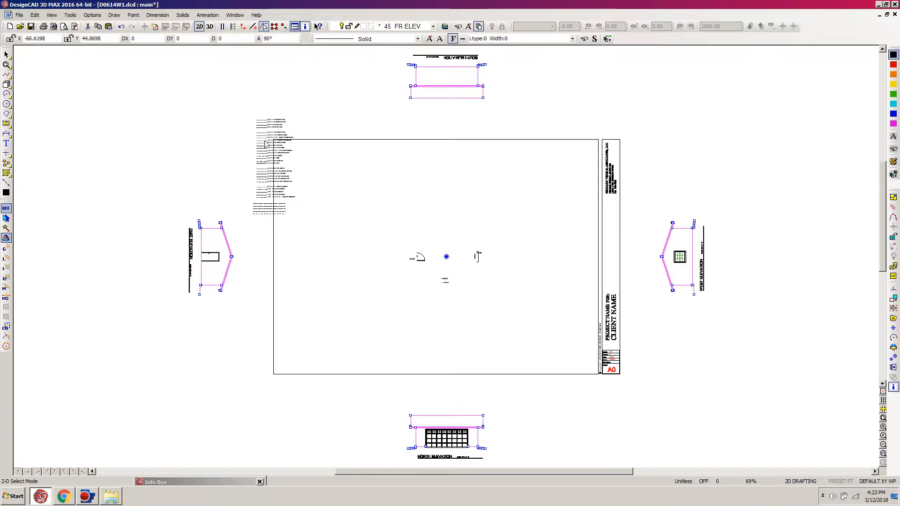
Match the selected elevation linework to the ELEVATIONS NEW WALLS sample line with Same As
{"action": "key", "text": "w"}
{"action": "left_click", "coordinate": [311, 97]}
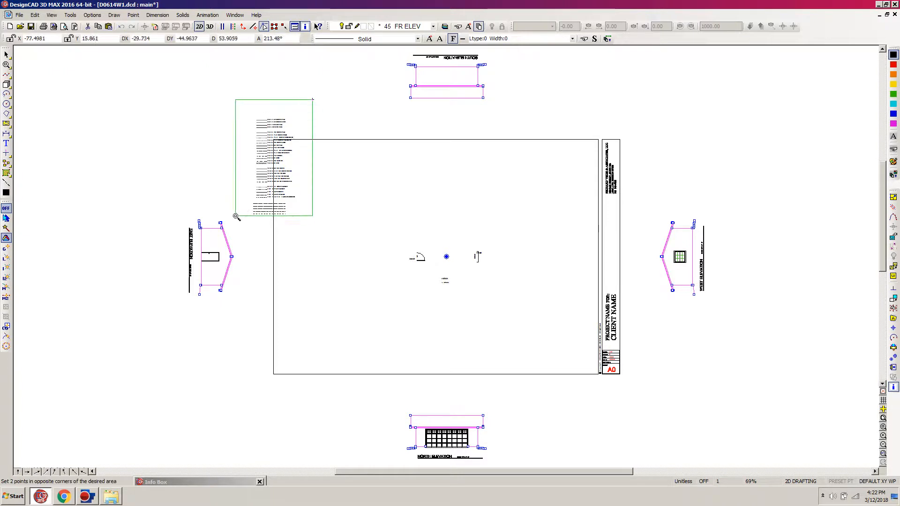
{"action": "left_click", "coordinate": [231, 226]}
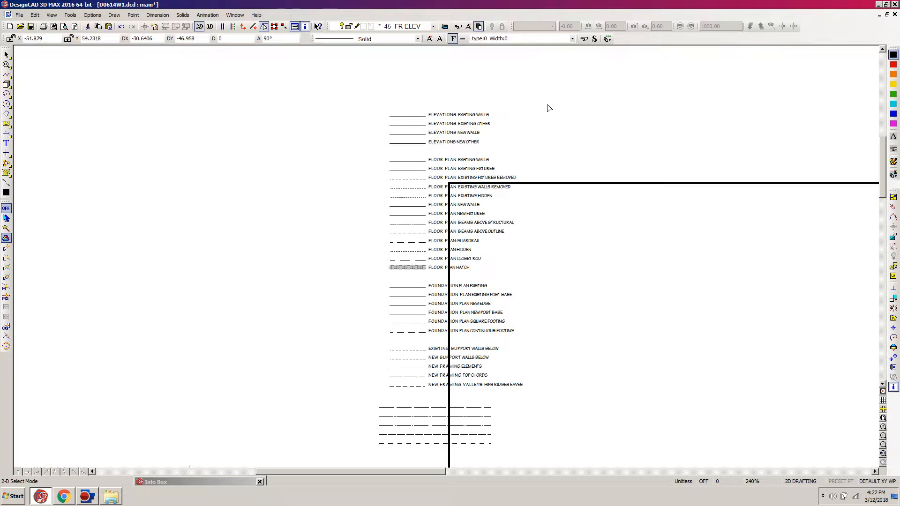
{"action": "key", "text": "w"}
{"action": "left_click", "coordinate": [572, 72]}
{"action": "left_click", "coordinate": [330, 267]}
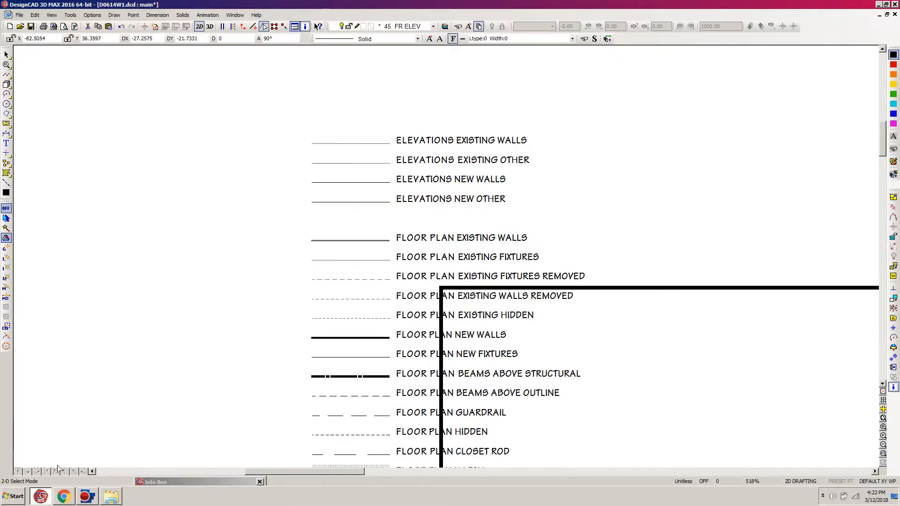
{"action": "double_click", "coordinate": [177, 482]}
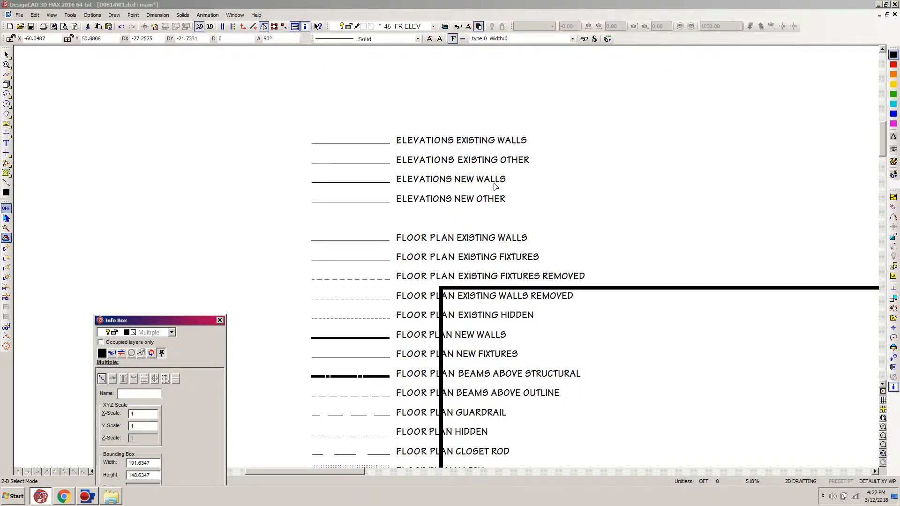
{"action": "left_click", "coordinate": [112, 353]}
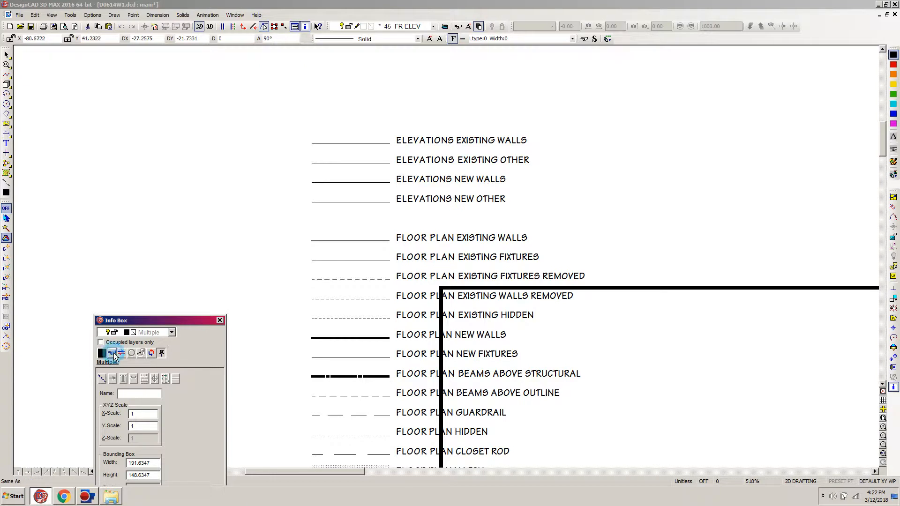
{"action": "left_click", "coordinate": [371, 183]}
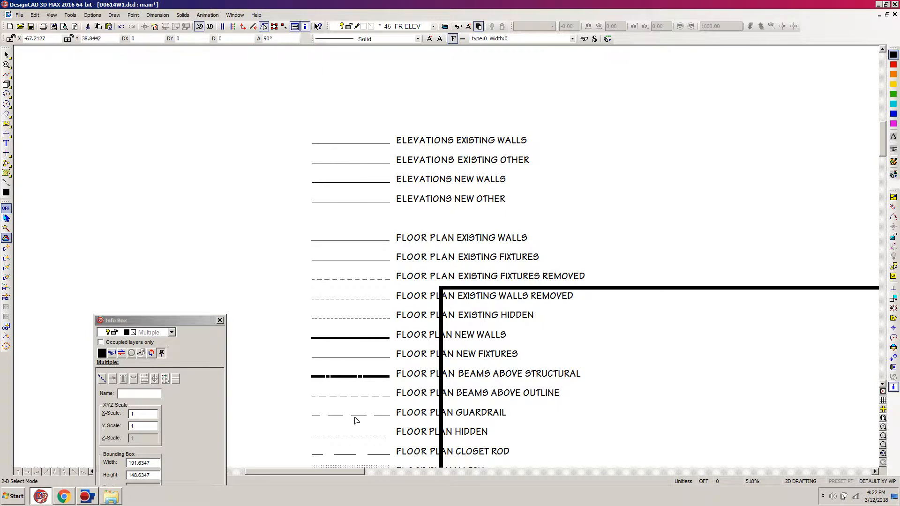
Check the selected linework's line style settings at the north elevation's right eave corner, and clear the selection
{"action": "key", "text": "ctrl+w"}
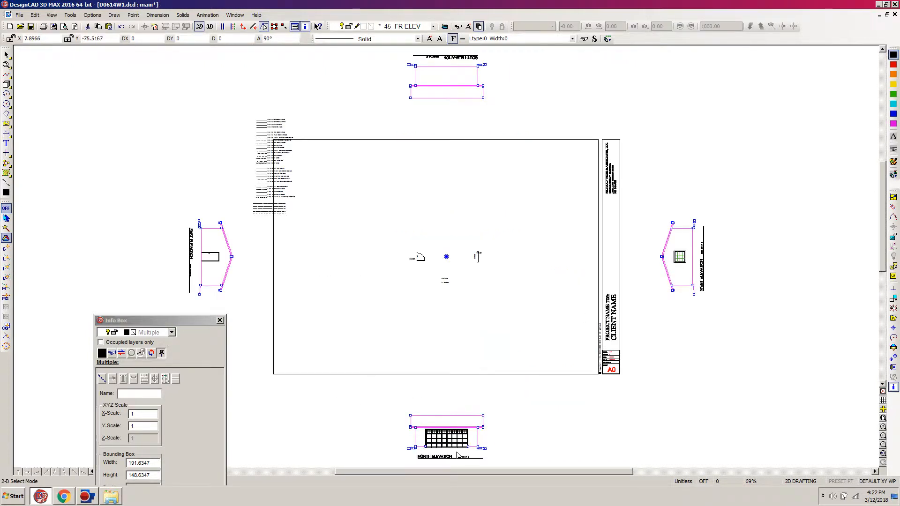
{"action": "key", "text": "z"}
{"action": "left_click", "coordinate": [492, 420]}
{"action": "left_click", "coordinate": [477, 436]}
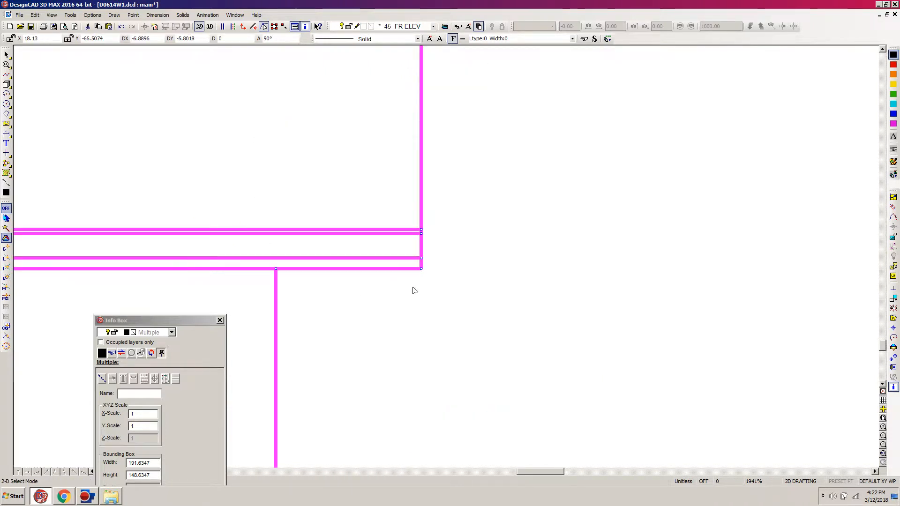
{"action": "left_click", "coordinate": [102, 378]}
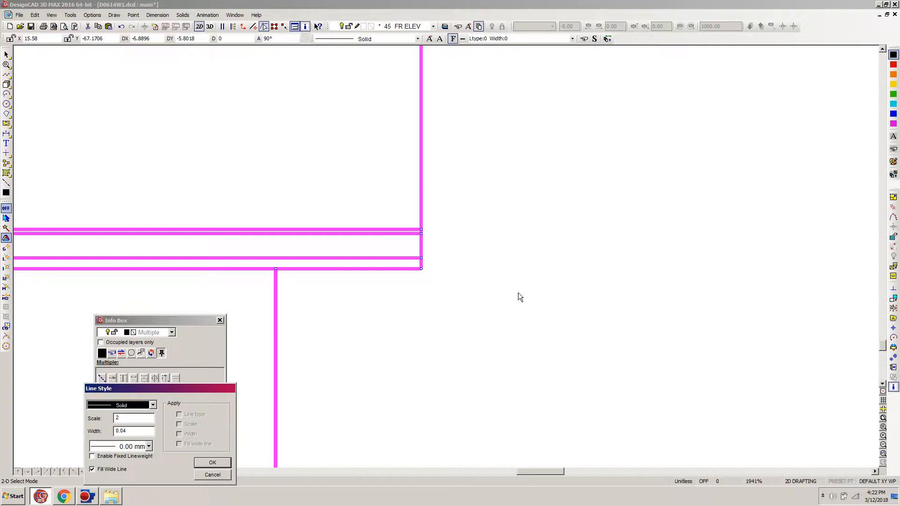
{"action": "left_click", "coordinate": [212, 462]}
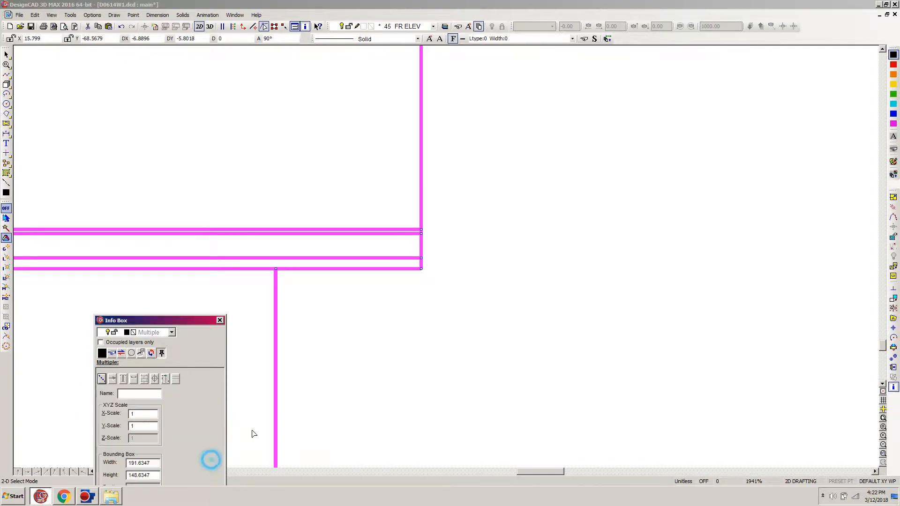
{"action": "left_click", "coordinate": [545, 285]}
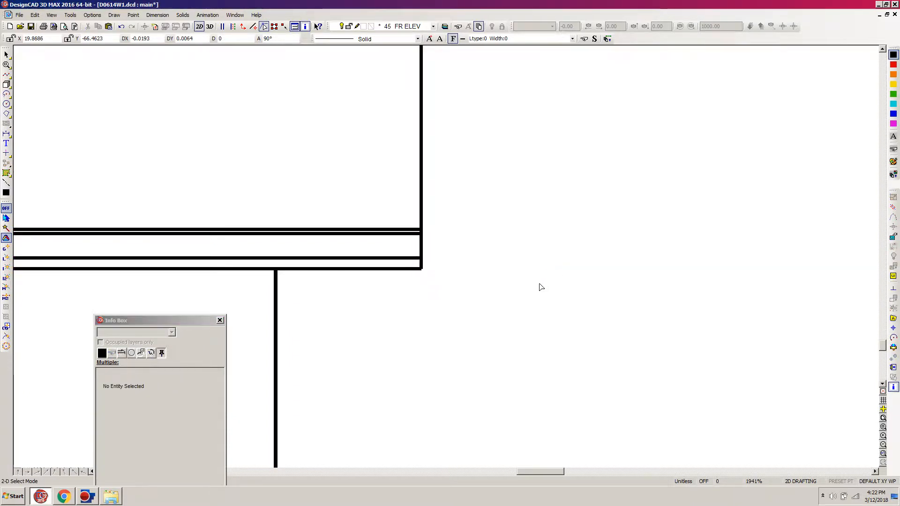
Inspect the ELEVATIONS NEW OTHER sample line's properties and make its line style the current drawing style with Same As
{"action": "key", "text": "ctrl+w"}
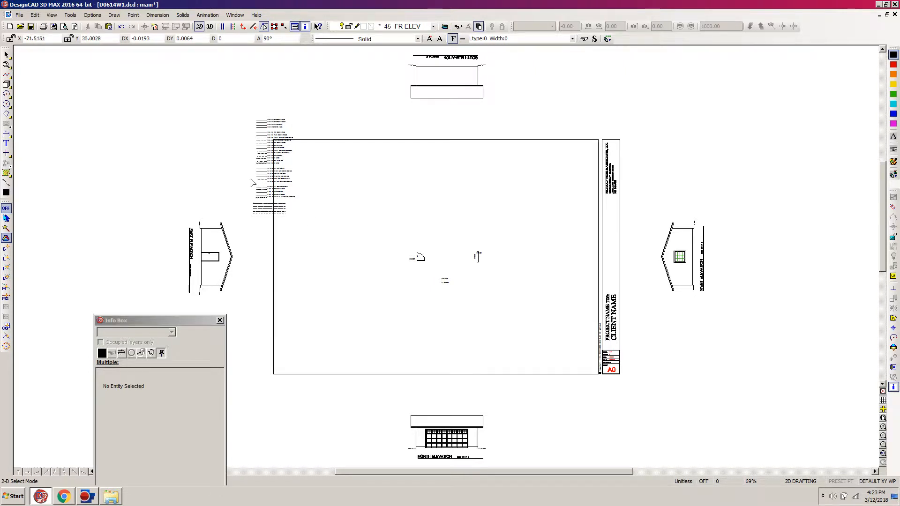
{"action": "key", "text": "z"}
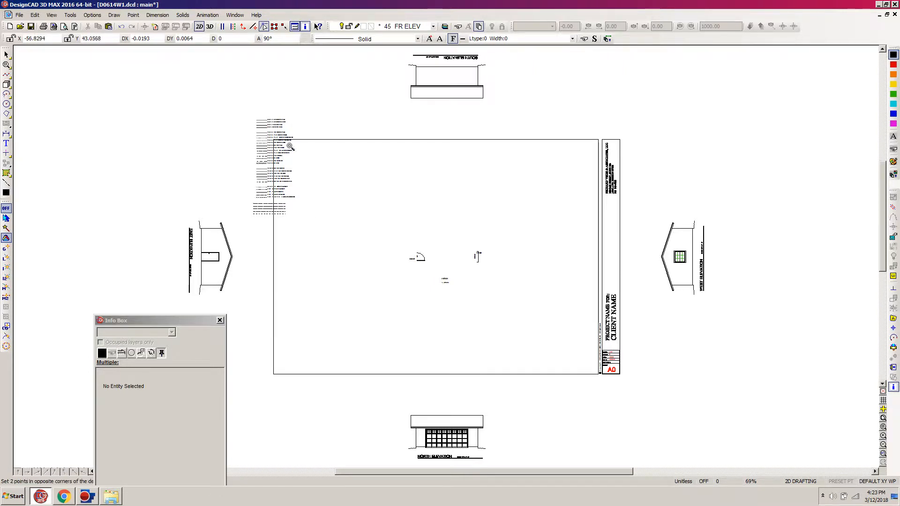
{"action": "left_click", "coordinate": [300, 111]}
{"action": "left_click", "coordinate": [250, 149]}
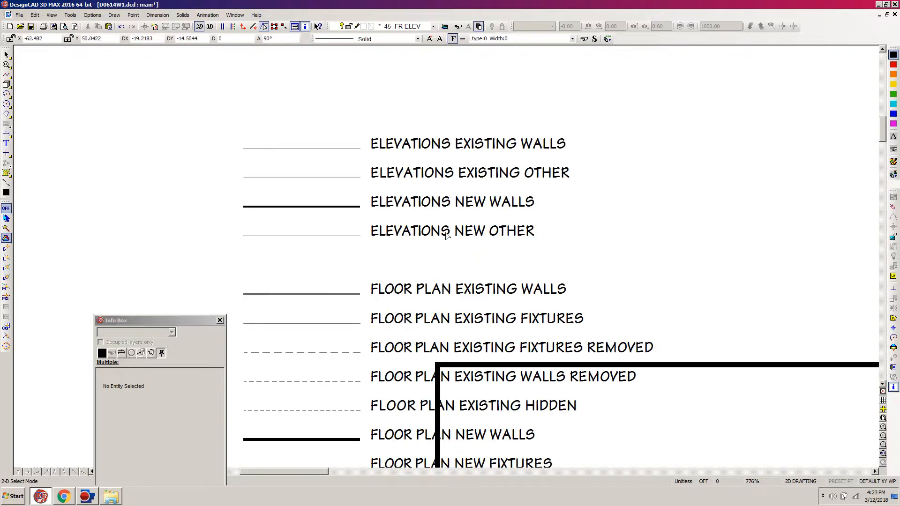
{"action": "left_click", "coordinate": [316, 236]}
{"action": "left_click_drag", "start_coordinate": [157, 319], "coordinate": [152, 250]}
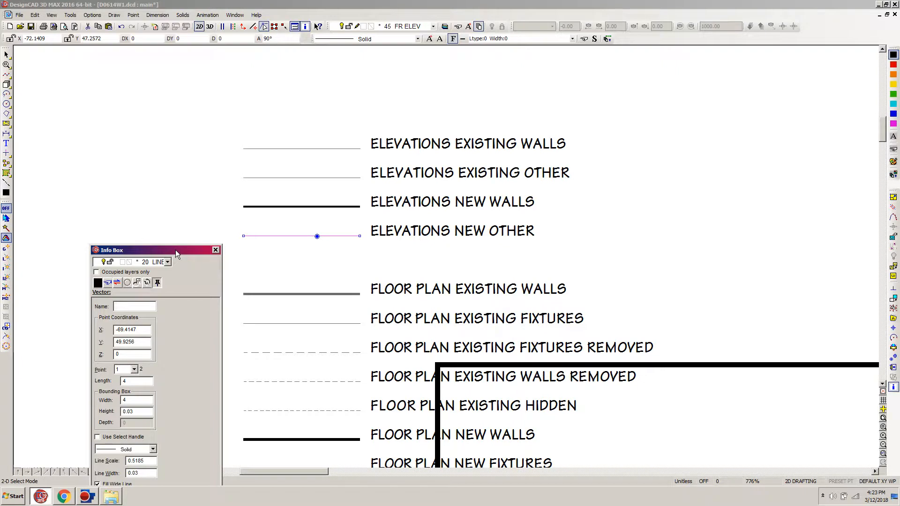
{"action": "left_click_drag", "start_coordinate": [175, 250], "coordinate": [186, 474]}
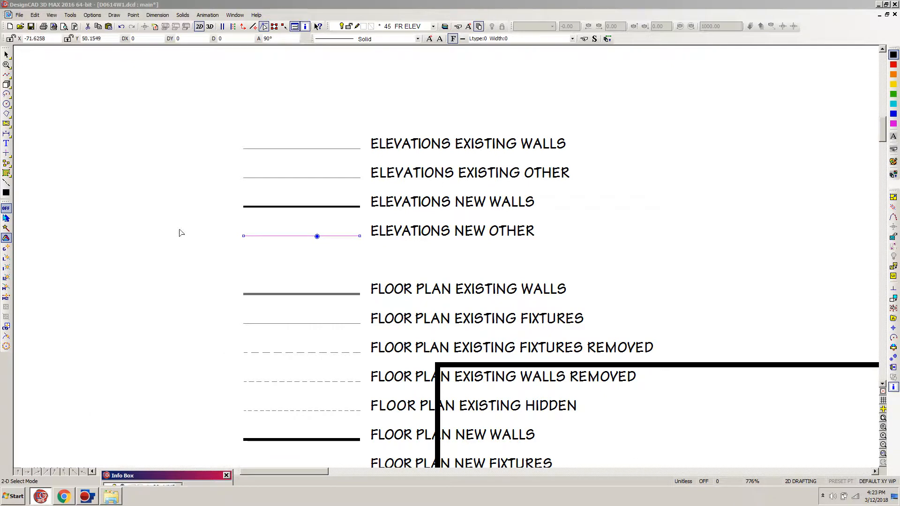
{"action": "left_click", "coordinate": [110, 212]}
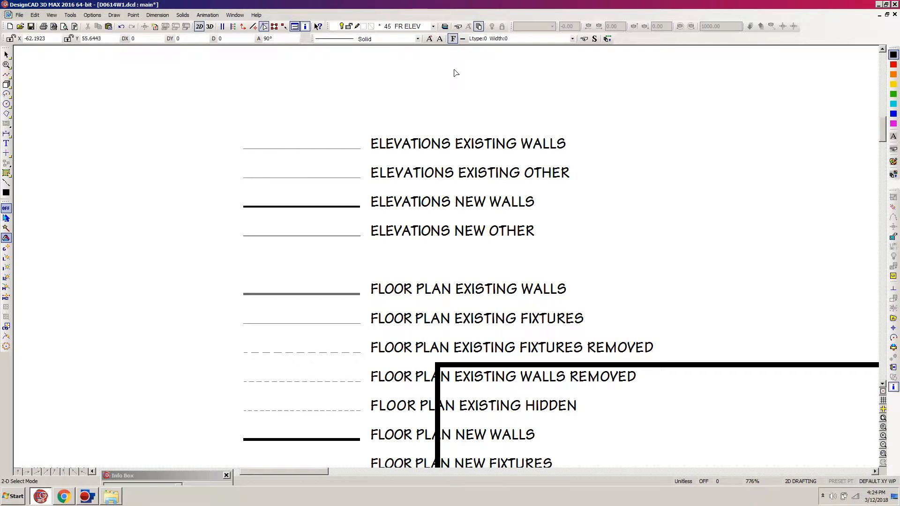
{"action": "left_click", "coordinate": [584, 38]}
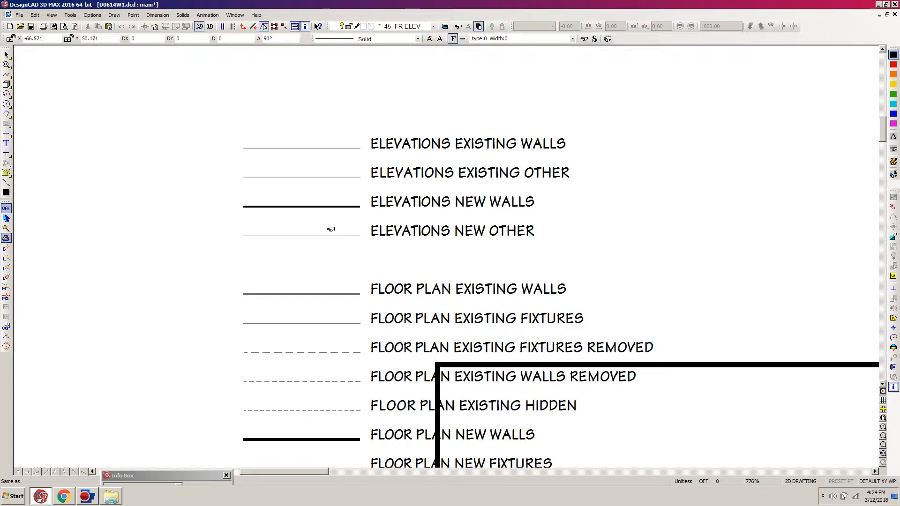
{"action": "left_click", "coordinate": [311, 236]}
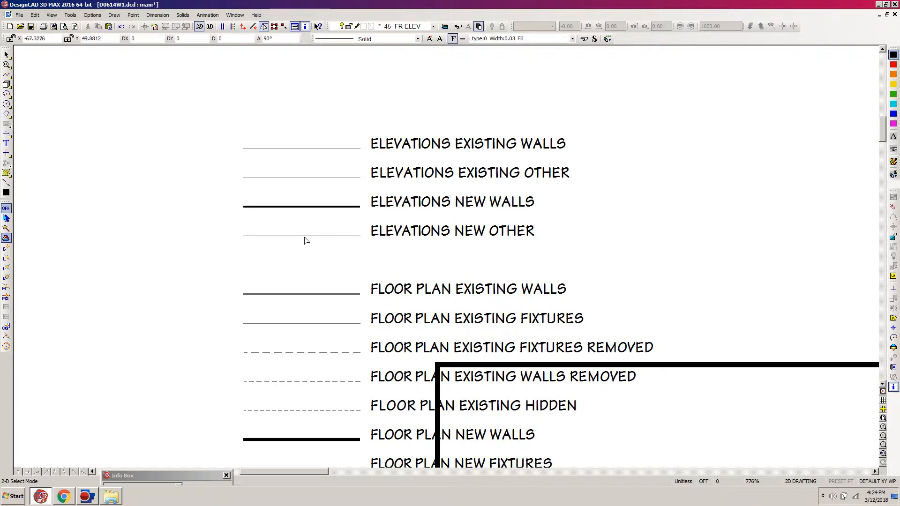
Add a parallel line 3.5 inches (0.2917) inside the north elevation's right wall line, limited to the selected entity
{"action": "scroll", "coordinate": [305, 240], "scroll_direction": "up", "scroll_amount": 1}
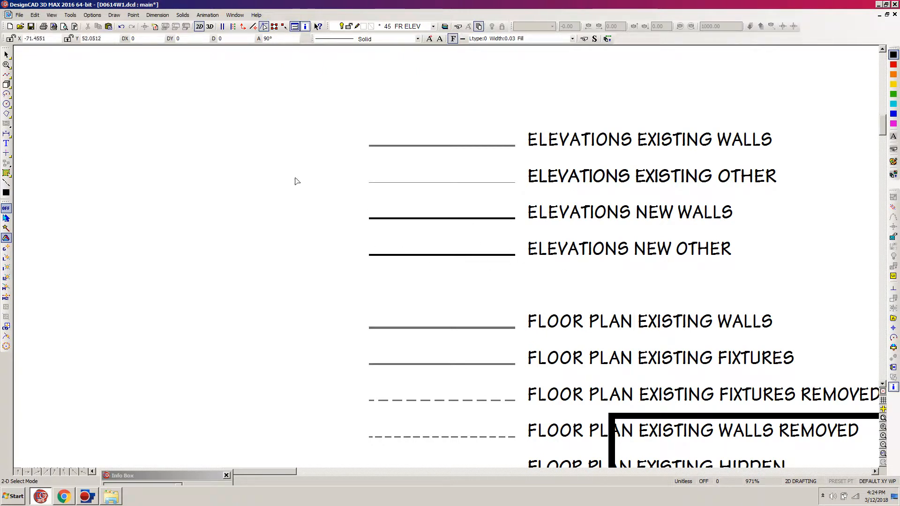
{"action": "key", "text": "f"}
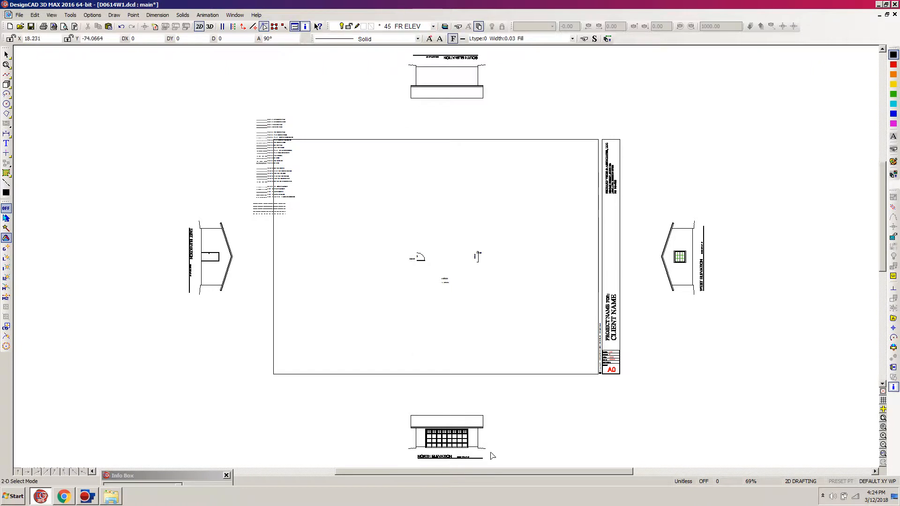
{"action": "left_click_drag", "start_coordinate": [505, 396], "coordinate": [391, 455]}
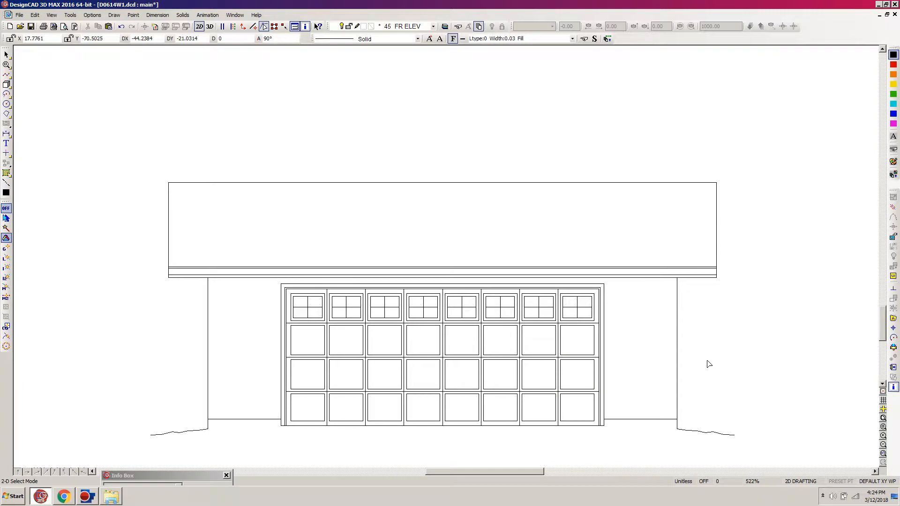
{"action": "scroll", "coordinate": [684, 347], "scroll_direction": "down", "scroll_amount": 1}
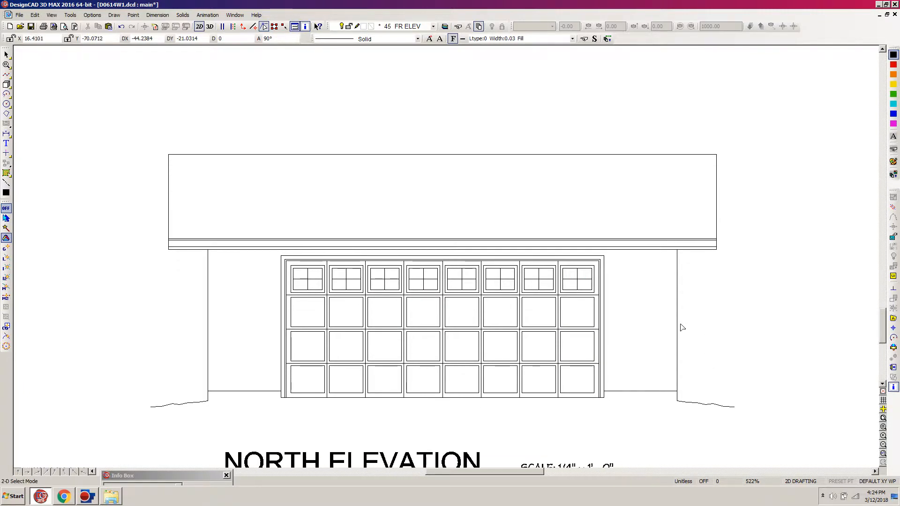
{"action": "left_click", "coordinate": [677, 323]}
{"action": "left_click", "coordinate": [678, 322]}
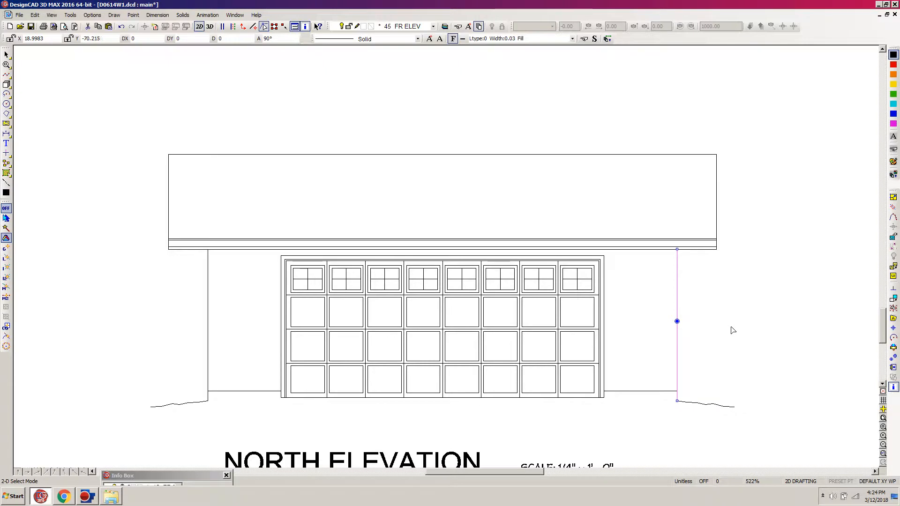
{"action": "key", "text": "p"}
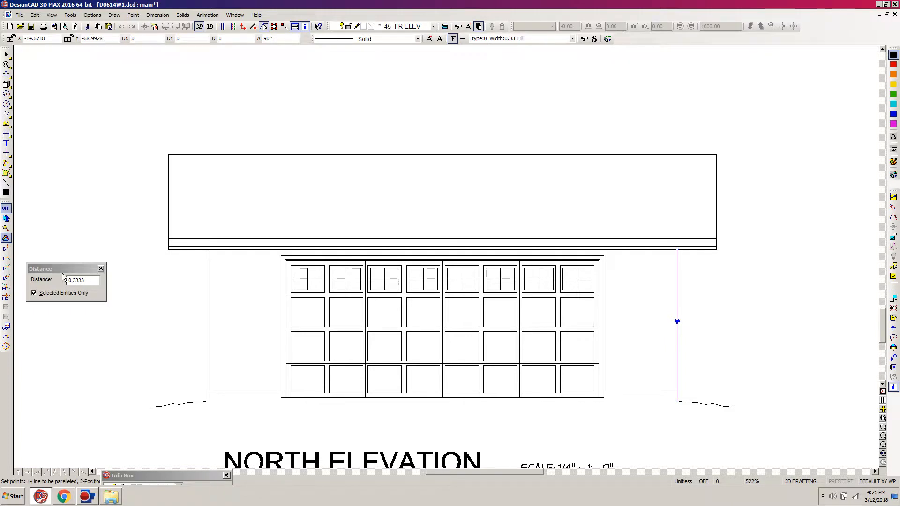
{"action": "left_click", "coordinate": [94, 285]}
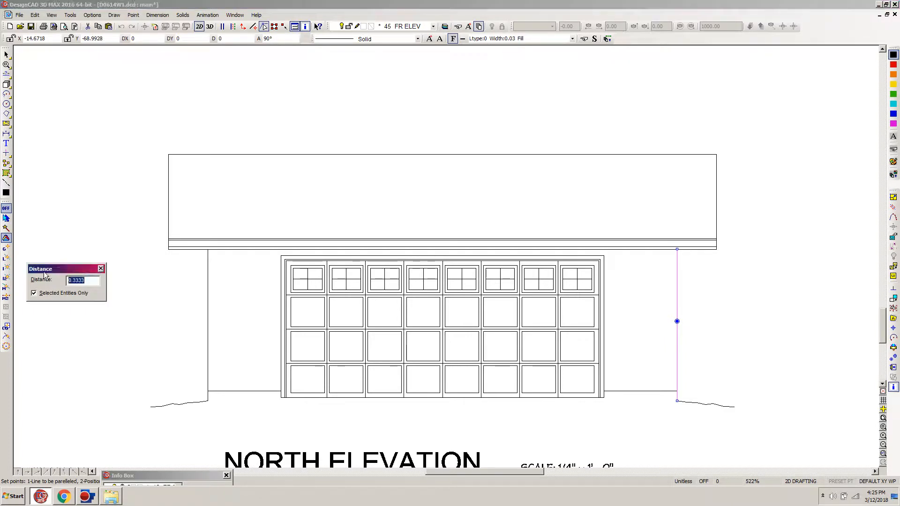
{"action": "type", "text": "3.5"}
{"action": "key", "text": "Return"}
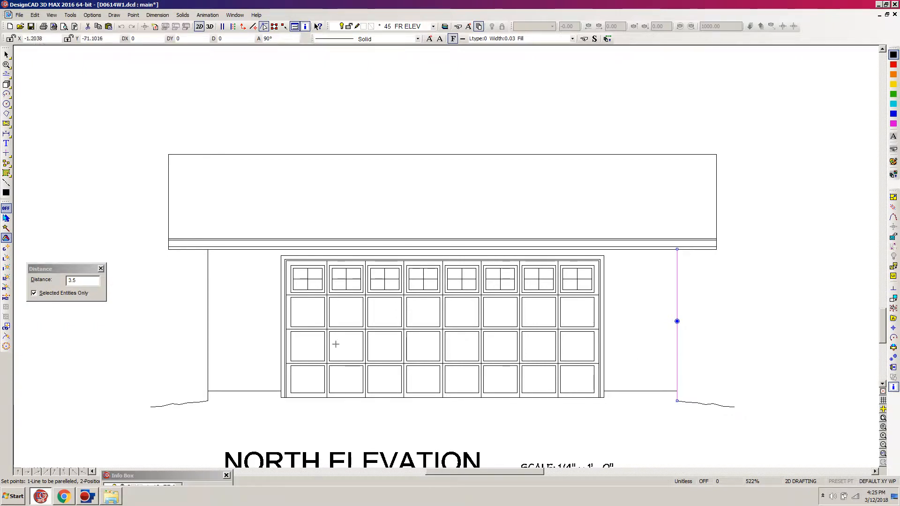
{"action": "left_click", "coordinate": [674, 294]}
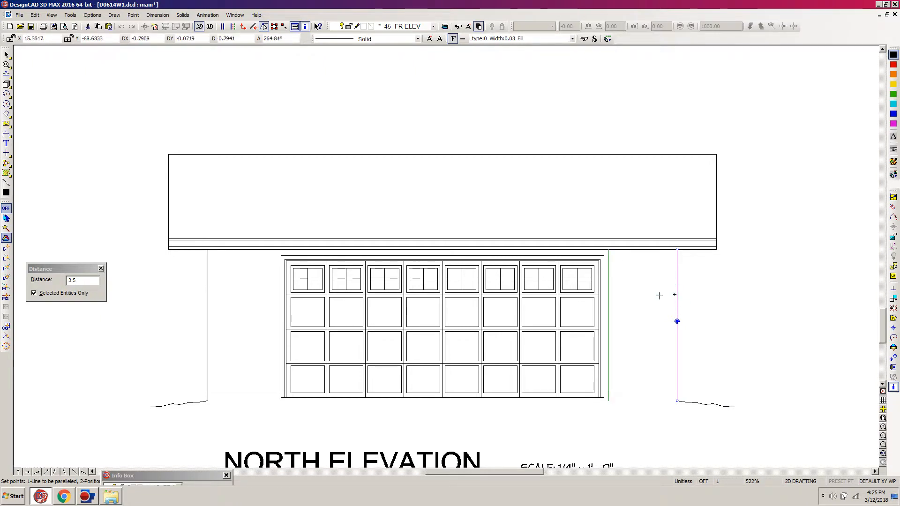
{"action": "double_click", "coordinate": [77, 281]}
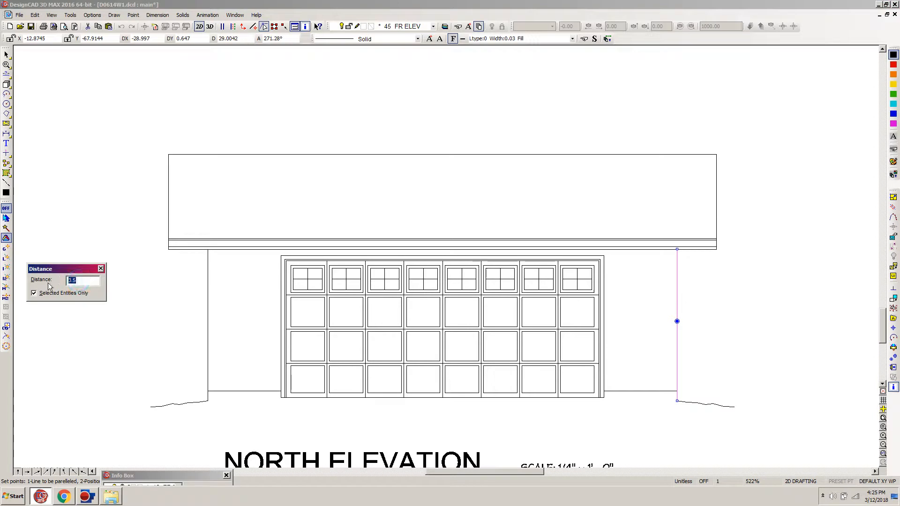
{"action": "type", "text": "3.5'"}
{"action": "key", "text": "Return"}
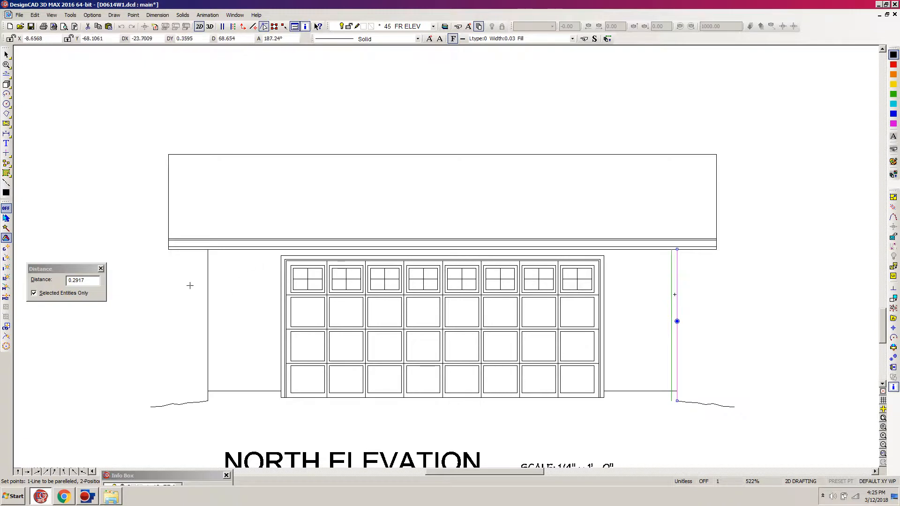
{"action": "left_click", "coordinate": [666, 304]}
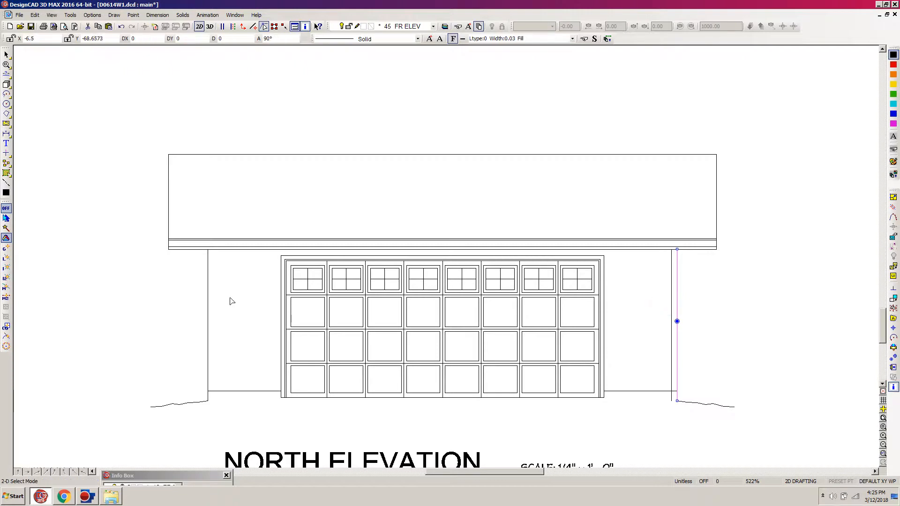
Add a parallel line 0.2917 inside the north elevation's left wall line and clear the selection
{"action": "left_click", "coordinate": [212, 306]}
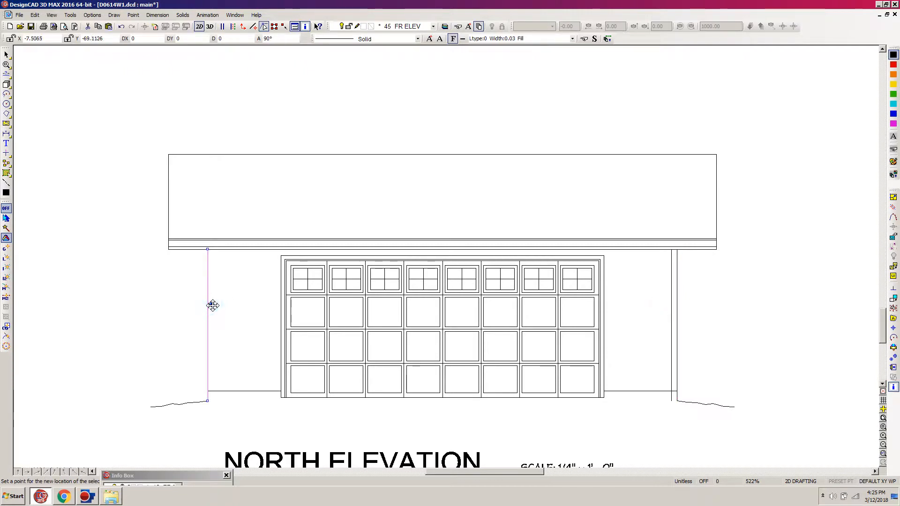
{"action": "key", "text": "equal"}
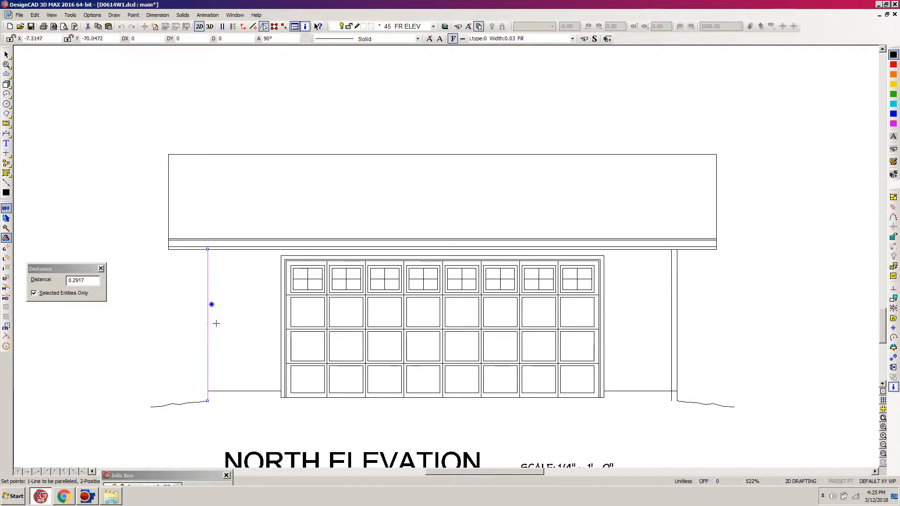
{"action": "left_click", "coordinate": [216, 322]}
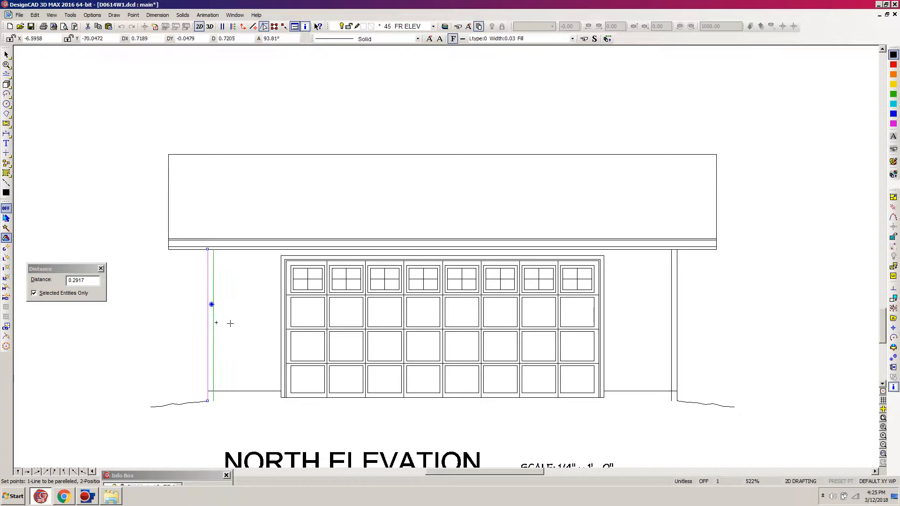
{"action": "key", "text": "Escape"}
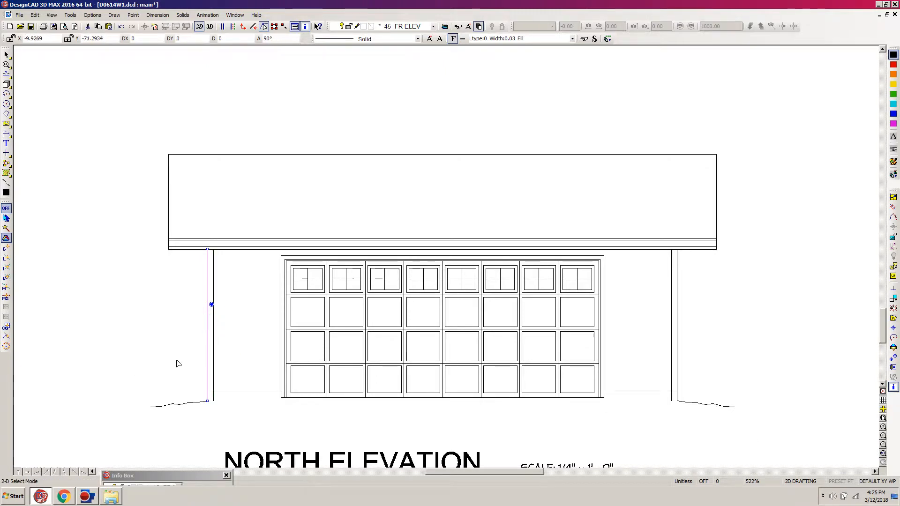
{"action": "key", "text": "Escape"}
{"action": "left_click", "coordinate": [278, 408]}
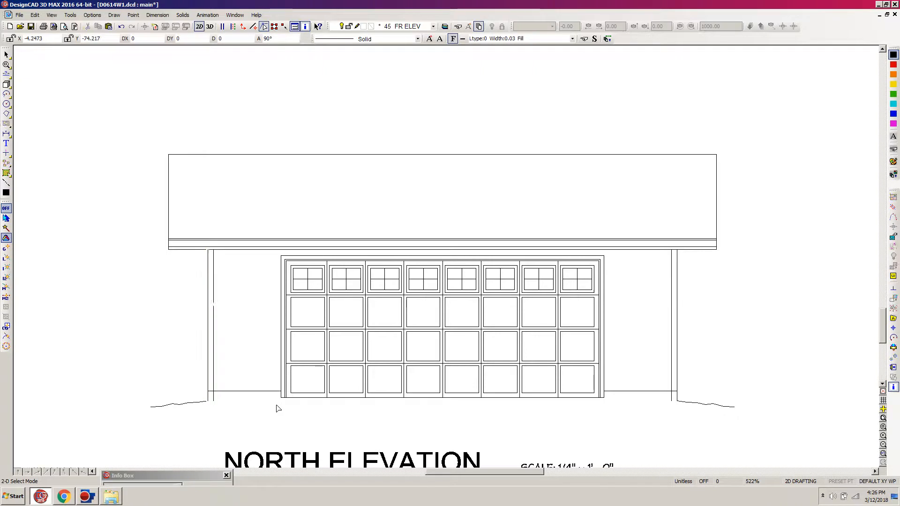
Trim the lower ends of both new corner lines on the north elevation to the horizontal wall base line
{"action": "key", "text": "t"}
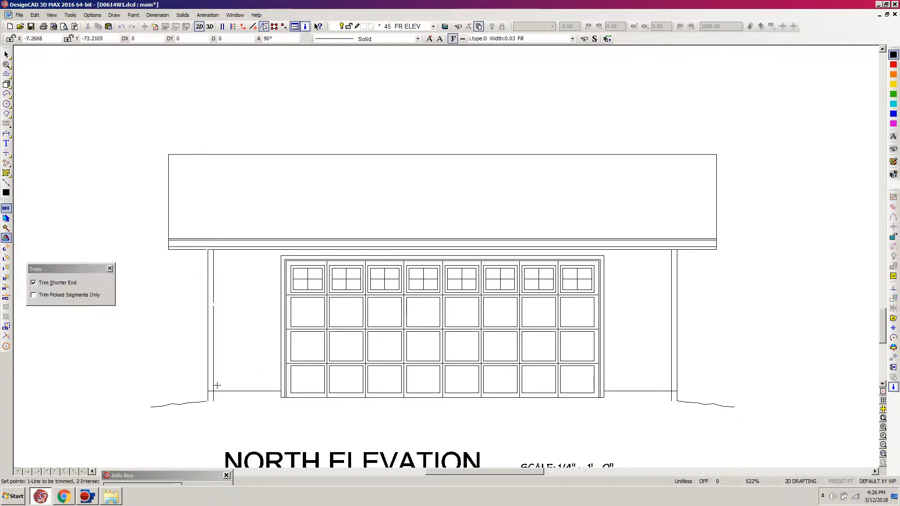
{"action": "left_click", "coordinate": [225, 389]}
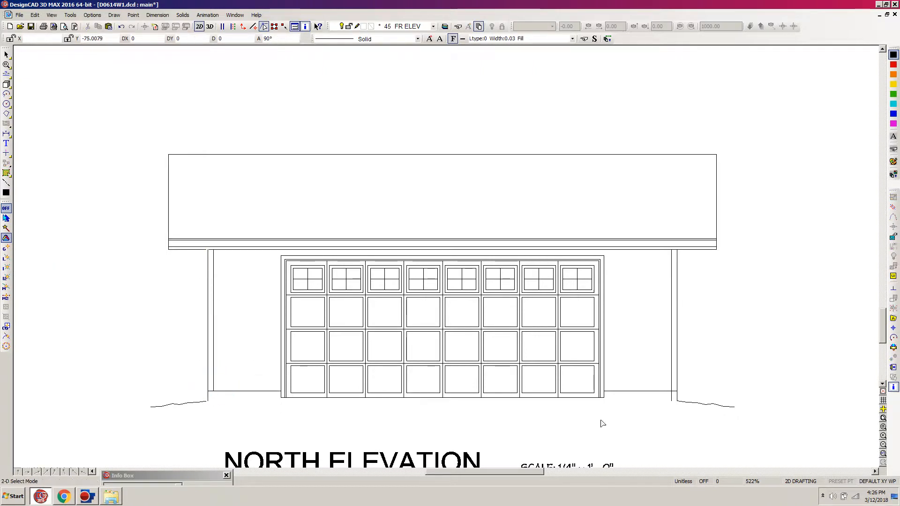
{"action": "left_click", "coordinate": [671, 374]}
{"action": "left_click", "coordinate": [654, 390]}
Make 47 LF ELEV the current layer
{"action": "key", "text": "f"}
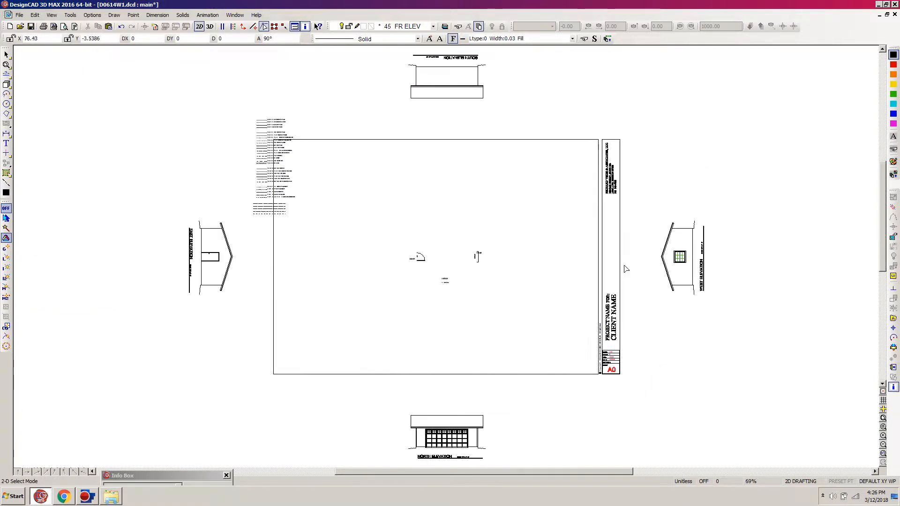
{"action": "left_click", "coordinate": [433, 27]}
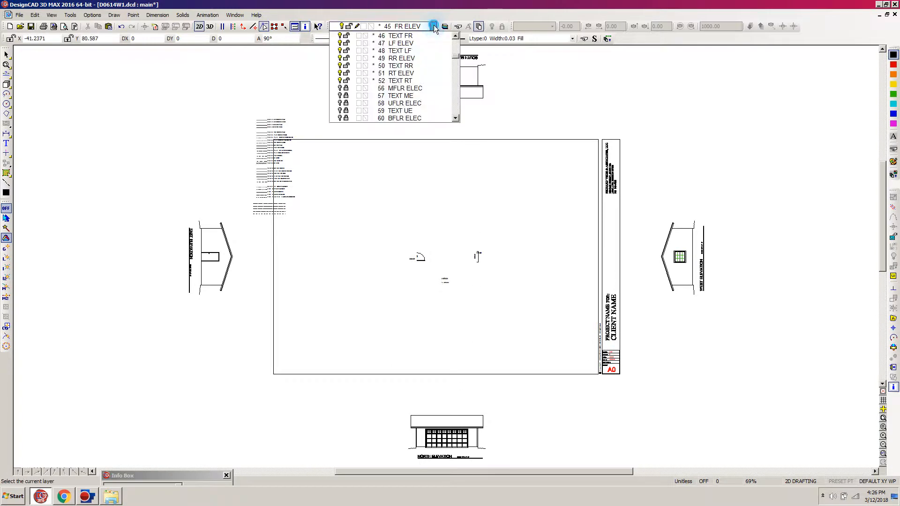
{"action": "left_click", "coordinate": [394, 43]}
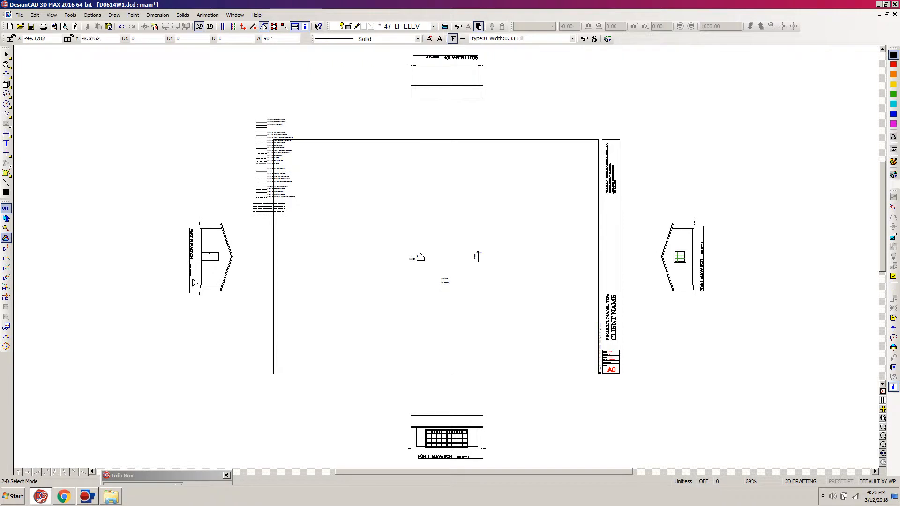
Add a parallel line 0.2917 inside the east elevation's upper wall line, with Selected Entities Only enabled
{"action": "key", "text": "w"}
{"action": "left_click", "coordinate": [261, 199]}
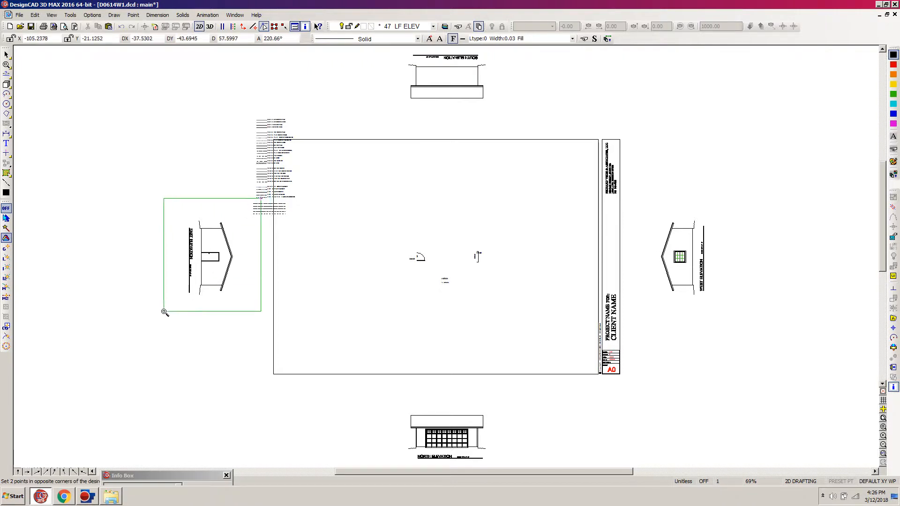
{"action": "left_click", "coordinate": [162, 317]}
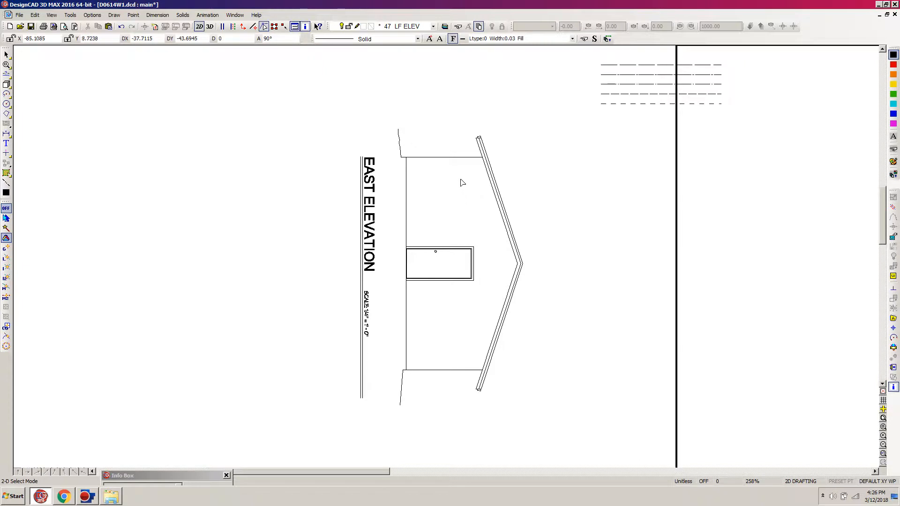
{"action": "key", "text": "p"}
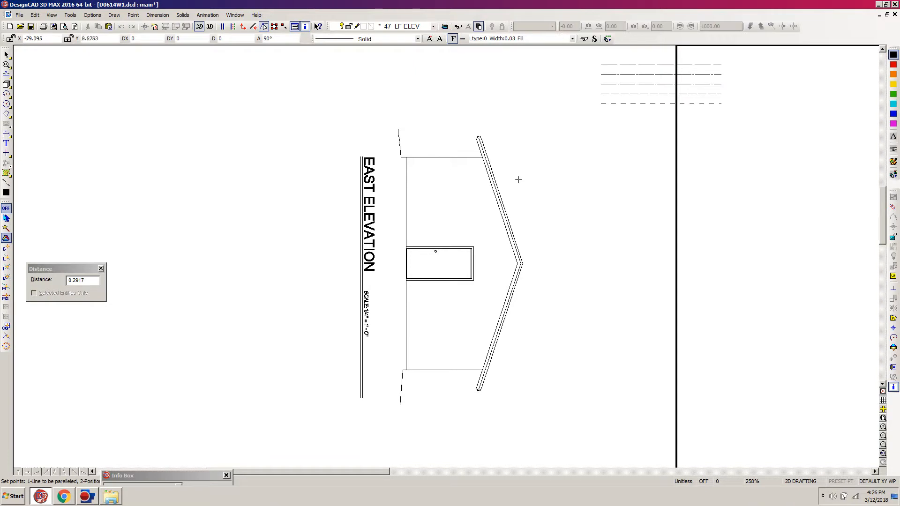
{"action": "key", "text": "Escape"}
{"action": "left_click", "coordinate": [437, 158]}
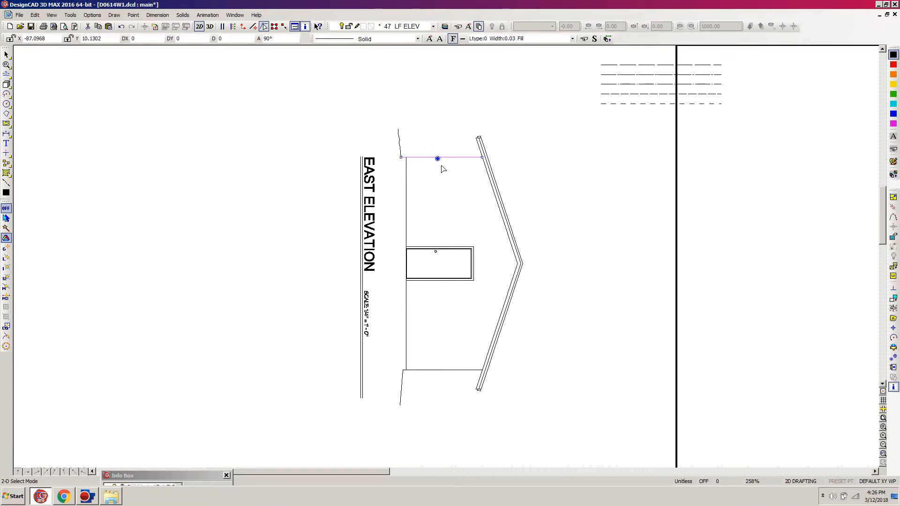
{"action": "key", "text": "p"}
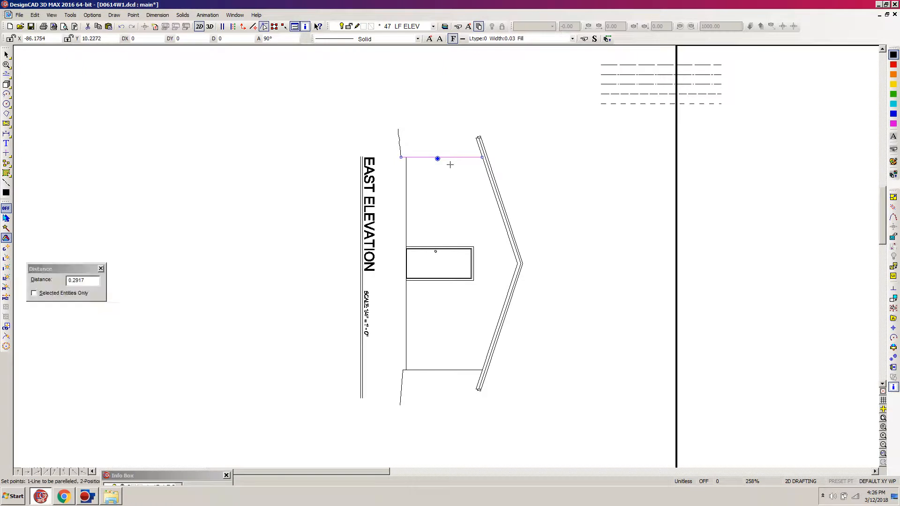
{"action": "left_click", "coordinate": [34, 294]}
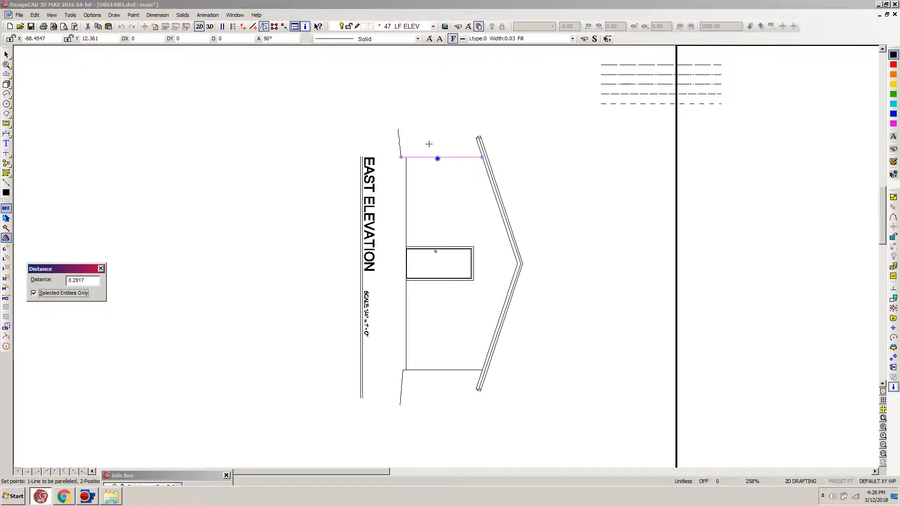
{"action": "left_click", "coordinate": [454, 161]}
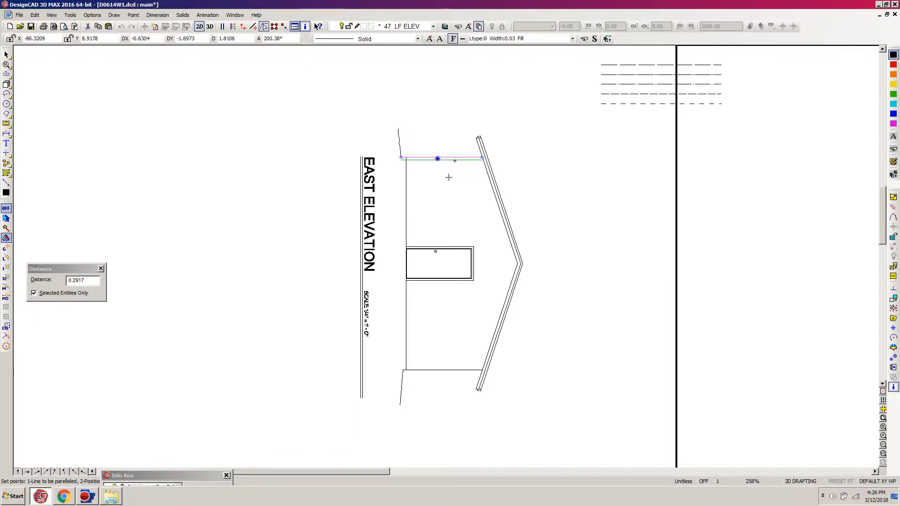
{"action": "left_click", "coordinate": [449, 177]}
Select the wall line at the opposite, lower end of the east elevation for an inward parallel copy
{"action": "left_click", "coordinate": [443, 370]}
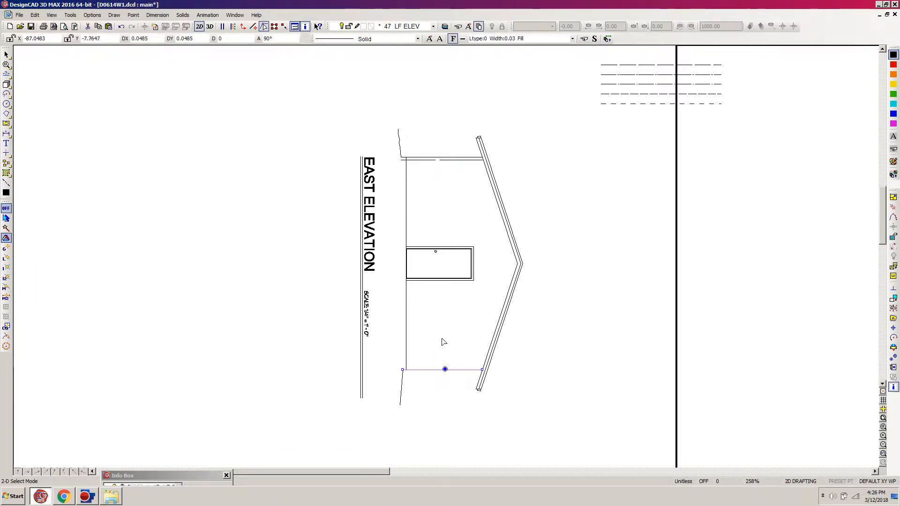
Add a parallel line 0.2917 inside the lower wall edge of the East Elevation
{"action": "key", "text": "p"}
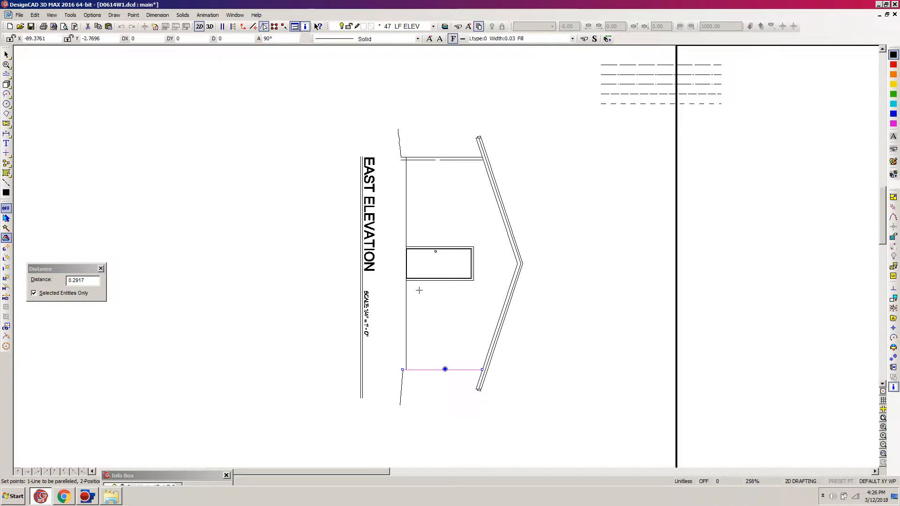
{"action": "left_click", "coordinate": [460, 367]}
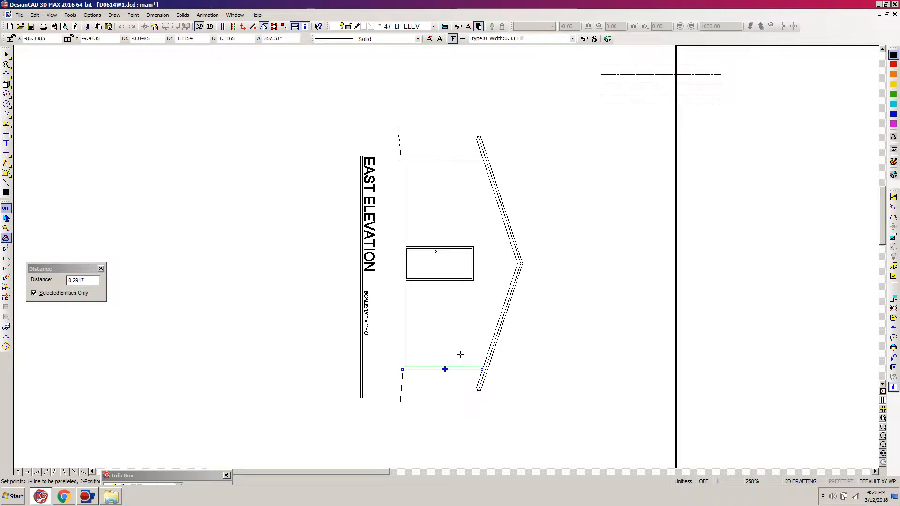
{"action": "left_click", "coordinate": [460, 354]}
{"action": "left_click", "coordinate": [479, 334]}
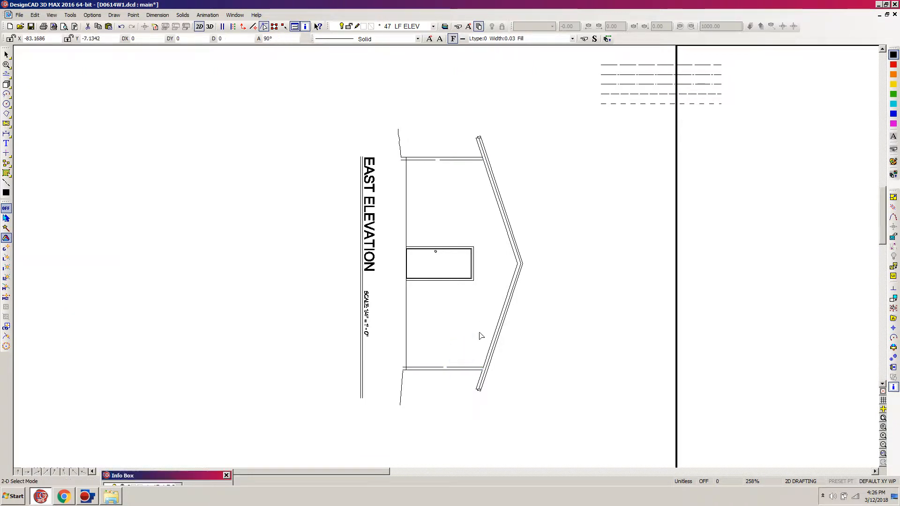
Trim the inner parallel lines at both wall edges of the East Elevation back to the base line
{"action": "key", "text": "t"}
{"action": "left_click", "coordinate": [419, 160]}
{"action": "left_click", "coordinate": [406, 170]}
{"action": "left_click", "coordinate": [423, 365]}
{"action": "left_click", "coordinate": [406, 352]}
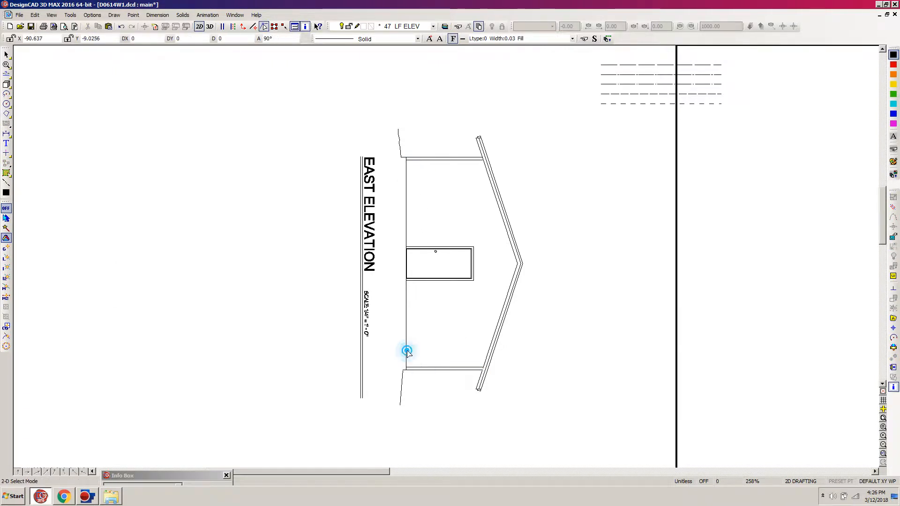
Move the Info Box clear of the drawing area and clear the selection of the lower inner wall line
{"action": "left_click", "coordinate": [448, 368]}
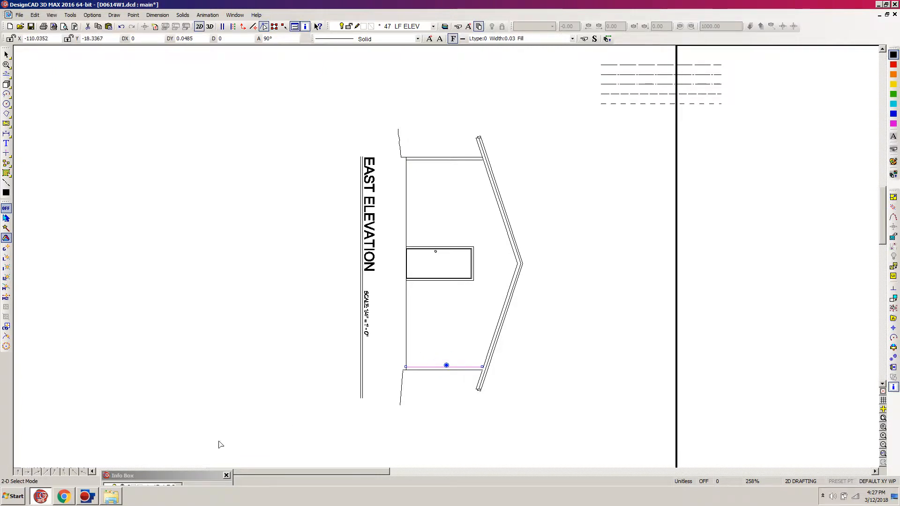
{"action": "left_click", "coordinate": [176, 476]}
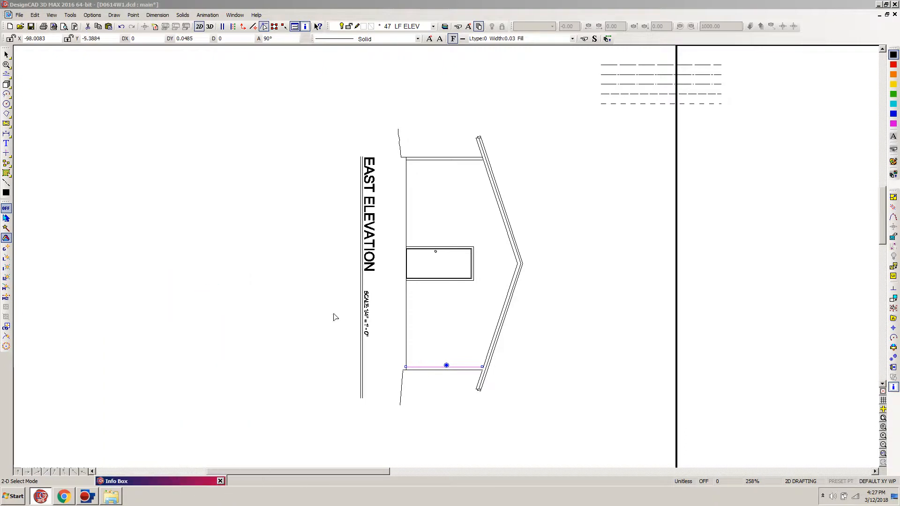
{"action": "left_click", "coordinate": [297, 308]}
Make layer 49 RR ELEV the current layer
{"action": "key", "text": "f"}
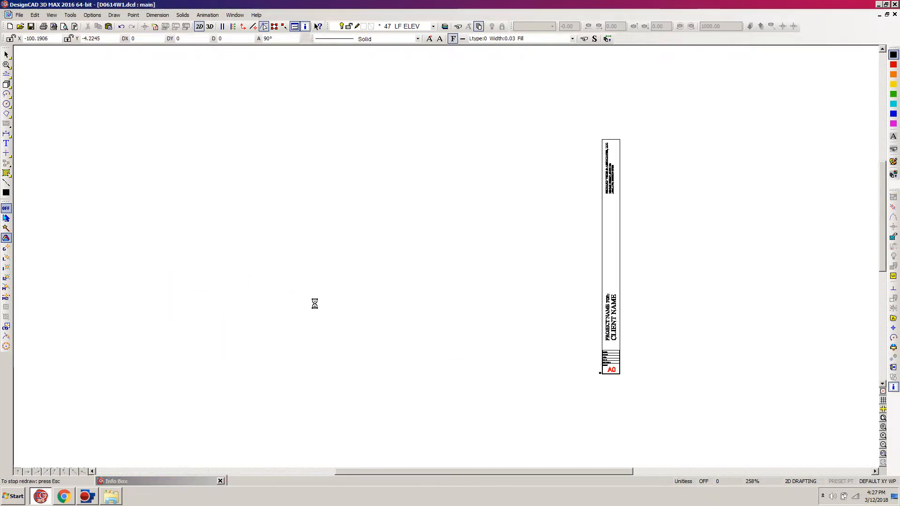
{"action": "left_click", "coordinate": [433, 26]}
{"action": "left_click", "coordinate": [401, 58]}
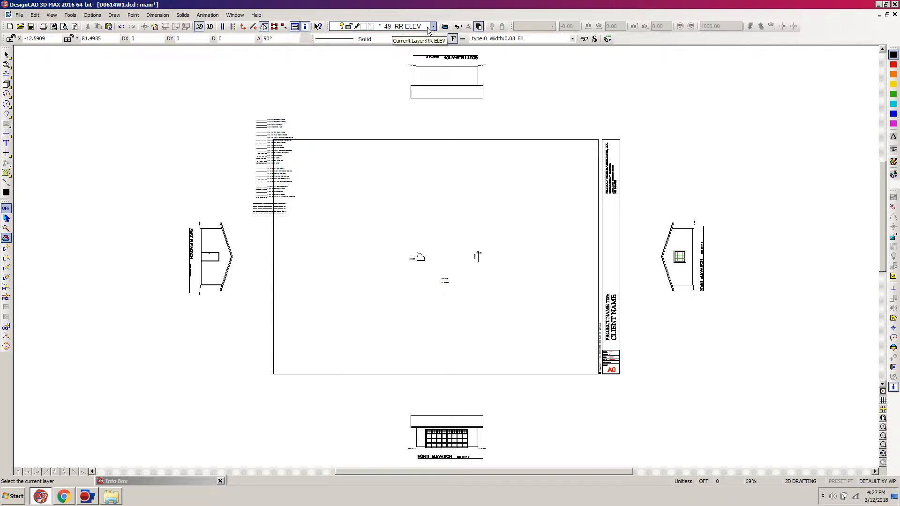
Add parallel lines 0.2917 inside both vertical wall edges of the South Elevation
{"action": "key", "text": "z"}
{"action": "left_click", "coordinate": [394, 113]}
{"action": "left_click", "coordinate": [509, 49]}
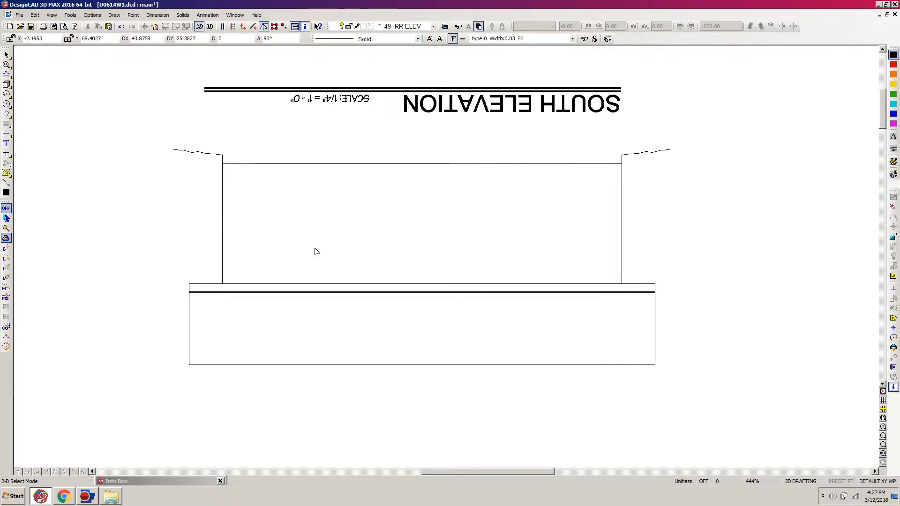
{"action": "left_click", "coordinate": [620, 230]}
{"action": "key", "text": "p"}
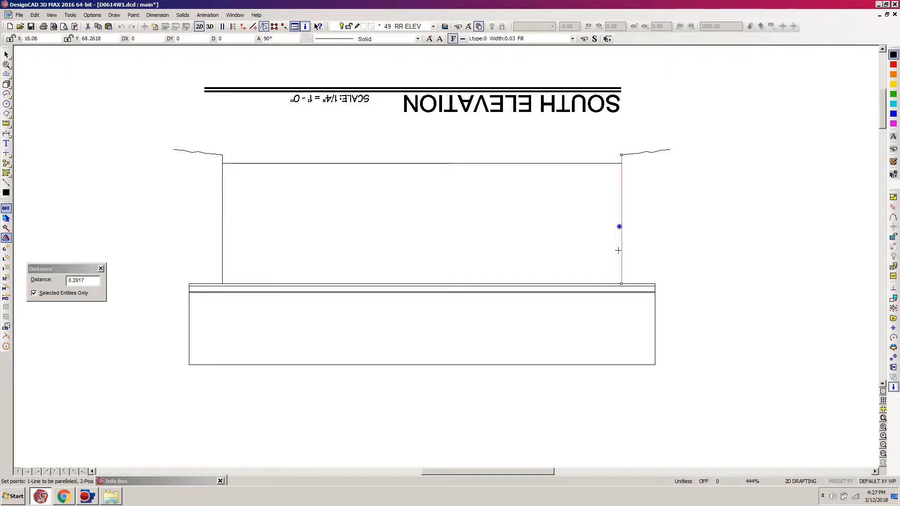
{"action": "left_click", "coordinate": [590, 246]}
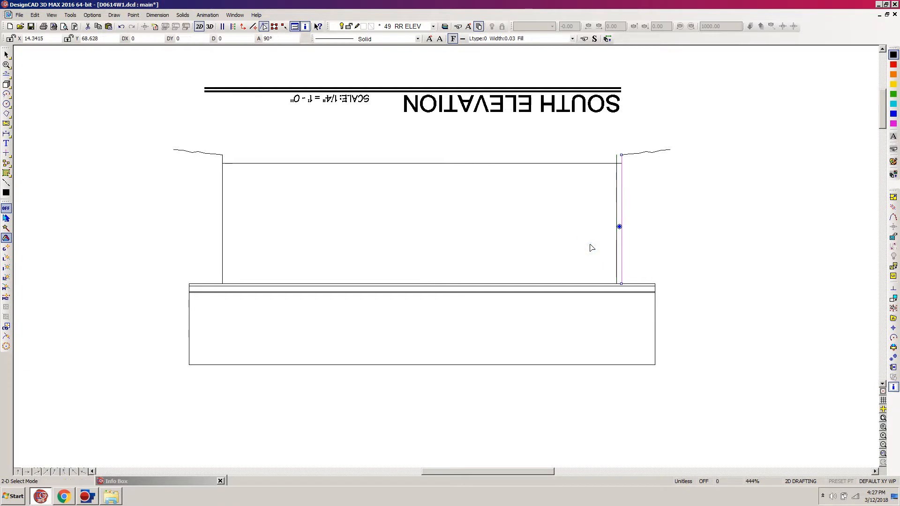
{"action": "left_click", "coordinate": [224, 222]}
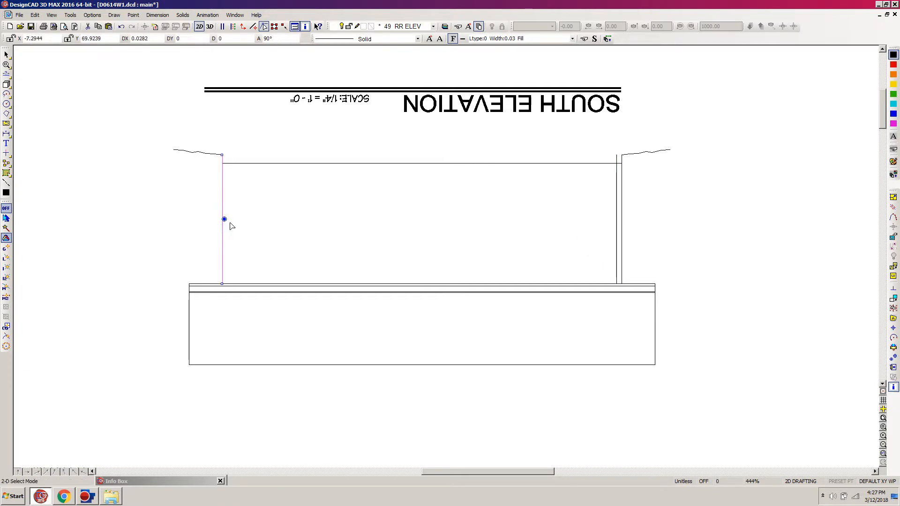
{"action": "key", "text": "p"}
{"action": "left_click", "coordinate": [226, 236]}
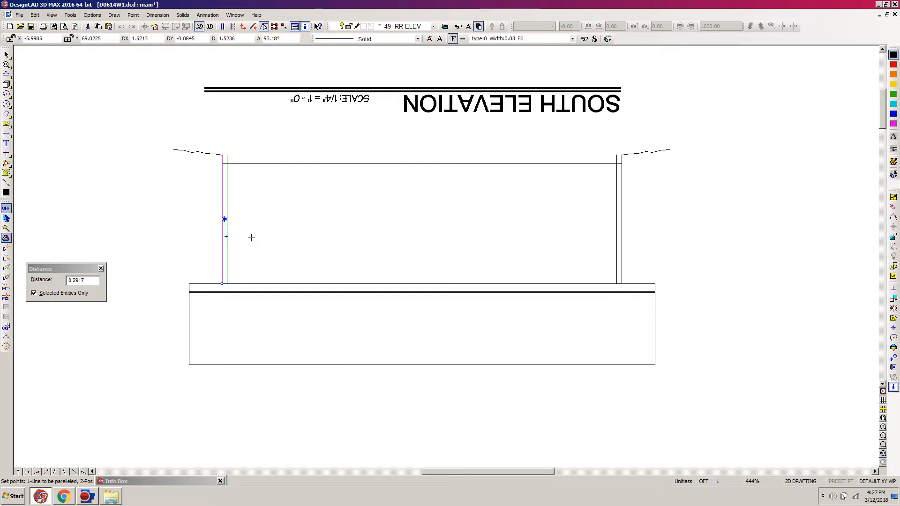
{"action": "left_click", "coordinate": [248, 236]}
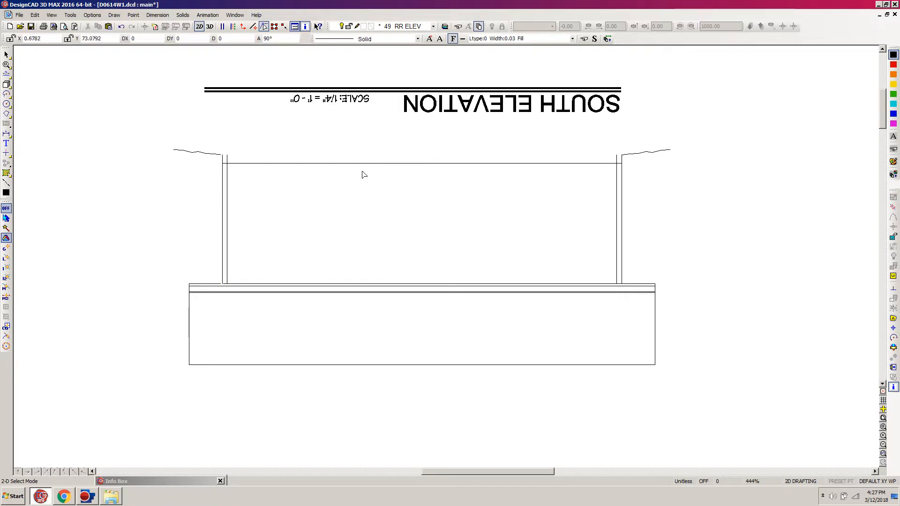
Trim both inner parallel lines of the South Elevation back to the horizontal base line
{"action": "key", "text": "t"}
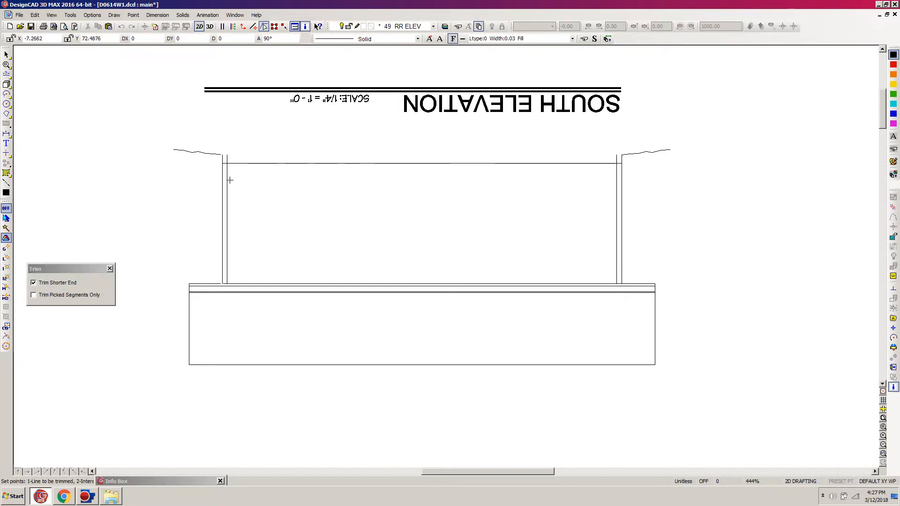
{"action": "left_click", "coordinate": [229, 181]}
{"action": "left_click", "coordinate": [240, 166]}
{"action": "key", "text": "t"}
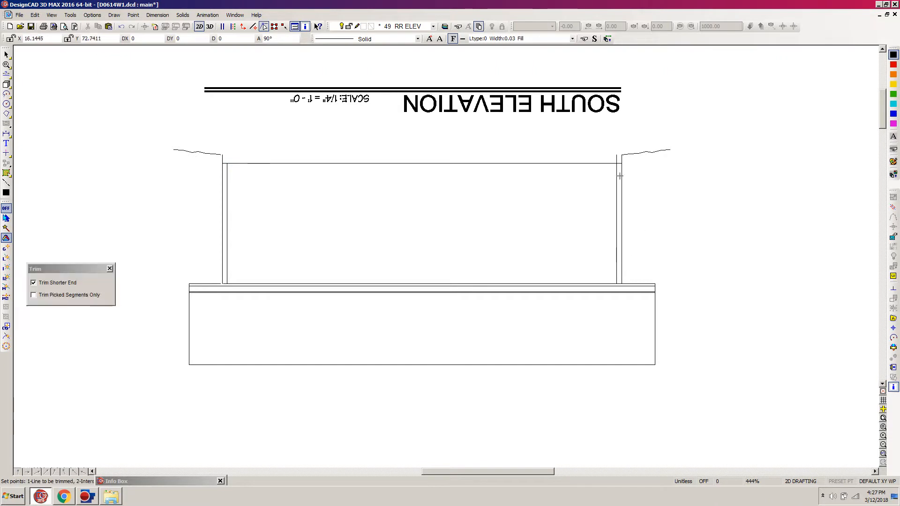
{"action": "left_click", "coordinate": [614, 178]}
{"action": "left_click", "coordinate": [598, 164]}
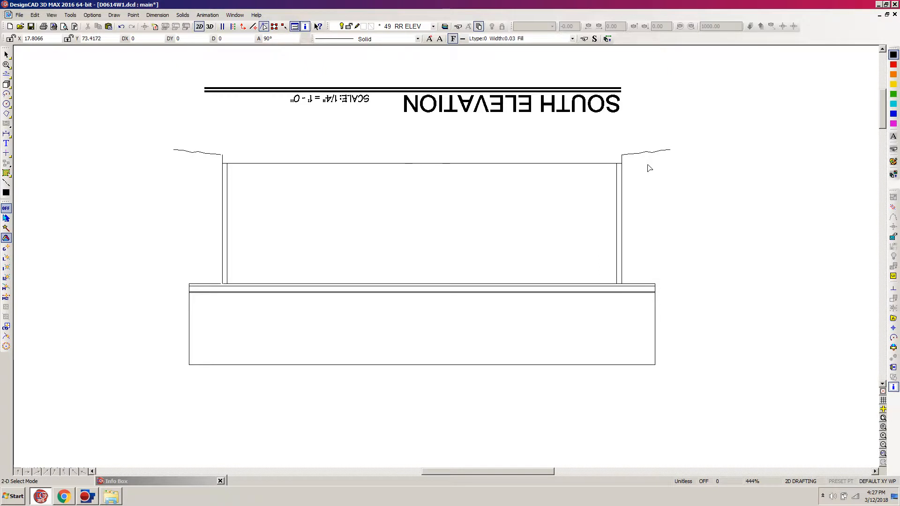
Make layer 51 RT ELEV the current layer for work on the West Elevation
{"action": "key", "text": "f"}
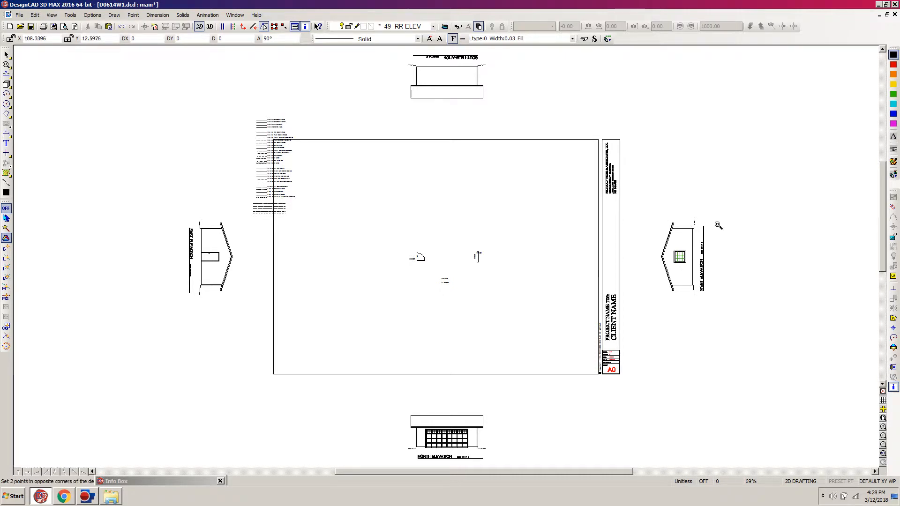
{"action": "left_click_drag", "start_coordinate": [722, 201], "coordinate": [638, 309]}
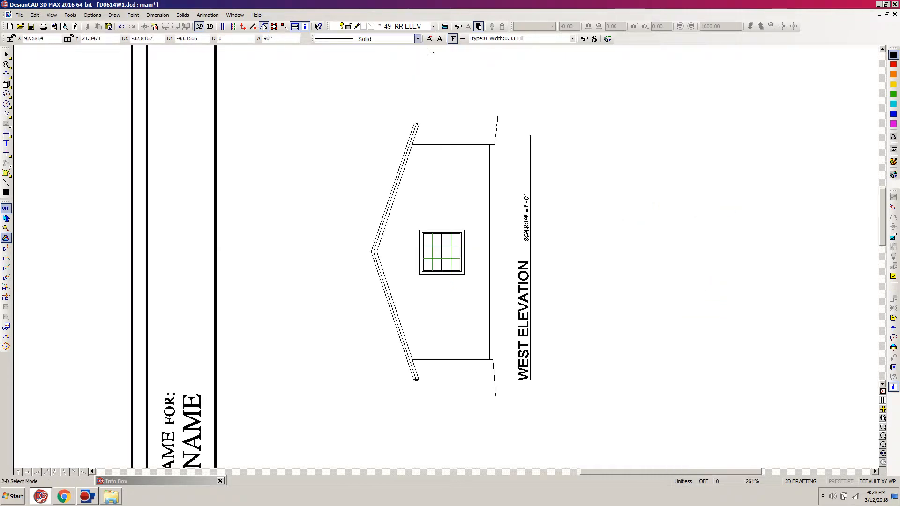
{"action": "left_click", "coordinate": [434, 27]}
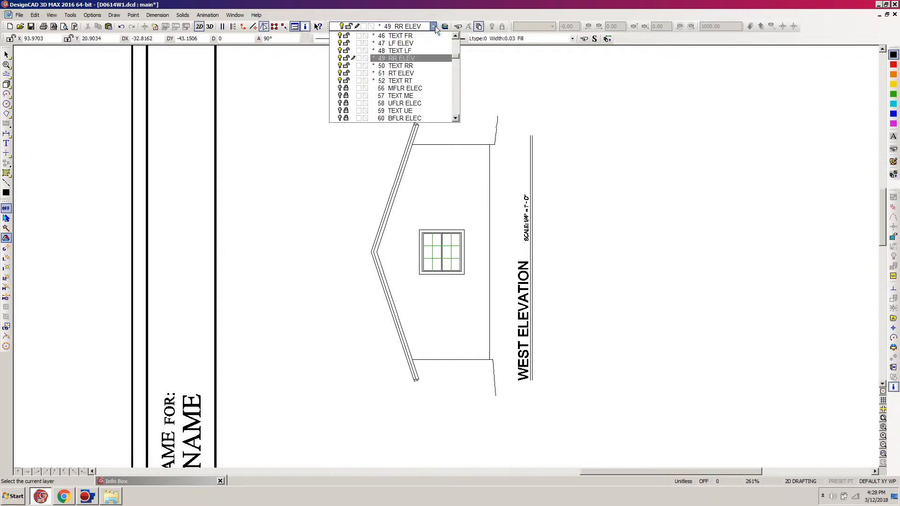
{"action": "left_click", "coordinate": [401, 73]}
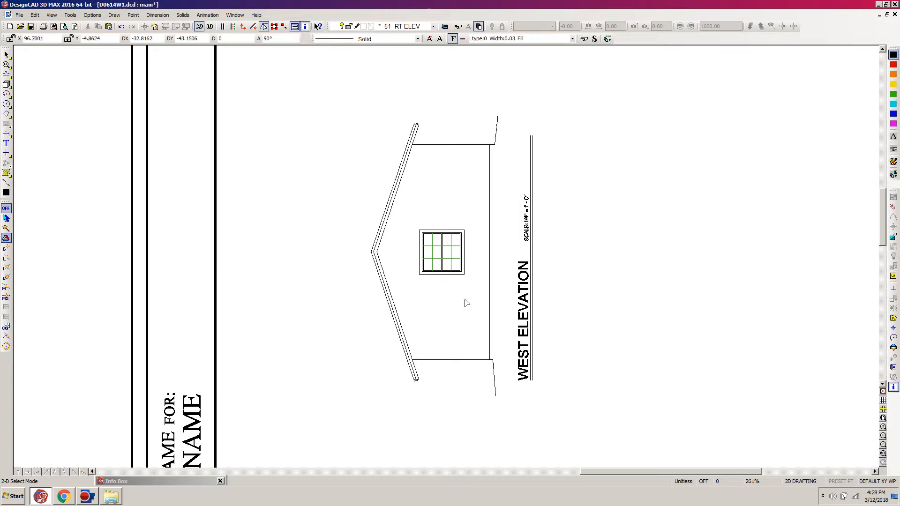
Add parallel lines 0.2917 inside the lower and upper wall edges of the West Elevation
{"action": "left_click", "coordinate": [447, 359]}
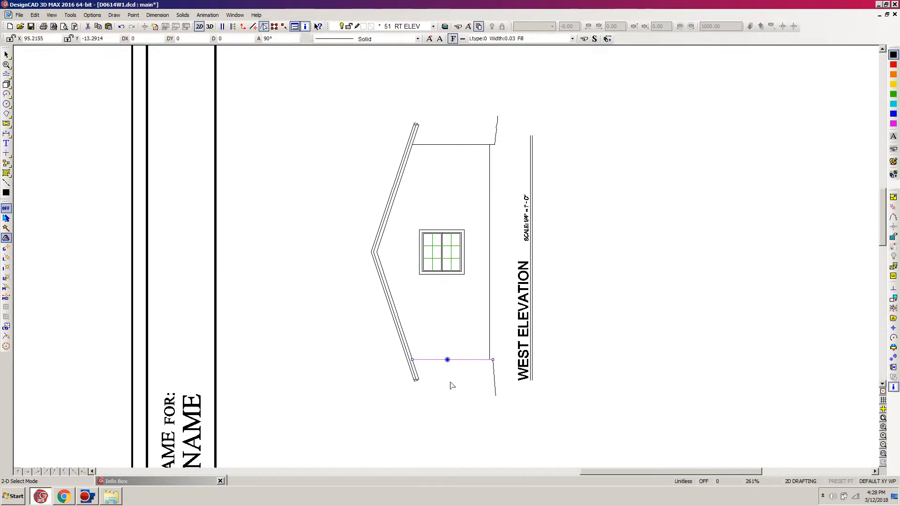
{"action": "key", "text": "p"}
{"action": "left_click", "coordinate": [461, 359]}
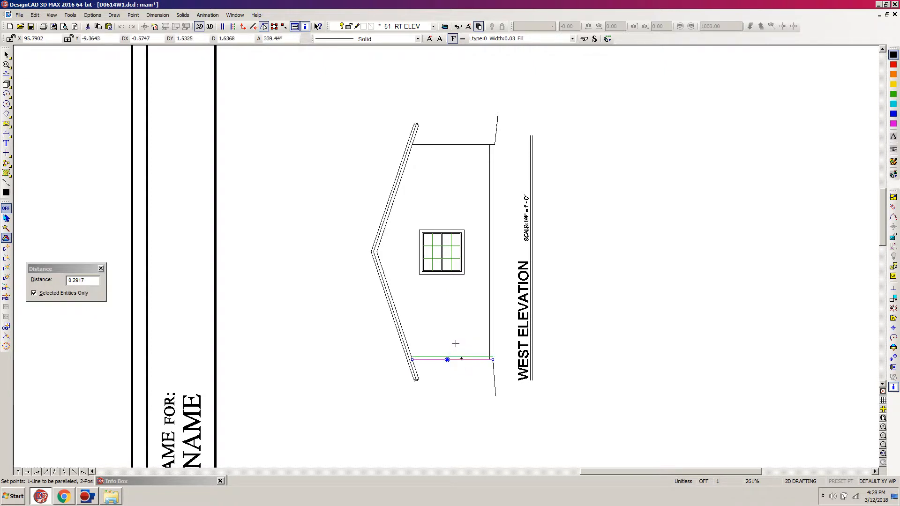
{"action": "left_click", "coordinate": [458, 342]}
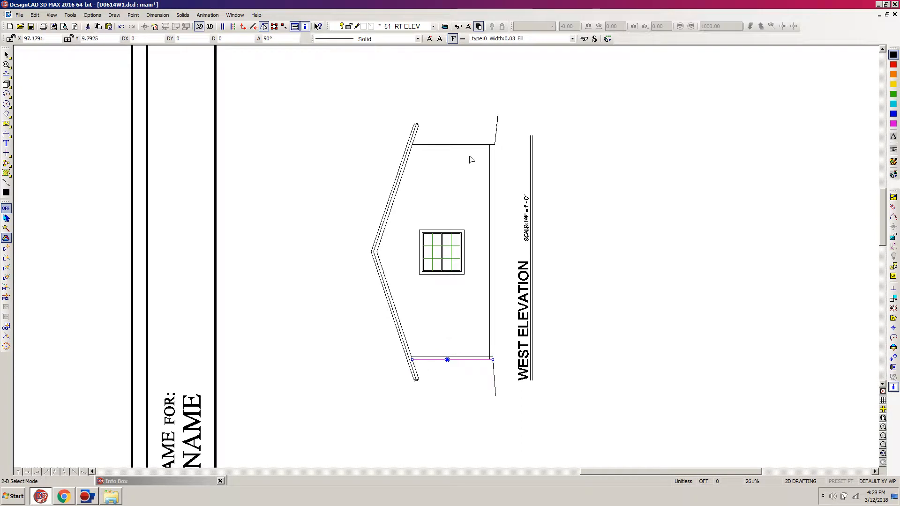
{"action": "left_click", "coordinate": [452, 145]}
{"action": "key", "text": "p"}
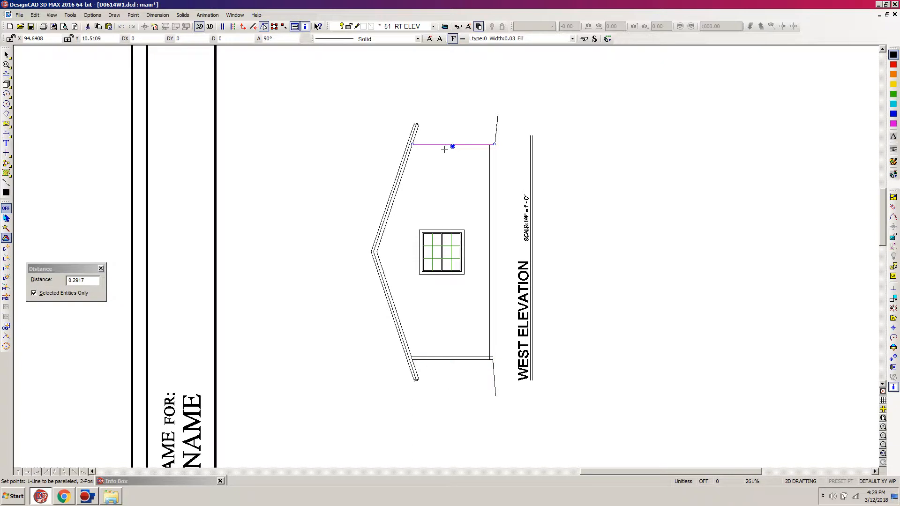
{"action": "left_click", "coordinate": [442, 147]}
{"action": "left_click", "coordinate": [443, 164]}
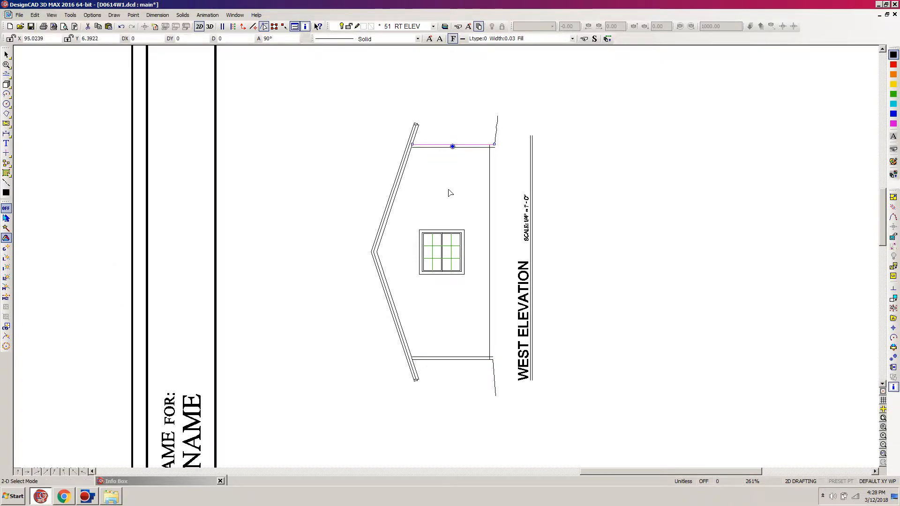
{"action": "key", "text": "Escape"}
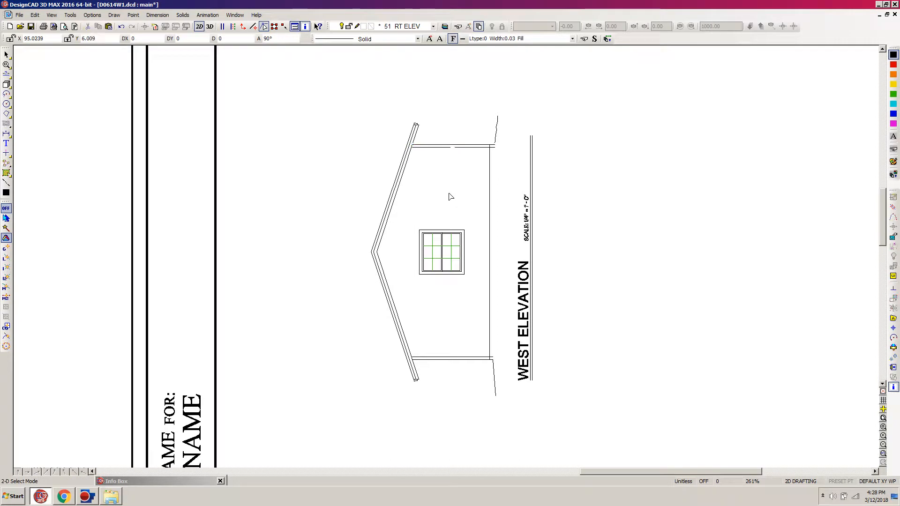
Trim both inner parallel lines of the West Elevation back to the base line
{"action": "key", "text": "t"}
{"action": "left_click", "coordinate": [478, 148]}
{"action": "left_click", "coordinate": [489, 158]}
{"action": "key", "text": "t"}
{"action": "left_click", "coordinate": [471, 355]}
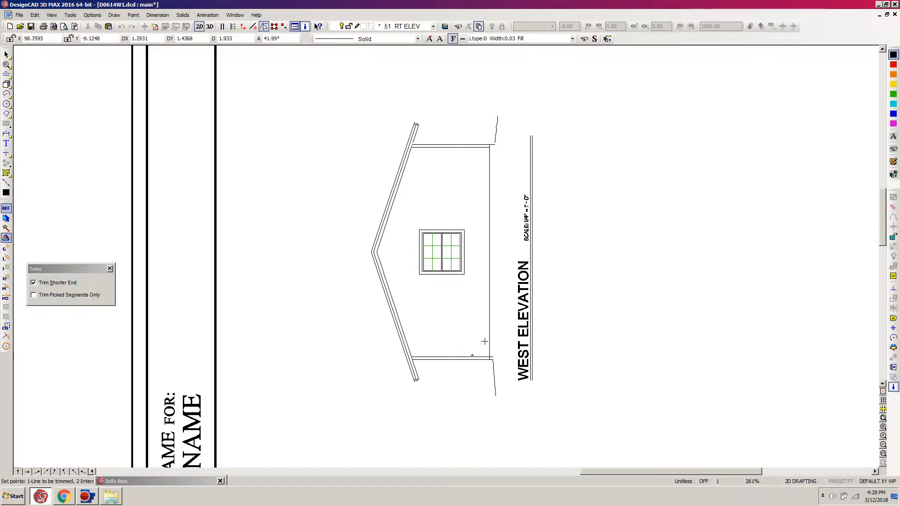
{"action": "left_click", "coordinate": [487, 338]}
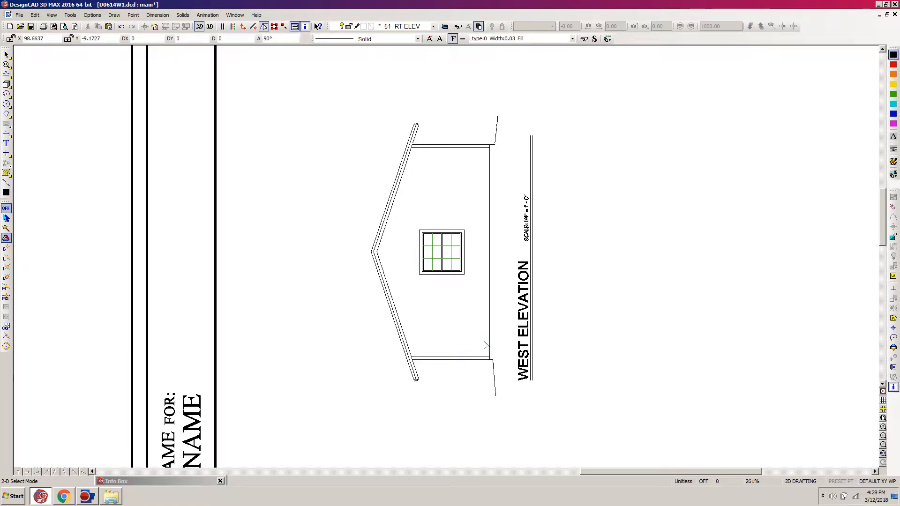
Open the drawing D0614T1 Site1.dcd and delete the stray horizontal line below the site plan
{"action": "key", "text": "f"}
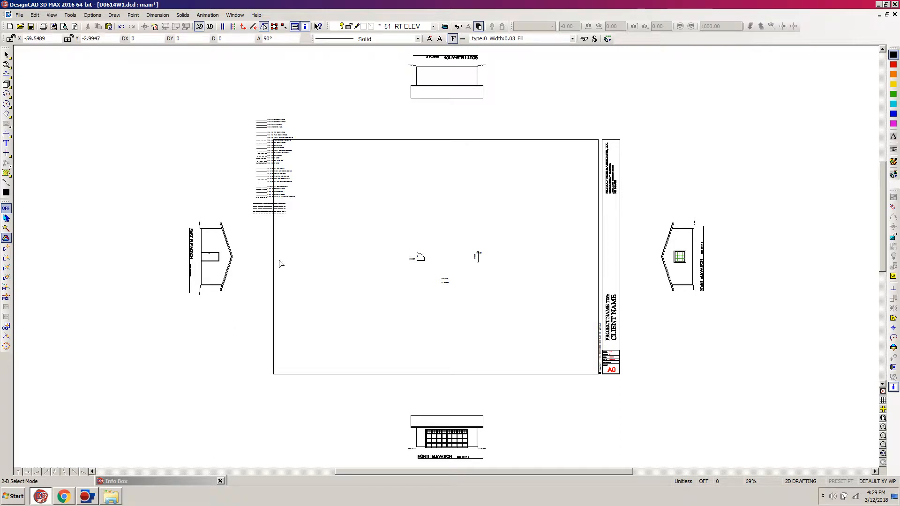
{"action": "left_click", "coordinate": [21, 28]}
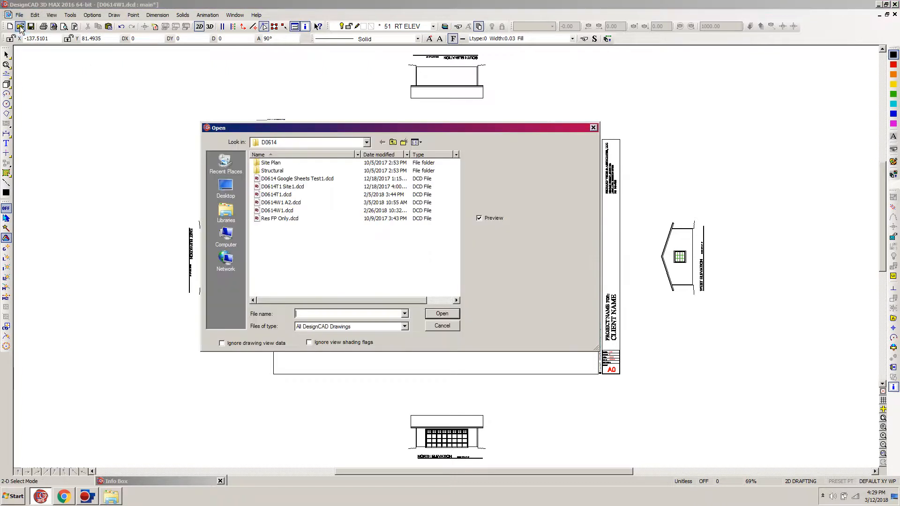
{"action": "left_click", "coordinate": [279, 187]}
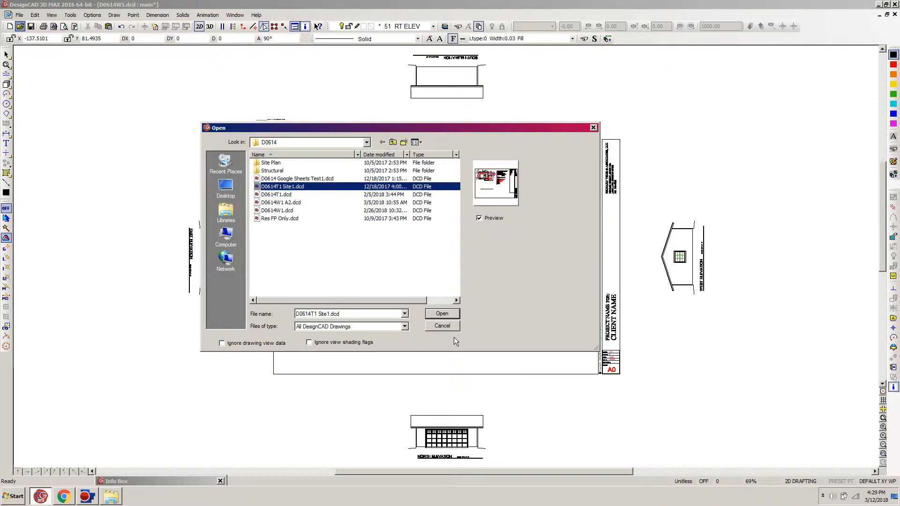
{"action": "left_click", "coordinate": [439, 313]}
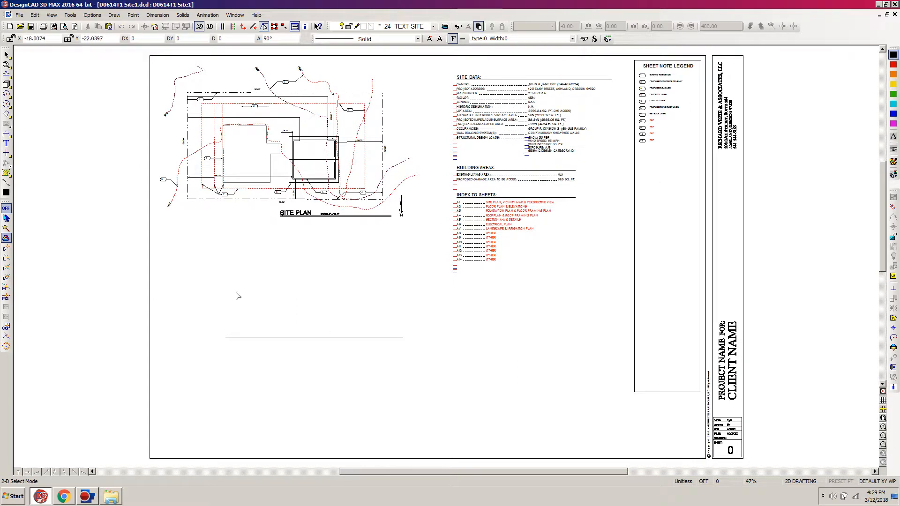
{"action": "left_click", "coordinate": [405, 336]}
{"action": "key", "text": "Delete"}
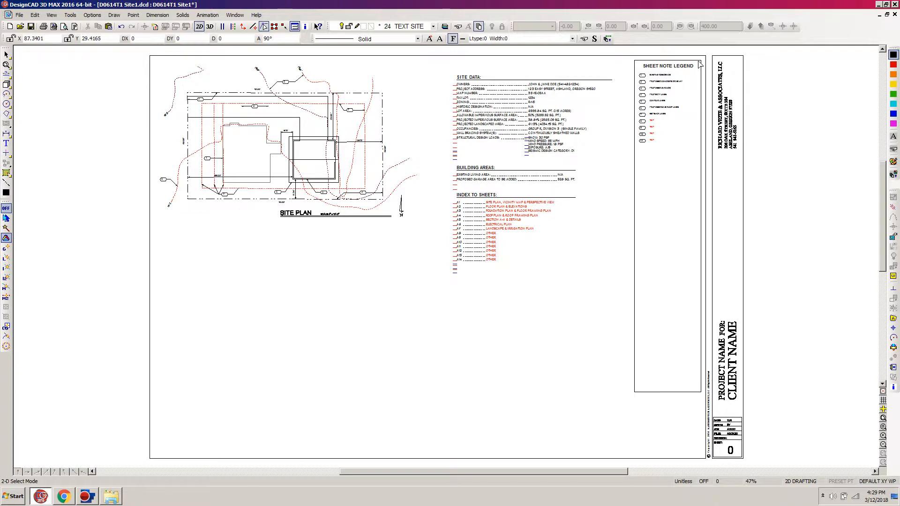
Zoom in on the Sheet Note Legend to examine its numbered notes
{"action": "key", "text": "w"}
{"action": "left_click", "coordinate": [619, 57]}
{"action": "left_click", "coordinate": [716, 167]}
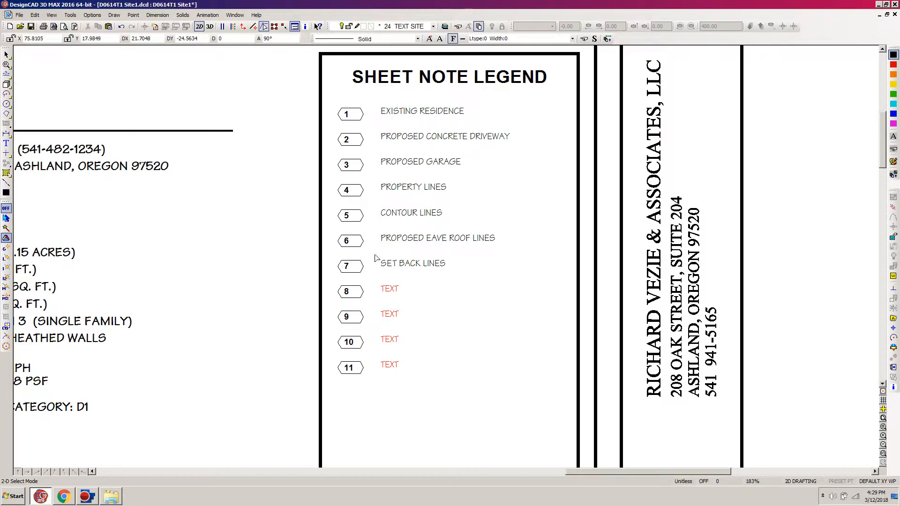
Examine the numbered keynote callouts on the site plan and match them to the entries in the Sheet Note Legend
{"action": "key", "text": "ctrl+w"}
{"action": "key", "text": "w"}
{"action": "left_click", "coordinate": [176, 69]}
{"action": "left_click", "coordinate": [406, 218]}
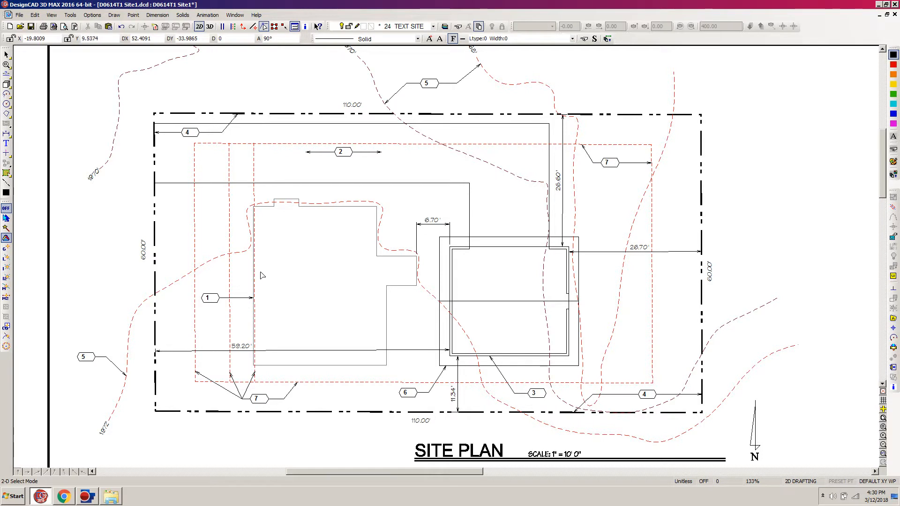
{"action": "key", "text": "f"}
{"action": "key", "text": "w"}
{"action": "left_click", "coordinate": [625, 146]}
{"action": "left_click", "coordinate": [716, 55]}
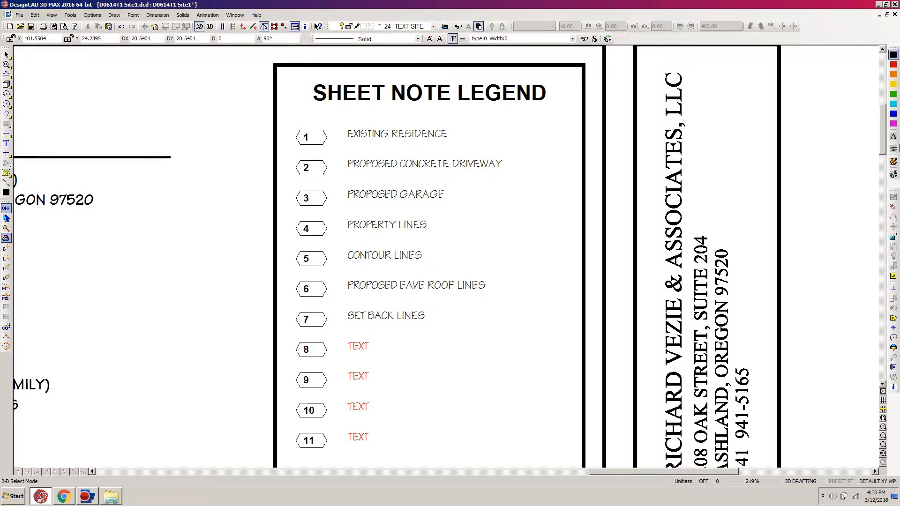
{"action": "left_click_drag", "start_coordinate": [883, 133], "coordinate": [882, 144]}
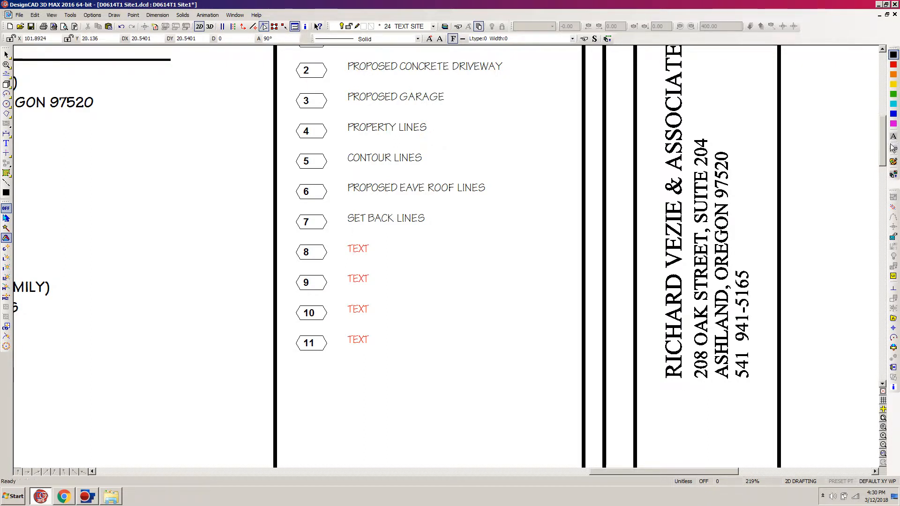
{"action": "left_click_drag", "start_coordinate": [885, 162], "coordinate": [887, 146]}
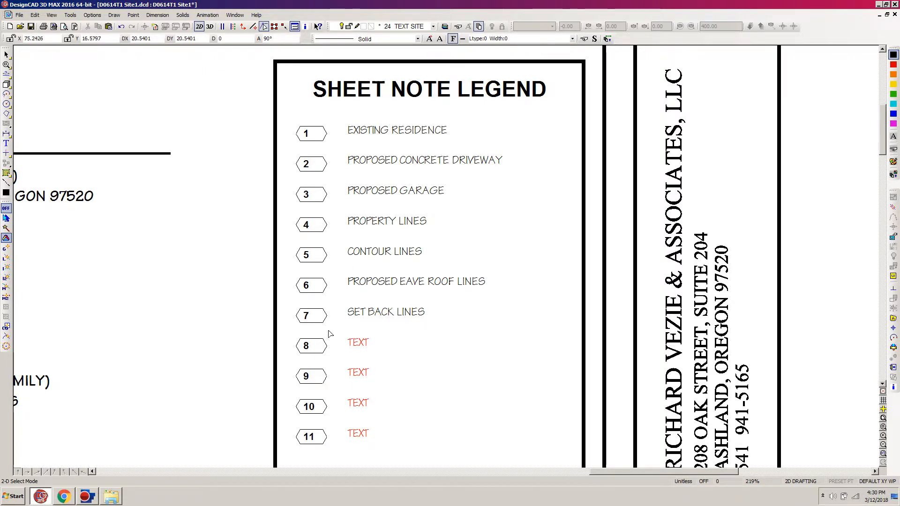
{"action": "scroll", "coordinate": [349, 317], "scroll_direction": "down", "scroll_amount": 1}
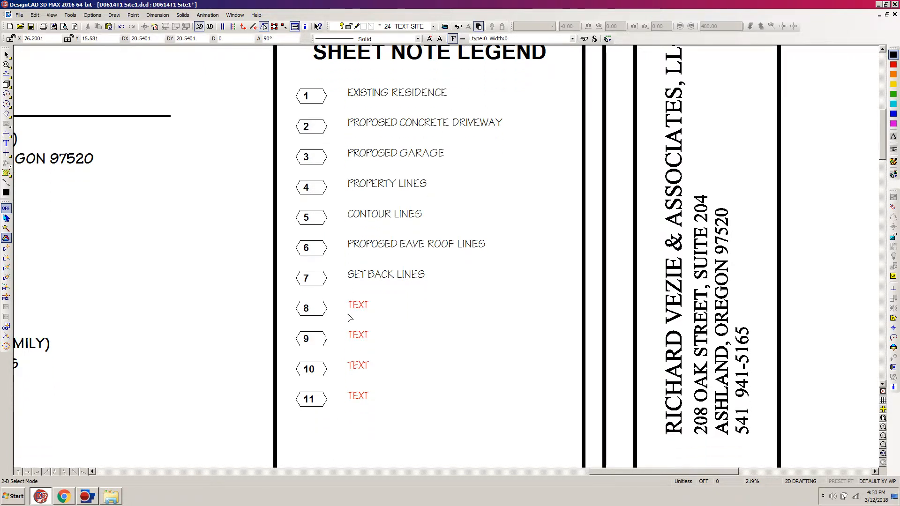
Switch to the drawing D0614W1.dcd with the building elevations and save it
{"action": "key", "text": "f"}
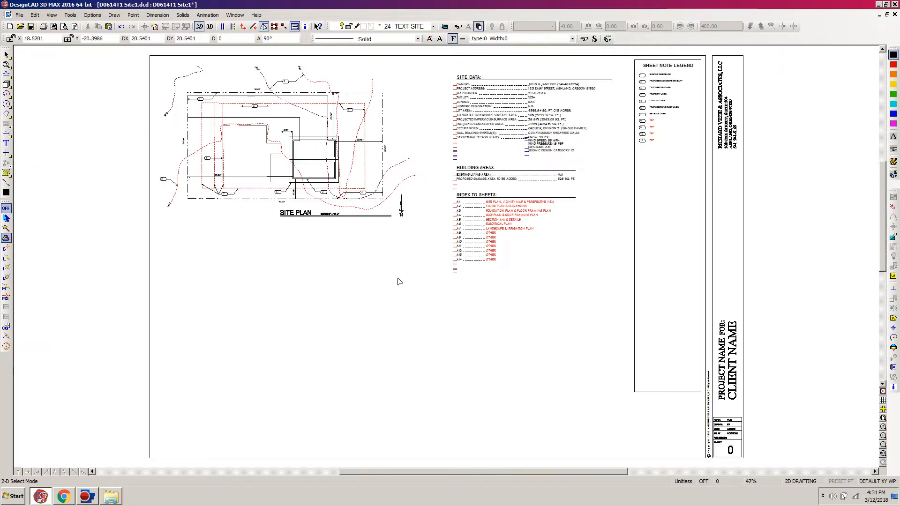
{"action": "left_click", "coordinate": [235, 15]}
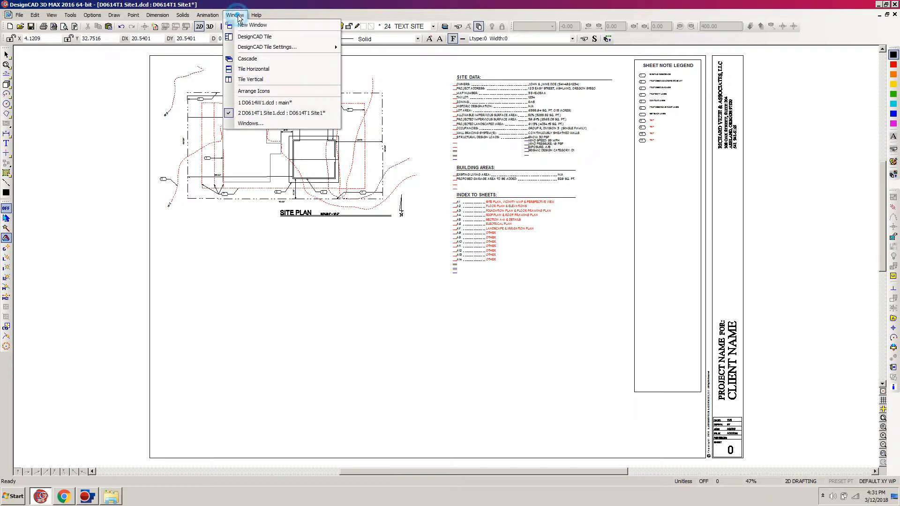
{"action": "left_click", "coordinate": [252, 103]}
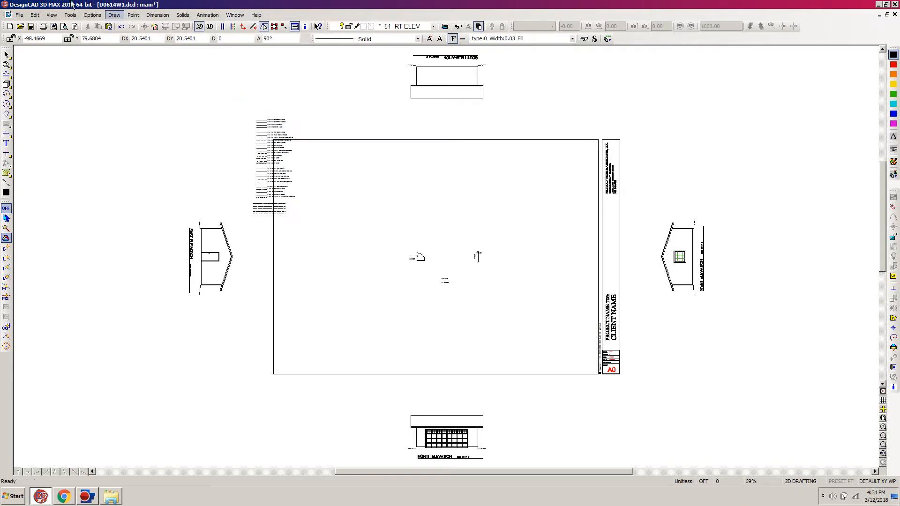
{"action": "left_click", "coordinate": [30, 27]}
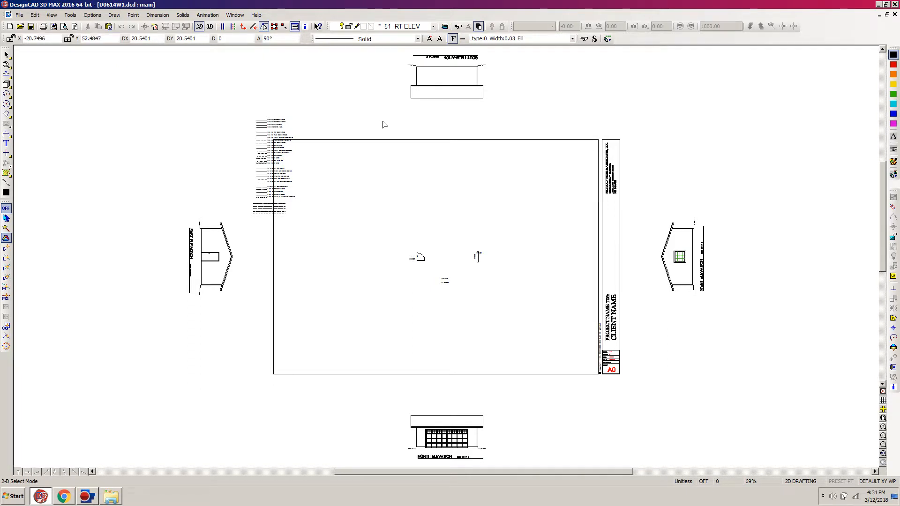
Make layer 46 TEXT FR the current drawing layer
{"action": "key", "text": "l"}
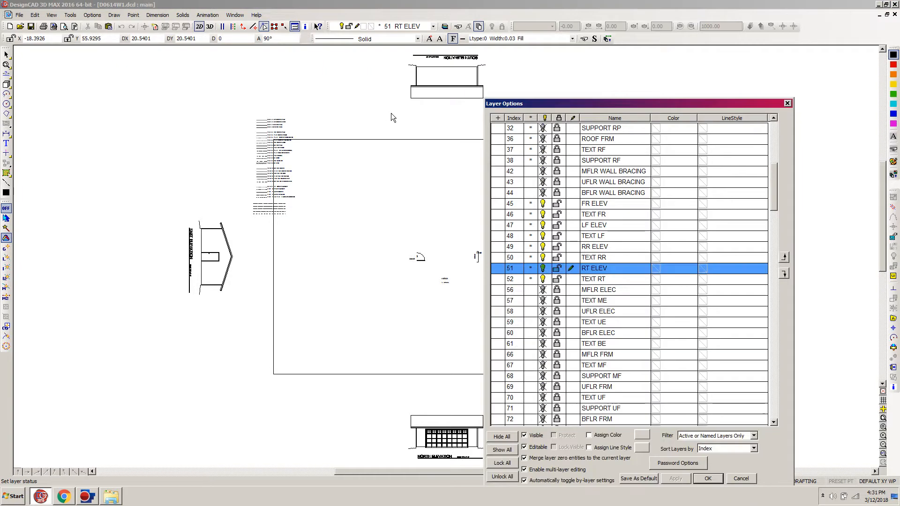
{"action": "left_click", "coordinate": [575, 216]}
{"action": "left_click", "coordinate": [573, 215]}
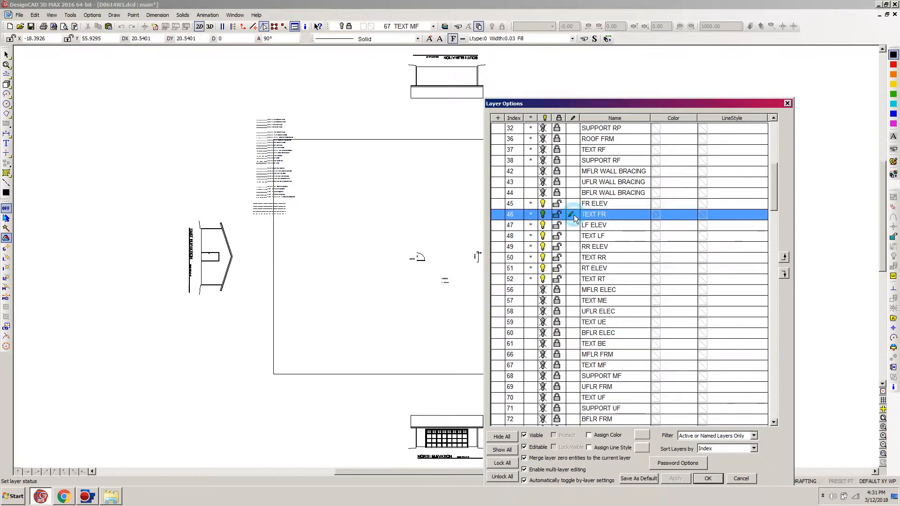
{"action": "left_click", "coordinate": [708, 478]}
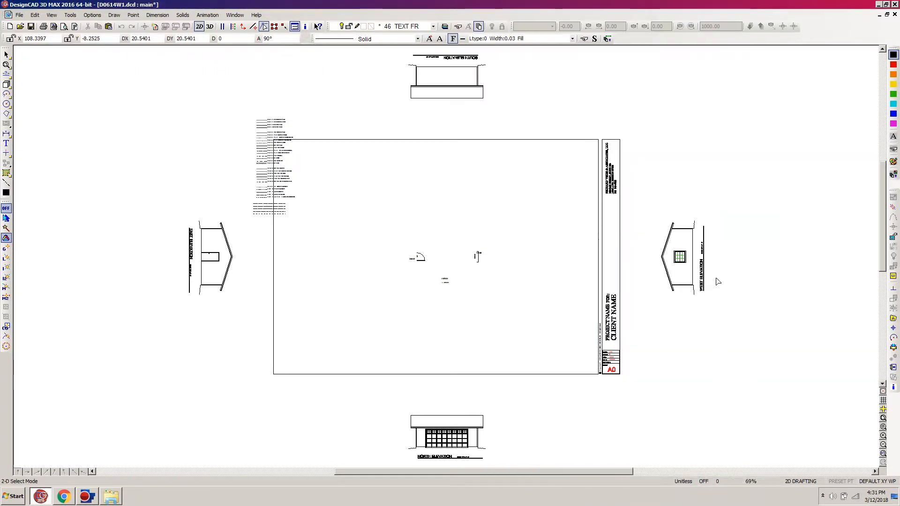
Insert the symbol SHEET NOTE LEGEND 1.dcd from the Sheet folder at the sheet border's upper-right corner and explode it into separate entities
{"action": "key", "text": "y"}
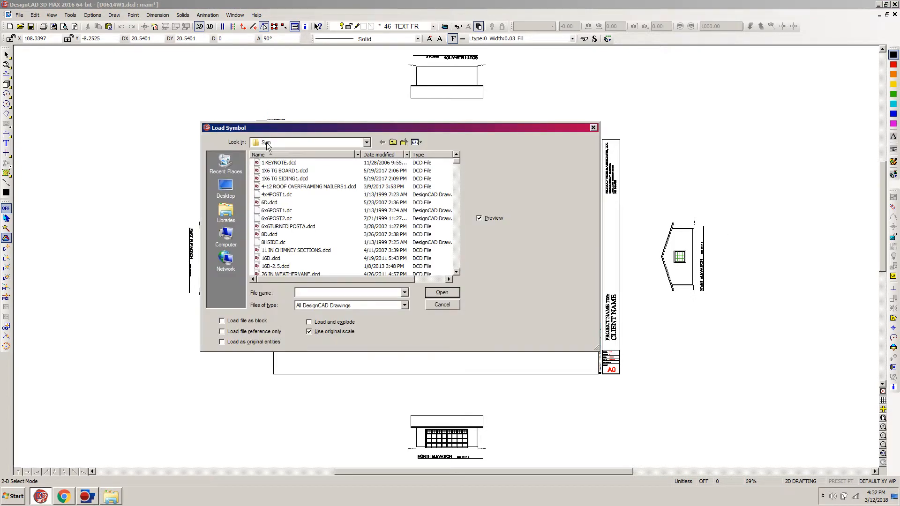
{"action": "left_click", "coordinate": [393, 143]}
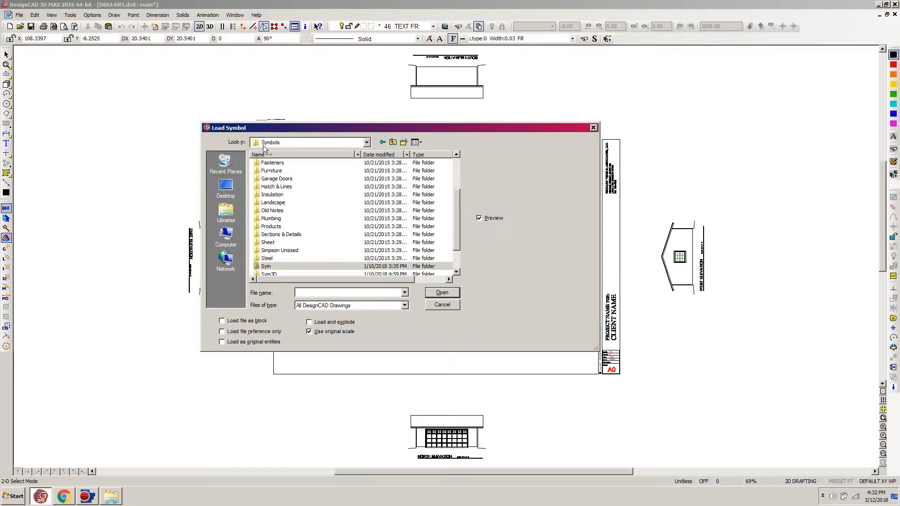
{"action": "double_click", "coordinate": [267, 242]}
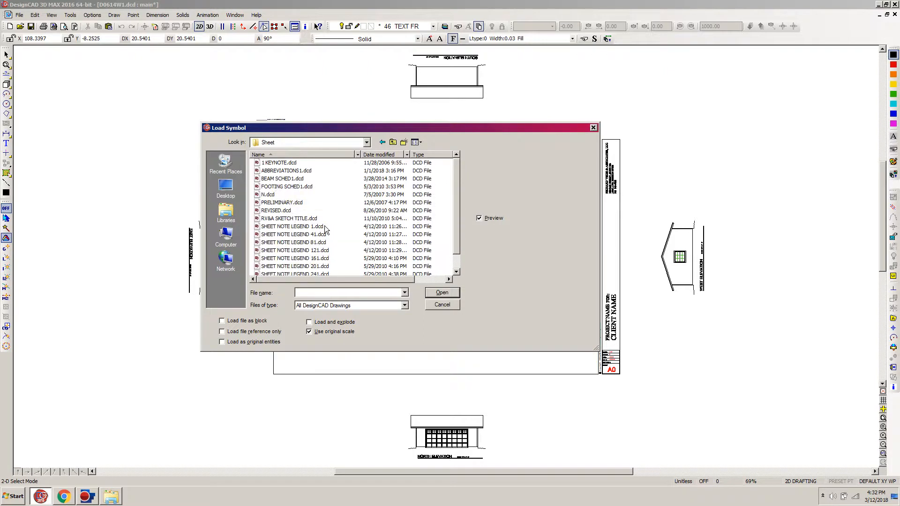
{"action": "left_click", "coordinate": [280, 228]}
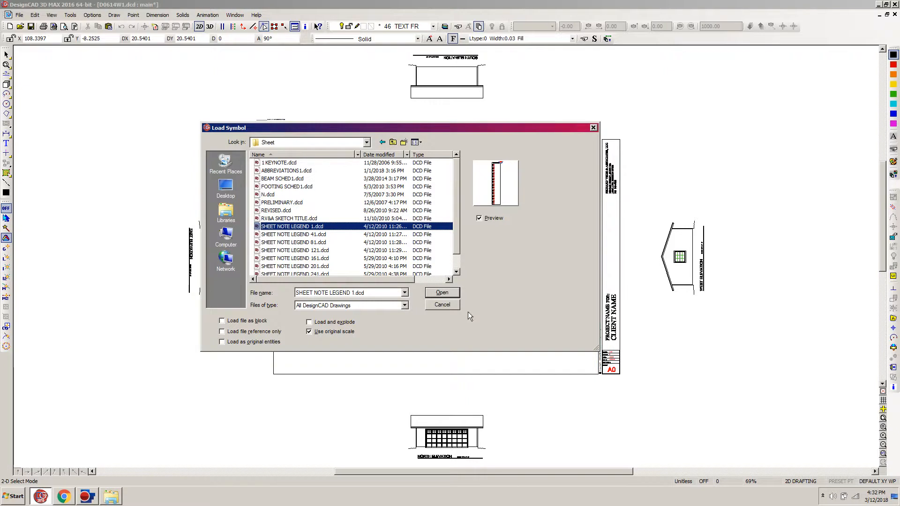
{"action": "left_click", "coordinate": [443, 292]}
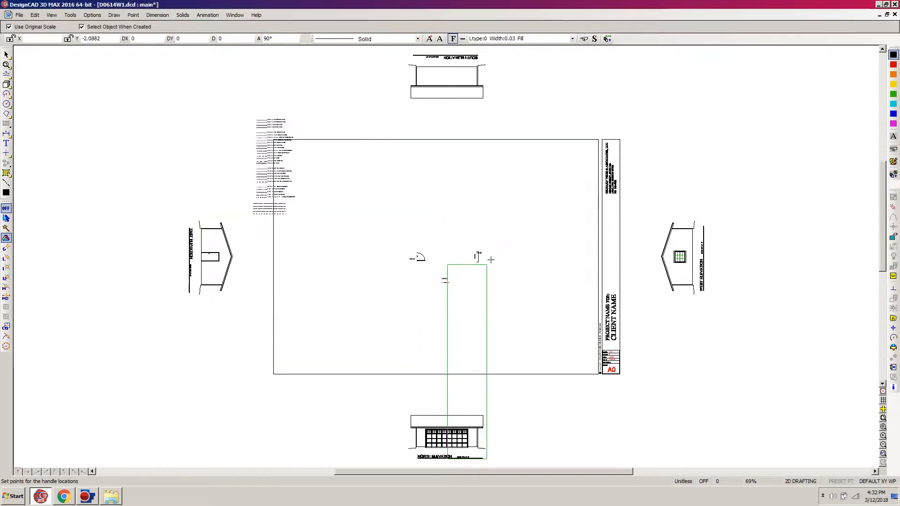
{"action": "left_click", "coordinate": [594, 137]}
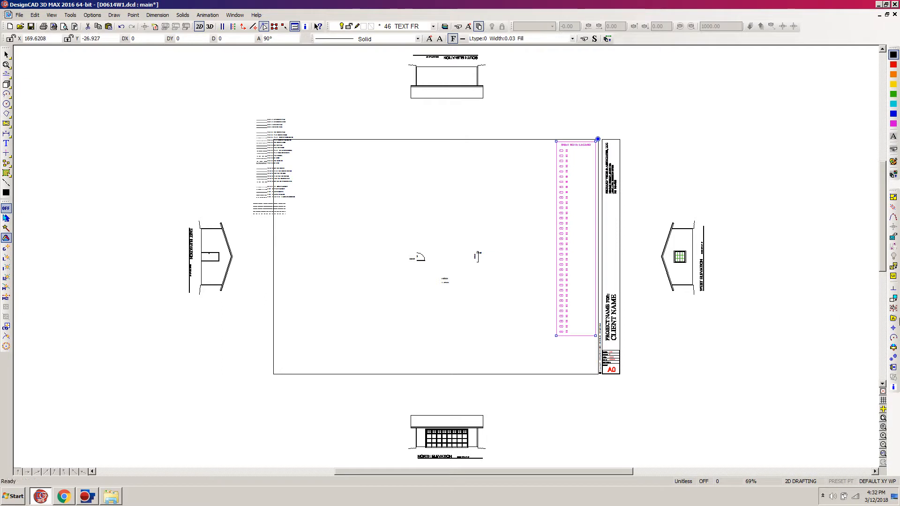
{"action": "left_click", "coordinate": [893, 308]}
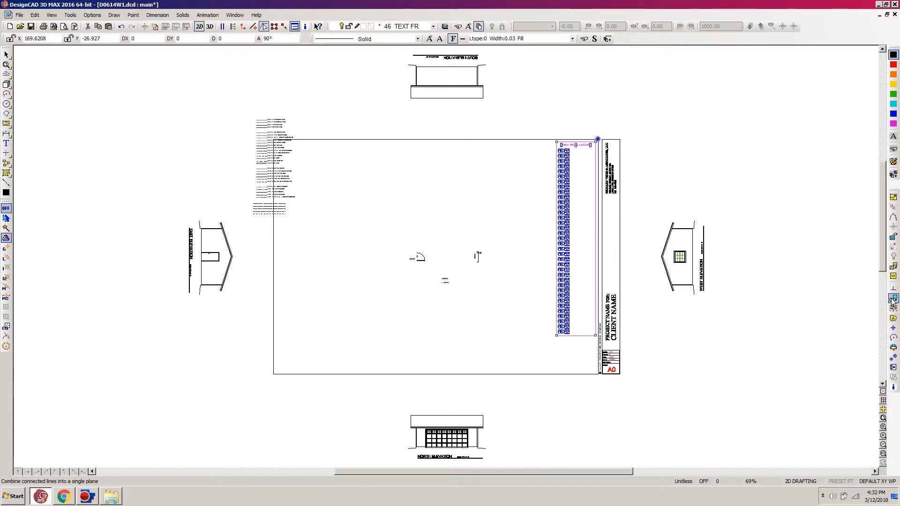
{"action": "left_click", "coordinate": [667, 230]}
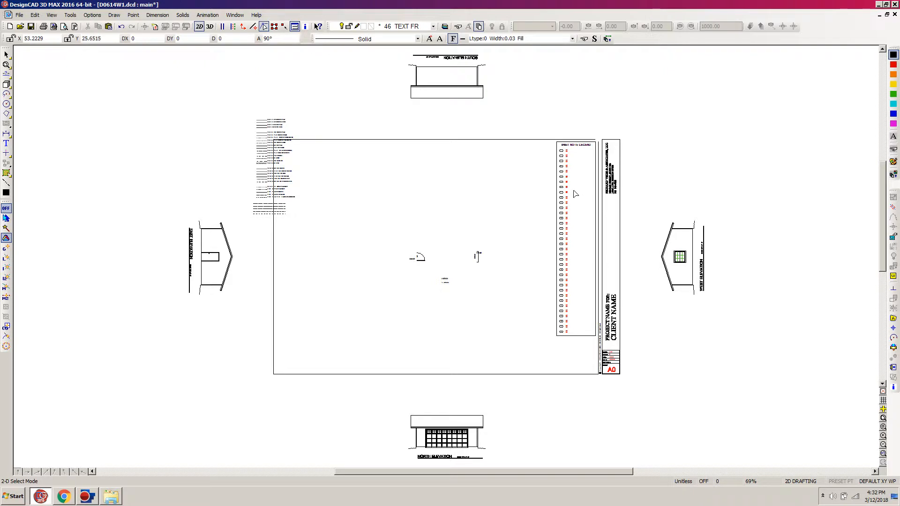
Compare the note rows of the inserted Sheet Note Legend with the legend in the D0614T1 Site1.dcd drawing
{"action": "key", "text": "w"}
{"action": "left_click", "coordinate": [624, 118]}
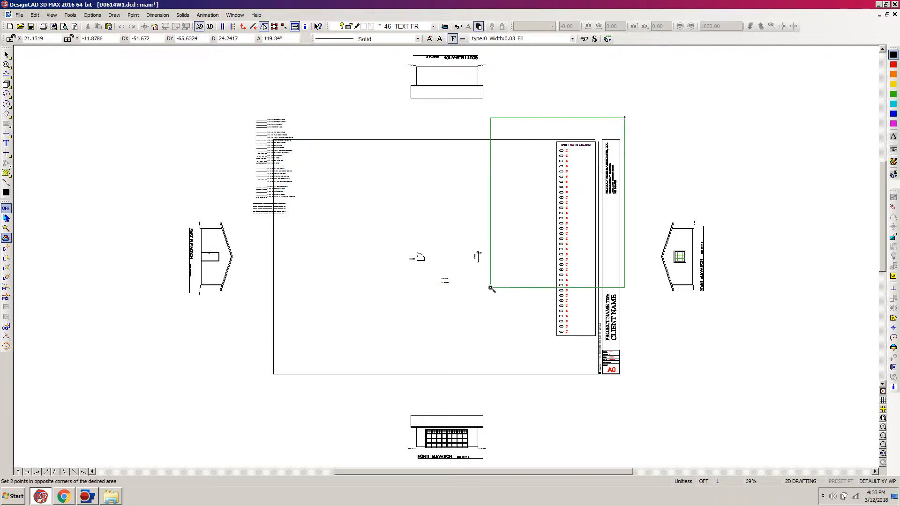
{"action": "left_click", "coordinate": [490, 233]}
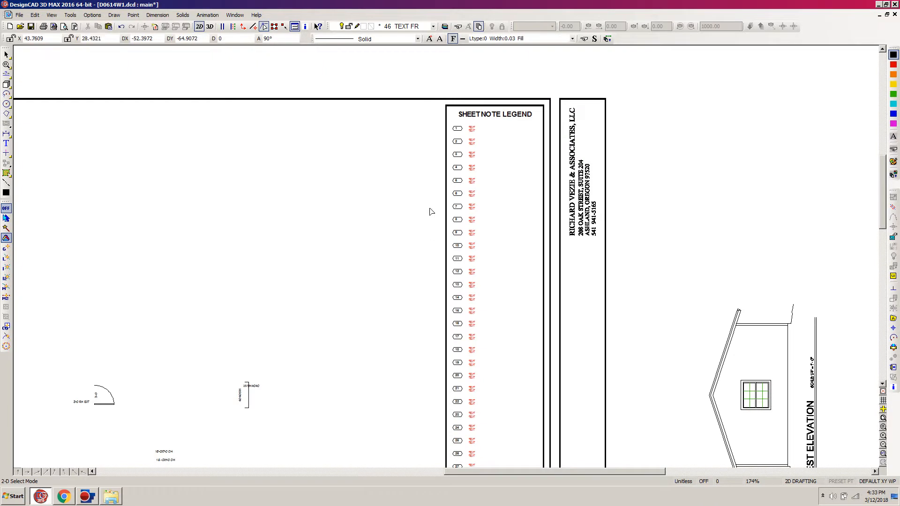
{"action": "key", "text": "w"}
{"action": "left_click", "coordinate": [615, 83]}
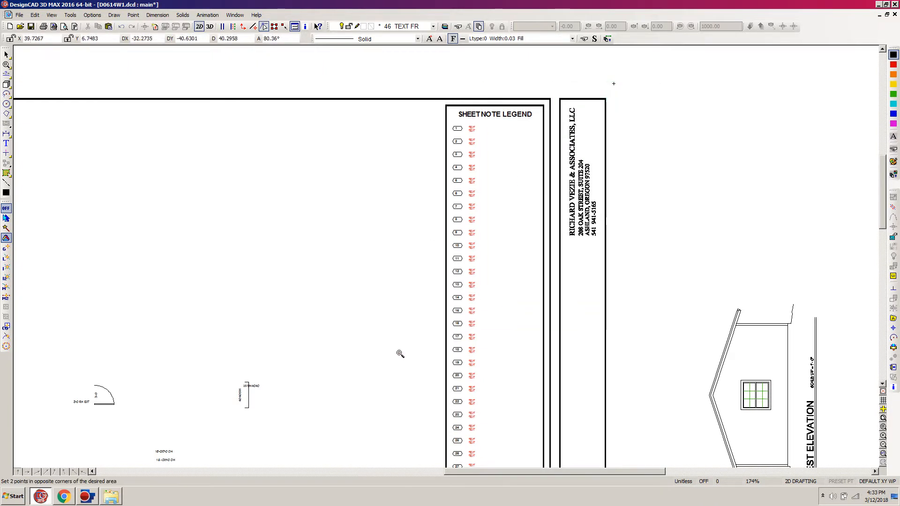
{"action": "left_click", "coordinate": [392, 370]}
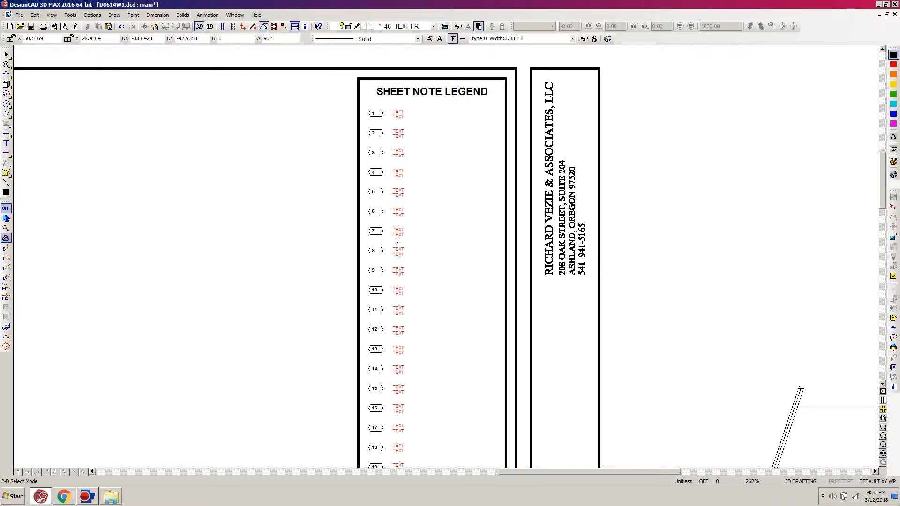
{"action": "left_click", "coordinate": [234, 16]}
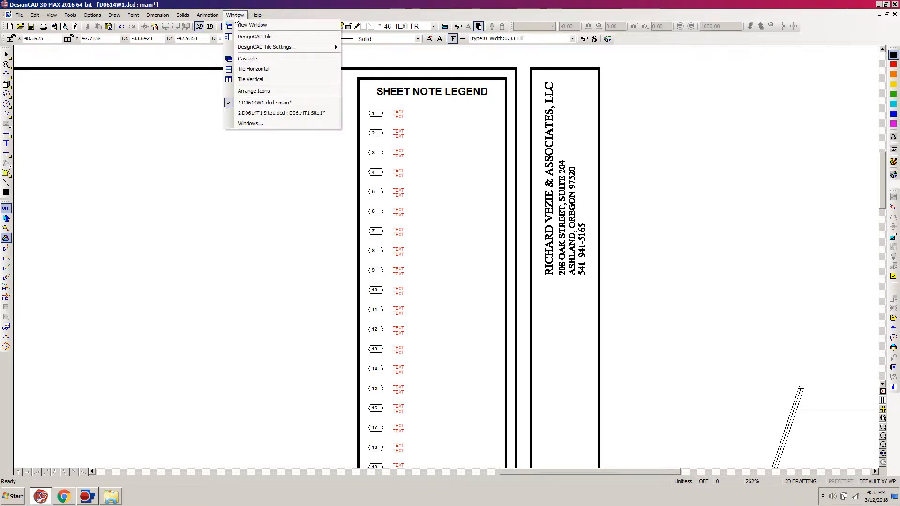
{"action": "left_click", "coordinate": [255, 113]}
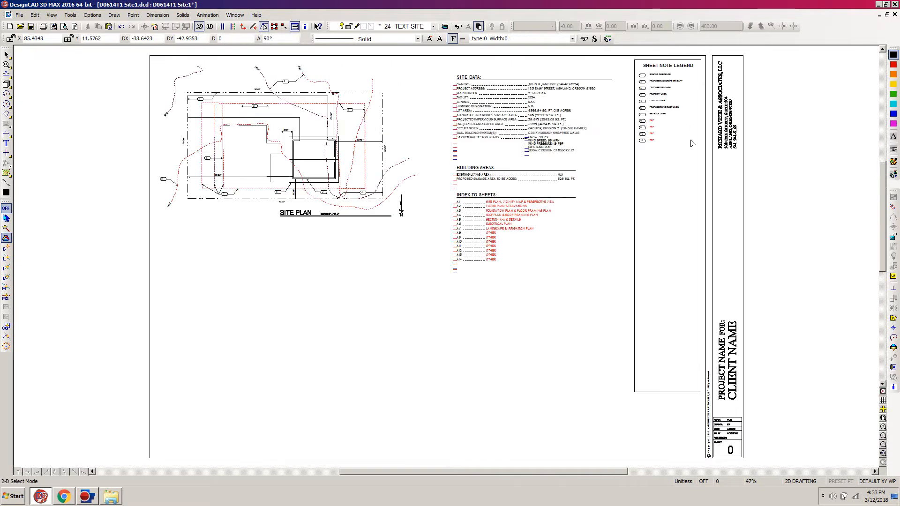
{"action": "left_click", "coordinate": [589, 216]}
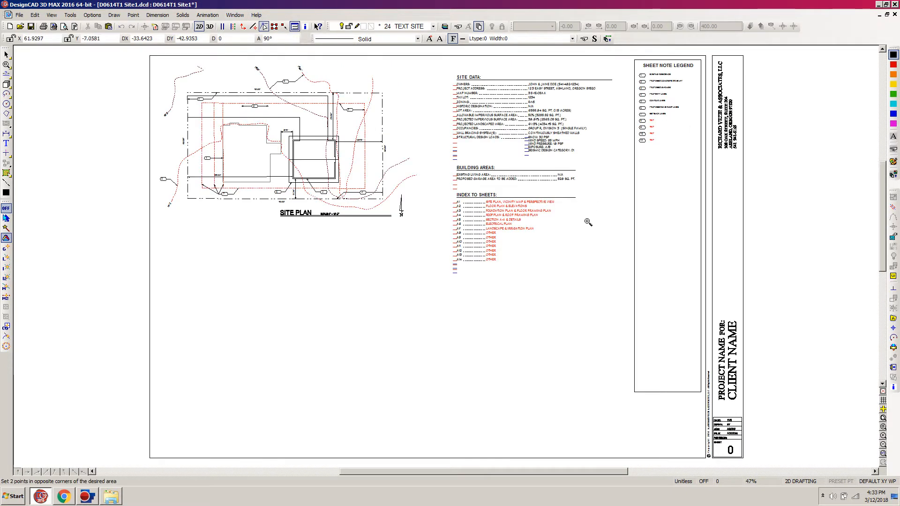
{"action": "left_click", "coordinate": [740, 51]}
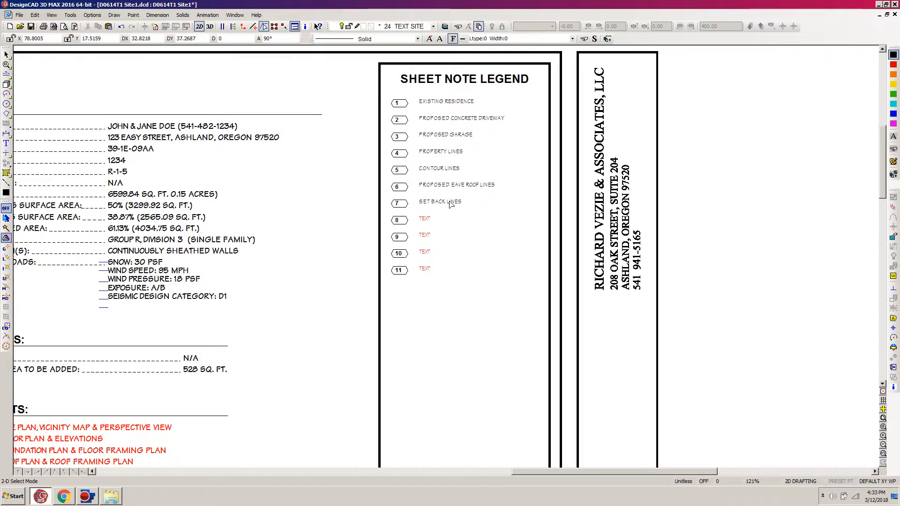
{"action": "left_click", "coordinate": [239, 15]}
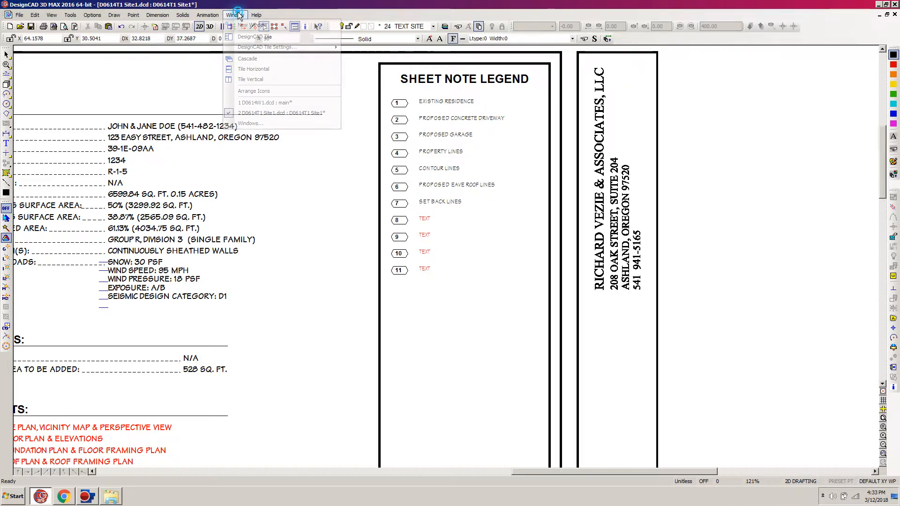
{"action": "left_click", "coordinate": [256, 103]}
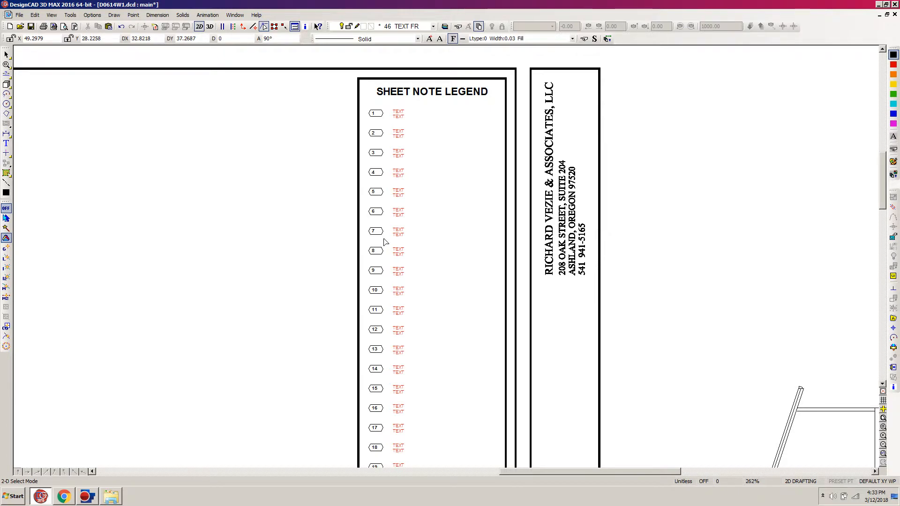
Delete note rows 1 to 6 and the second placeholder text line of note 7 from the inserted Sheet Note Legend
{"action": "left_click_drag", "start_coordinate": [436, 100], "coordinate": [302, 223]}
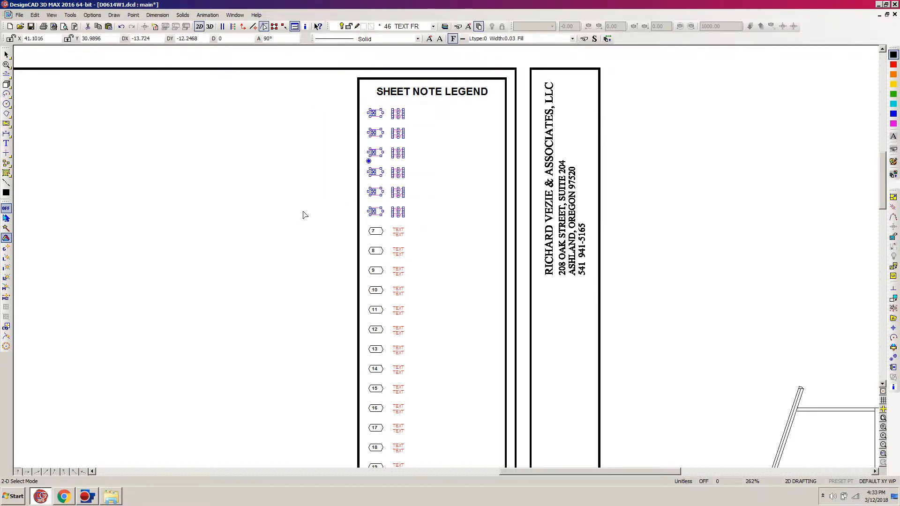
{"action": "key", "text": "Delete"}
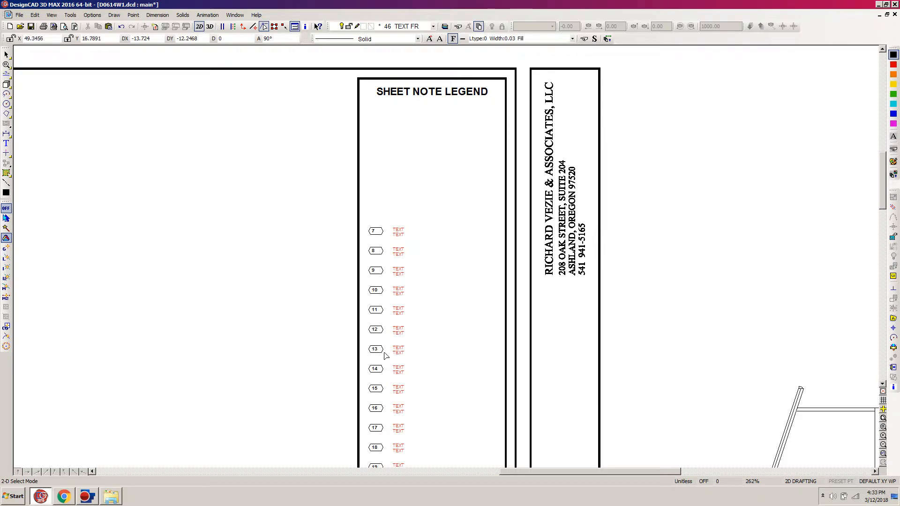
{"action": "left_click", "coordinate": [405, 237]}
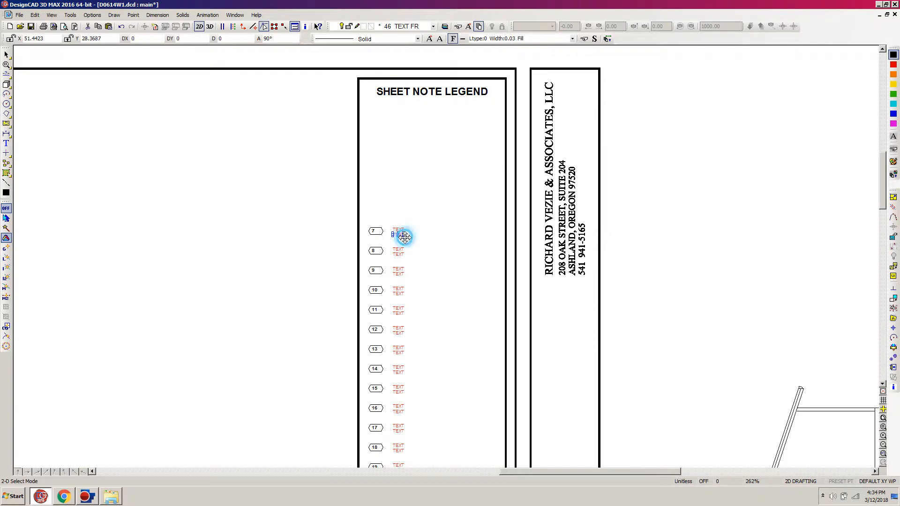
{"action": "key", "text": "Delete"}
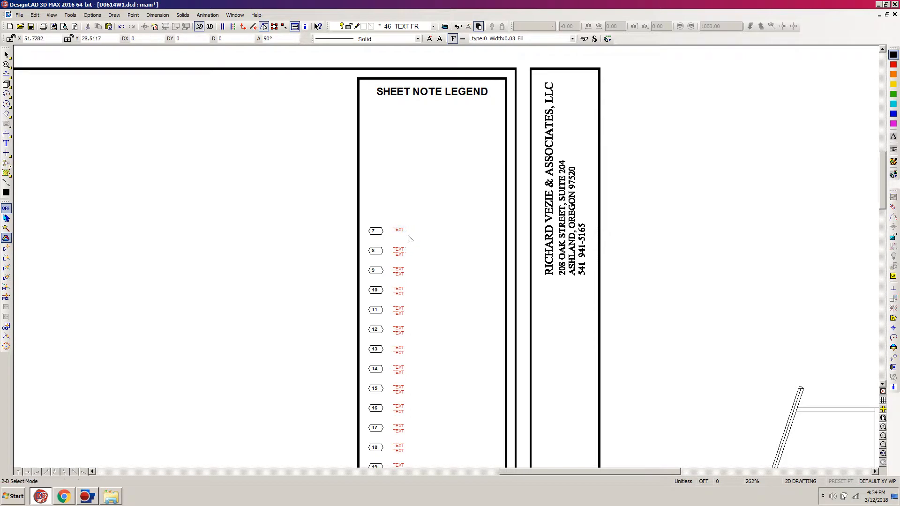
{"action": "key", "text": "w"}
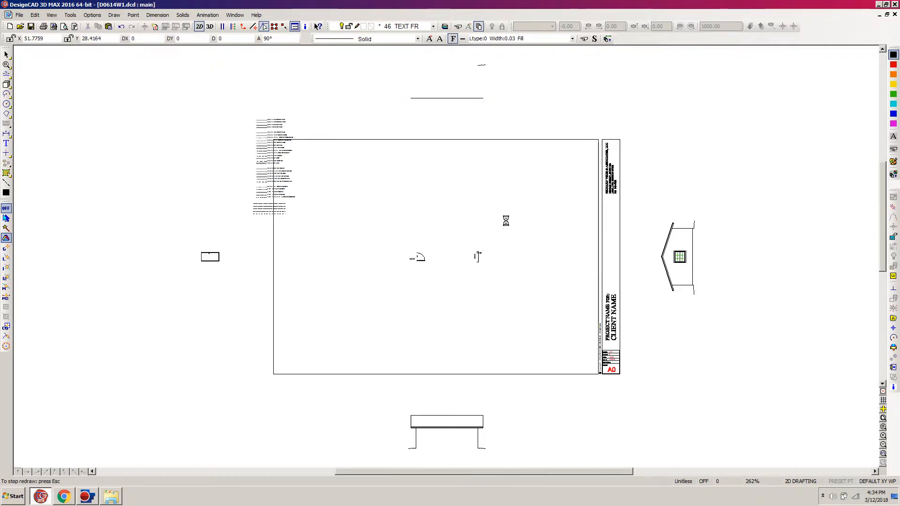
Move note rows 8 and below of the Sheet Note Legend slightly up to close the gap under note 7
{"action": "key", "text": "z"}
{"action": "left_click", "coordinate": [544, 165]}
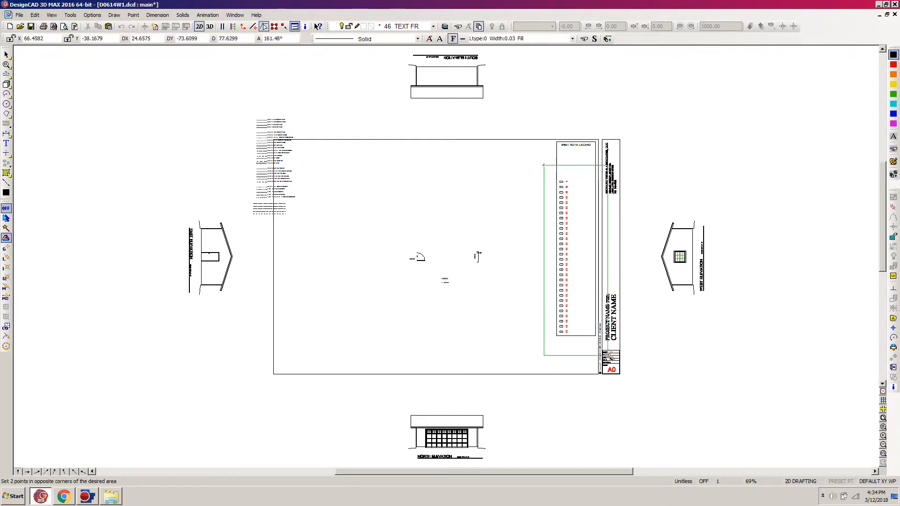
{"action": "left_click", "coordinate": [626, 375]}
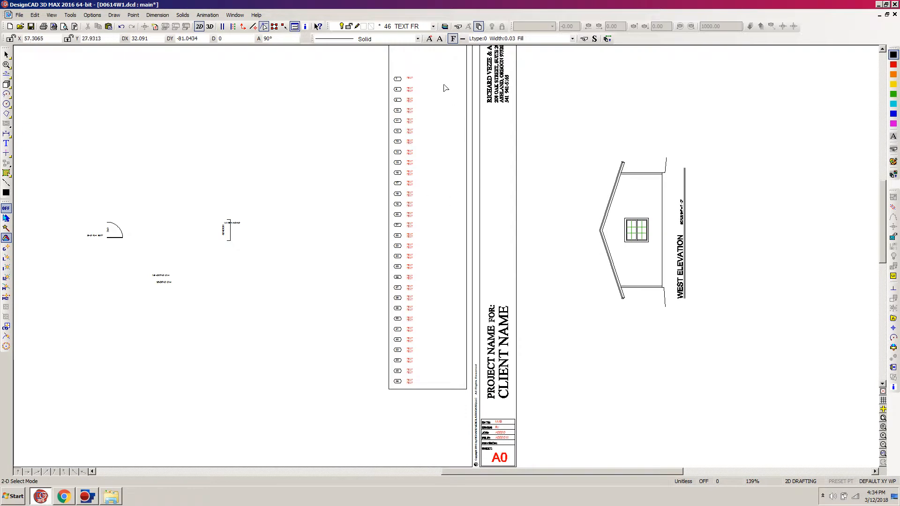
{"action": "left_click_drag", "start_coordinate": [442, 84], "coordinate": [280, 411]}
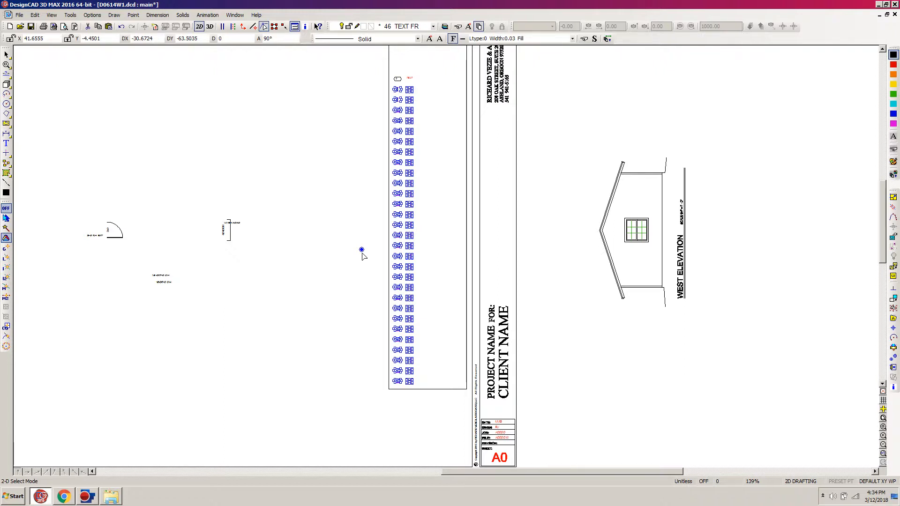
{"action": "left_click", "coordinate": [361, 250]}
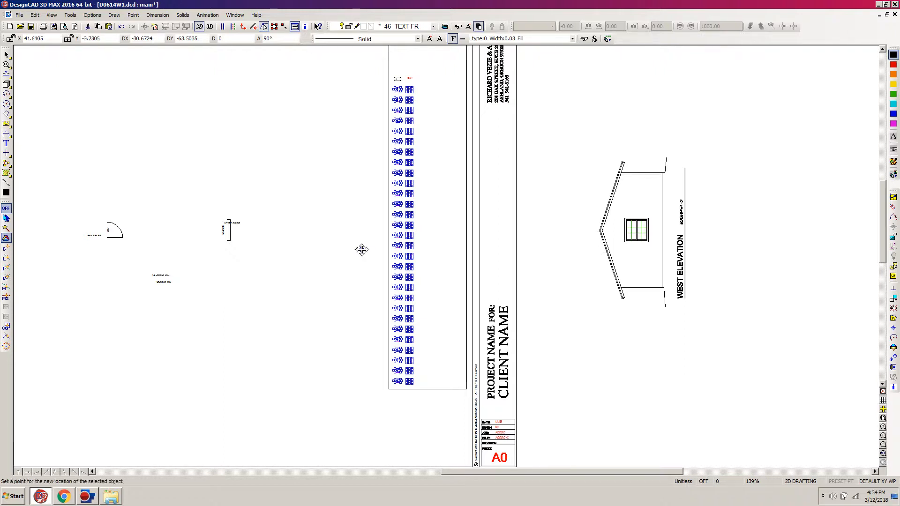
{"action": "key", "text": "m"}
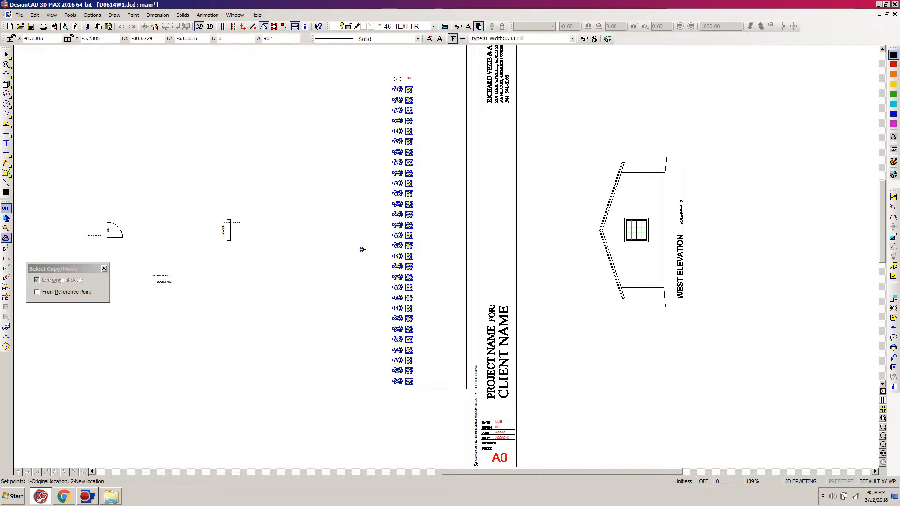
{"action": "left_click", "coordinate": [361, 248]}
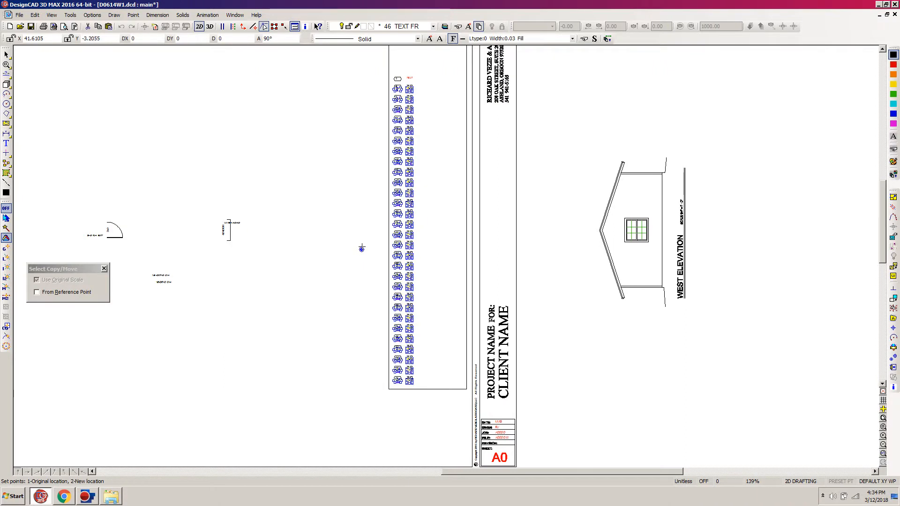
{"action": "left_click", "coordinate": [362, 246]}
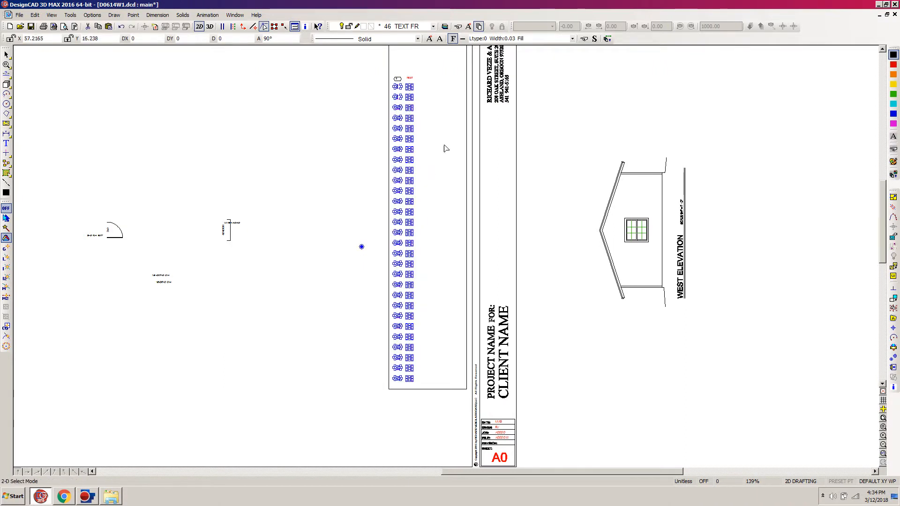
{"action": "left_click", "coordinate": [429, 169]}
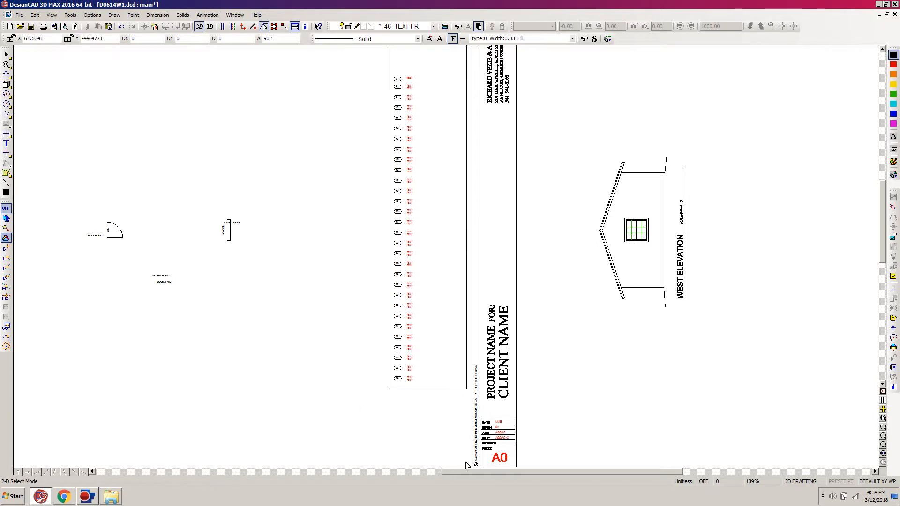
Switch to the D0614 SHEET NOTES 1 spreadsheet in Chrome
{"action": "mouse_move", "coordinate": [465, 472]}
{"action": "left_mouse_down"}
{"action": "mouse_move", "coordinate": [377, 477]}
{"action": "mouse_move", "coordinate": [437, 470]}
{"action": "left_mouse_up"}
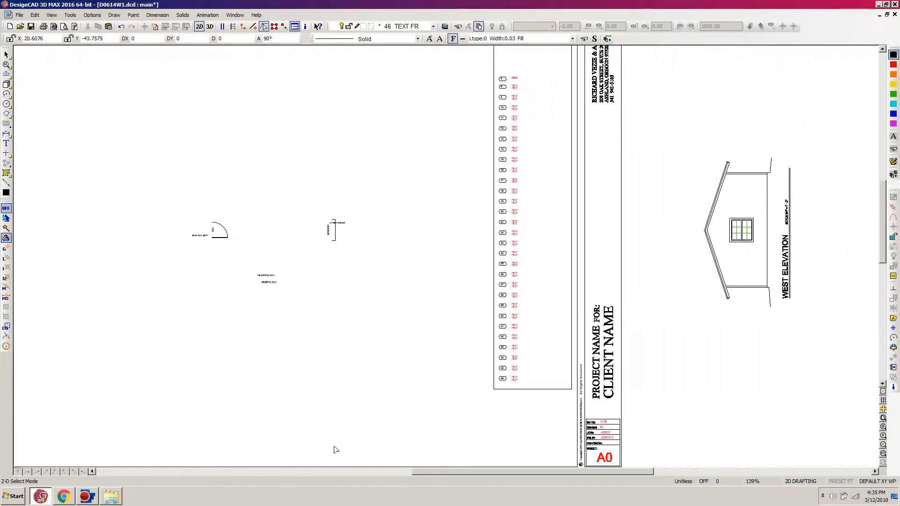
{"action": "left_click", "coordinate": [64, 498]}
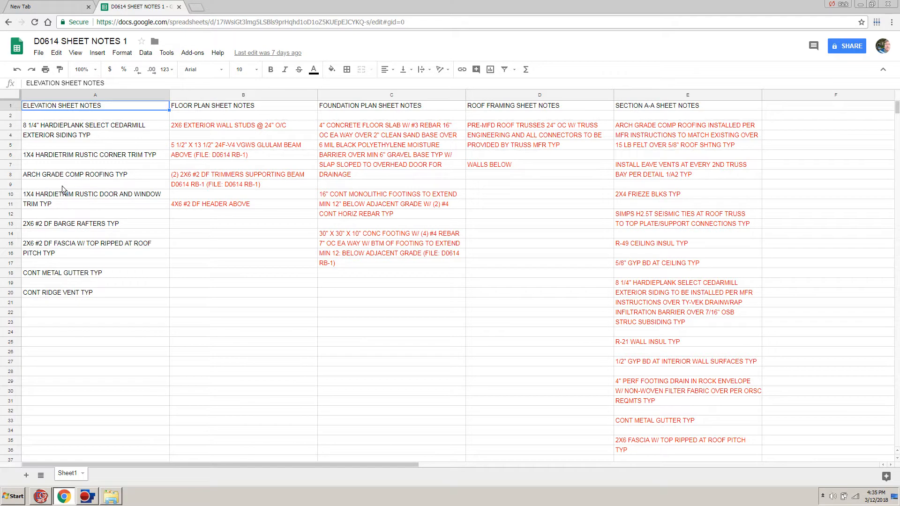
{"action": "left_click", "coordinate": [59, 126]}
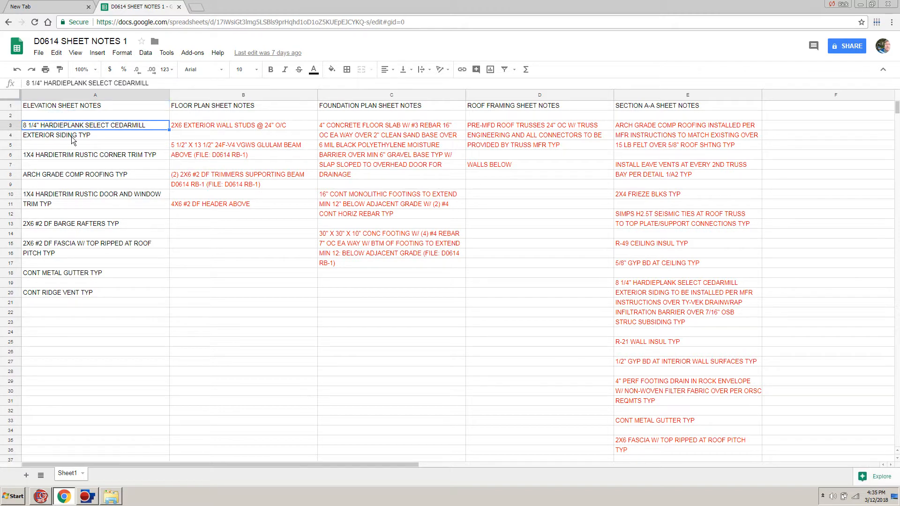
{"action": "left_click", "coordinate": [54, 136], "text": "ctrl"}
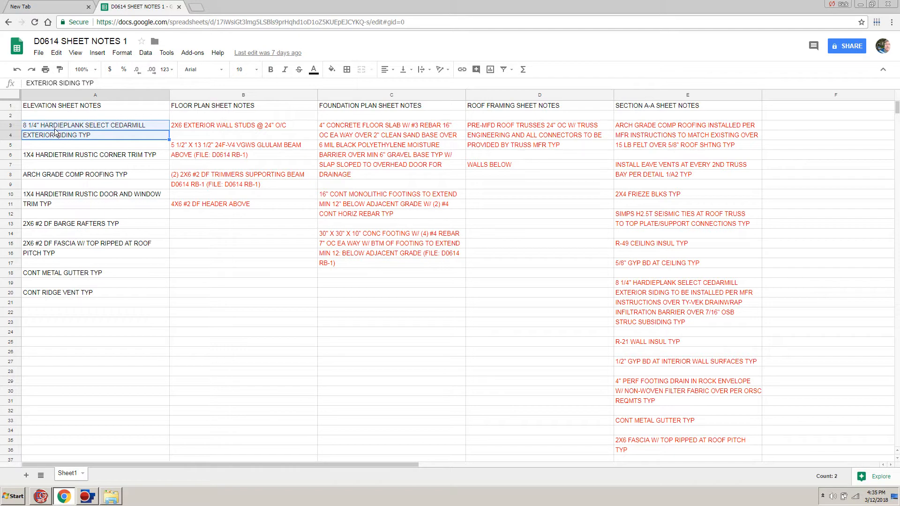
{"action": "left_click", "coordinate": [56, 128]}
{"action": "right_click", "coordinate": [56, 130]}
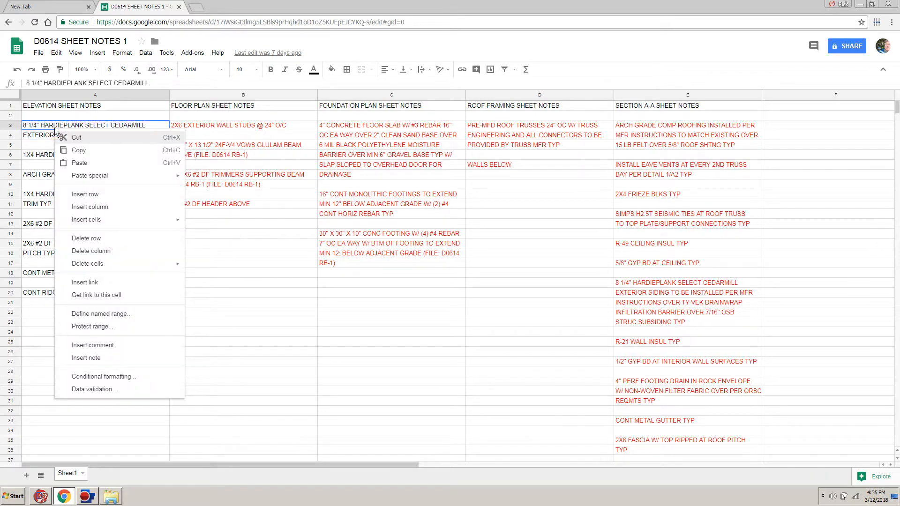
{"action": "left_click", "coordinate": [73, 151]}
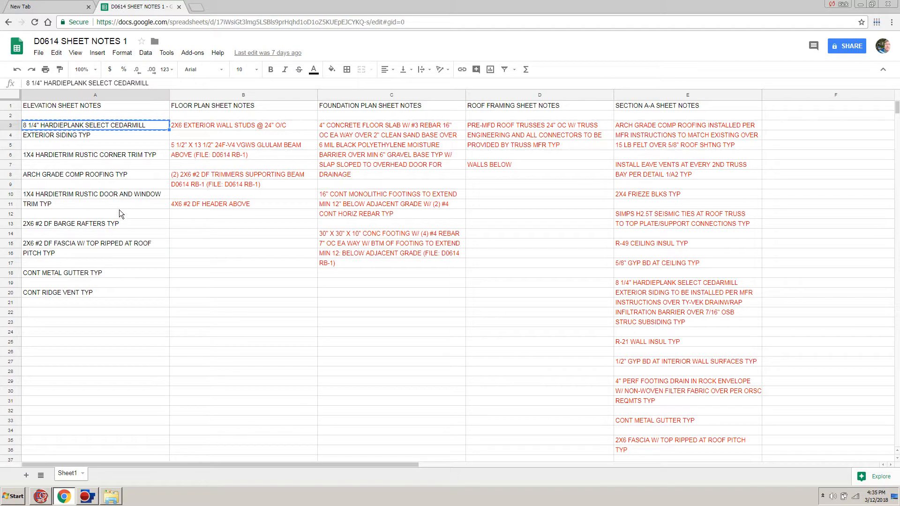
{"action": "left_click", "coordinate": [95, 347]}
{"action": "key", "text": "Escape"}
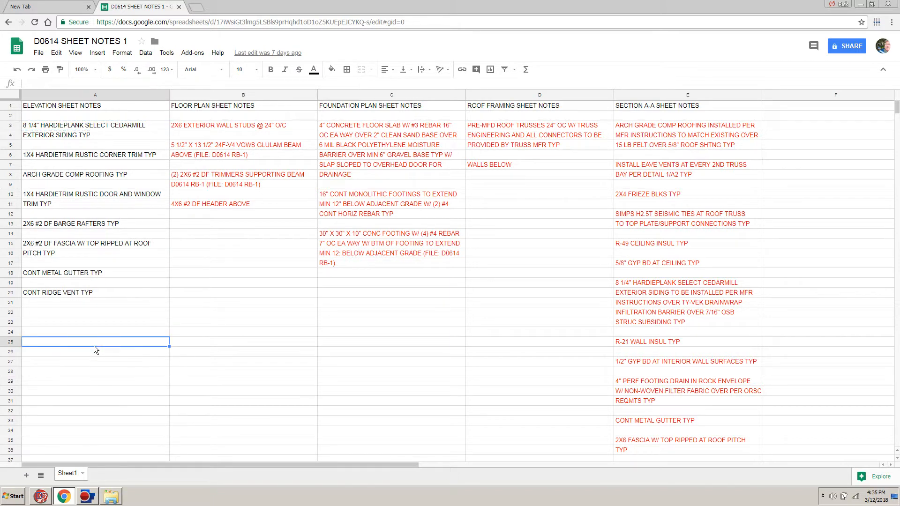
Copy the two-line HardiePlank siding note in cells A3:A4 and switch back to DesignCAD
{"action": "left_click_drag", "start_coordinate": [77, 125], "coordinate": [78, 137]}
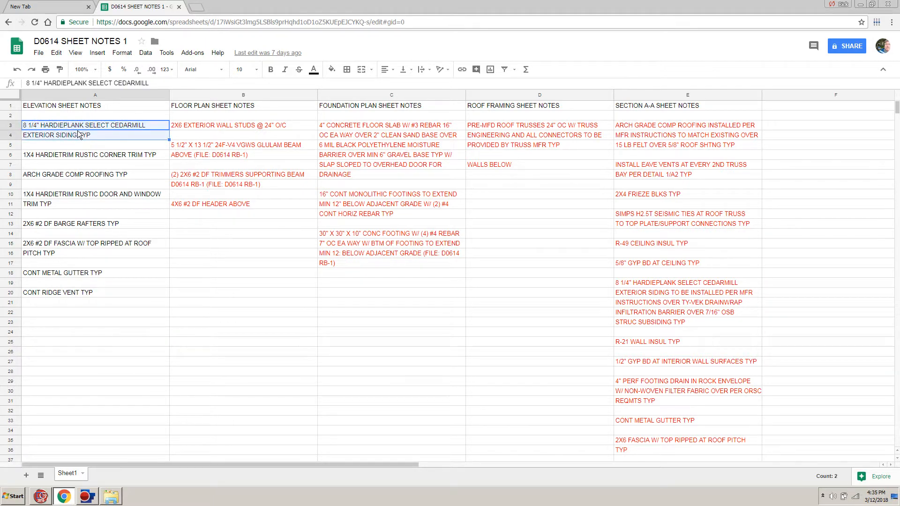
{"action": "key", "text": "ctrl+c"}
{"action": "left_click", "coordinate": [41, 496]}
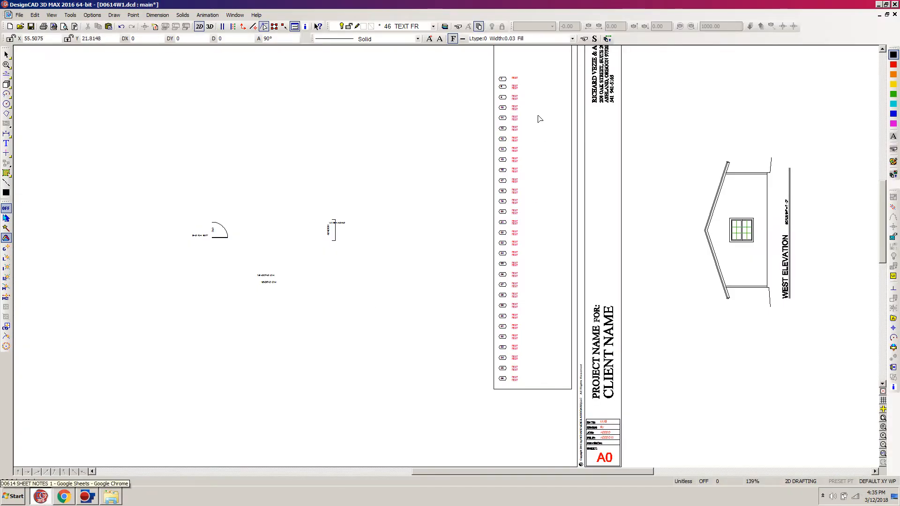
Prepare a text block at a 90° angle containing the copied note "8 1/4" HARDIEPLANK SELECT CEDARMILL EXTERIOR SIDING TYP"
{"action": "key", "text": "z"}
{"action": "left_click", "coordinate": [459, 75]}
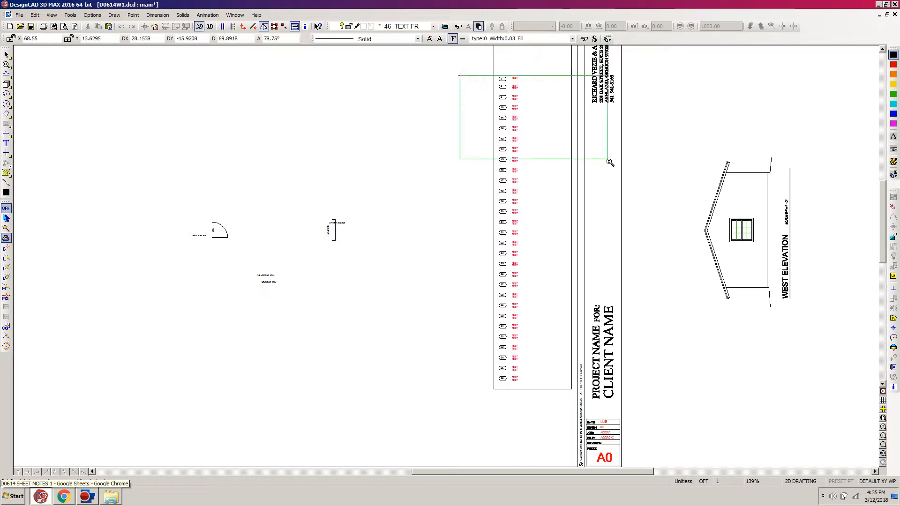
{"action": "left_click", "coordinate": [645, 196]}
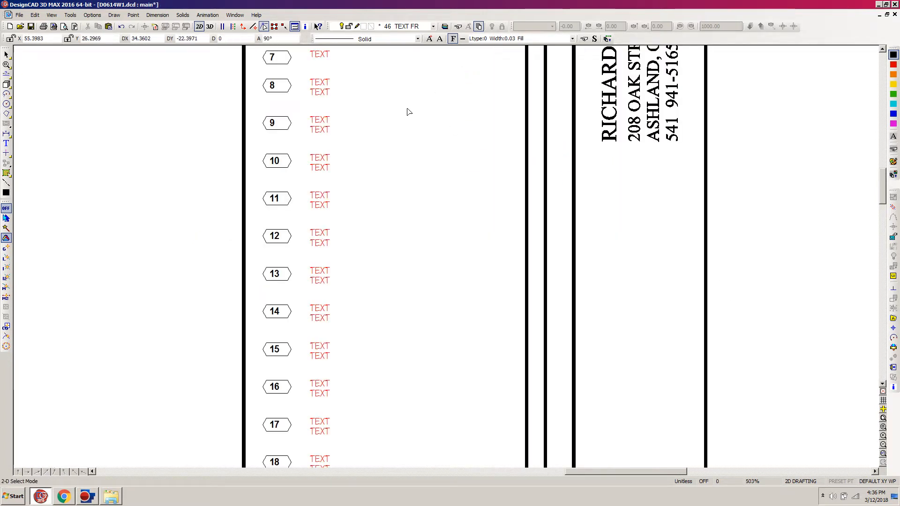
{"action": "scroll", "coordinate": [408, 113], "scroll_direction": "up", "scroll_amount": 2}
{"action": "scroll", "coordinate": [388, 143], "scroll_direction": "up", "scroll_amount": 1}
{"action": "scroll", "coordinate": [385, 144], "scroll_direction": "up", "scroll_amount": 1}
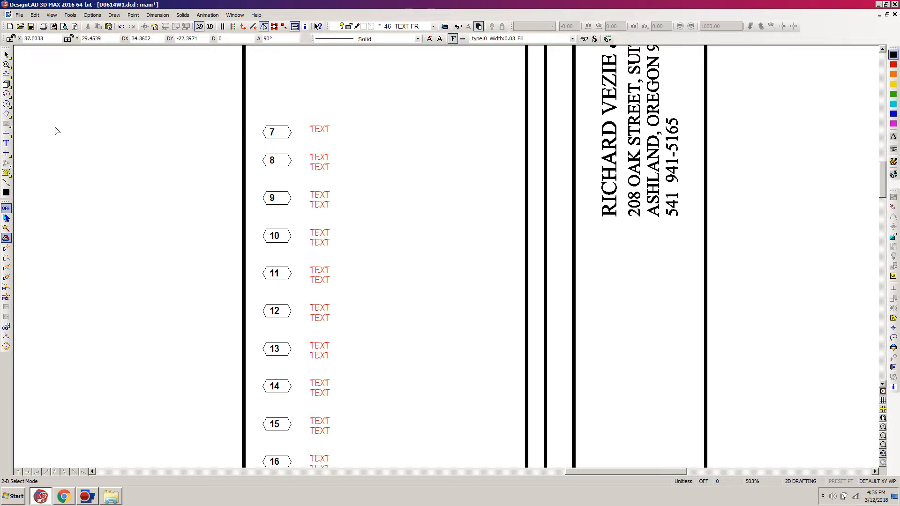
{"action": "left_click", "coordinate": [6, 144]}
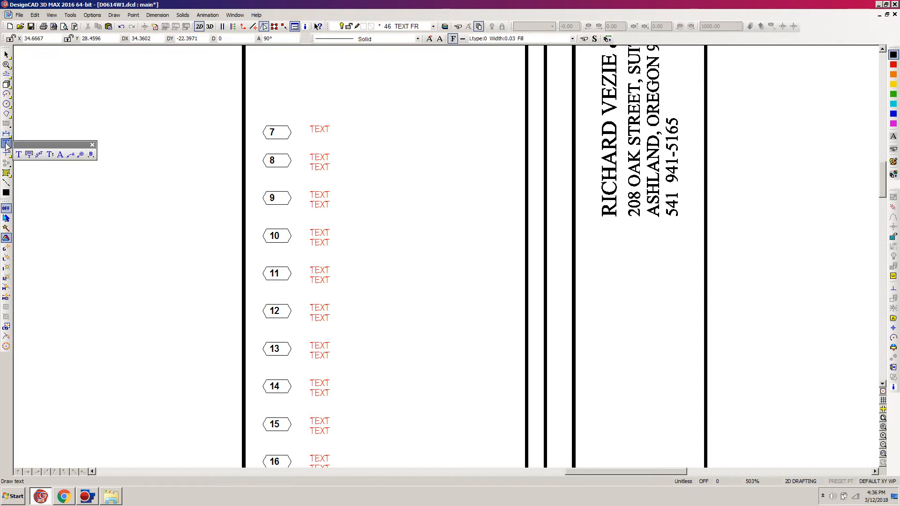
{"action": "left_click", "coordinate": [30, 155]}
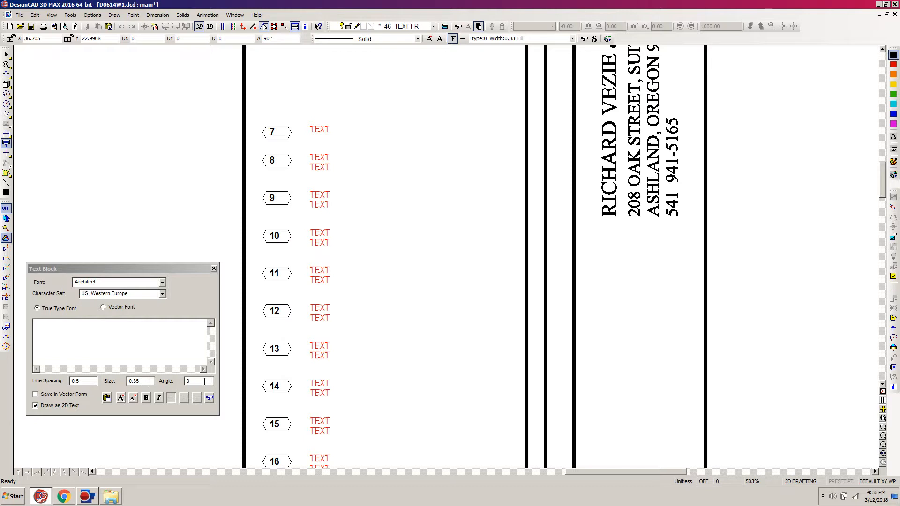
{"action": "left_click", "coordinate": [201, 381]}
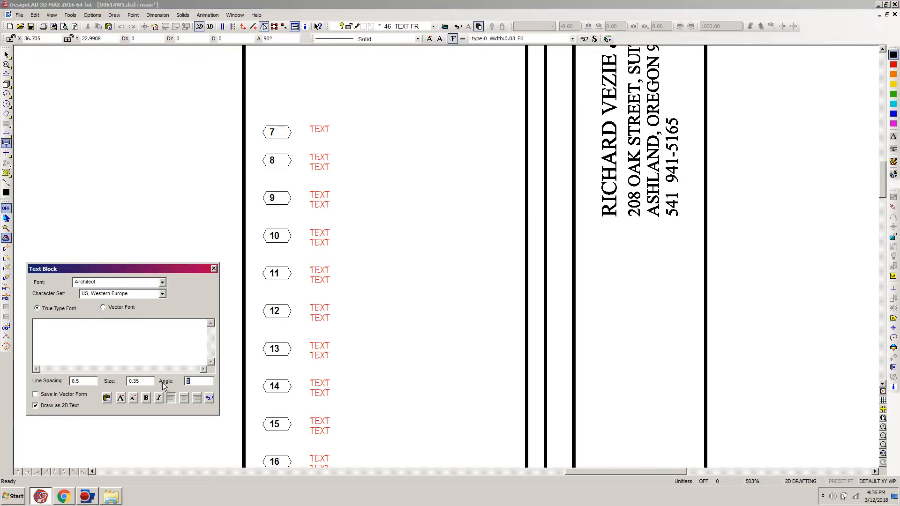
{"action": "type", "text": "9"}
{"action": "key", "text": "Return"}
{"action": "left_click", "coordinate": [55, 326]}
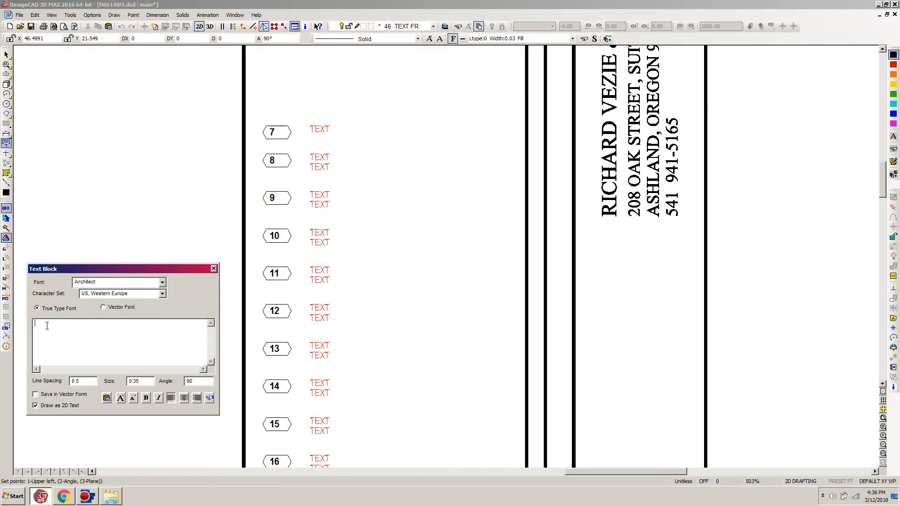
{"action": "key", "text": "ctrl+v"}
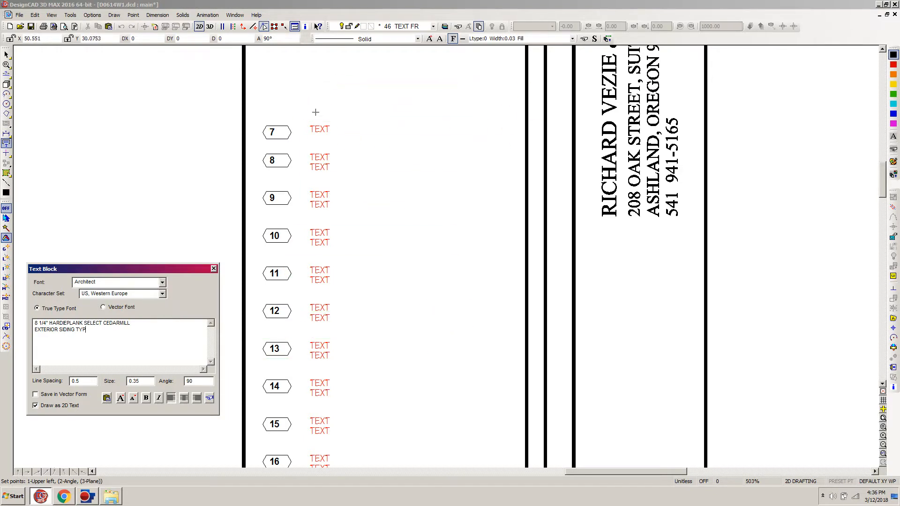
Place the siding text block beside note 7 at the placeholder's upper-left corner and delete the red TEXT placeholder there
{"action": "key", "text": "Escape"}
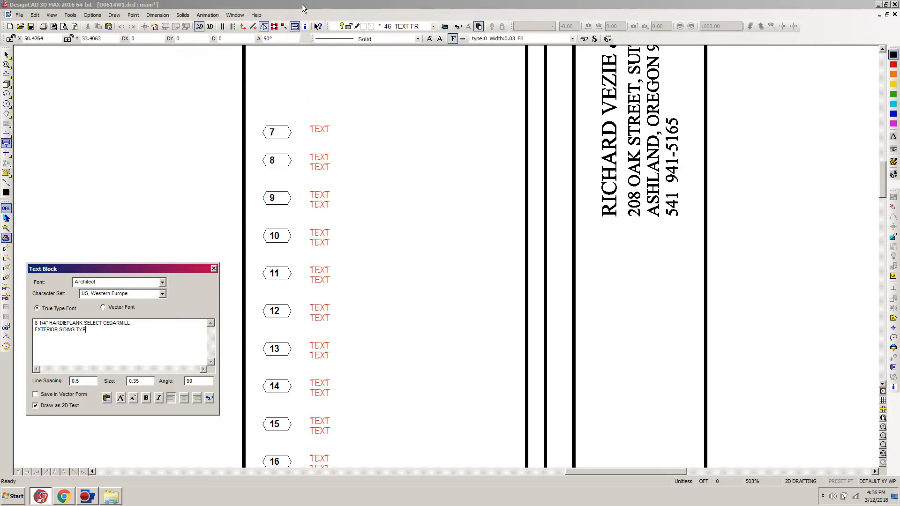
{"action": "left_click", "coordinate": [302, 5]}
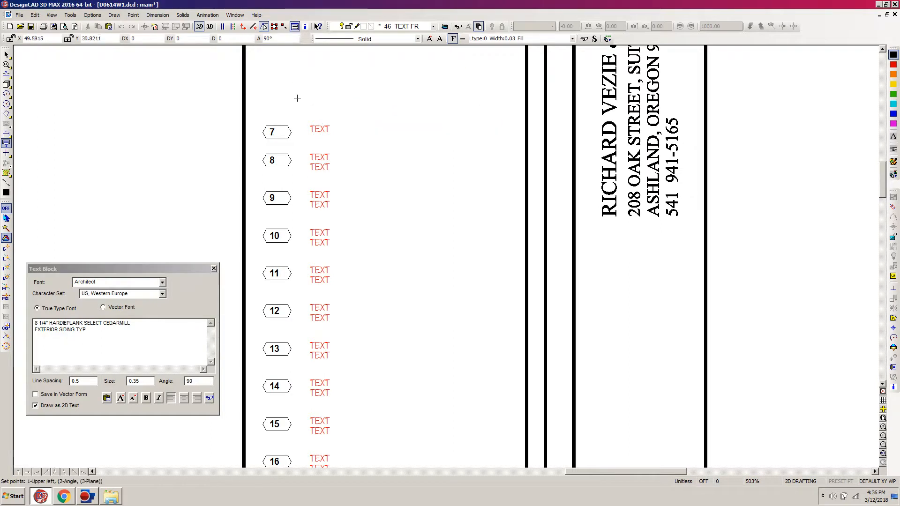
{"action": "left_click", "coordinate": [308, 123]}
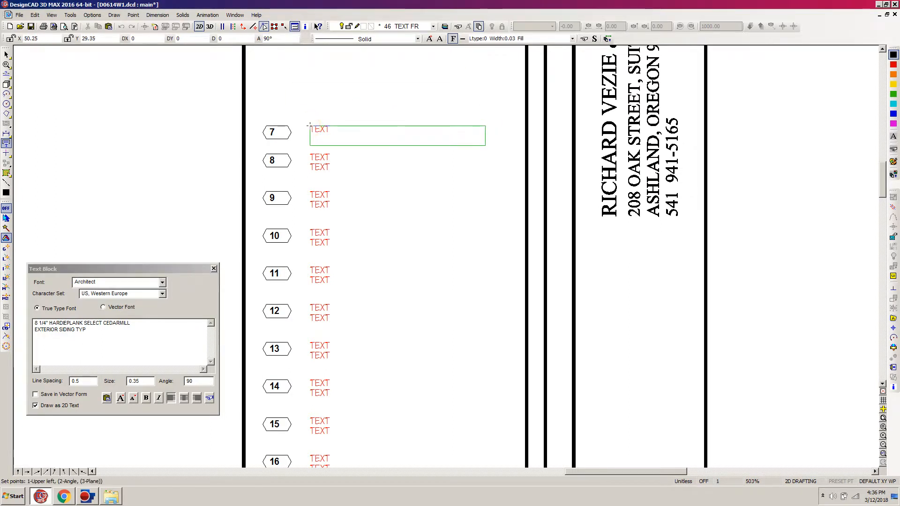
{"action": "left_click", "coordinate": [342, 123]}
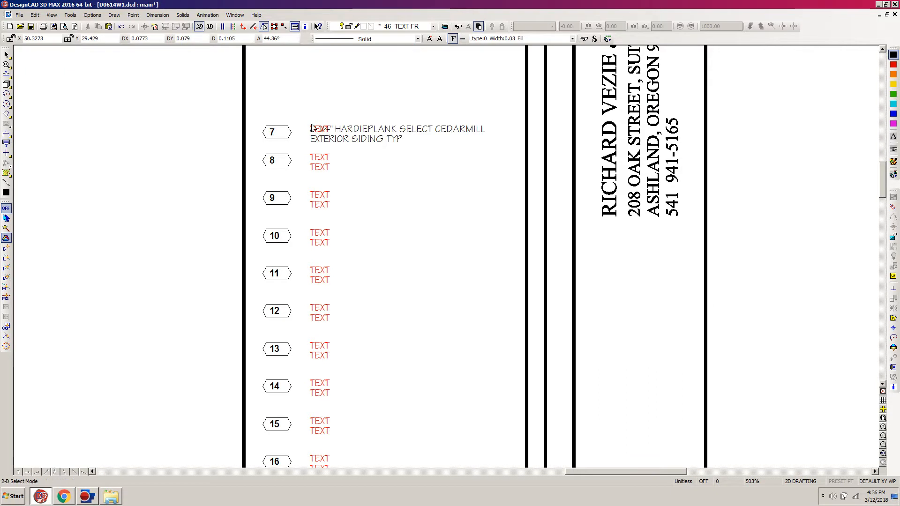
{"action": "left_click_drag", "start_coordinate": [353, 107], "coordinate": [300, 151]}
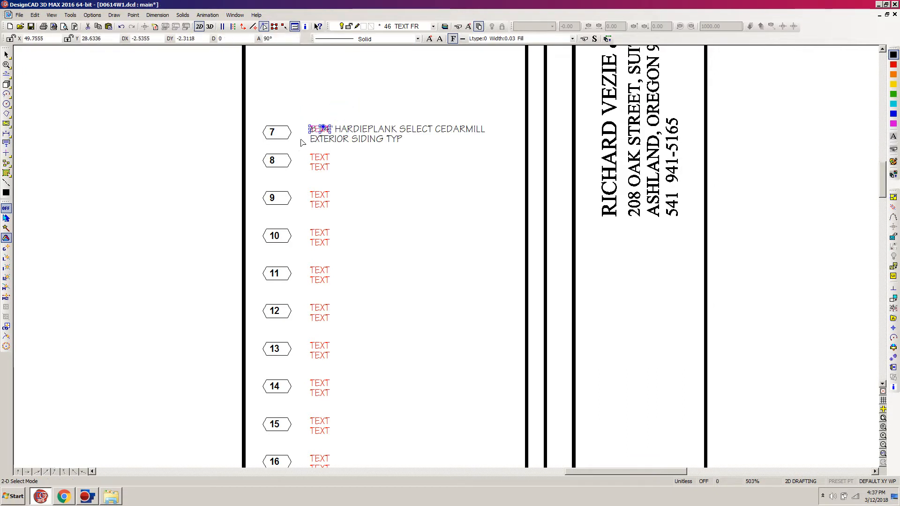
{"action": "key", "text": "Delete"}
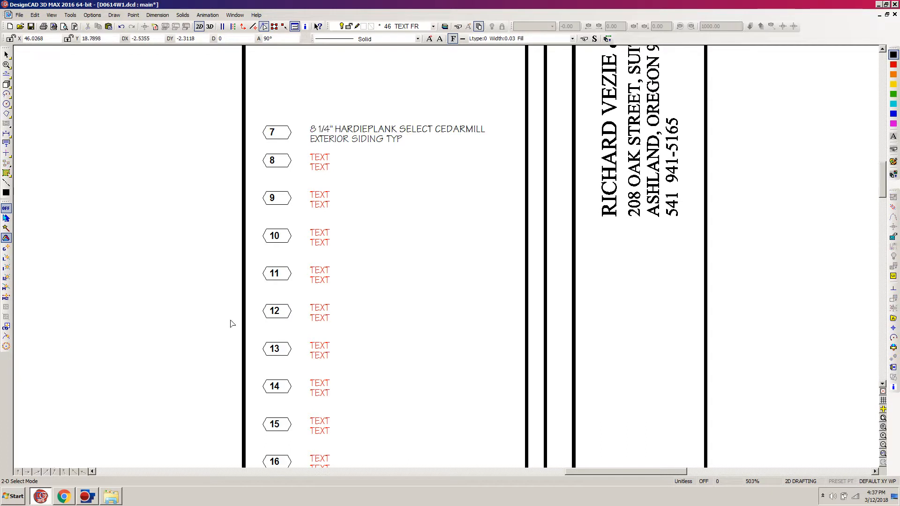
Mark the siding note in cells A3:A4 of the Chrome spreadsheet as used with red text and return to DesignCAD
{"action": "left_click", "coordinate": [63, 498]}
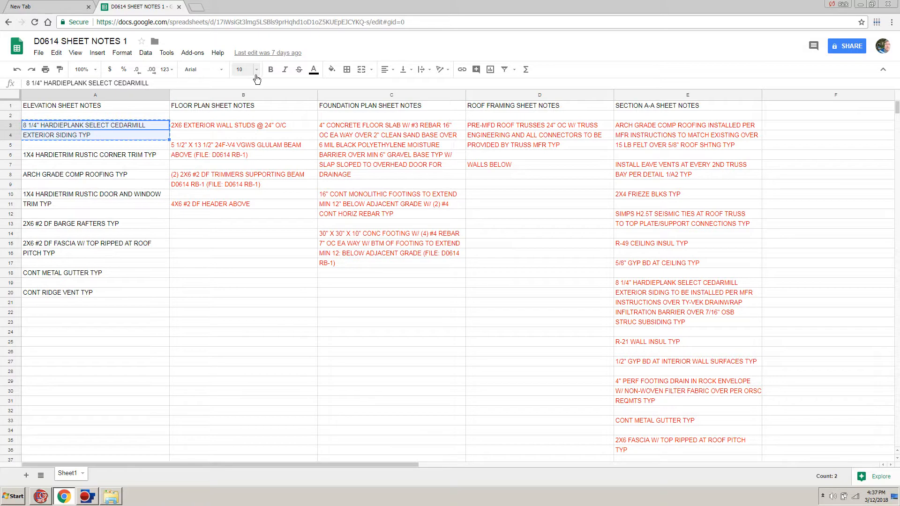
{"action": "left_click", "coordinate": [314, 71]}
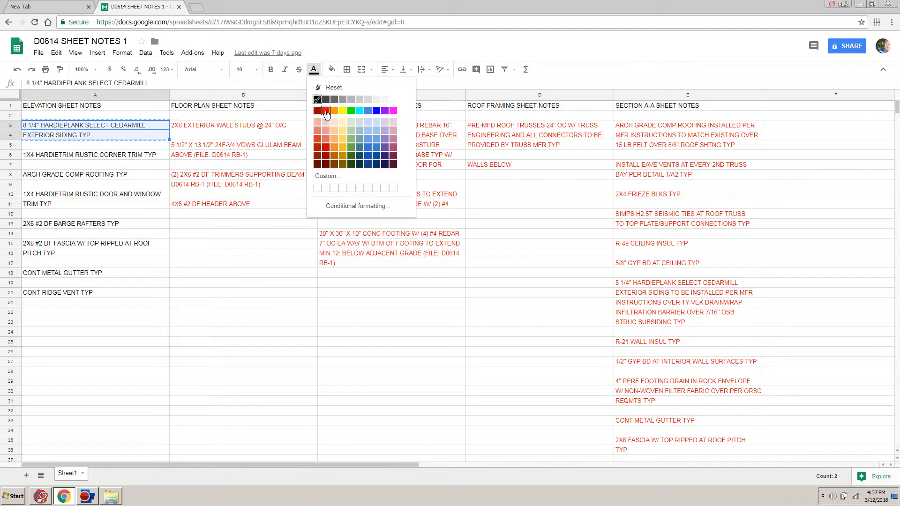
{"action": "left_click", "coordinate": [326, 112]}
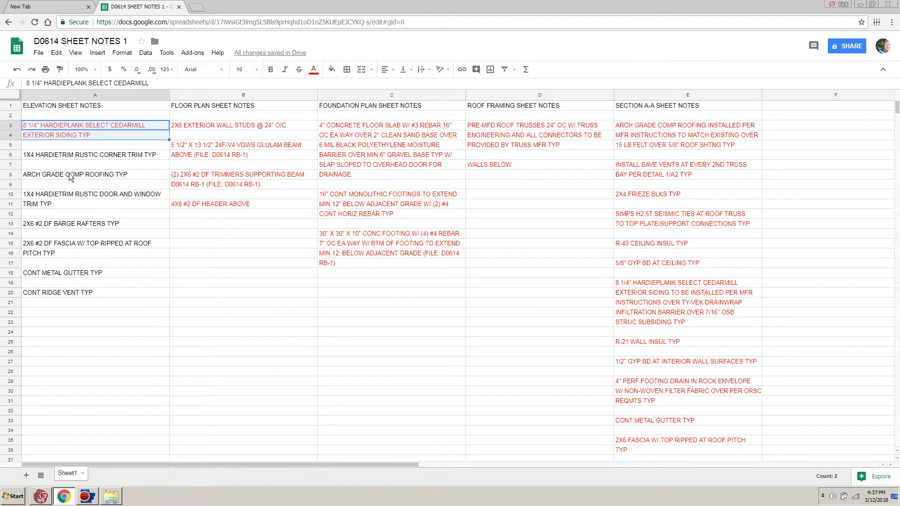
{"action": "left_click", "coordinate": [41, 495]}
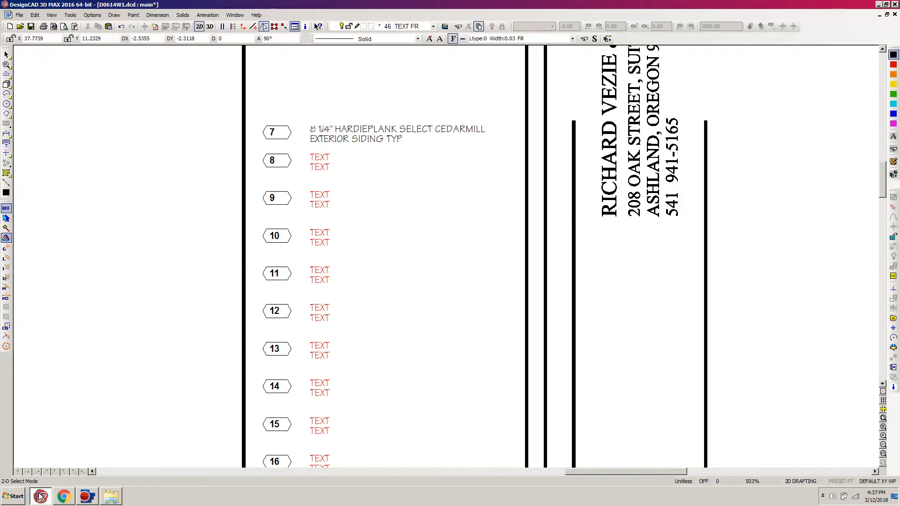
Delete the second red TEXT placeholder line beside note 8 and the one beside note 9
{"action": "left_click", "coordinate": [328, 168]}
{"action": "left_click", "coordinate": [331, 170]}
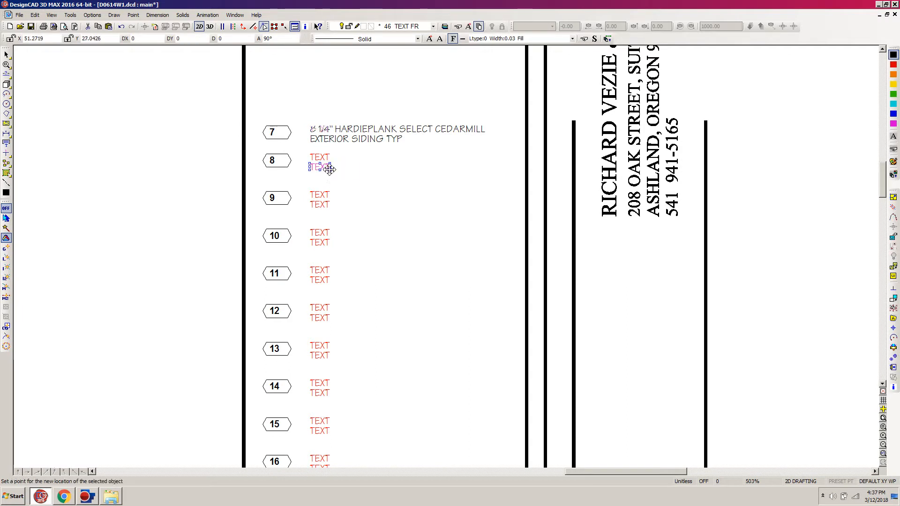
{"action": "key", "text": "Delete"}
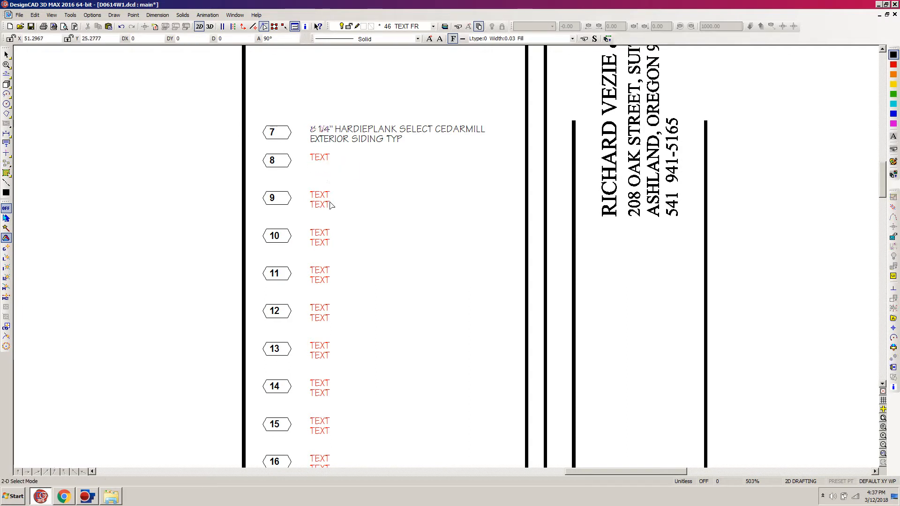
{"action": "left_click", "coordinate": [325, 205]}
{"action": "key", "text": "Delete"}
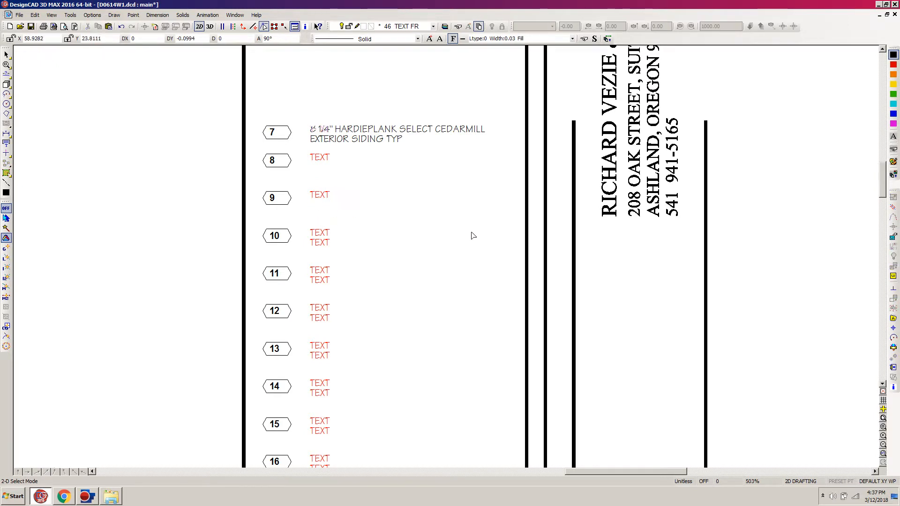
Move note 9 and all the notes below it up in the Sheet Note Legend to tighten the gap under note 8
{"action": "scroll", "coordinate": [458, 238], "scroll_direction": "down", "scroll_amount": 2}
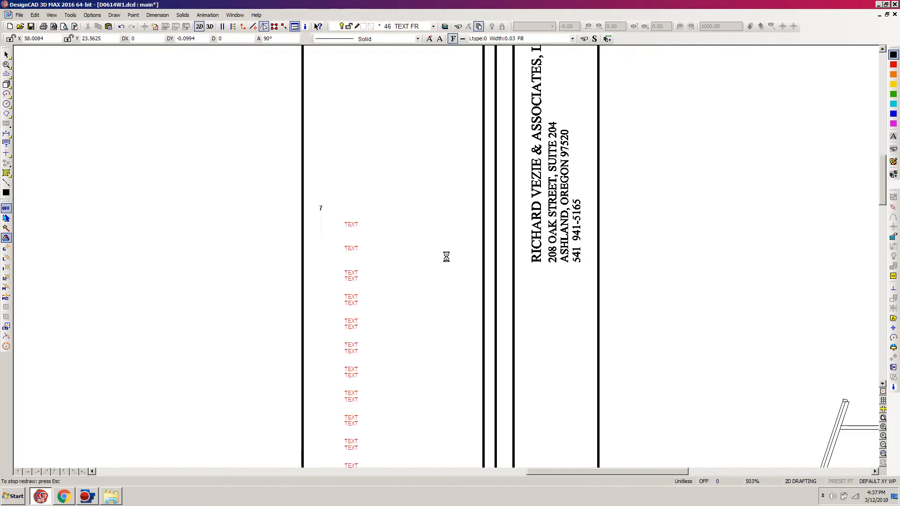
{"action": "scroll", "coordinate": [355, 321], "scroll_direction": "down", "scroll_amount": 3}
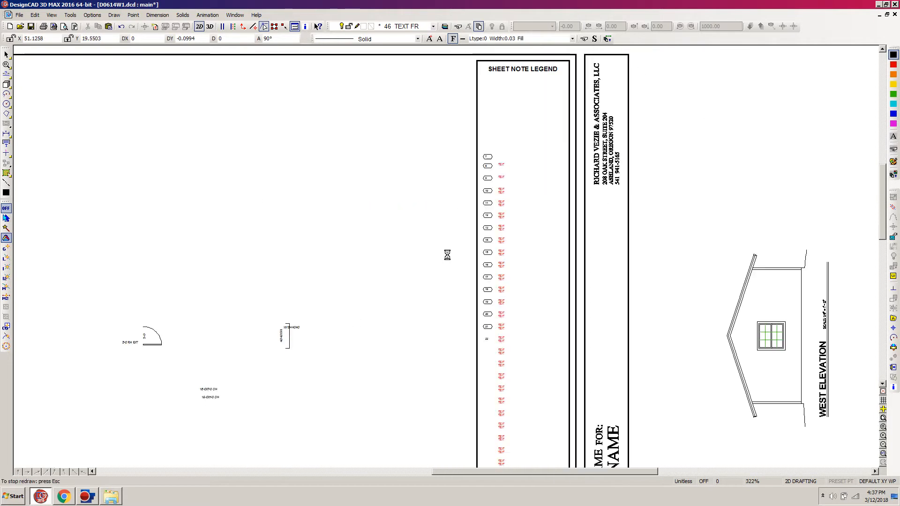
{"action": "scroll", "coordinate": [511, 264], "scroll_direction": "down", "scroll_amount": 3}
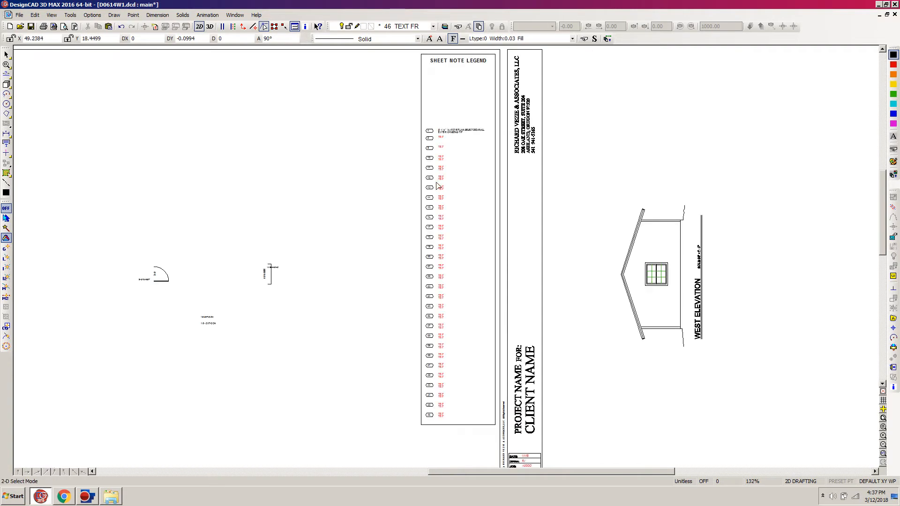
{"action": "left_click_drag", "start_coordinate": [476, 140], "coordinate": [291, 448]}
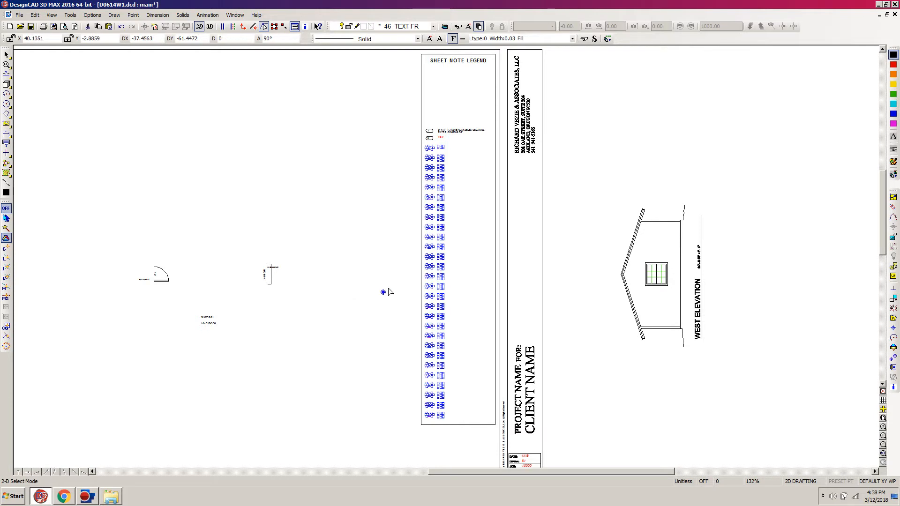
{"action": "left_click", "coordinate": [382, 291]}
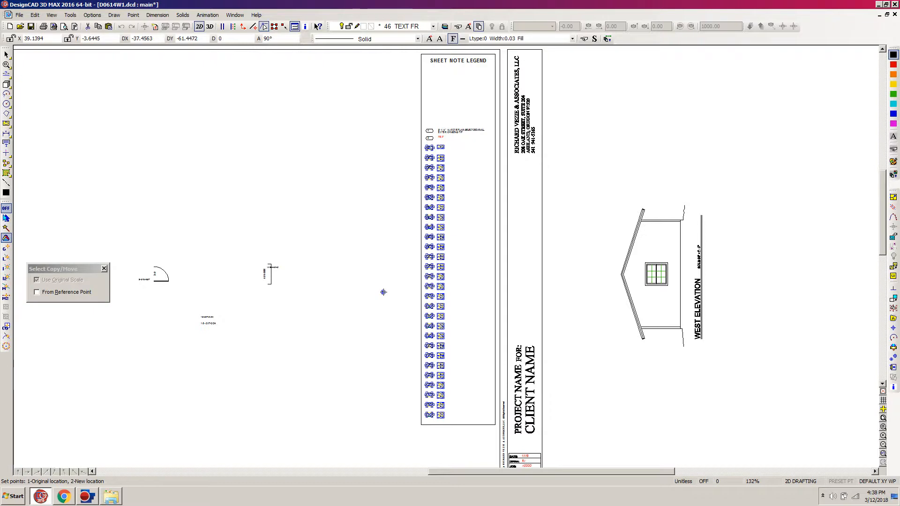
{"action": "left_click", "coordinate": [383, 292]}
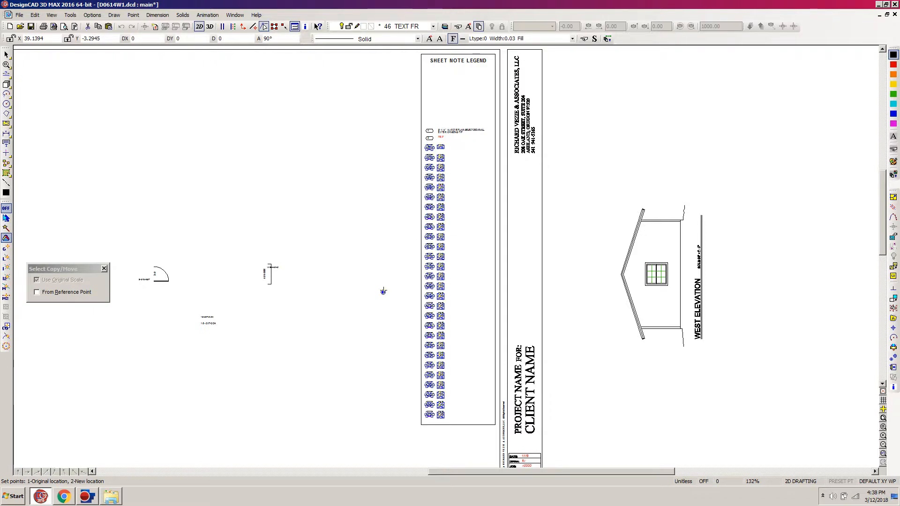
{"action": "left_click", "coordinate": [383, 291]}
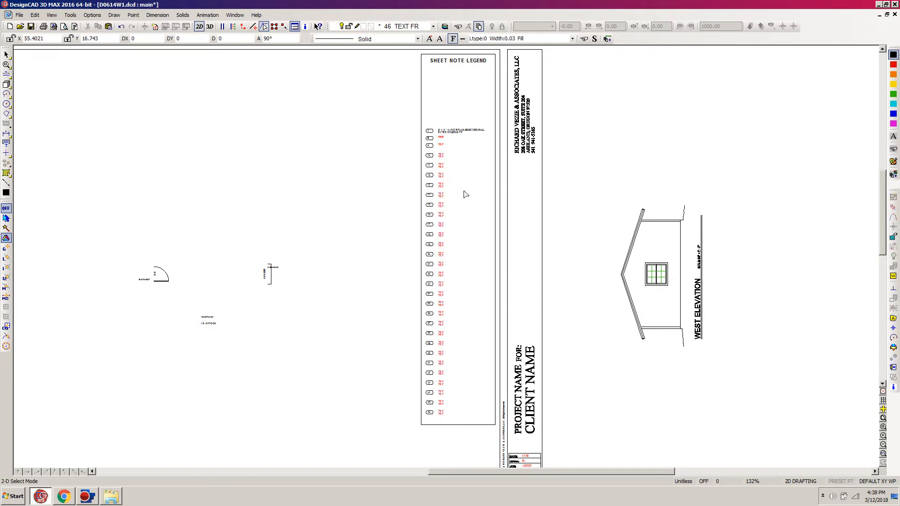
Move note 10 and all the notes below it up to close the extra gap under note 9
{"action": "left_click_drag", "start_coordinate": [461, 148], "coordinate": [296, 440]}
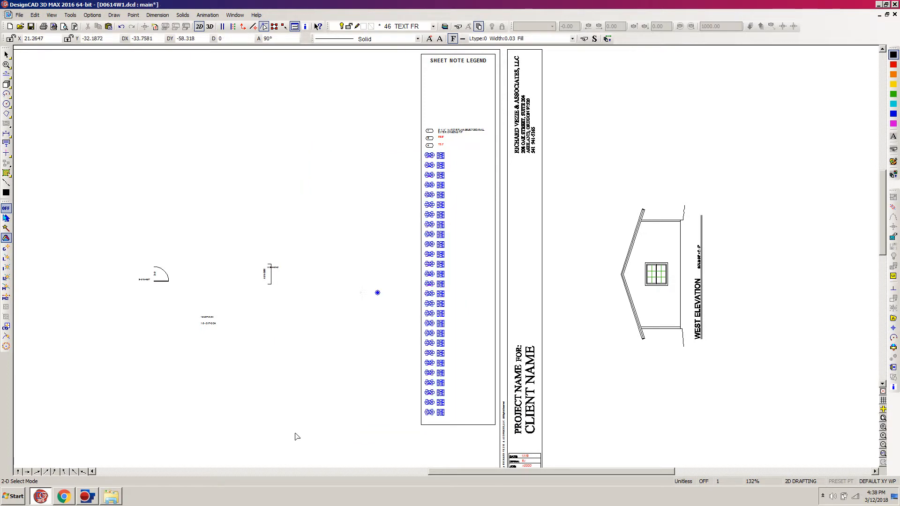
{"action": "left_click", "coordinate": [378, 293]}
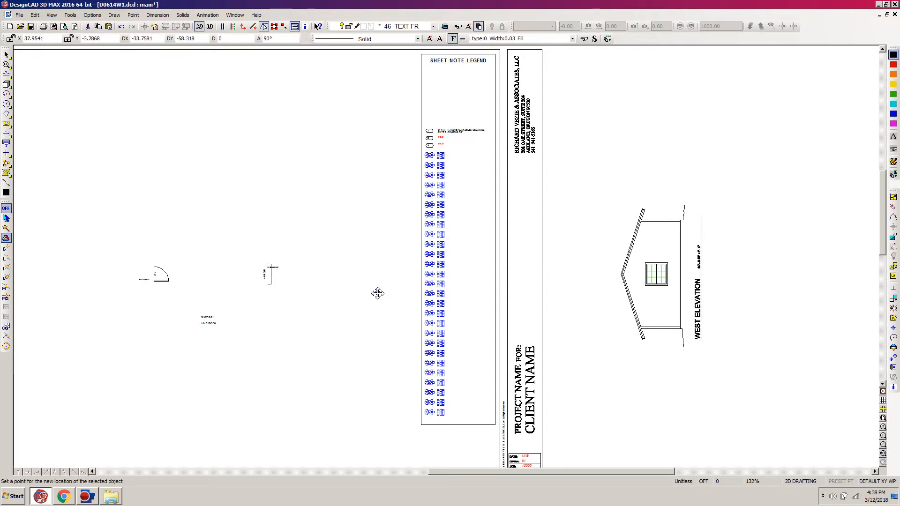
{"action": "key", "text": "m"}
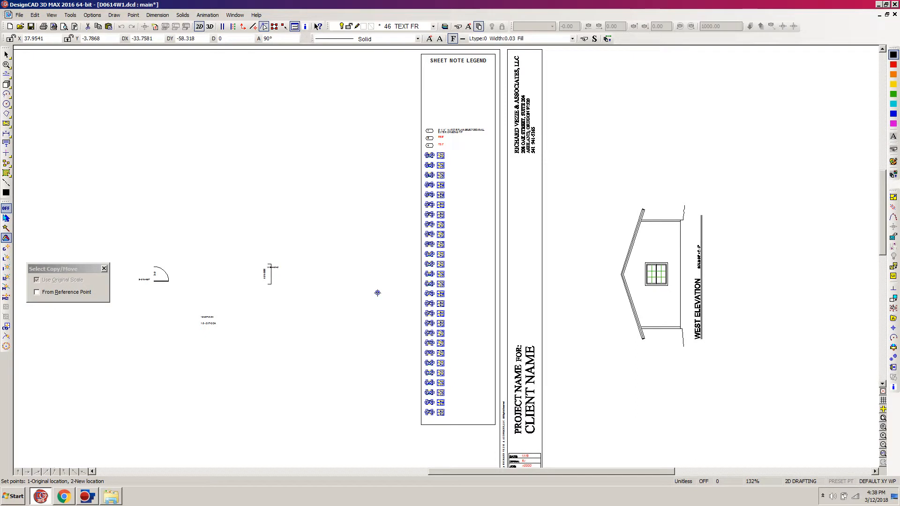
{"action": "left_click", "coordinate": [377, 292]}
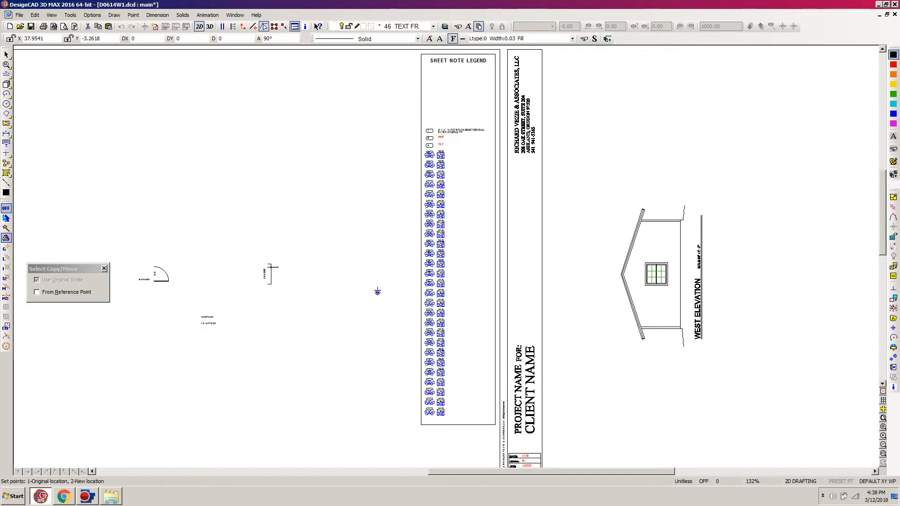
{"action": "left_click", "coordinate": [377, 292]}
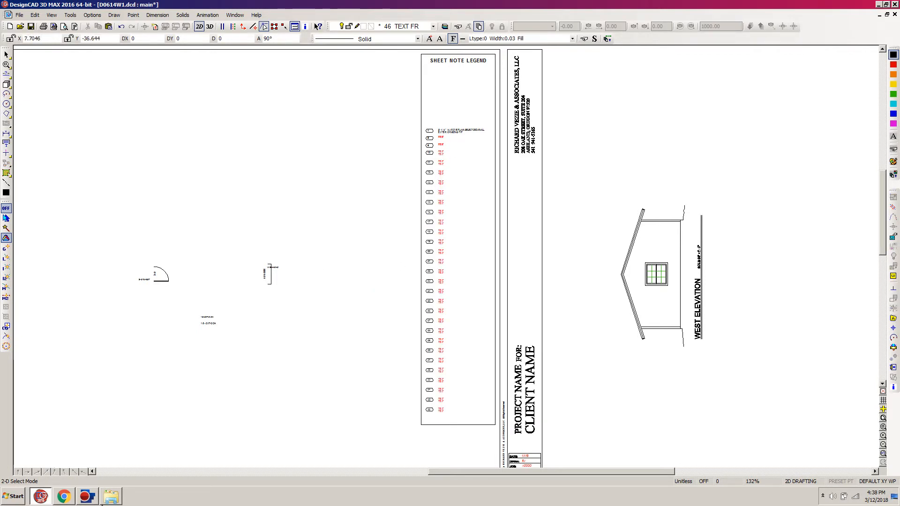
Copy the 1X4 HardieTrim corner trim note in cell A6 of the Chrome spreadsheet and return to DesignCAD
{"action": "left_click", "coordinate": [65, 497]}
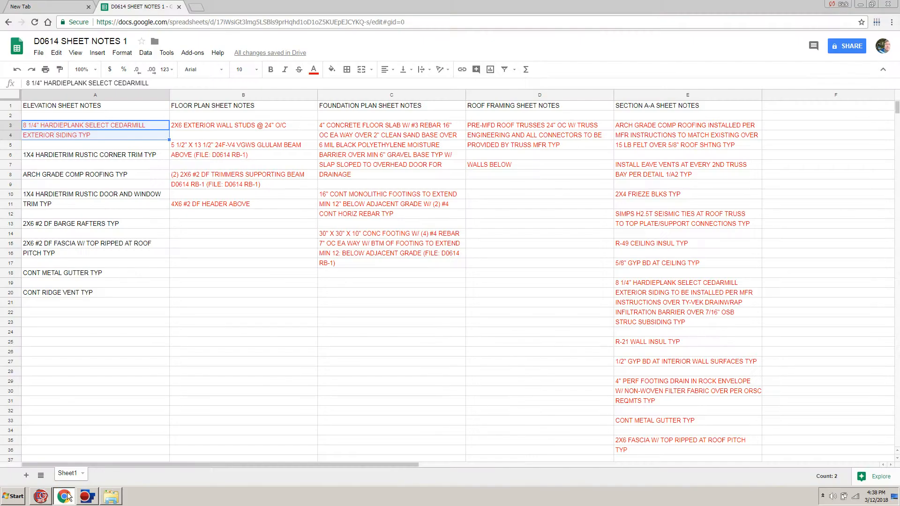
{"action": "left_click", "coordinate": [47, 159]}
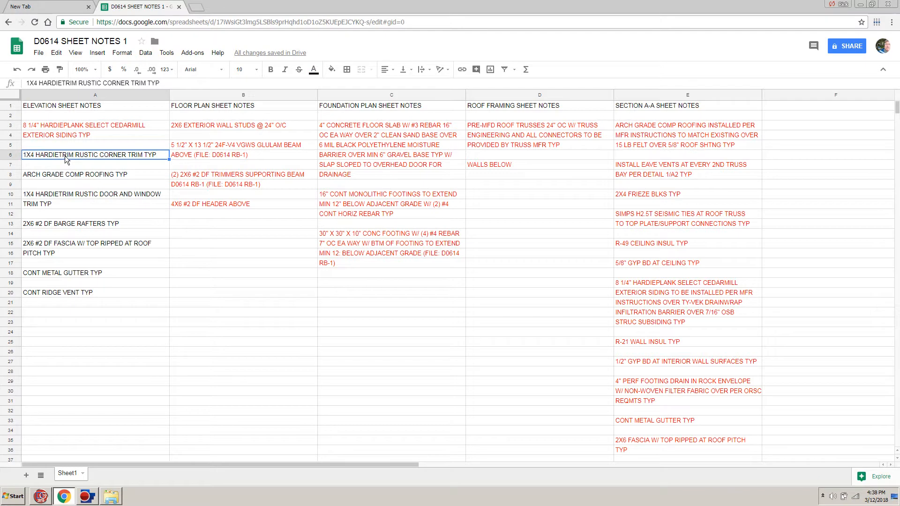
{"action": "left_click", "coordinate": [40, 497]}
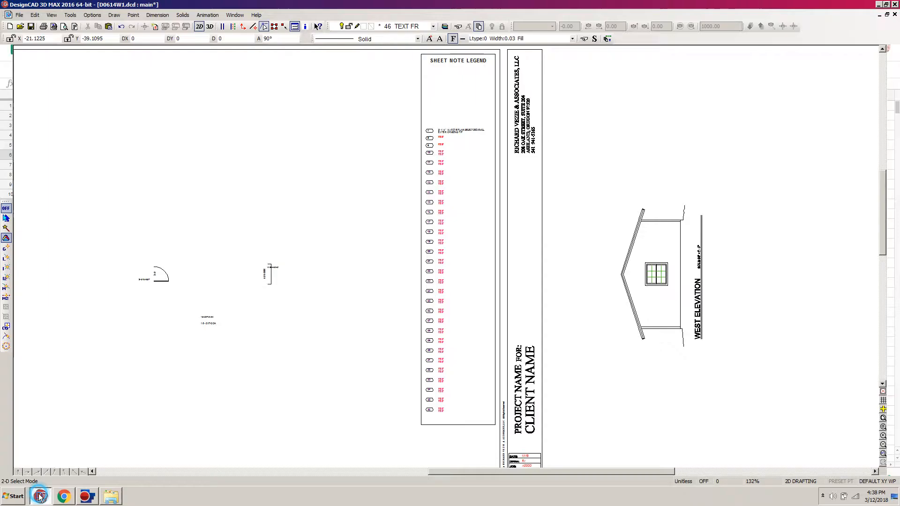
Replace note 8's TEXT placeholder with the copied note "1X4 HARDIETRIM RUSTIC CORNER TRIM TYP"
{"action": "left_click", "coordinate": [442, 137]}
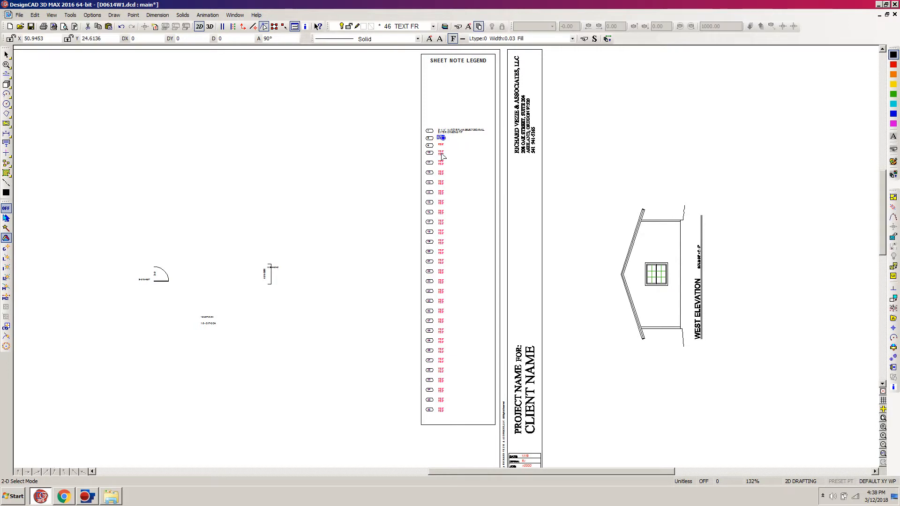
{"action": "left_click", "coordinate": [892, 387]}
{"action": "double_click", "coordinate": [123, 177]}
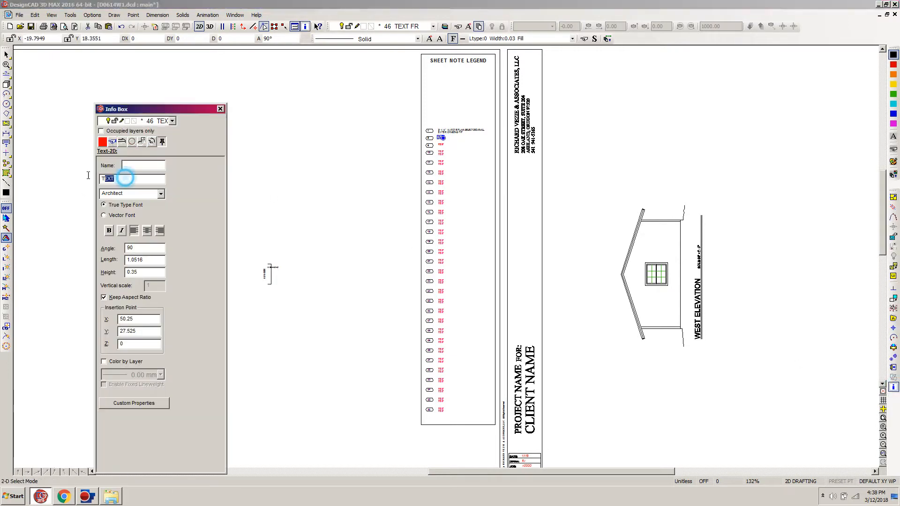
{"action": "type", "text": "RUSTIC CORNER TRIM TYP"}
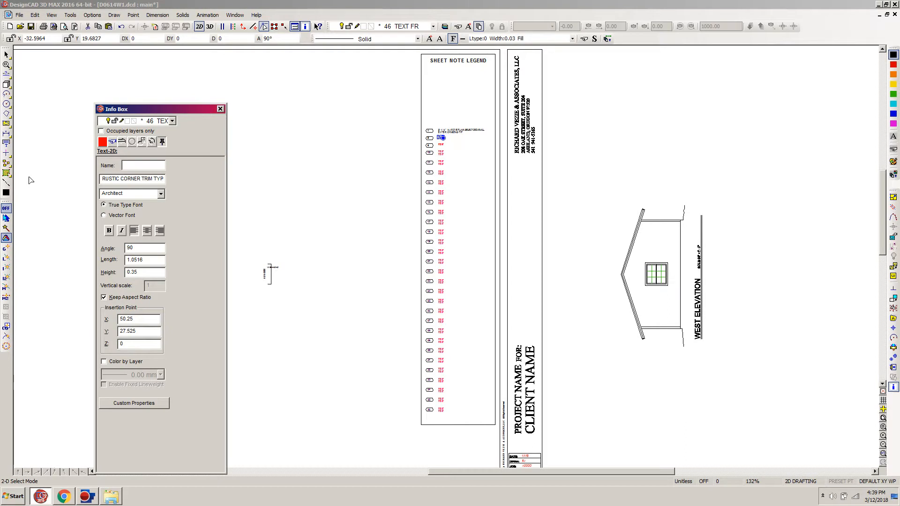
{"action": "key", "text": "Tab"}
{"action": "key", "text": "z"}
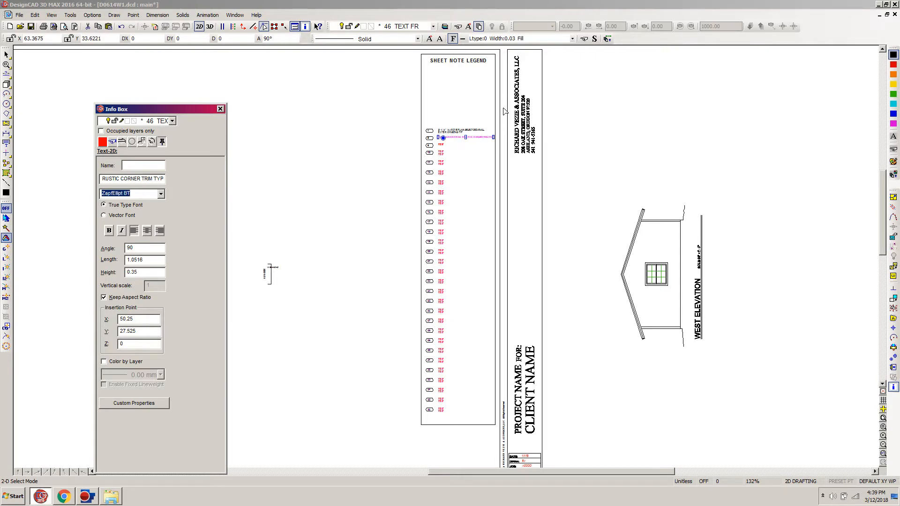
{"action": "left_click", "coordinate": [318, 162]}
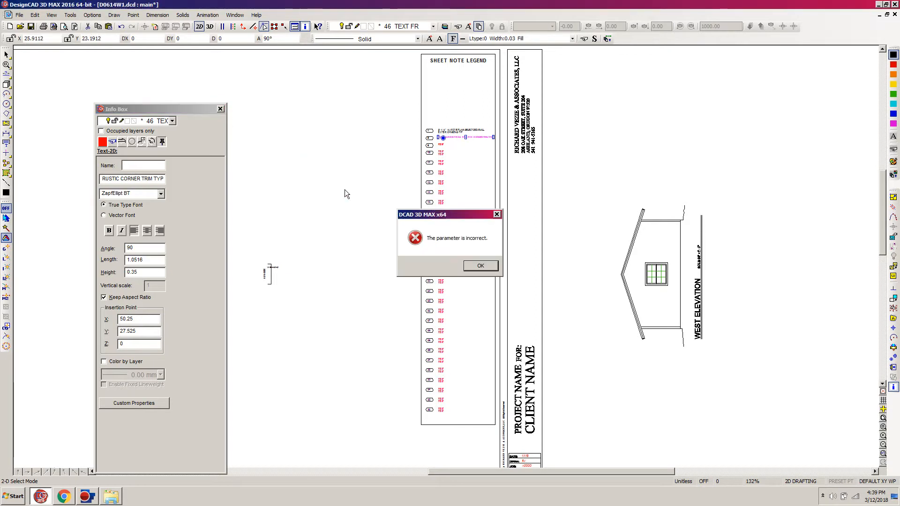
{"action": "left_click", "coordinate": [476, 266]}
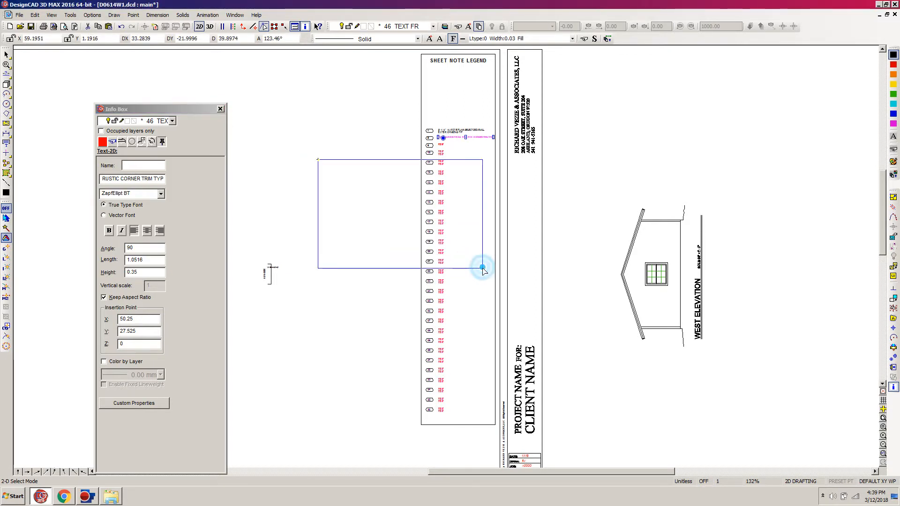
{"action": "key", "text": "ctrl+z"}
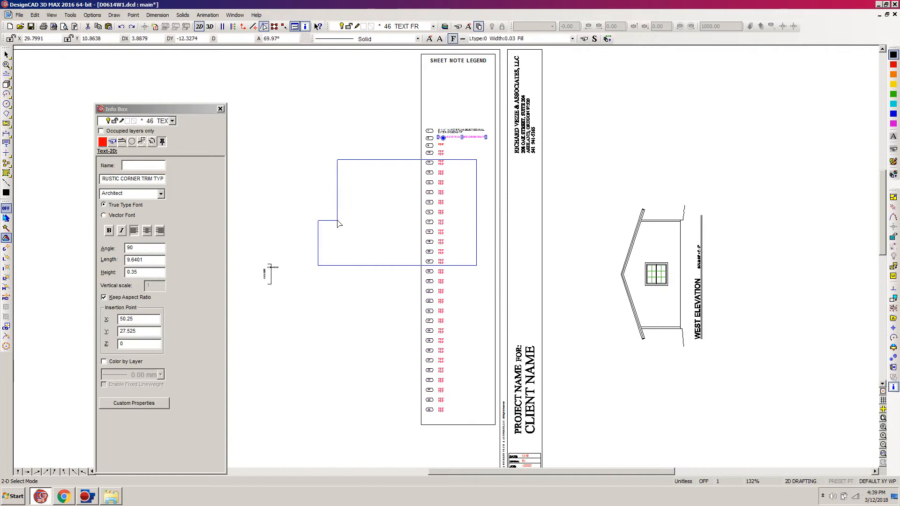
{"action": "key", "text": "Escape"}
Change note 8's corner trim text from placeholder red to black
{"action": "key", "text": "ctrl+s"}
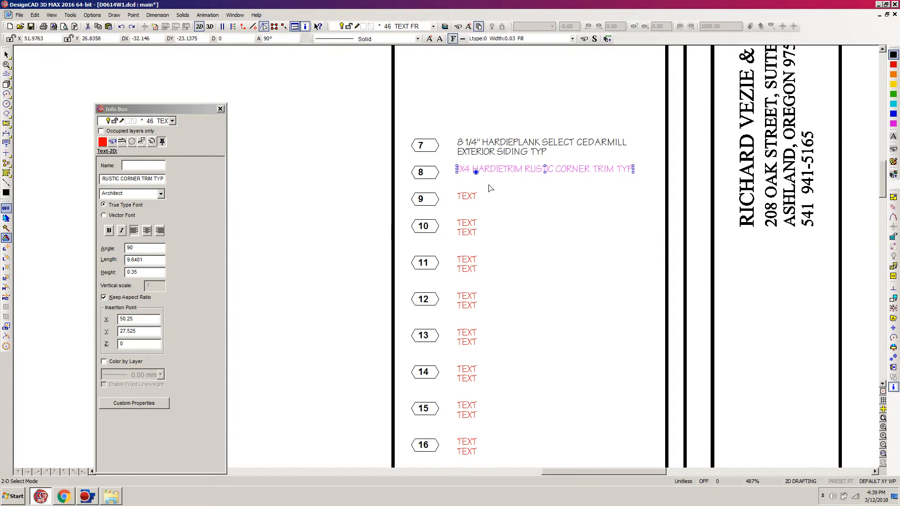
{"action": "left_click", "coordinate": [482, 200]}
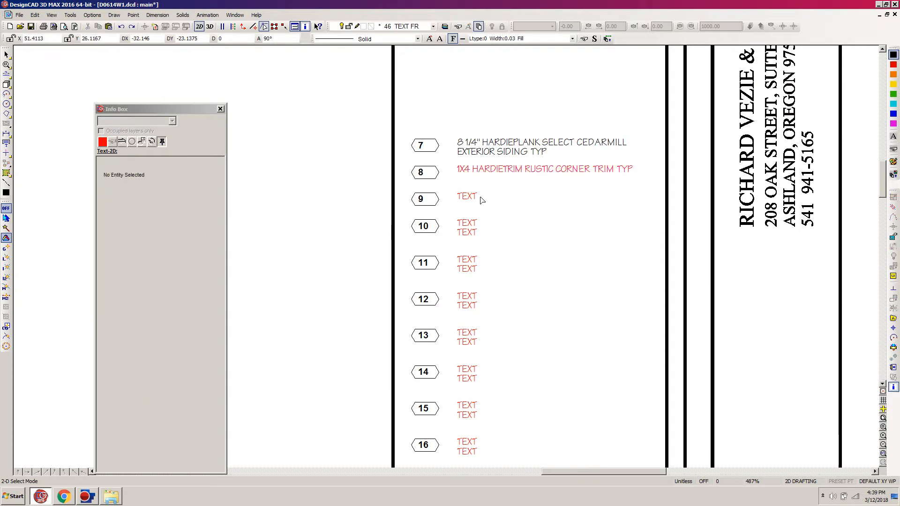
{"action": "left_click", "coordinate": [466, 170]}
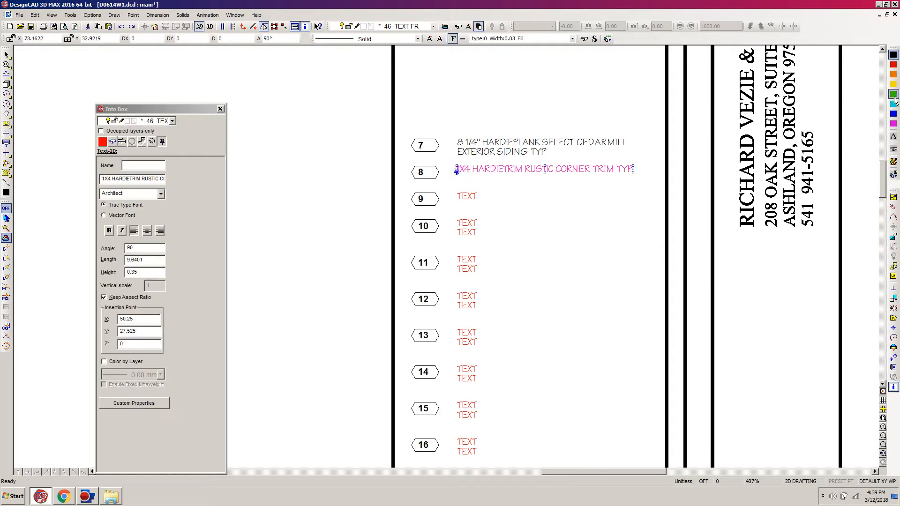
{"action": "left_click", "coordinate": [893, 137]}
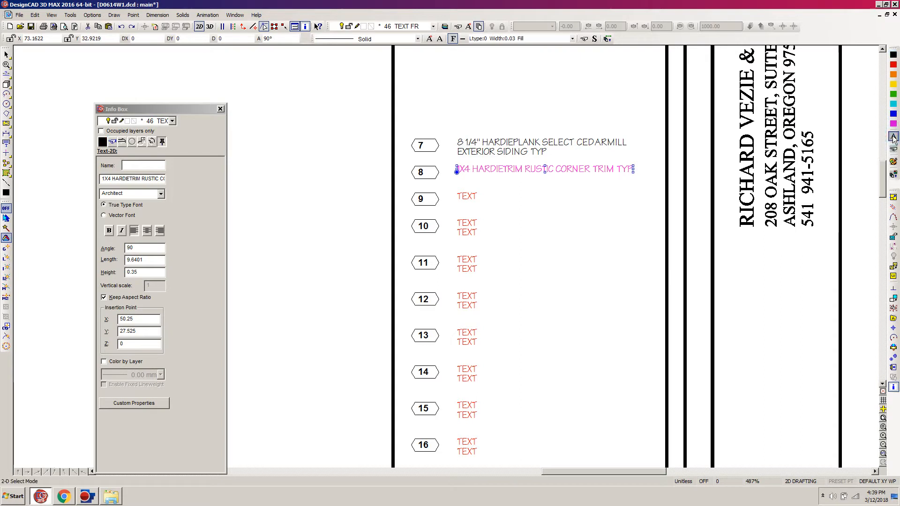
{"action": "left_click", "coordinate": [296, 150]}
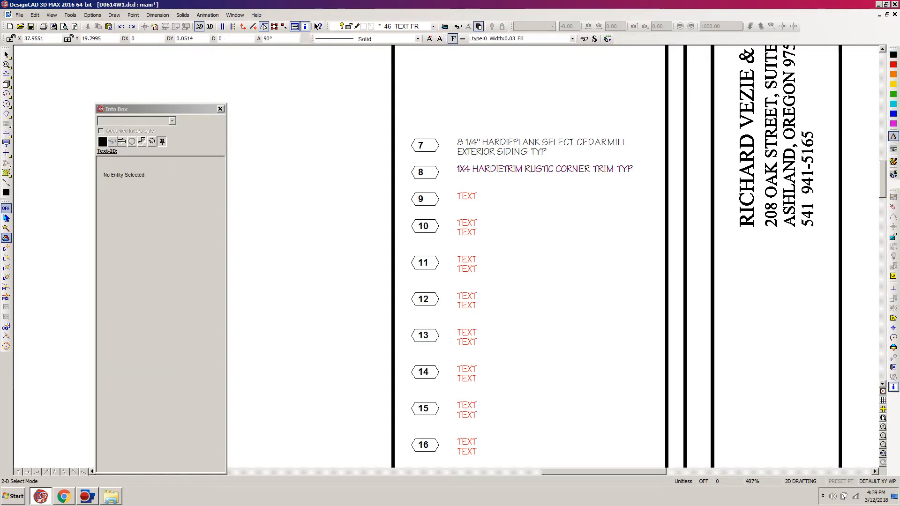
Mark the corner trim note in A6 of the Chrome spreadsheet red, copy the roofing note in A8 and return to DesignCAD
{"action": "left_click", "coordinate": [63, 498]}
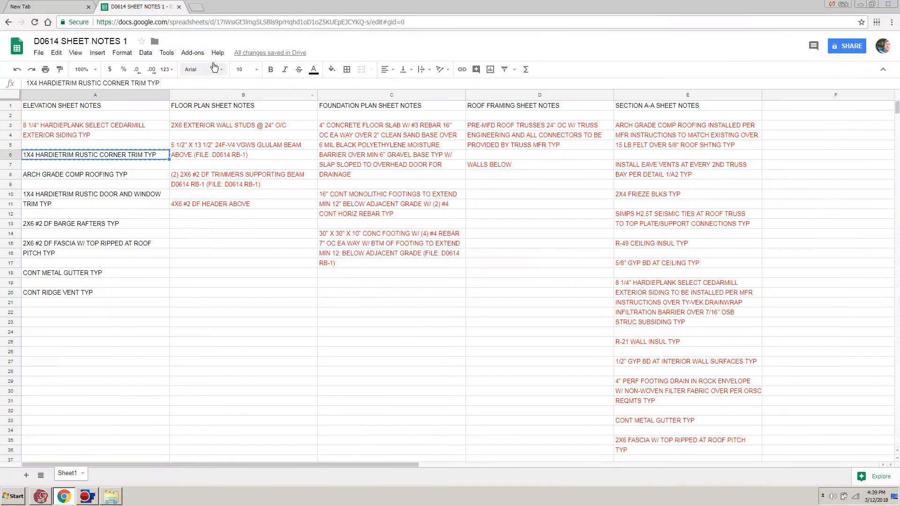
{"action": "left_click", "coordinate": [313, 71]}
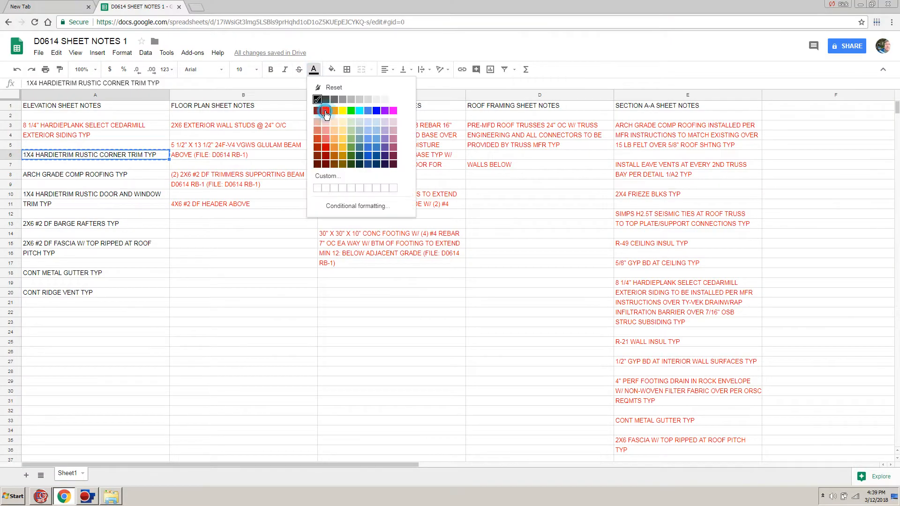
{"action": "left_click", "coordinate": [316, 123]}
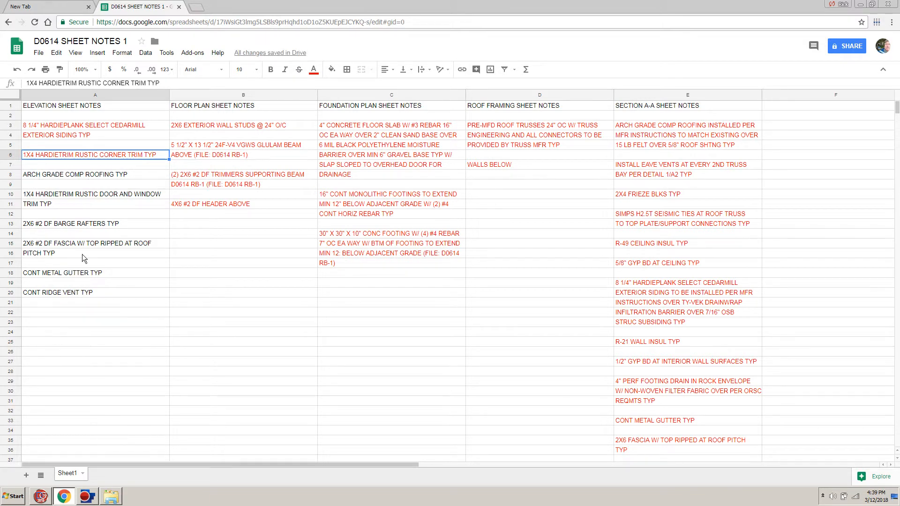
{"action": "left_click", "coordinate": [74, 180]}
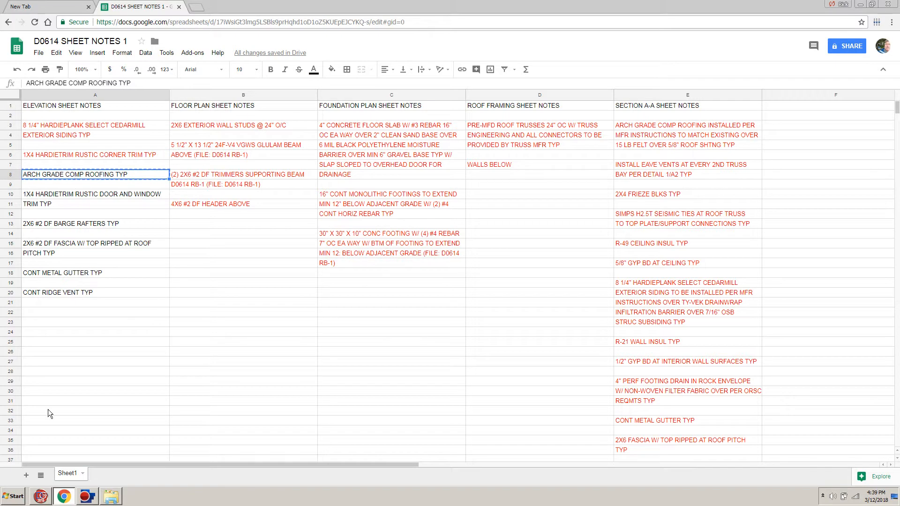
{"action": "left_click", "coordinate": [43, 497]}
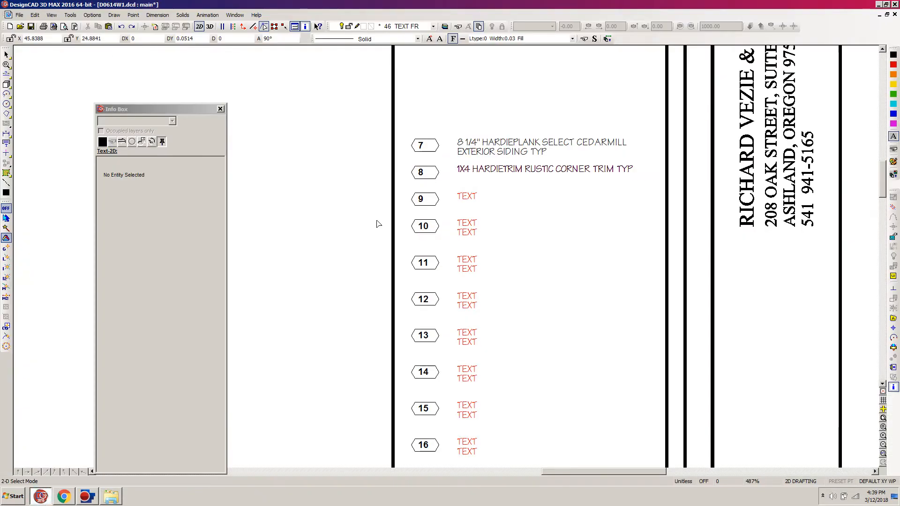
Replace note 9's TEXT placeholder with the copied note "ARCH GRADE COMP ROOFING TYP" and change its colour to black
{"action": "left_click", "coordinate": [472, 196]}
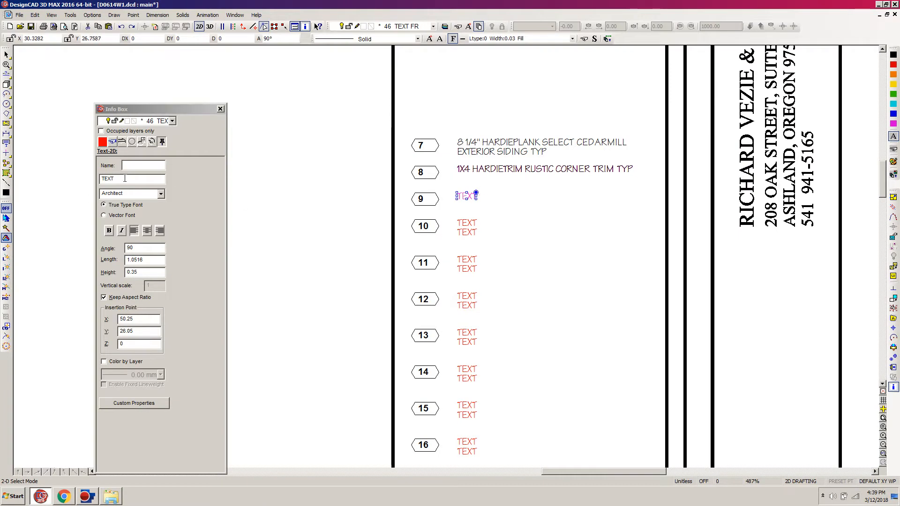
{"action": "double_click", "coordinate": [123, 180]}
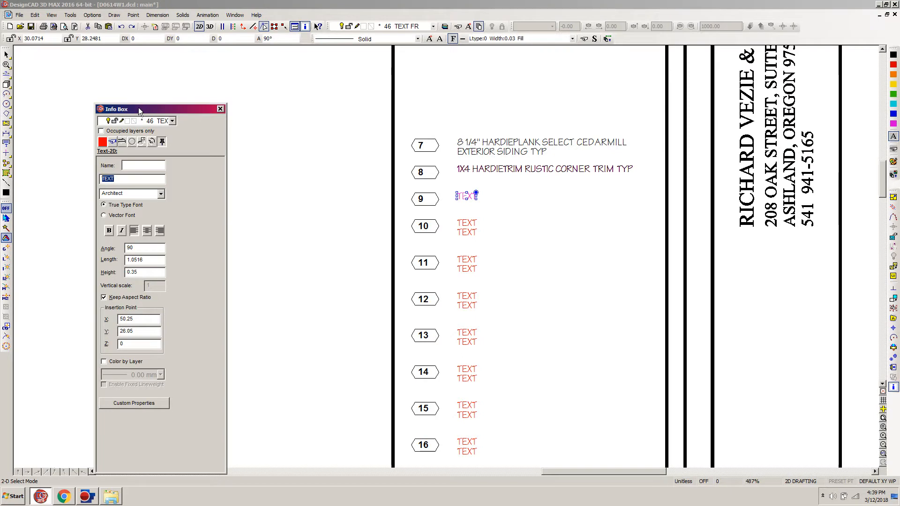
{"action": "key", "text": "ctrl+v"}
{"action": "key", "text": "Tab"}
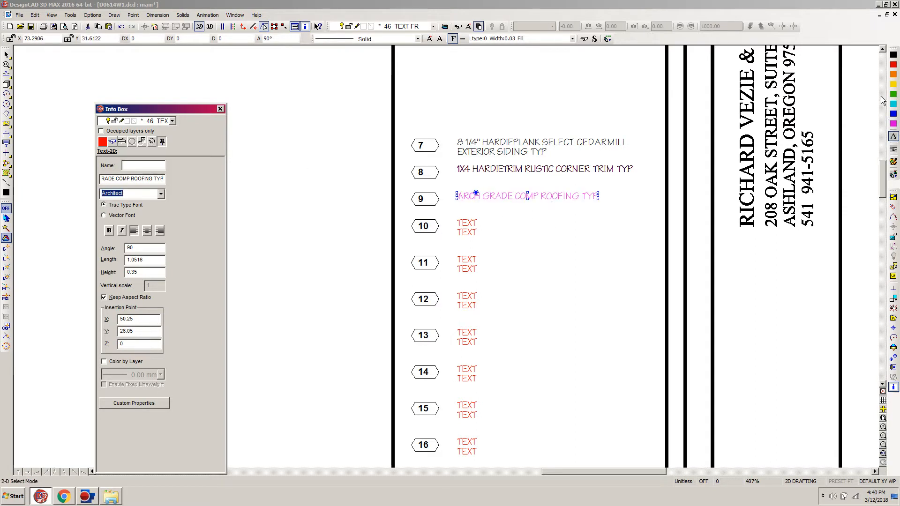
{"action": "left_click", "coordinate": [295, 217]}
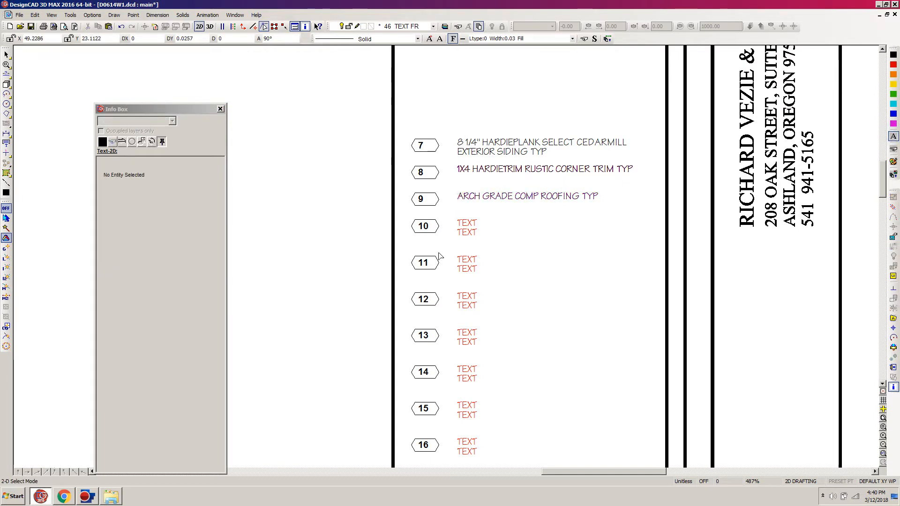
Mark the roofing note in A8 of the Chrome spreadsheet red, copy the door and window trim note in A10:A11 and return to DesignCAD
{"action": "left_click", "coordinate": [65, 496]}
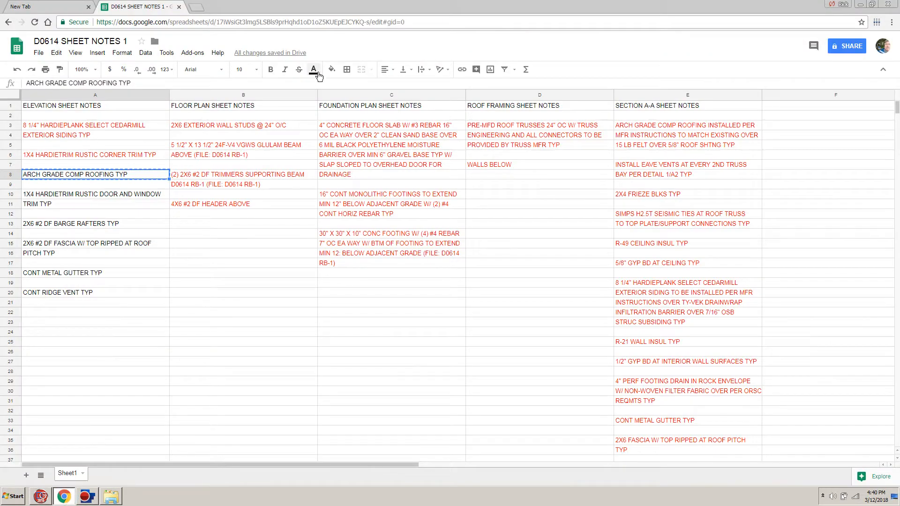
{"action": "left_click", "coordinate": [314, 70]}
{"action": "left_click", "coordinate": [327, 115]}
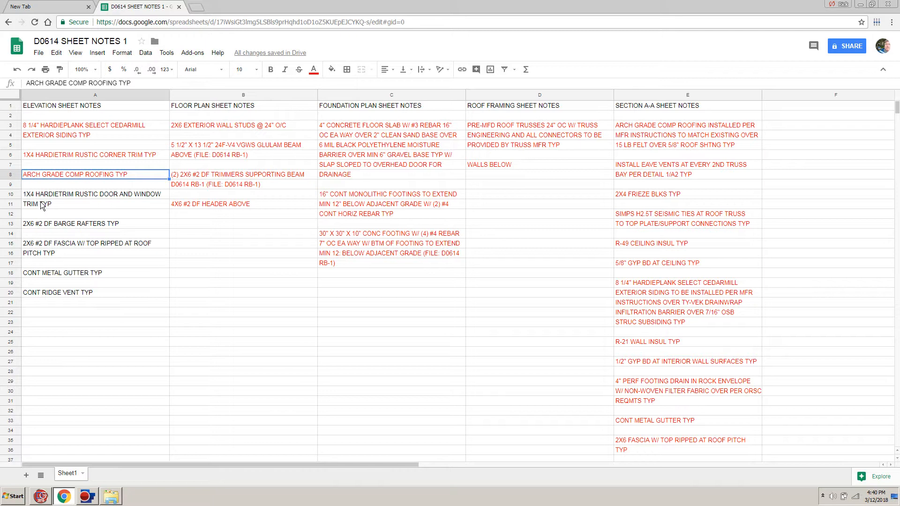
{"action": "left_click", "coordinate": [62, 196]}
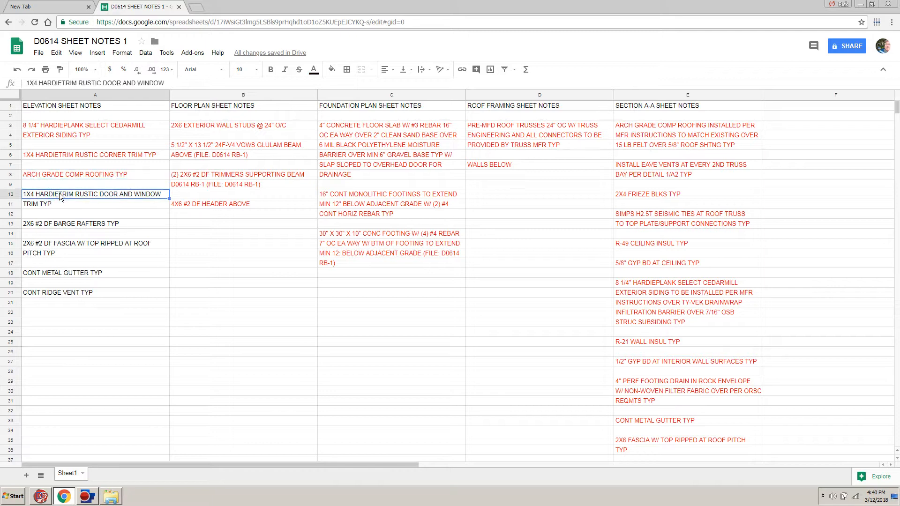
{"action": "left_click_drag", "start_coordinate": [61, 198], "coordinate": [62, 207]}
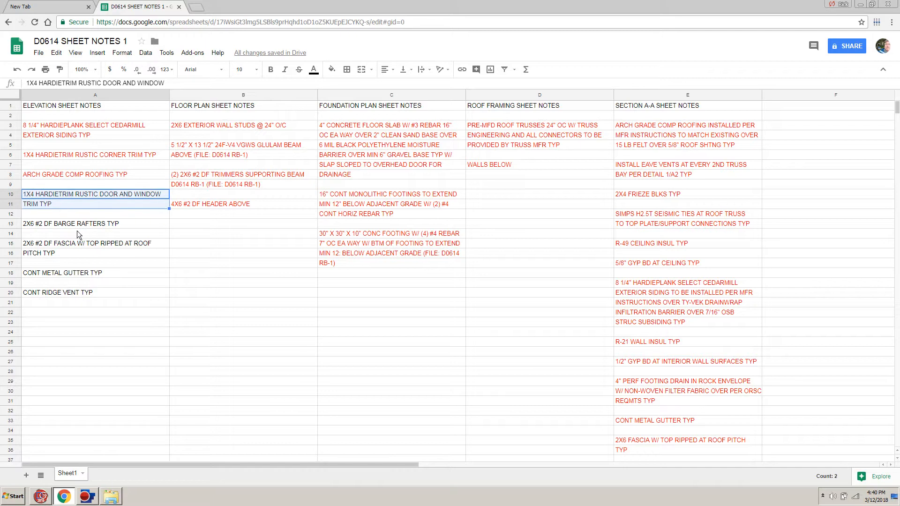
{"action": "key", "text": "ctrl+c"}
{"action": "left_click", "coordinate": [41, 498]}
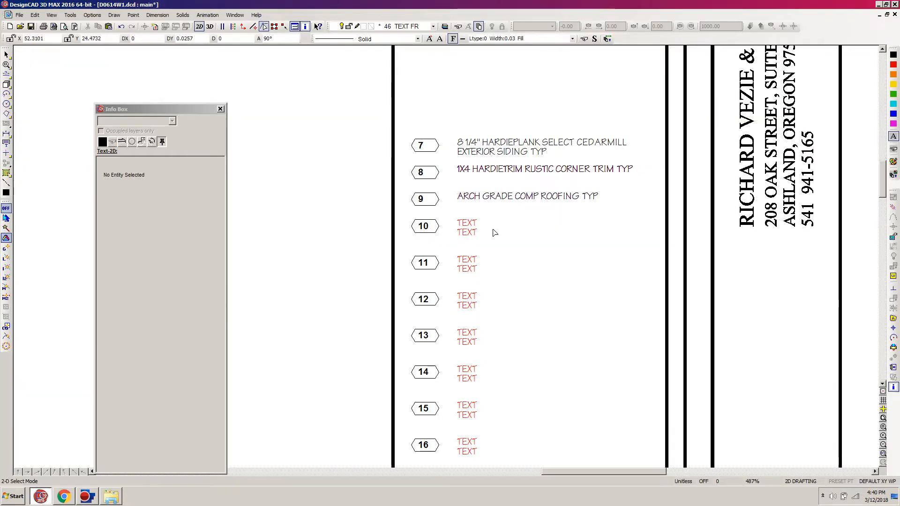
Place the copied "1X4 HARDIETRIM RUSTIC DOOR AND WINDOW TRIM TYP" as a text block at note 10 and delete its two red TEXT placeholders
{"action": "left_click", "coordinate": [6, 143]}
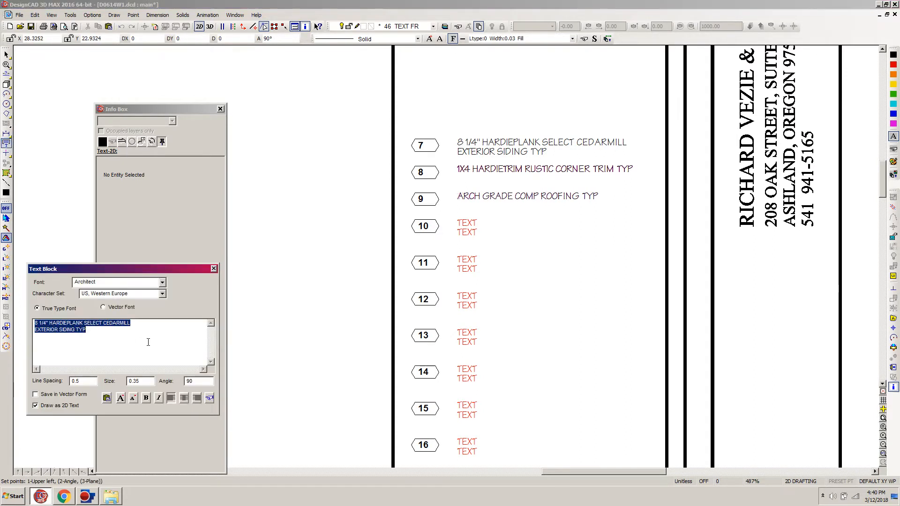
{"action": "key", "text": "ctrl+v"}
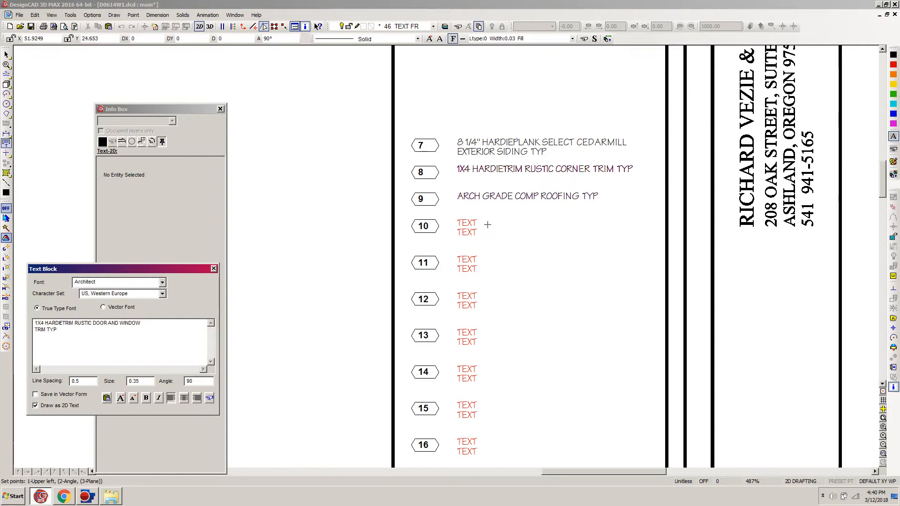
{"action": "left_click", "coordinate": [455, 217]}
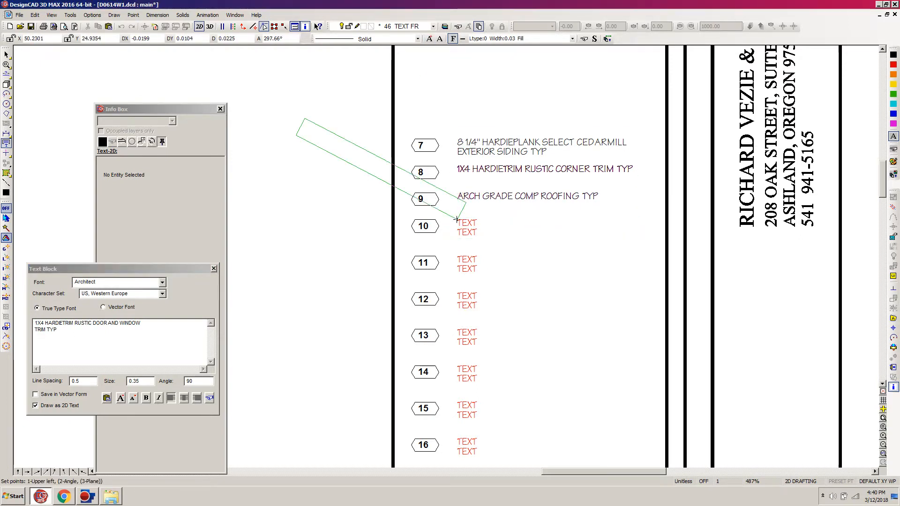
{"action": "key", "text": "Return"}
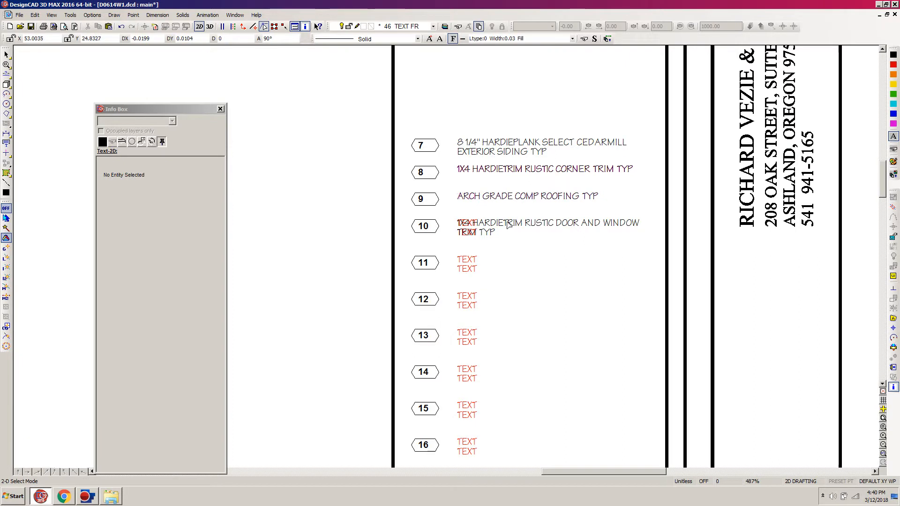
{"action": "left_click_drag", "start_coordinate": [481, 205], "coordinate": [447, 250]}
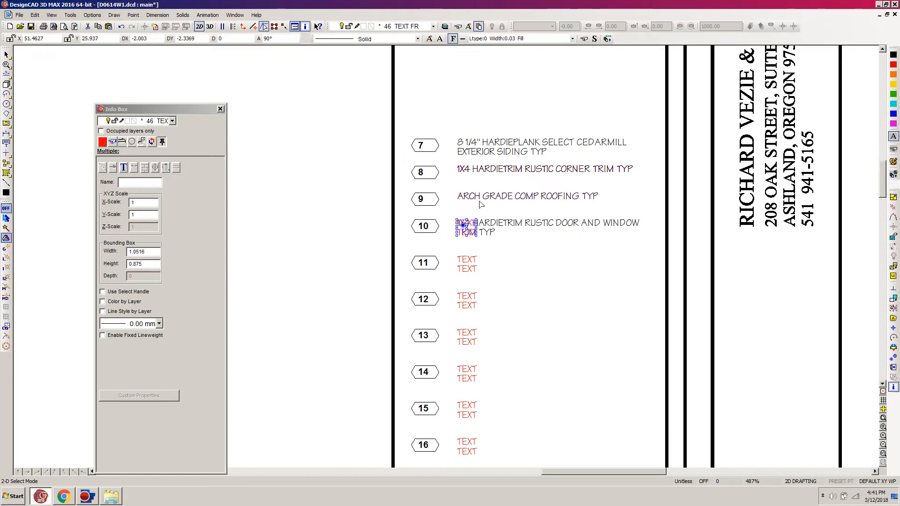
{"action": "key", "text": "Delete"}
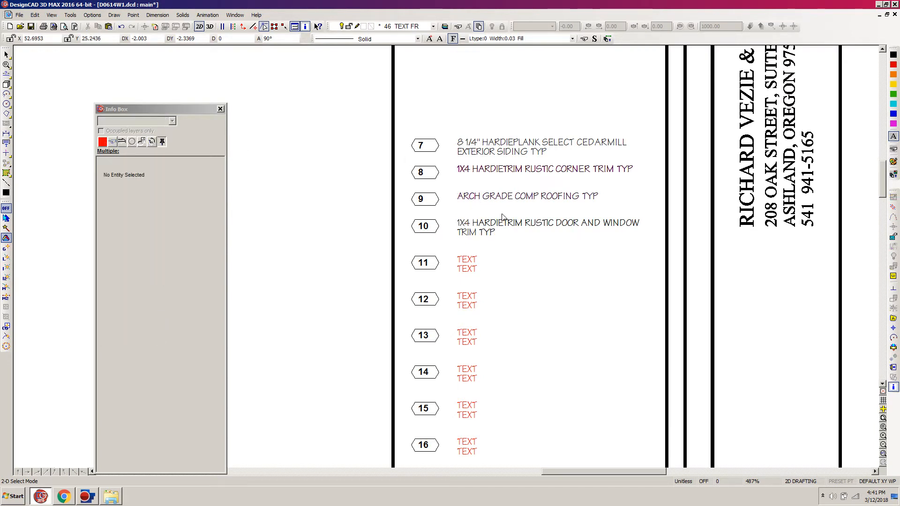
Mark A10:A11 of the Chrome spreadsheet red, copy the barge rafters note in A13 and return to DesignCAD
{"action": "left_click", "coordinate": [65, 497]}
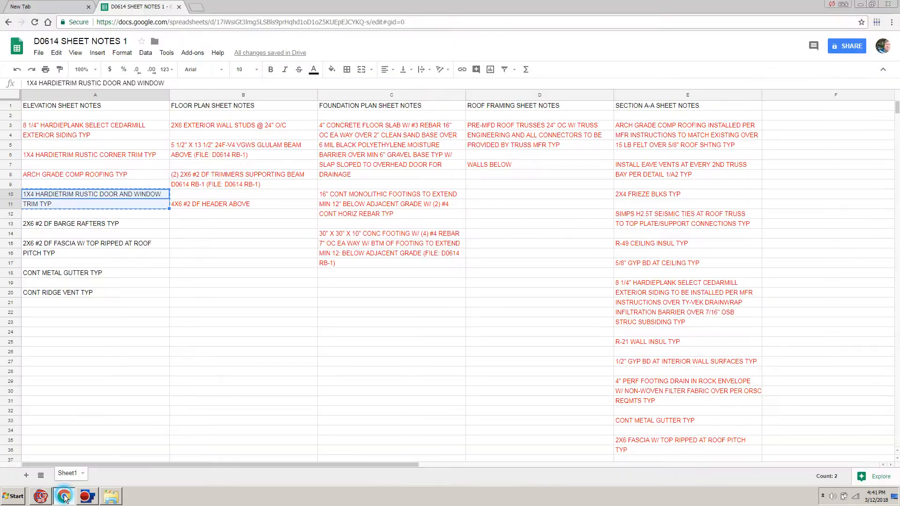
{"action": "left_click", "coordinate": [314, 70]}
{"action": "left_click", "coordinate": [326, 111]}
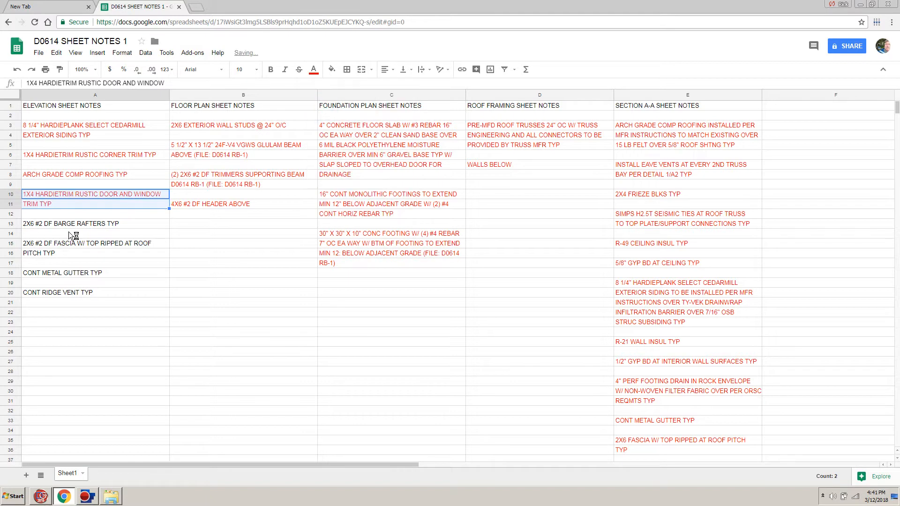
{"action": "left_click", "coordinate": [55, 224]}
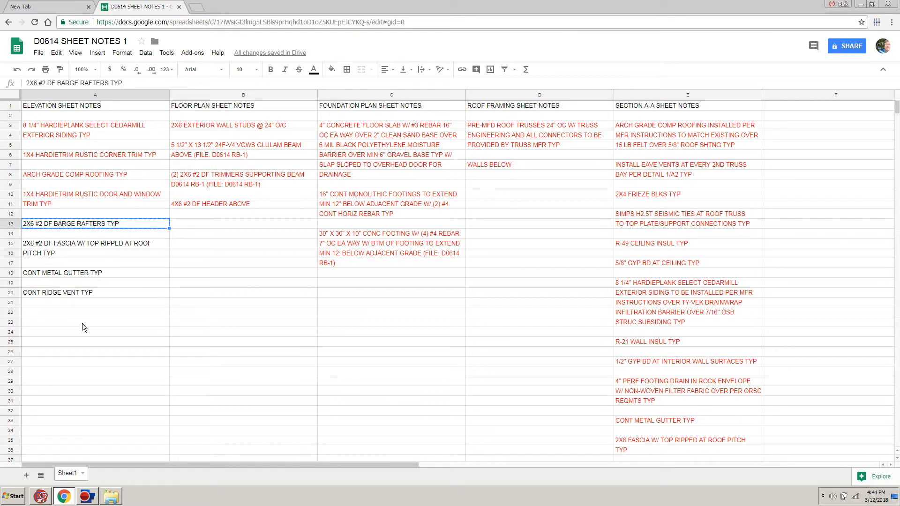
{"action": "left_click", "coordinate": [41, 498]}
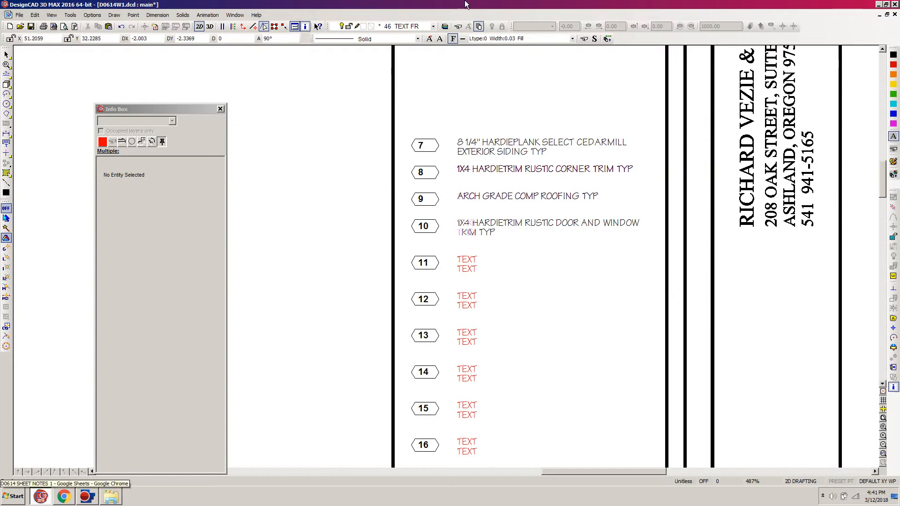
Save the drawing and delete the second TEXT placeholder line of note 11 in the Sheet Note Legend
{"action": "left_click", "coordinate": [458, 27]}
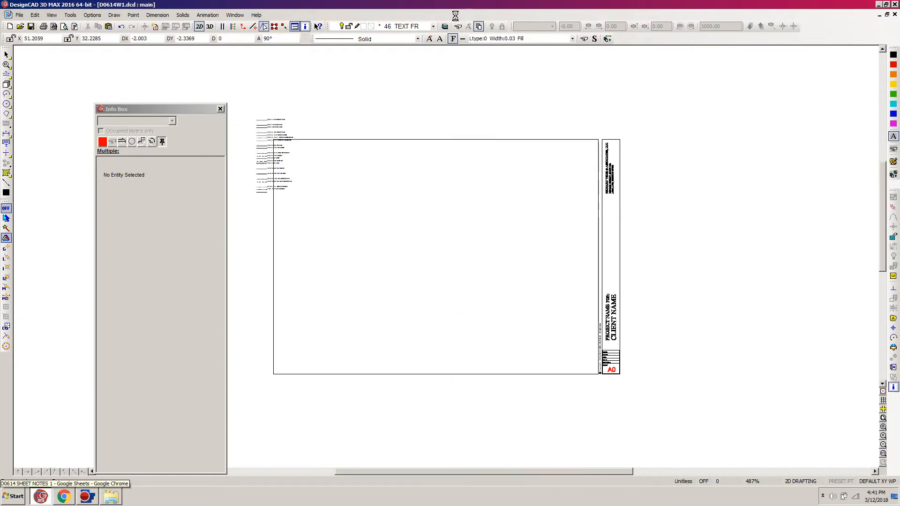
{"action": "left_click", "coordinate": [30, 27]}
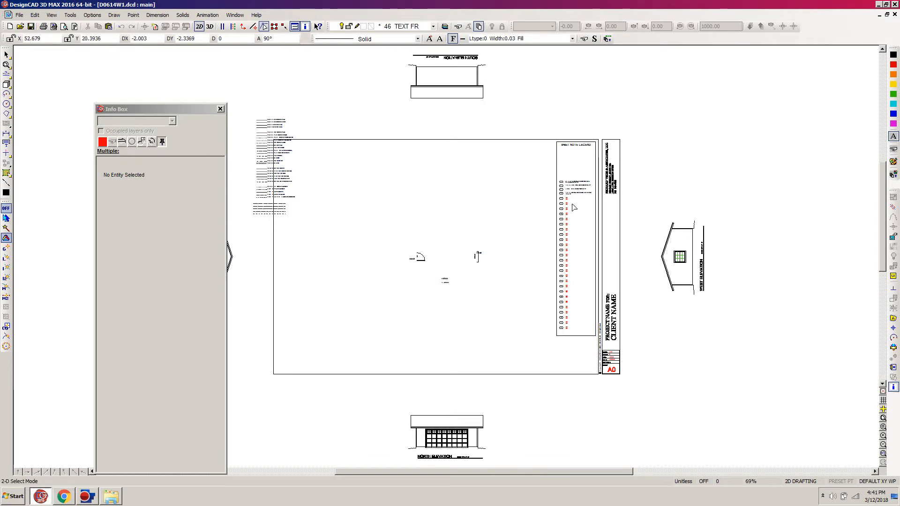
{"action": "key", "text": "w"}
{"action": "left_click", "coordinate": [608, 174]}
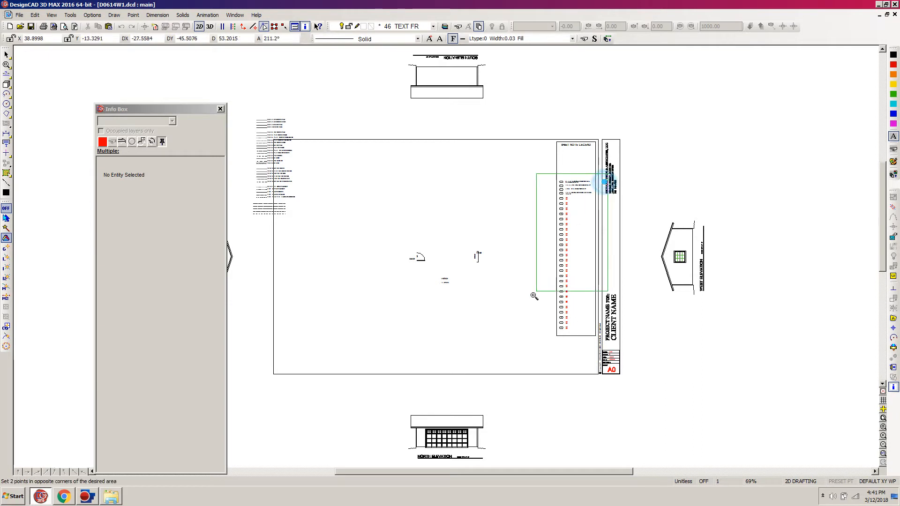
{"action": "left_click", "coordinate": [519, 356]}
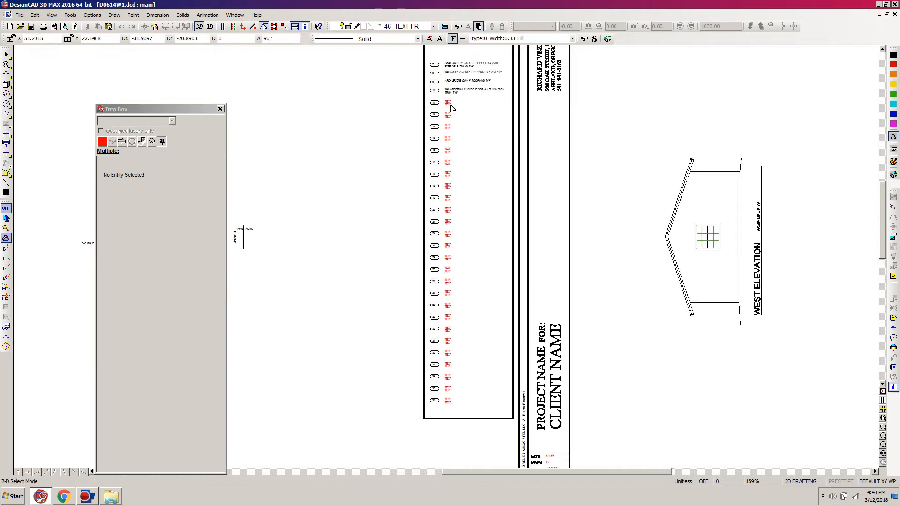
{"action": "left_click", "coordinate": [450, 107]}
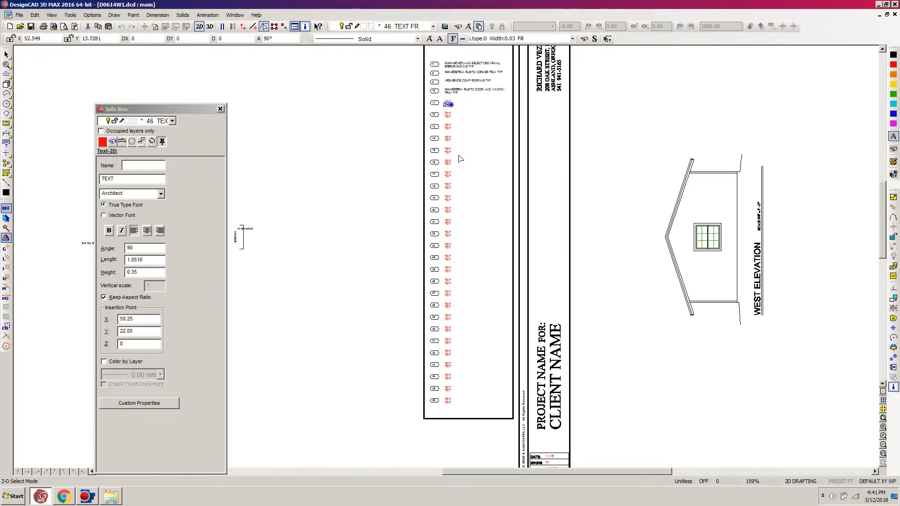
{"action": "key", "text": "Delete"}
Move note 12 and all notes below it, with their TEXT placeholders, slightly up toward note 11 to tighten the legend spacing
{"action": "left_click_drag", "start_coordinate": [470, 107], "coordinate": [277, 435]}
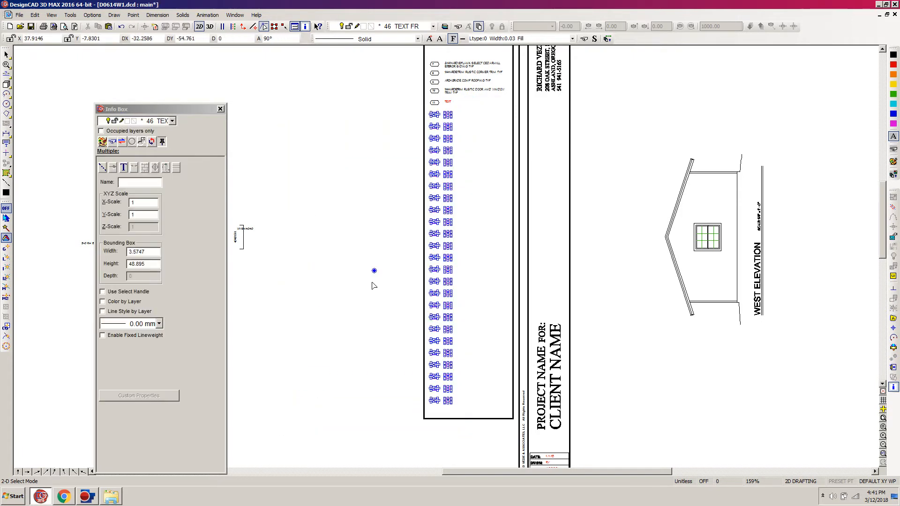
{"action": "left_click", "coordinate": [374, 272]}
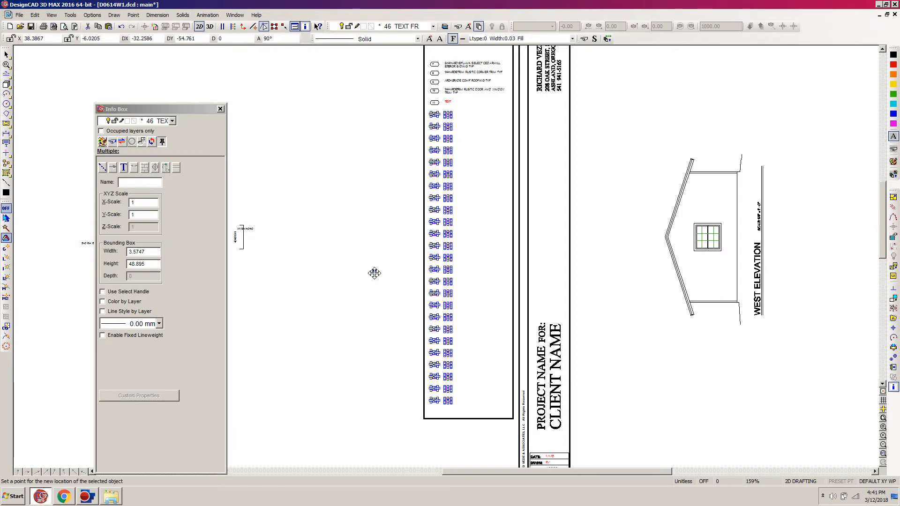
{"action": "key", "text": "m"}
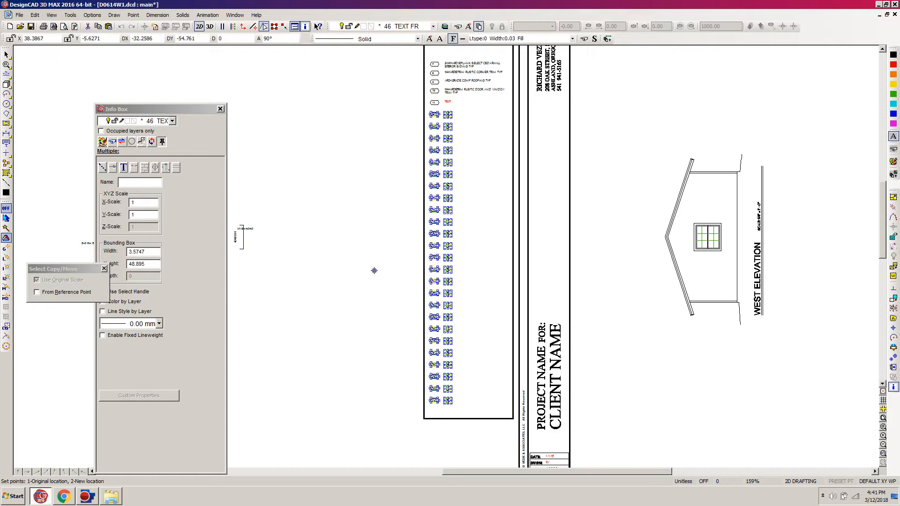
{"action": "left_click", "coordinate": [374, 270]}
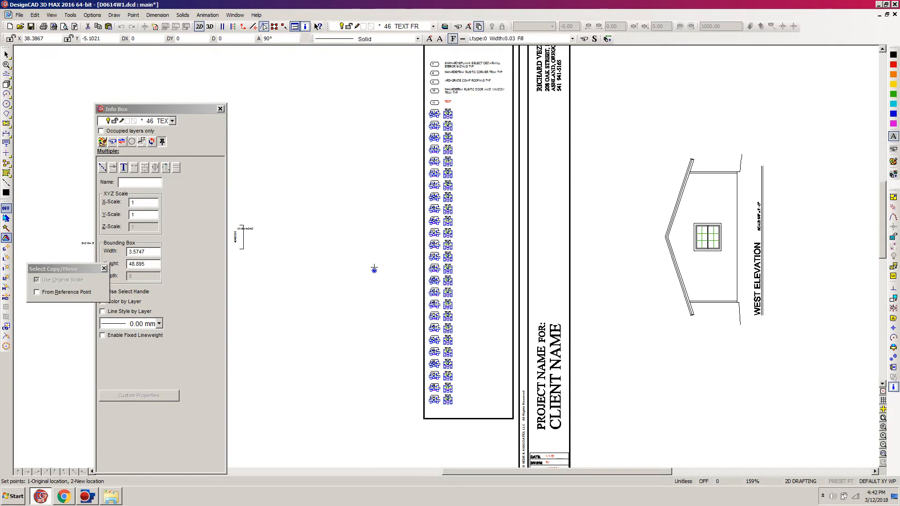
{"action": "left_click", "coordinate": [374, 270]}
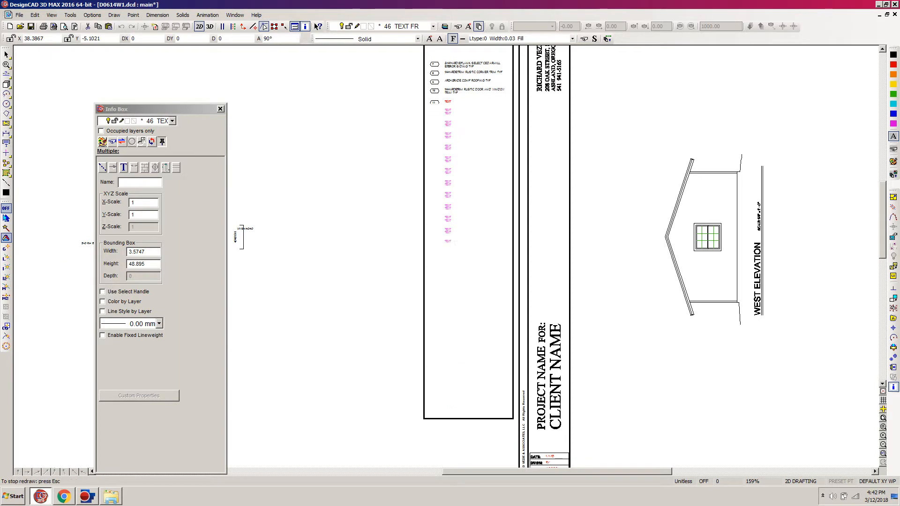
{"action": "left_click", "coordinate": [385, 267]}
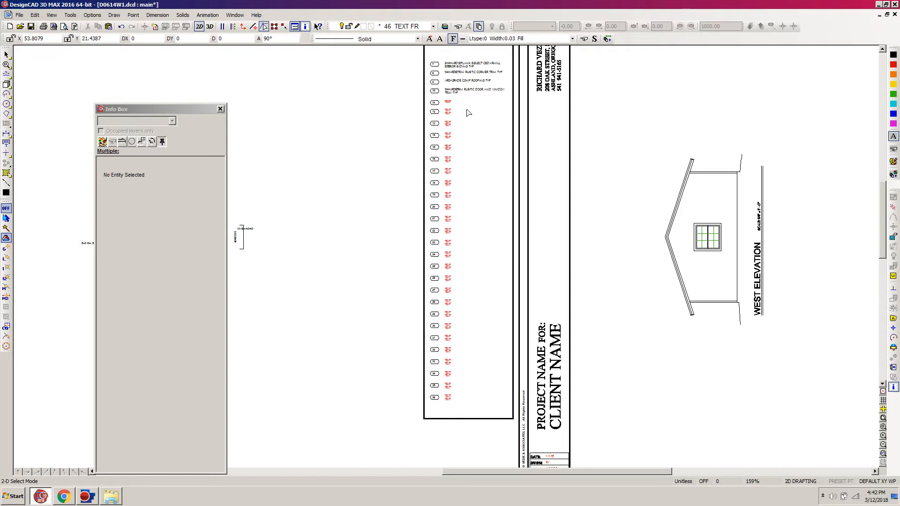
Place the copied "2X6 #2 DF BARGE RAFTERS TYP" as a text line at note 11 and delete its red TEXT placeholder
{"action": "left_click_drag", "start_coordinate": [426, 77], "coordinate": [529, 431]}
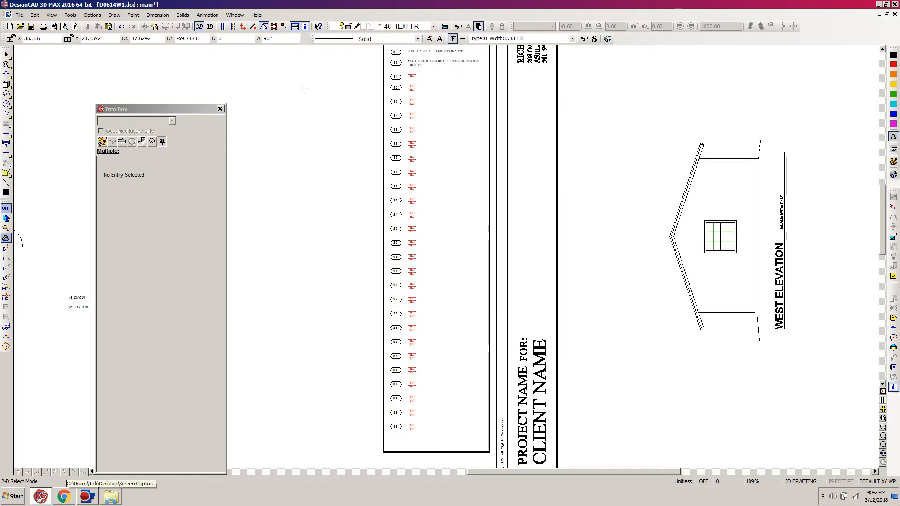
{"action": "key", "text": "z"}
{"action": "left_click", "coordinate": [367, 61]}
{"action": "left_click", "coordinate": [511, 250]}
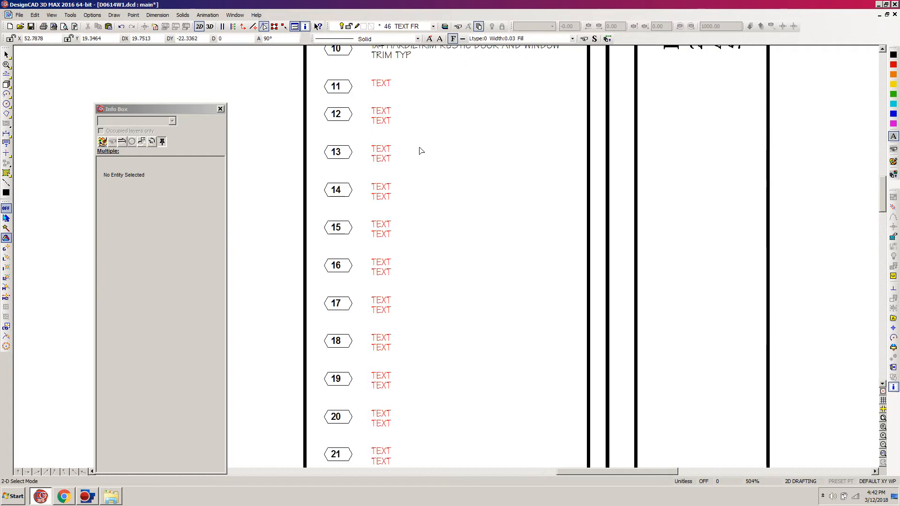
{"action": "key", "text": "t"}
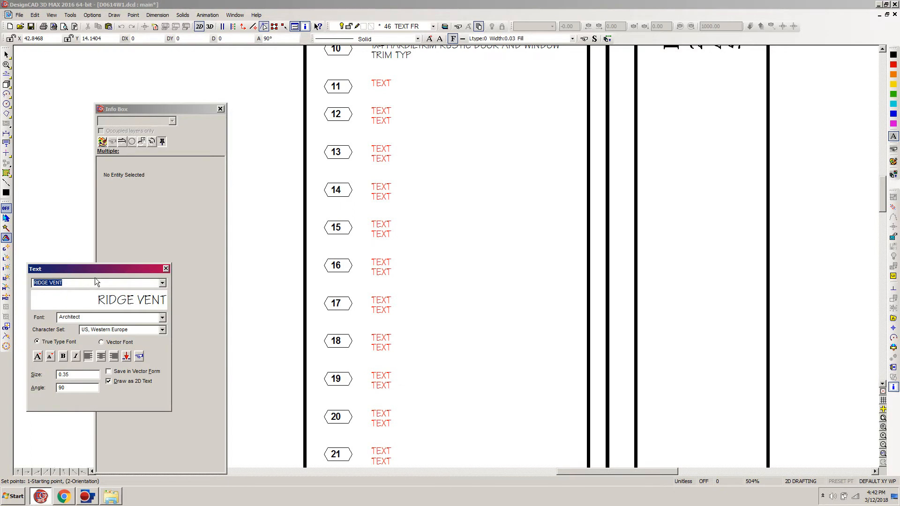
{"action": "type", "text": "2X6 #2 DF BARGE RAFTERS TYP"}
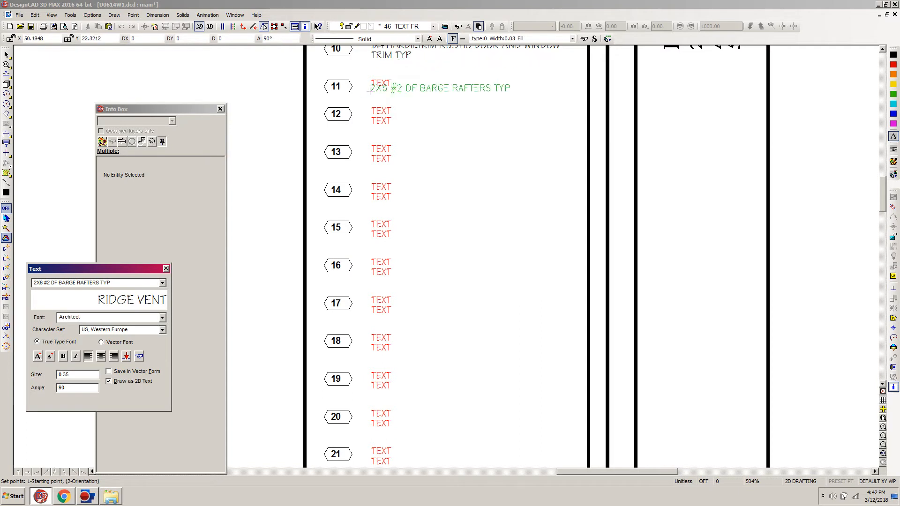
{"action": "left_click", "coordinate": [416, 4]}
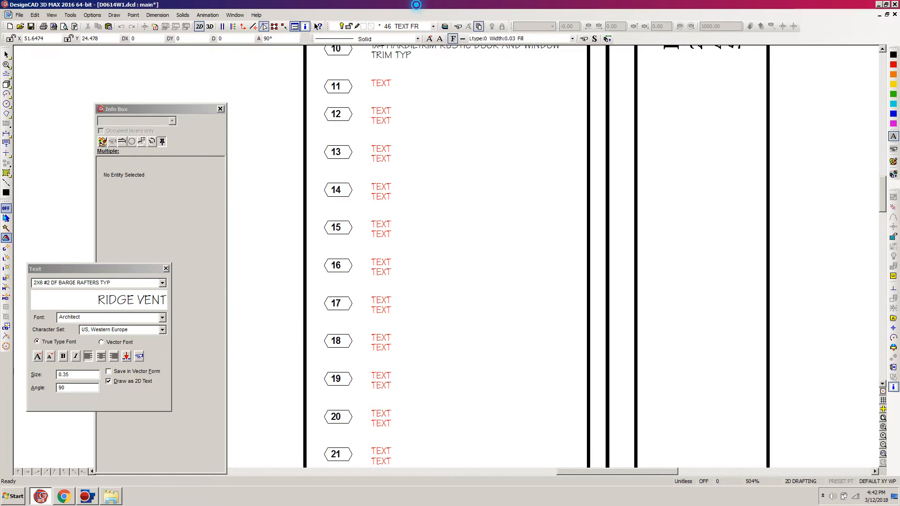
{"action": "left_click", "coordinate": [369, 88]}
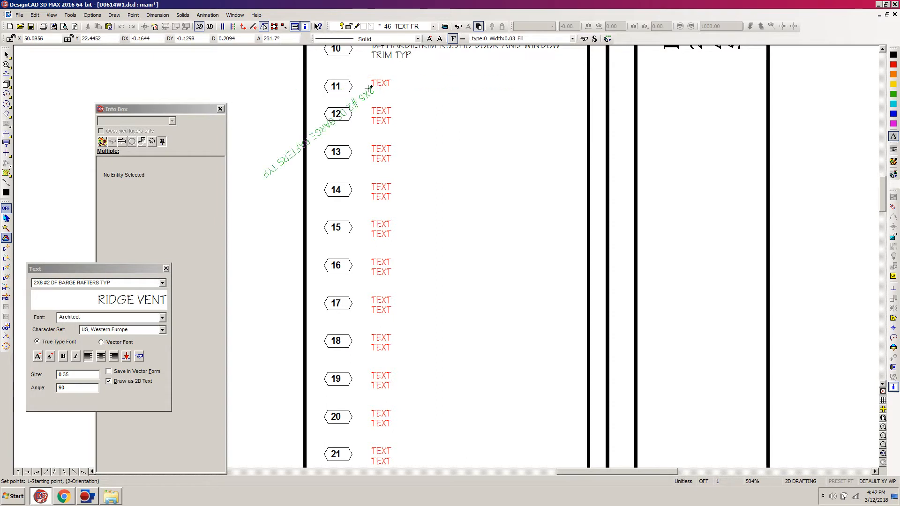
{"action": "left_click", "coordinate": [397, 78]}
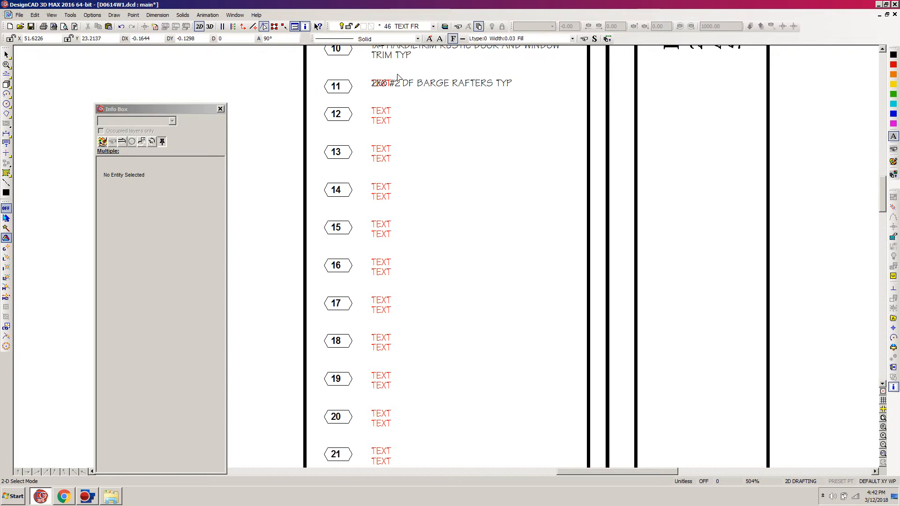
{"action": "left_click_drag", "start_coordinate": [405, 71], "coordinate": [359, 99]}
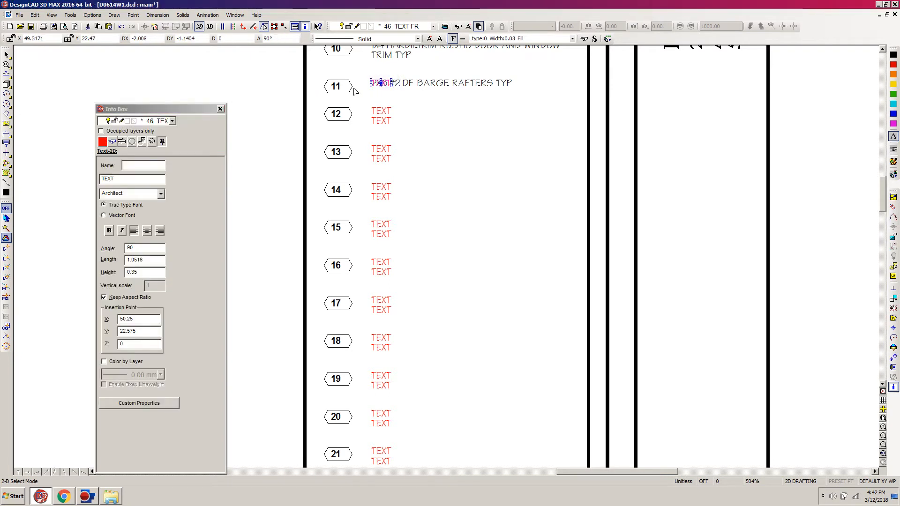
{"action": "key", "text": "Delete"}
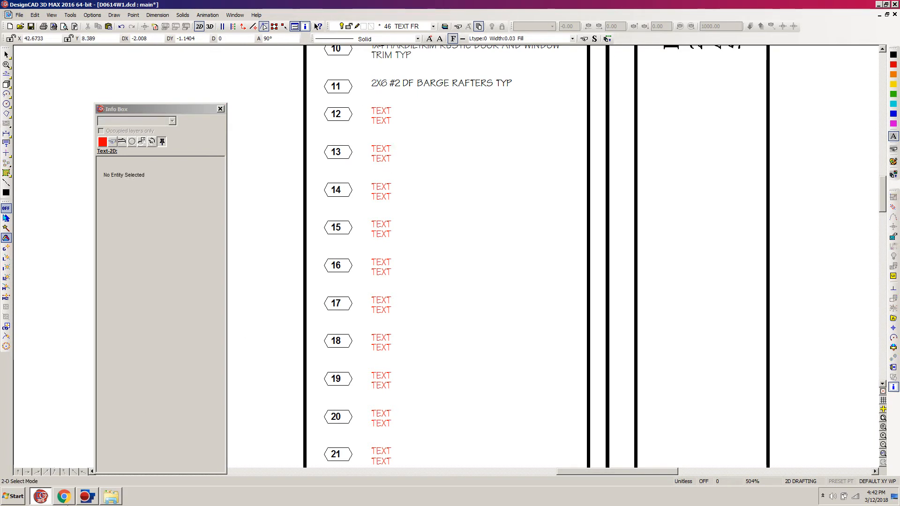
Mark A13 of the Chrome spreadsheet red, copy the fascia note in A15:A16 and return to DesignCAD
{"action": "left_click", "coordinate": [63, 498]}
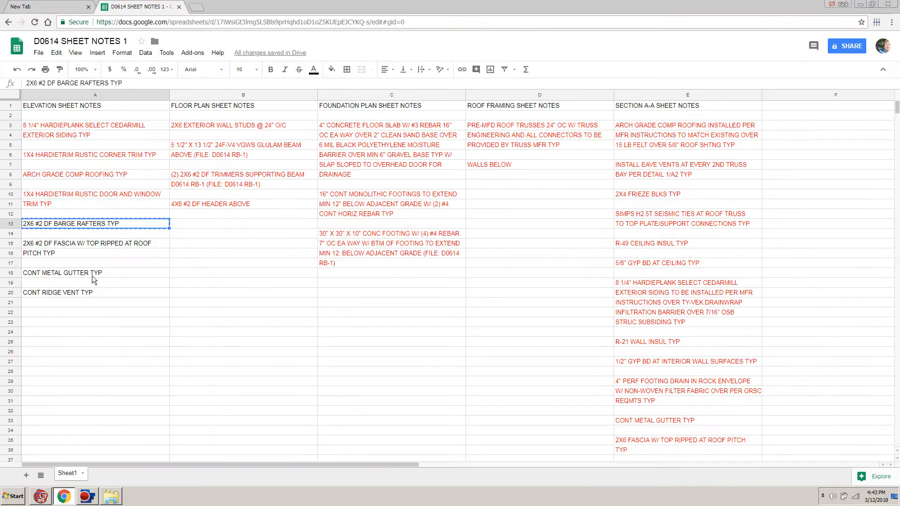
{"action": "left_click", "coordinate": [313, 70]}
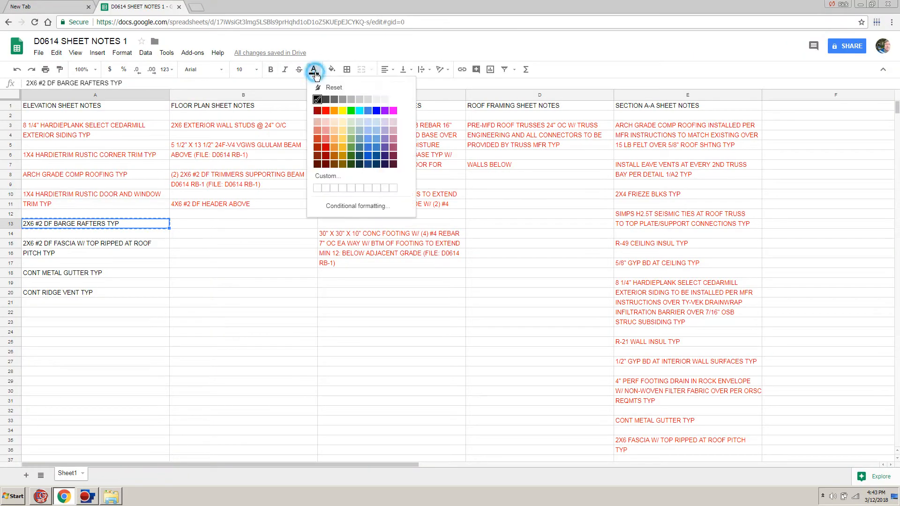
{"action": "left_click", "coordinate": [325, 111]}
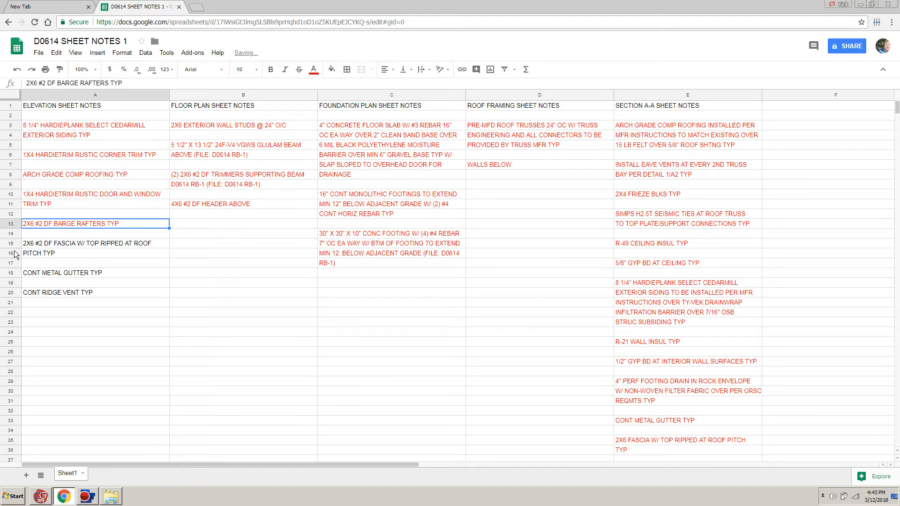
{"action": "left_click_drag", "start_coordinate": [72, 242], "coordinate": [73, 255]}
{"action": "key", "text": "ctrl+c"}
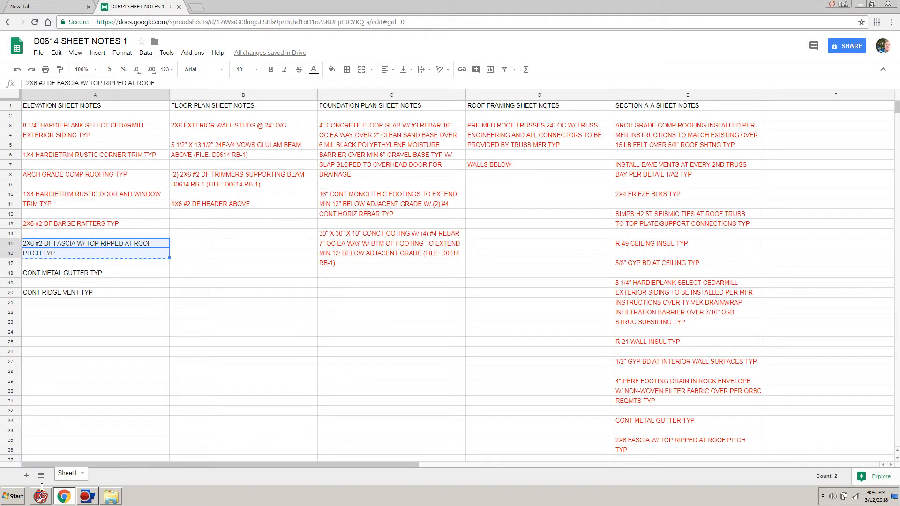
{"action": "left_click", "coordinate": [40, 496]}
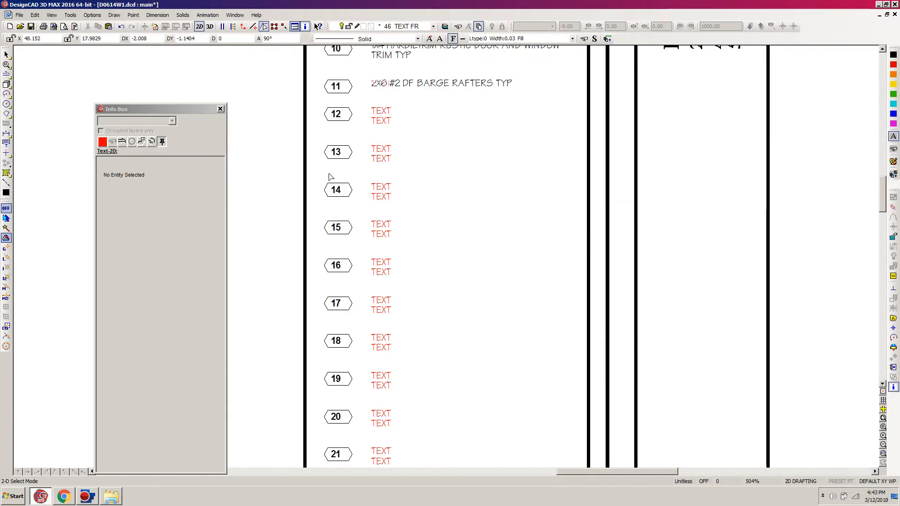
Place the copied "2X6 #2 DF FASCIA W/ TOP RIPPED AT ROOF PITCH TYP" as a text block at note 12 and delete its two TEXT placeholders
{"action": "left_click", "coordinate": [6, 143]}
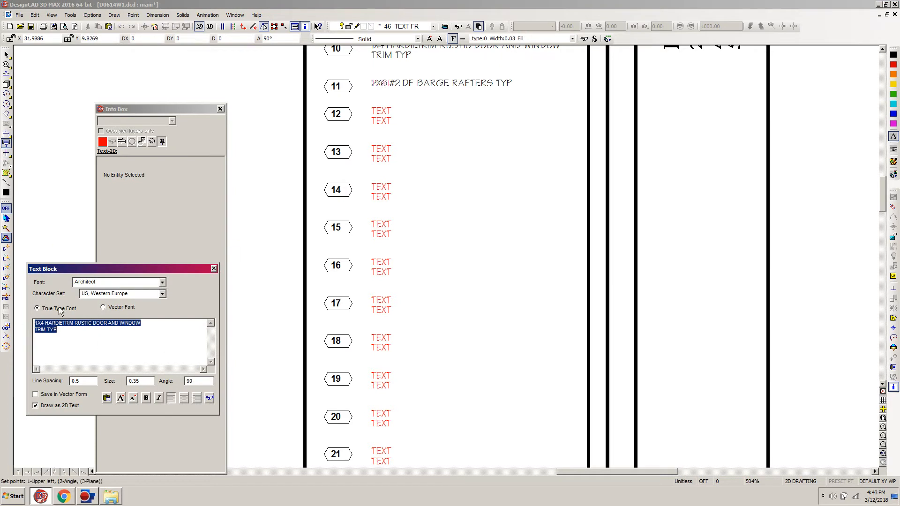
{"action": "key", "text": "ctrl+v"}
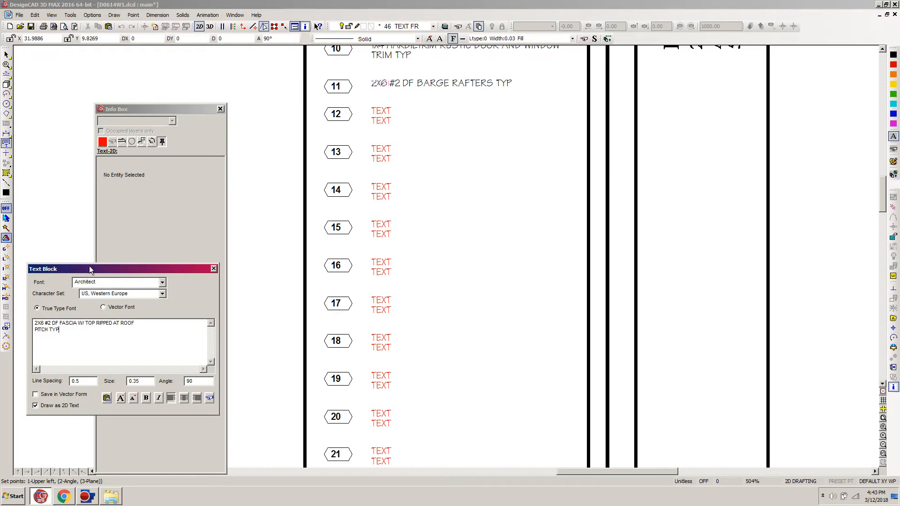
{"action": "left_click", "coordinate": [369, 104]}
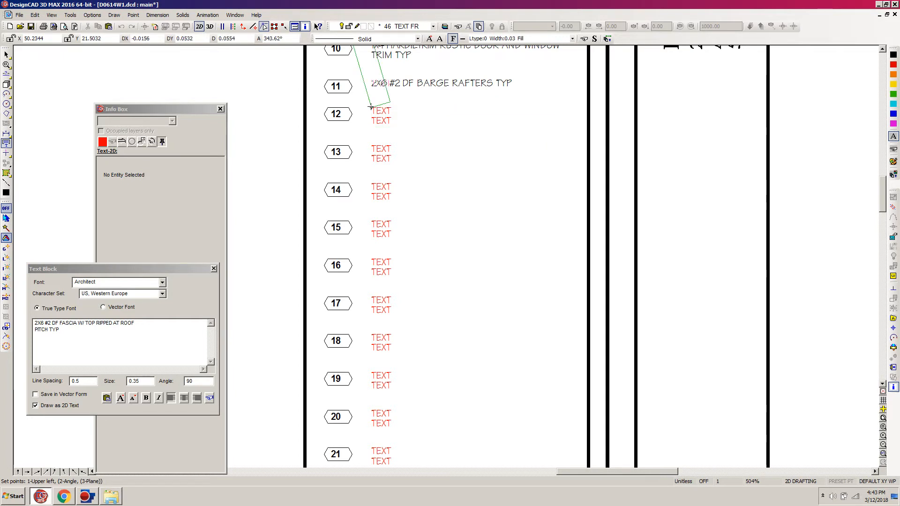
{"action": "left_click", "coordinate": [371, 110]}
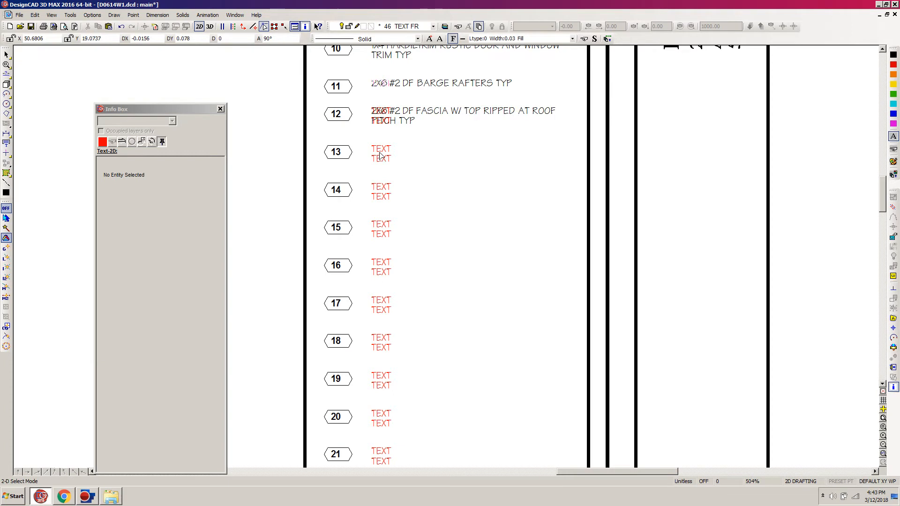
{"action": "left_click_drag", "start_coordinate": [400, 84], "coordinate": [347, 134]}
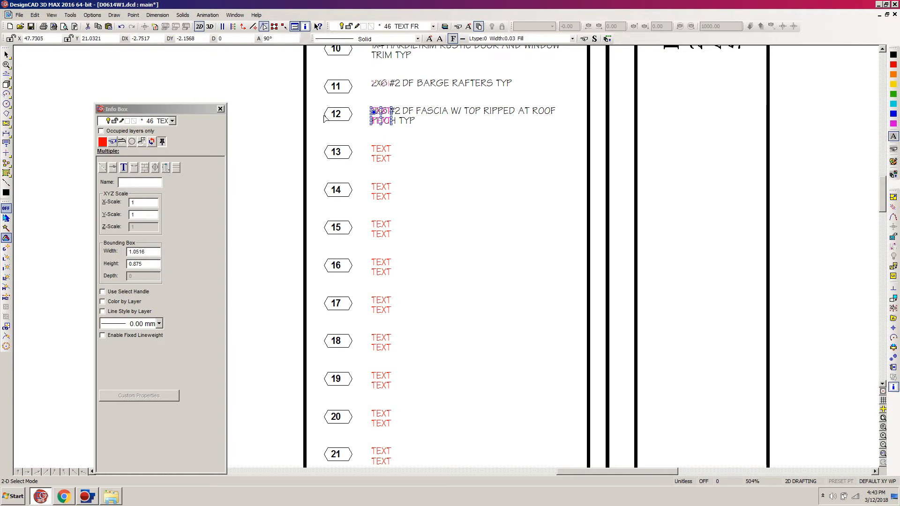
{"action": "key", "text": "Delete"}
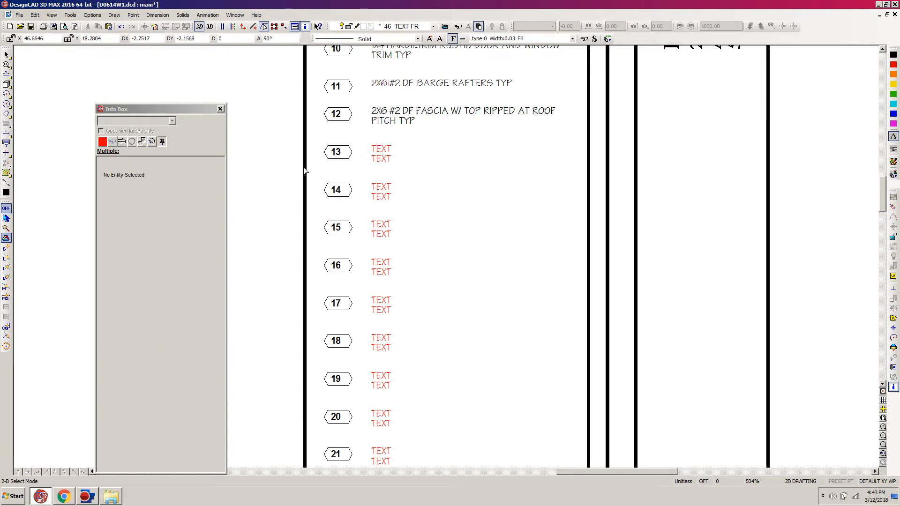
Mark A15:A16 of the Chrome spreadsheet red, copy the metal gutter note in A18 and return to DesignCAD
{"action": "left_click", "coordinate": [64, 497]}
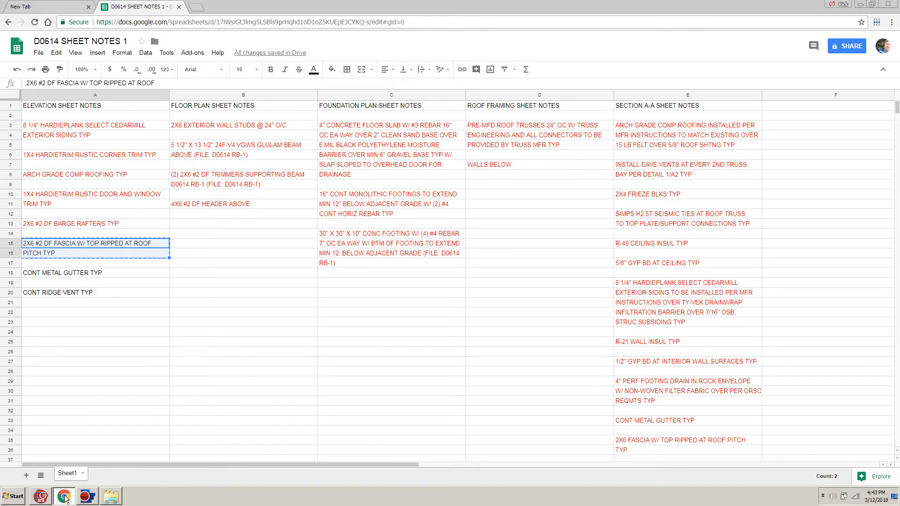
{"action": "left_click", "coordinate": [314, 71]}
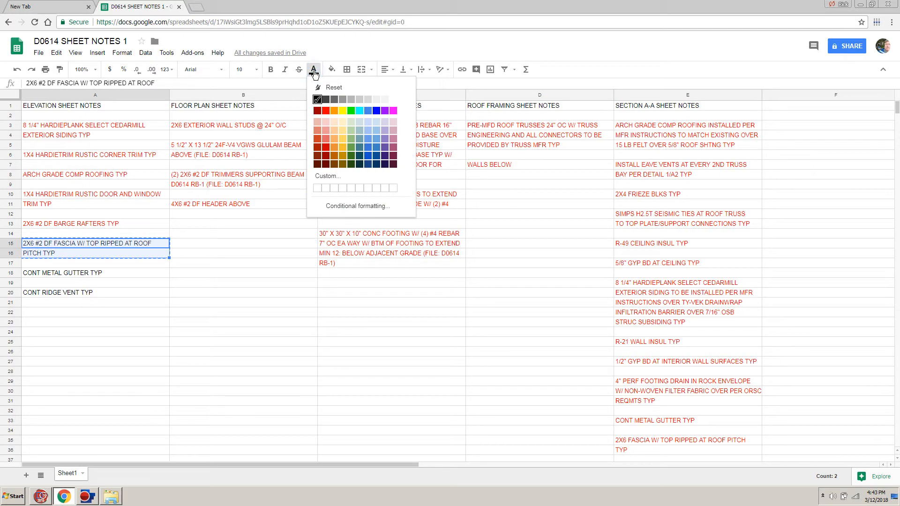
{"action": "left_click", "coordinate": [325, 111]}
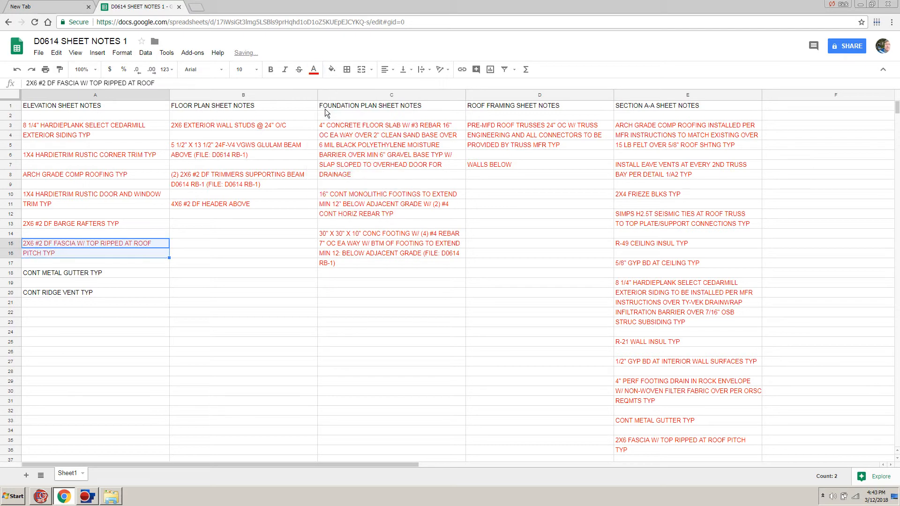
{"action": "left_click", "coordinate": [49, 272]}
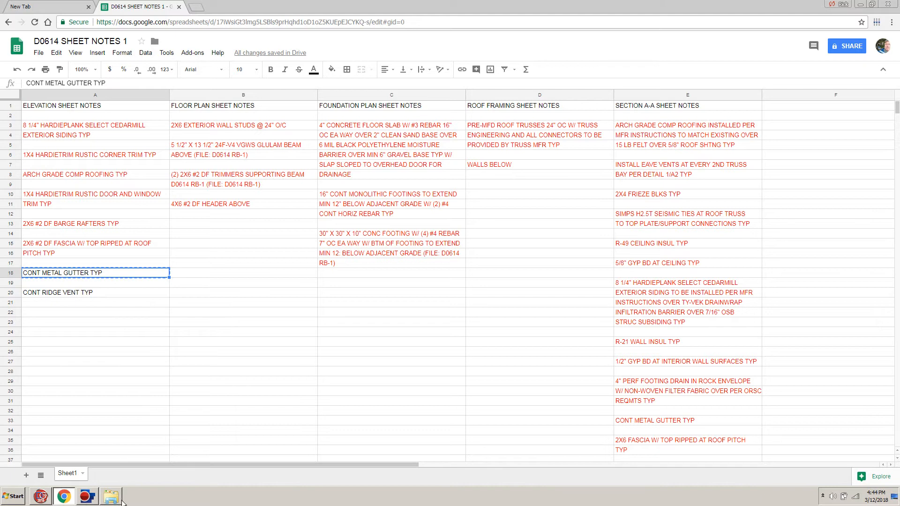
{"action": "left_click", "coordinate": [41, 498]}
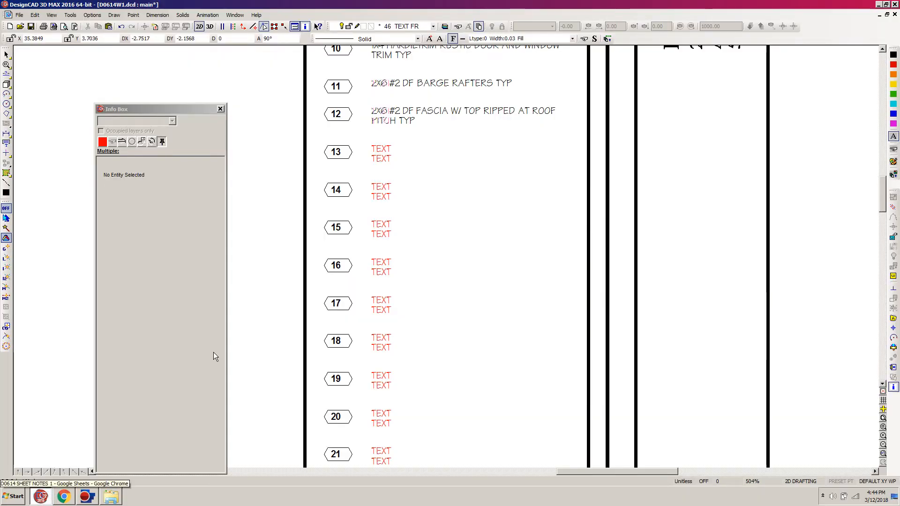
Delete the second TEXT placeholder line of note 13 in the Sheet Note Legend
{"action": "key", "text": "f"}
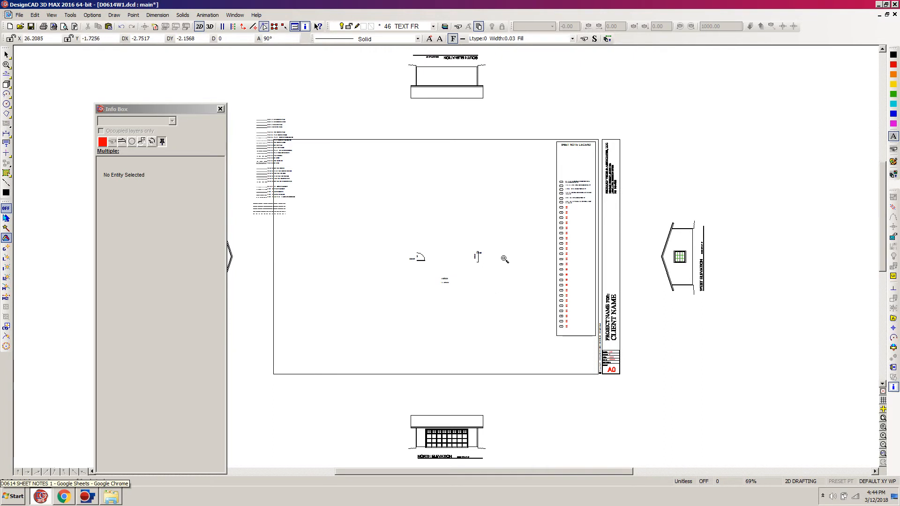
{"action": "key", "text": "z"}
{"action": "left_click", "coordinate": [541, 169]}
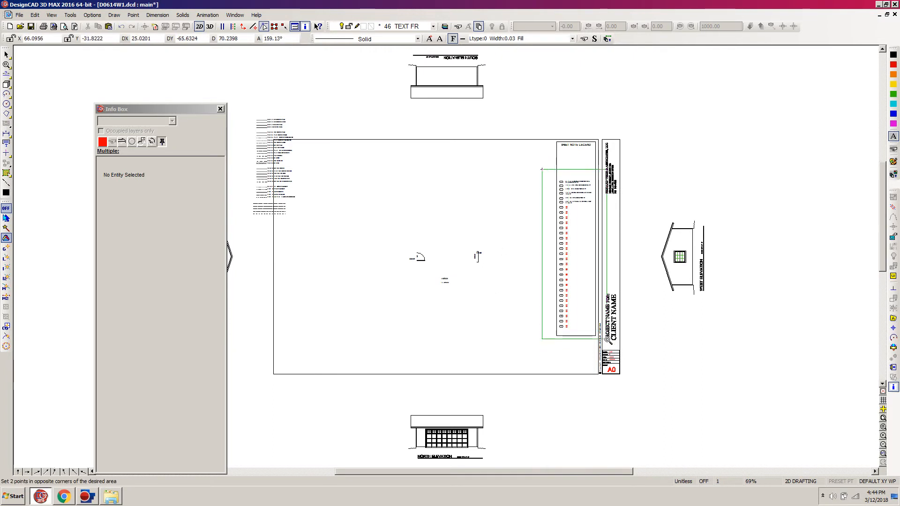
{"action": "left_click", "coordinate": [608, 348]}
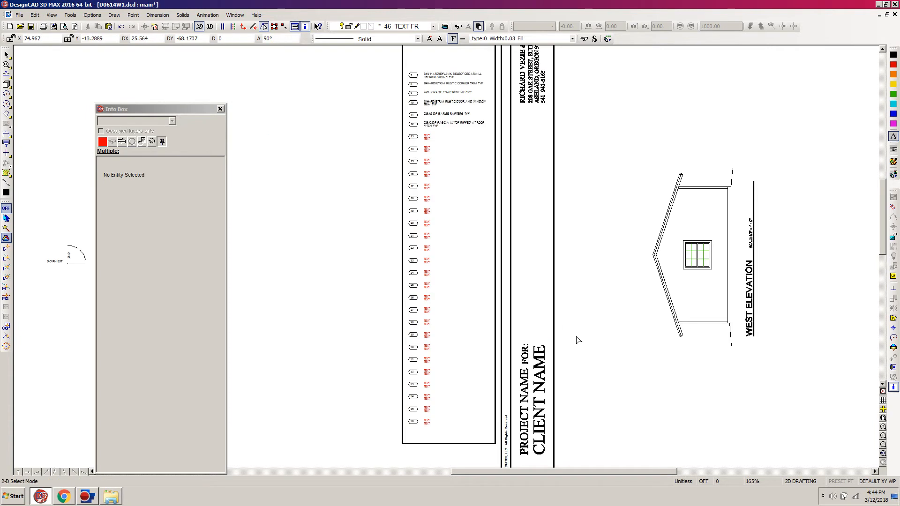
{"action": "left_click", "coordinate": [427, 140]}
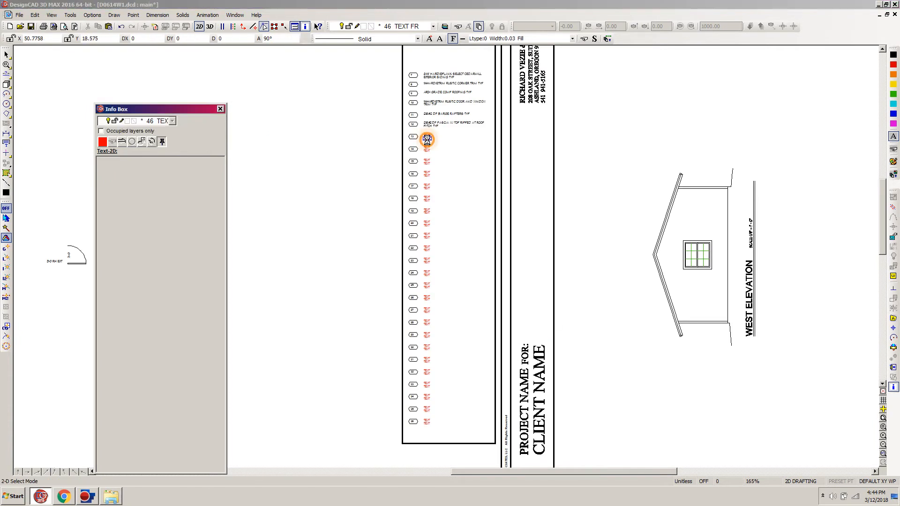
{"action": "left_click", "coordinate": [472, 176]}
Move note 14 and all notes below it, with their TEXT placeholders, slightly up toward note 13 to tighten the legend spacing
{"action": "left_click_drag", "start_coordinate": [450, 143], "coordinate": [254, 455]}
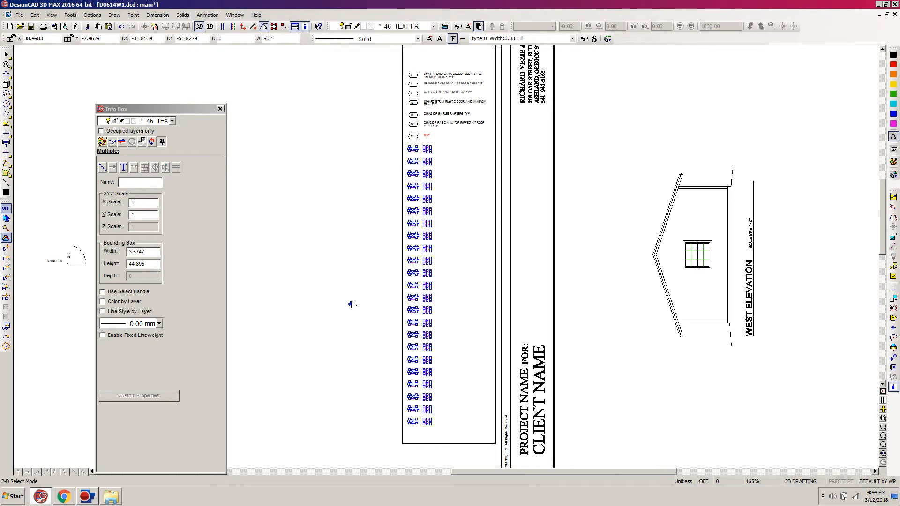
{"action": "left_click", "coordinate": [351, 305]}
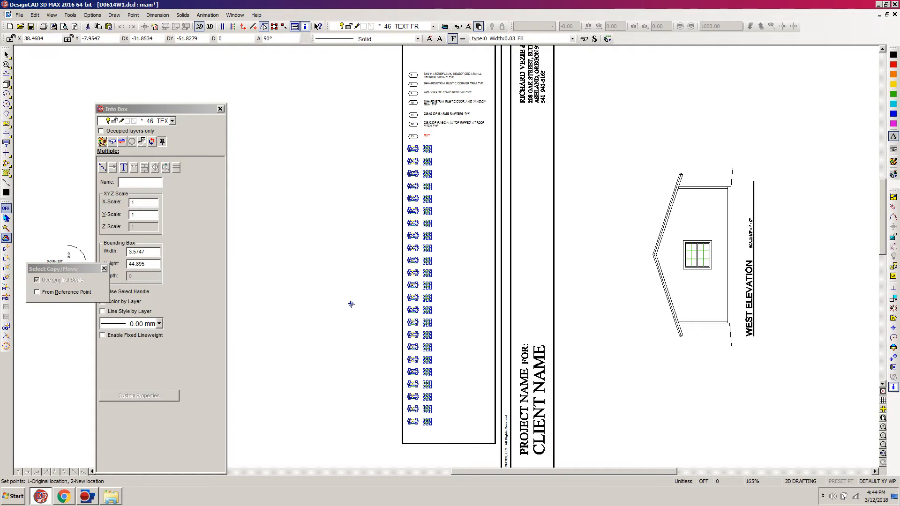
{"action": "left_click", "coordinate": [350, 304]}
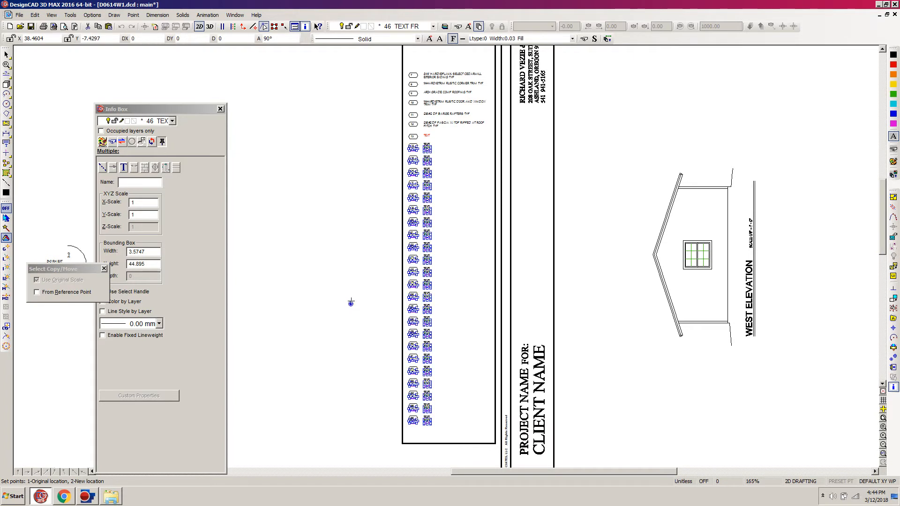
{"action": "left_click", "coordinate": [351, 303]}
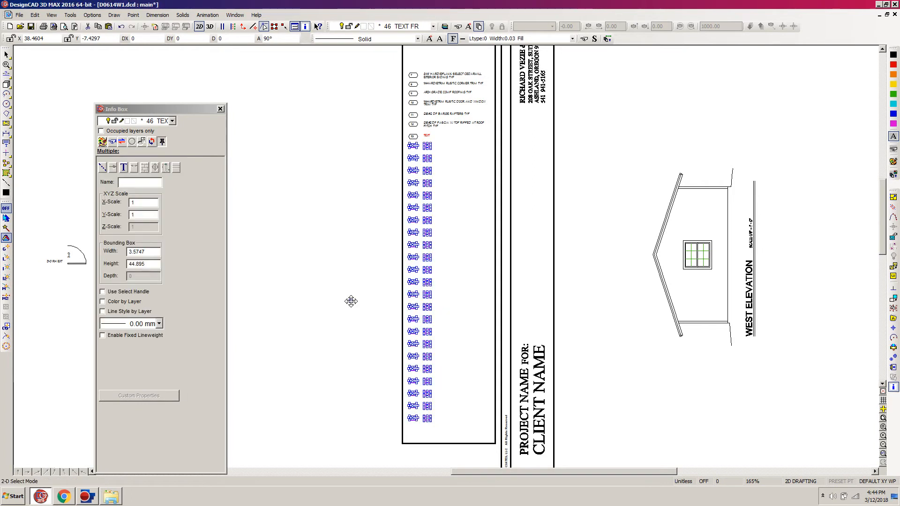
{"action": "left_click", "coordinate": [444, 281]}
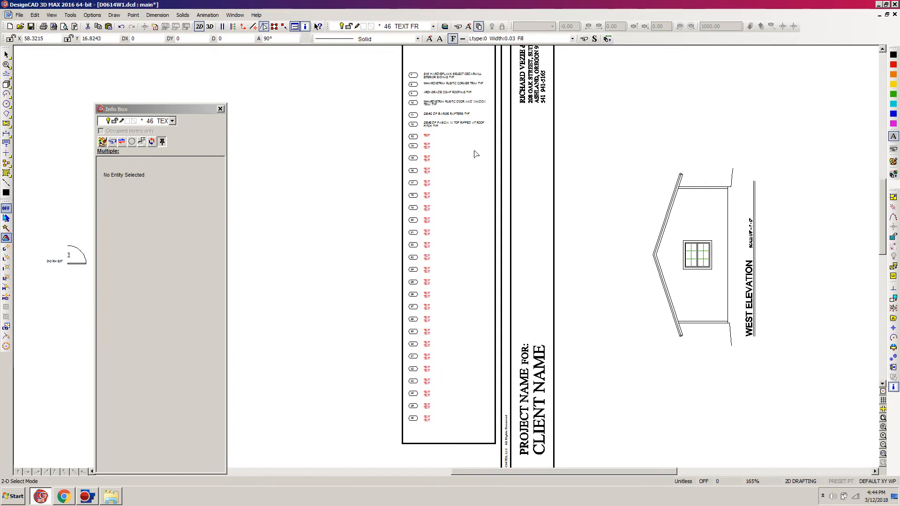
Delete note 14's second TEXT placeholder and move note 15 and all notes below it, with their placeholders, slightly up toward note 14
{"action": "left_click", "coordinate": [428, 148]}
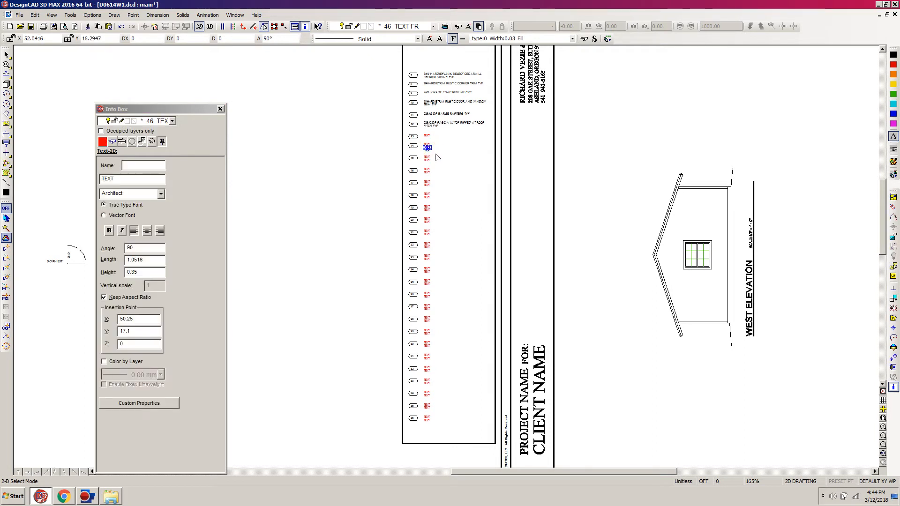
{"action": "left_click", "coordinate": [434, 150]}
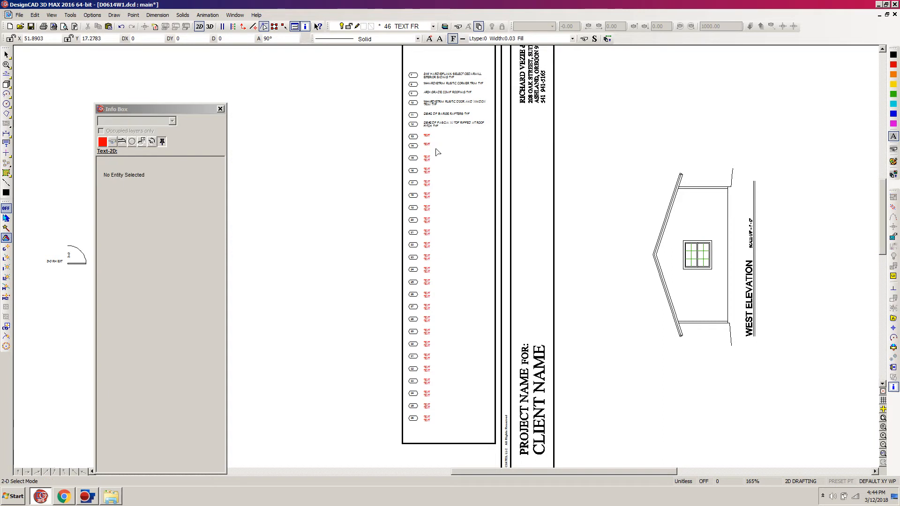
{"action": "left_click_drag", "start_coordinate": [442, 149], "coordinate": [253, 461]}
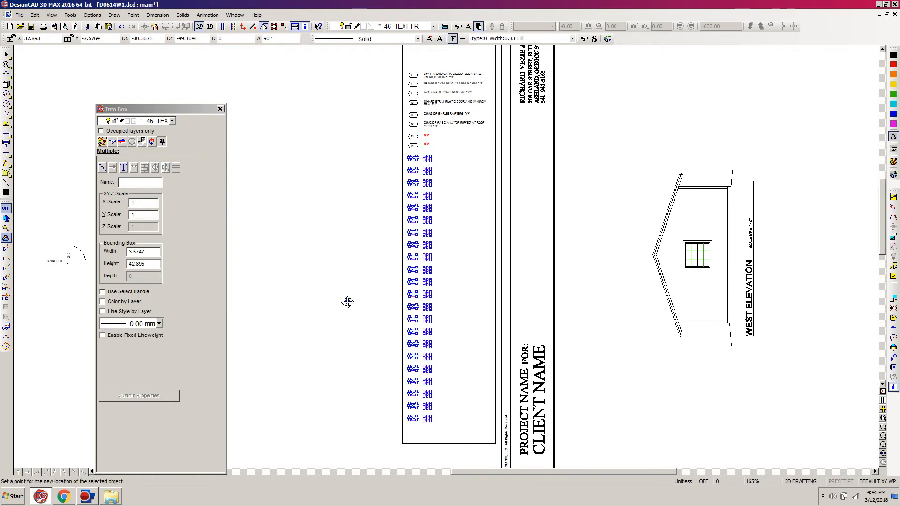
{"action": "left_click", "coordinate": [348, 303]}
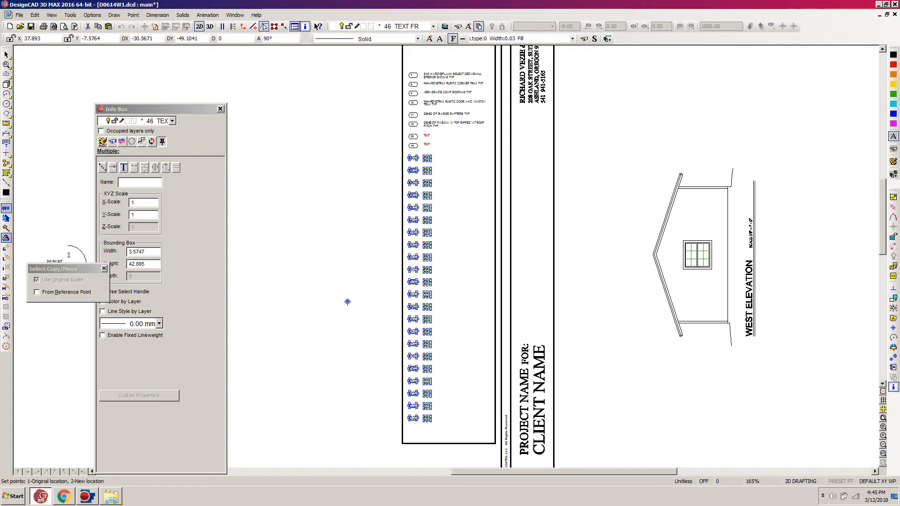
{"action": "left_click", "coordinate": [347, 301]}
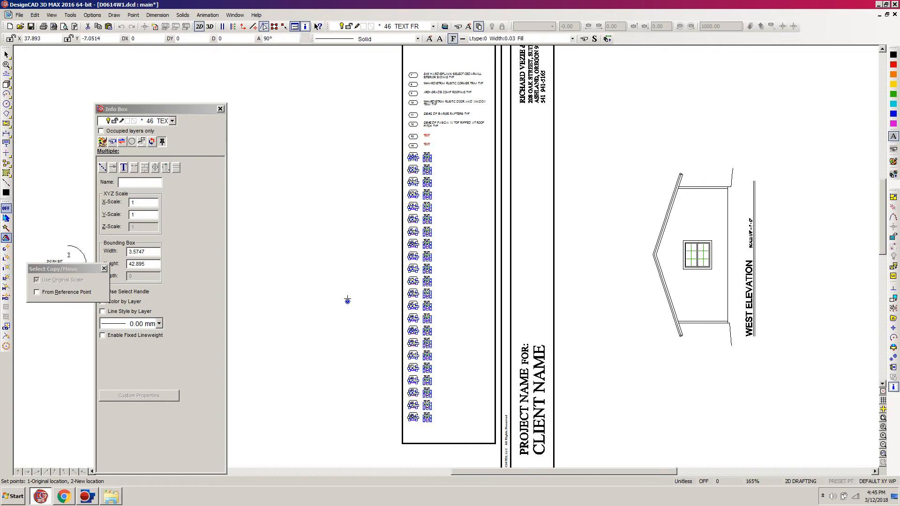
{"action": "left_click", "coordinate": [347, 299]}
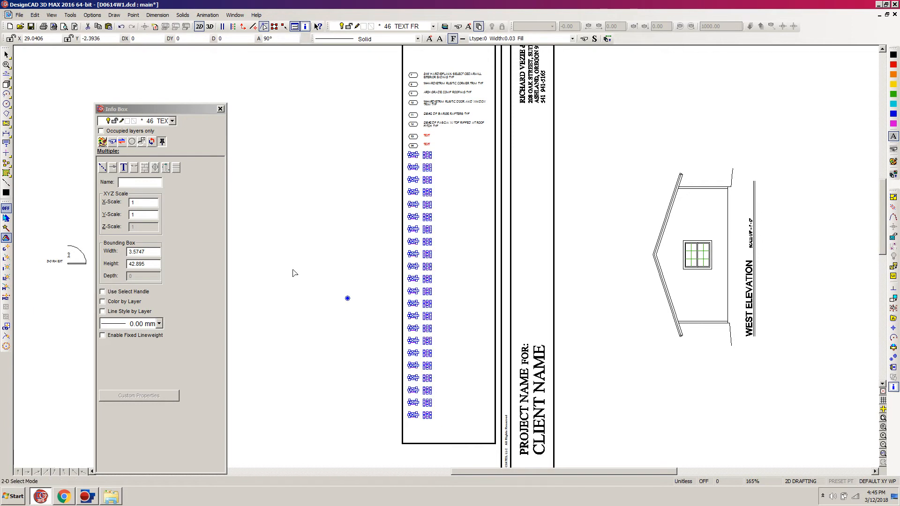
{"action": "left_click", "coordinate": [368, 181]}
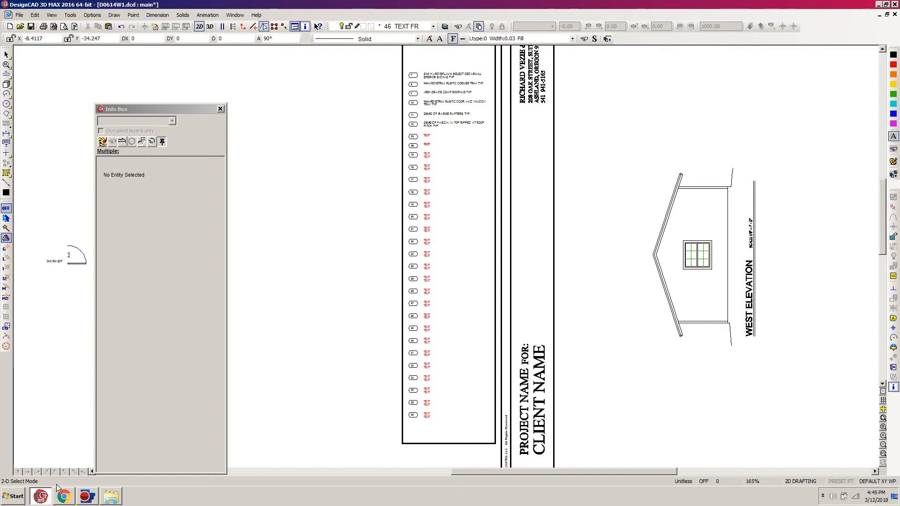
Replace note 13's remaining TEXT placeholder with "CONT METAL GUTTER TYP" and apply the current black color to it
{"action": "left_click", "coordinate": [65, 497]}
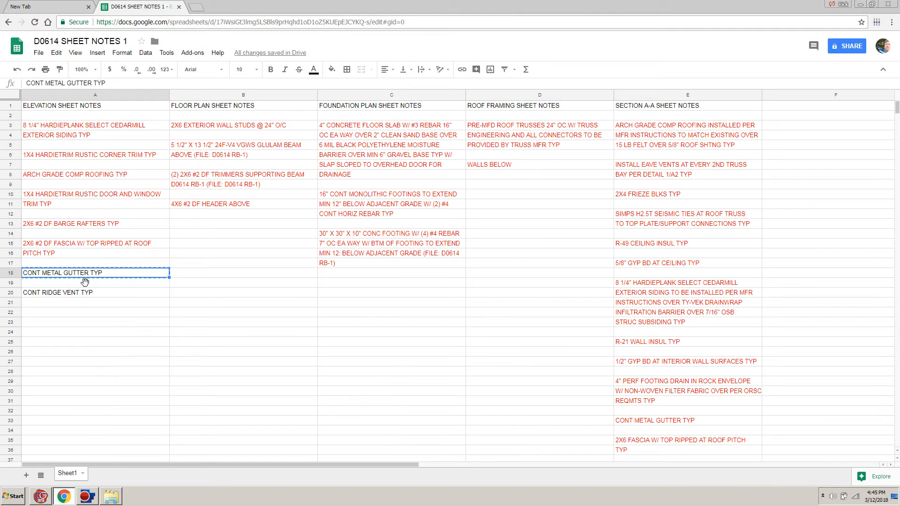
{"action": "left_click", "coordinate": [41, 497]}
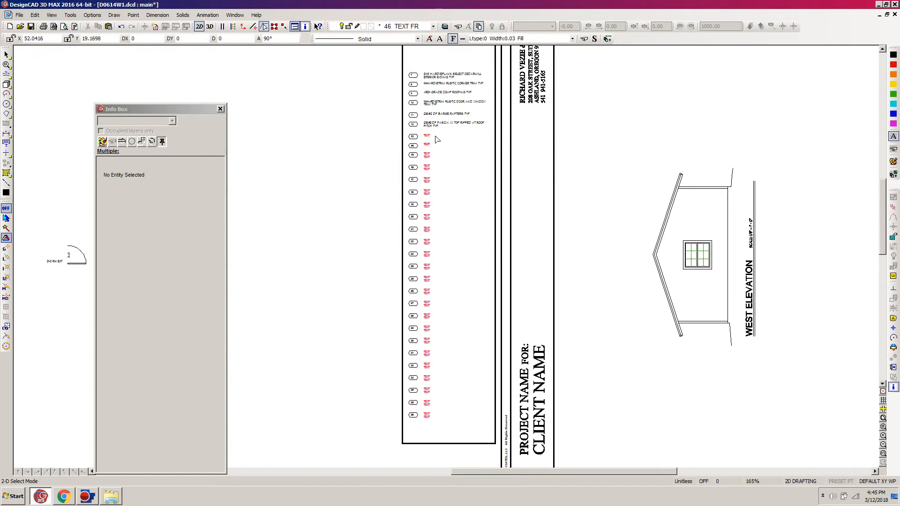
{"action": "left_click", "coordinate": [428, 135]}
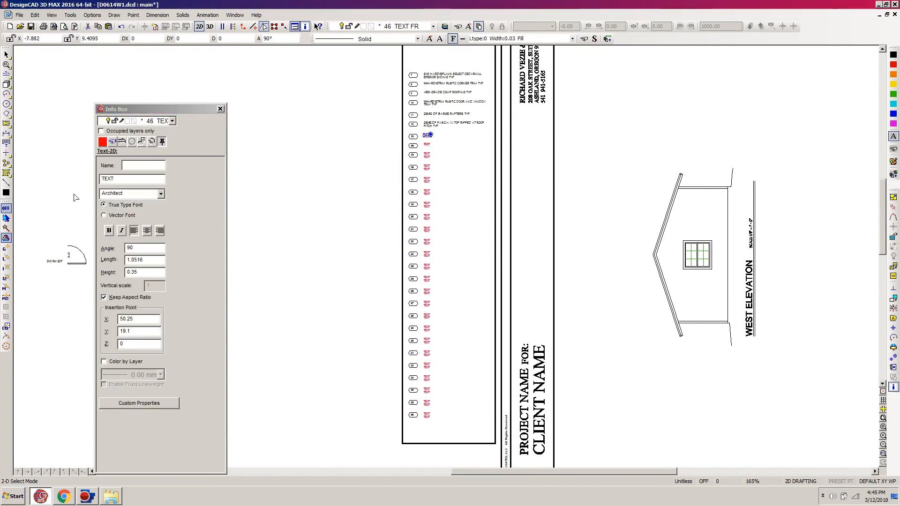
{"action": "double_click", "coordinate": [116, 178]}
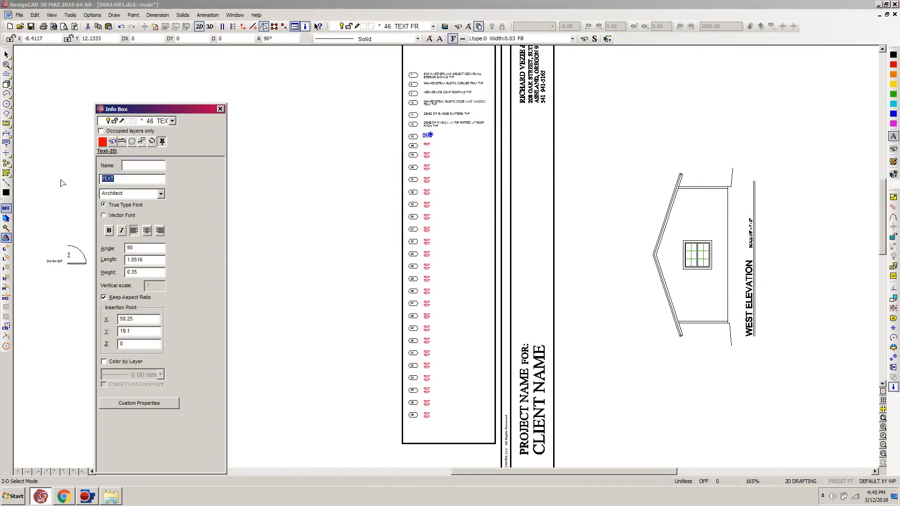
{"action": "type", "text": "CONT METAL GUTTER TYP"}
{"action": "key", "text": "Tab"}
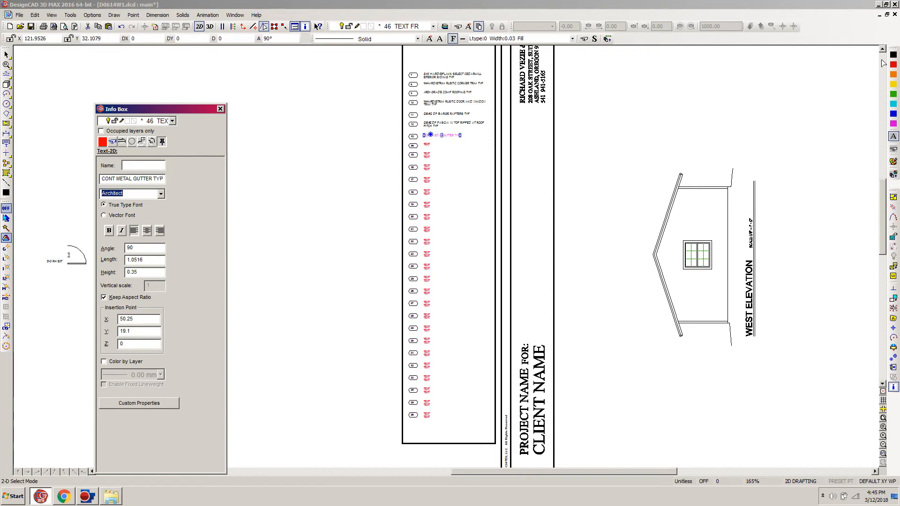
{"action": "left_click", "coordinate": [891, 137]}
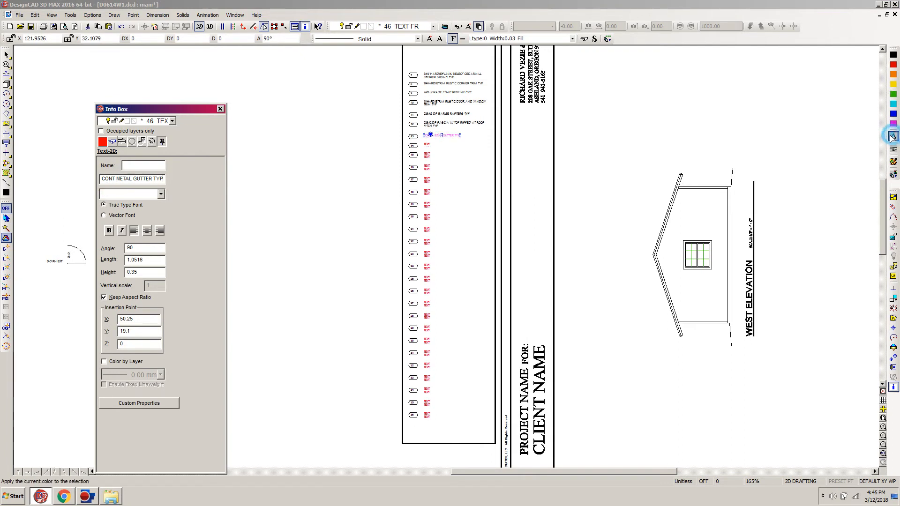
{"action": "left_click", "coordinate": [364, 148]}
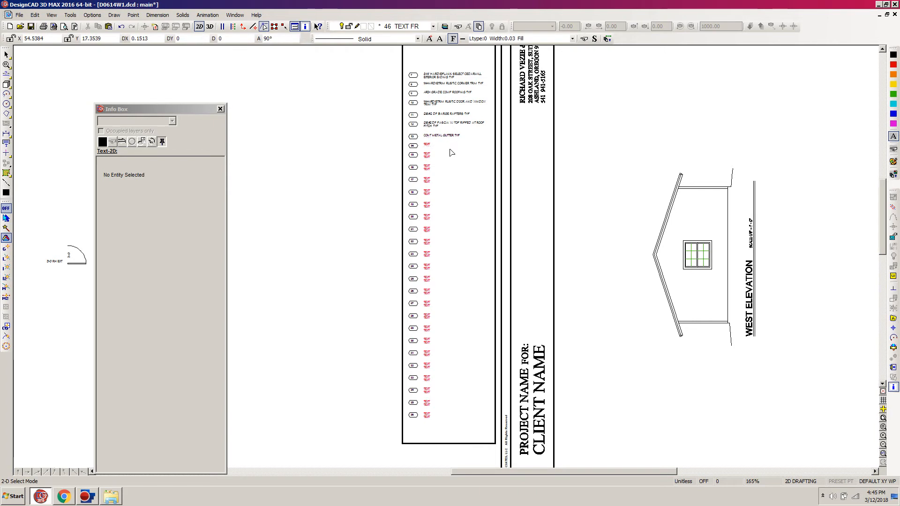
Mark A18 of the Chrome spreadsheet red, copy the ridge vent note in A20 and return to DesignCAD
{"action": "left_click", "coordinate": [64, 497]}
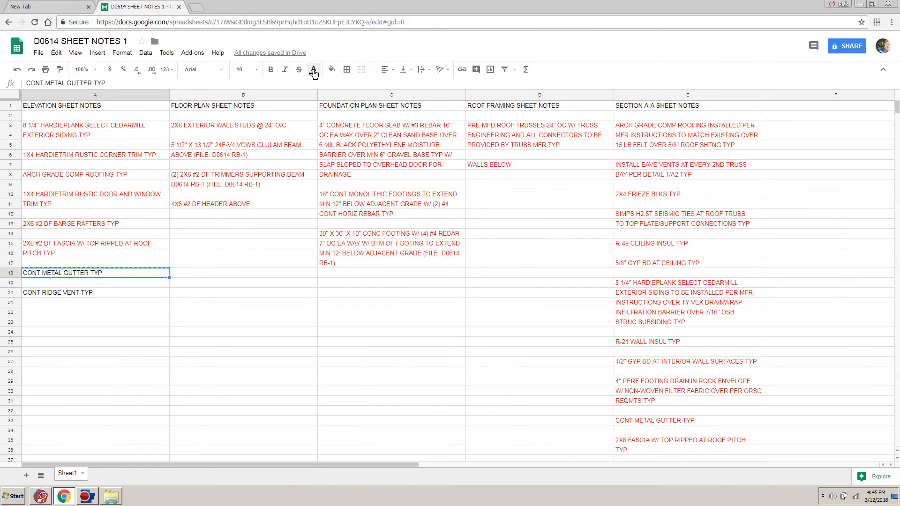
{"action": "left_click", "coordinate": [314, 71]}
{"action": "left_click", "coordinate": [324, 110]}
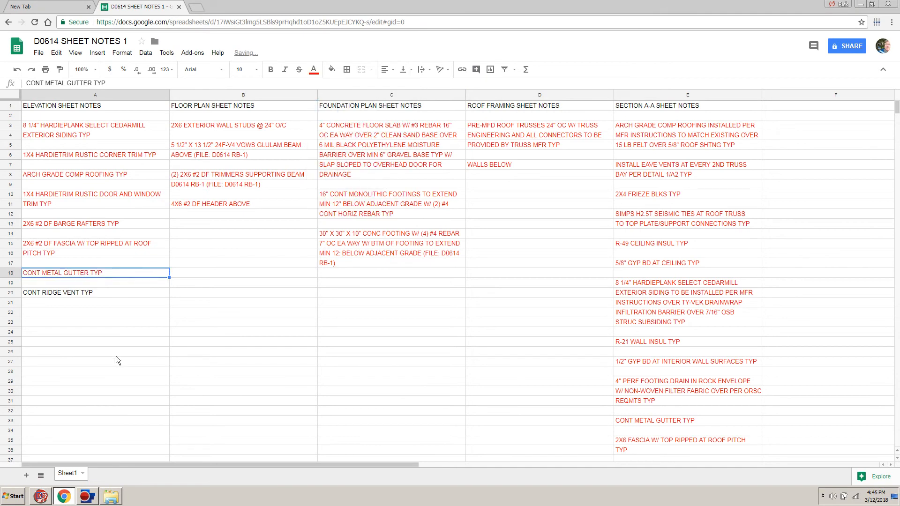
{"action": "left_click", "coordinate": [58, 293]}
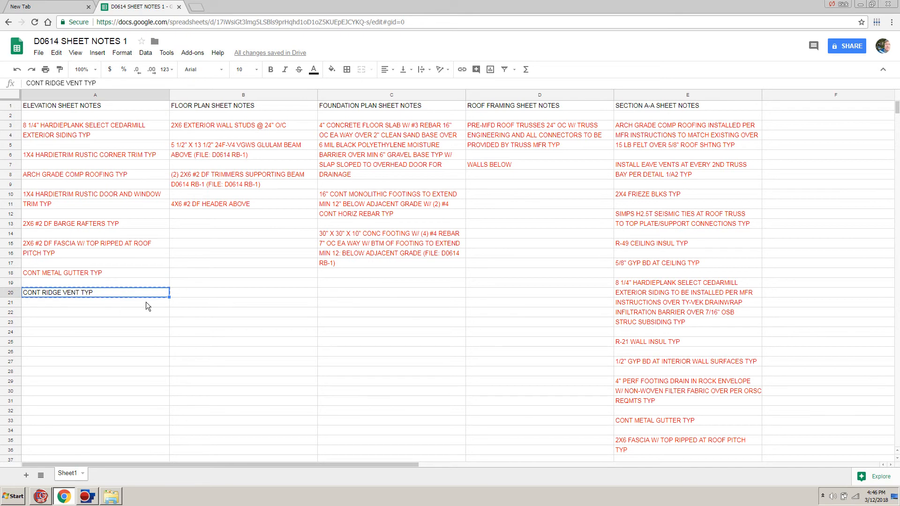
{"action": "left_click", "coordinate": [41, 495]}
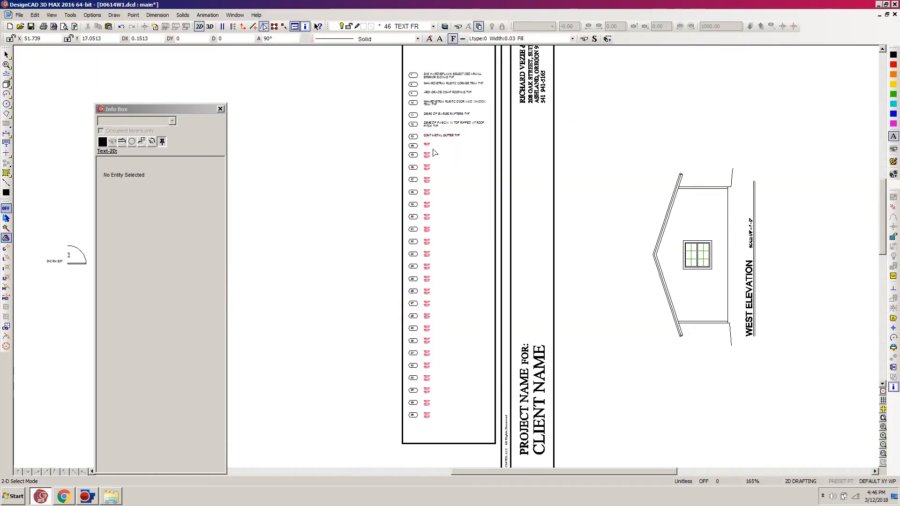
Place the text "CONT RIDGE VENT TYP" at note 14 of the legend and delete its TEXT placeholder
{"action": "key", "text": "w"}
{"action": "left_click", "coordinate": [388, 99]}
{"action": "left_click", "coordinate": [531, 210]}
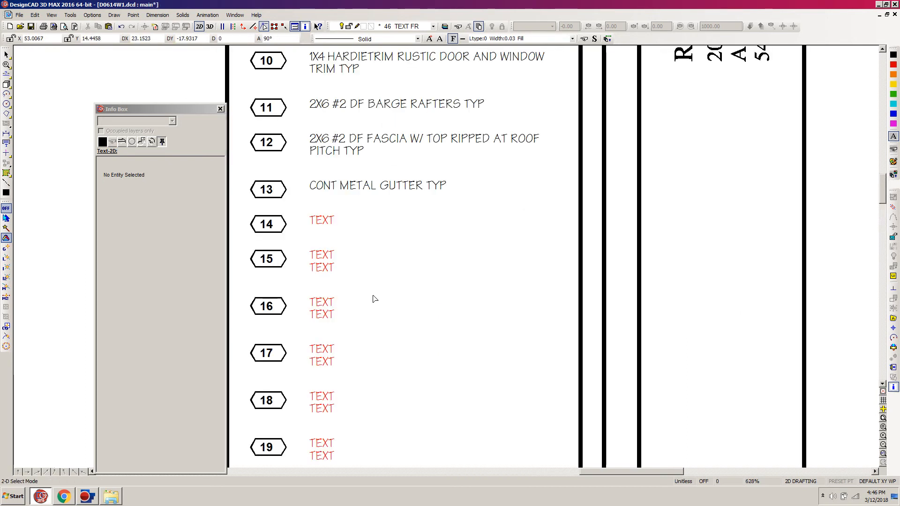
{"action": "key", "text": "t"}
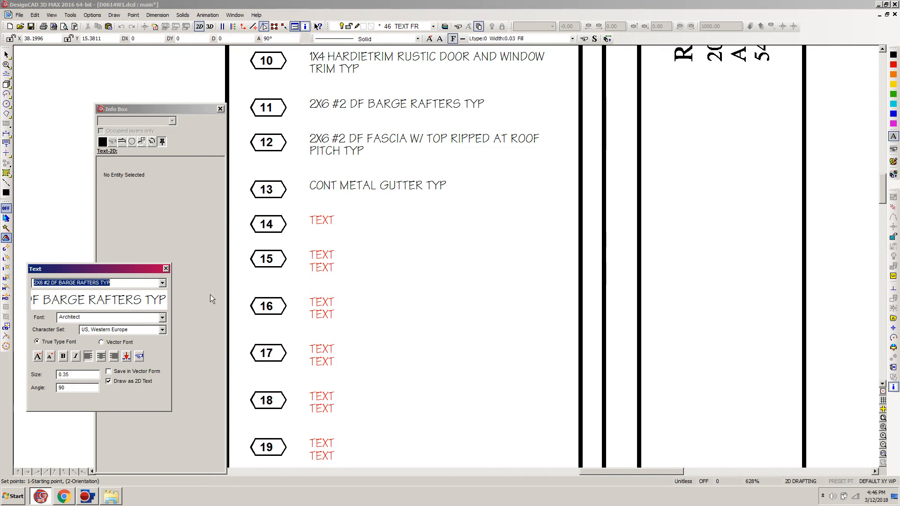
{"action": "type", "text": "CONT RIDGE VENT TYP"}
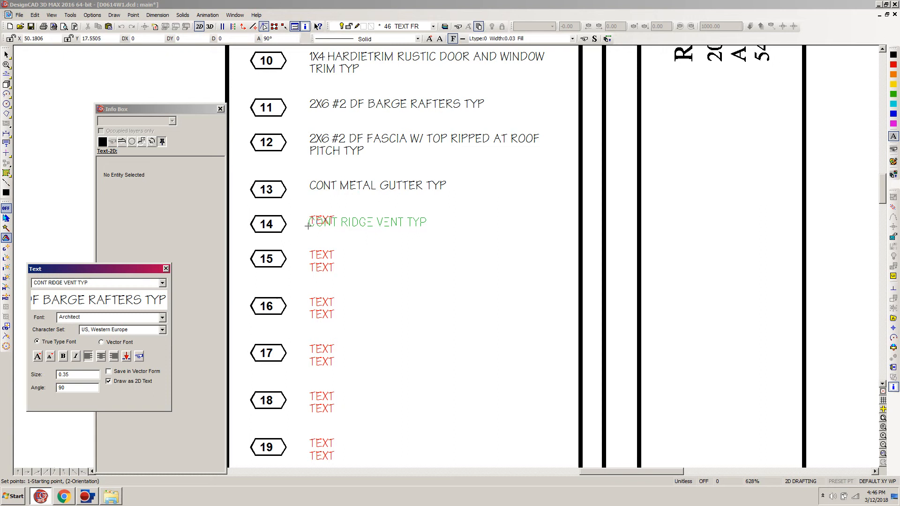
{"action": "left_click", "coordinate": [307, 225]}
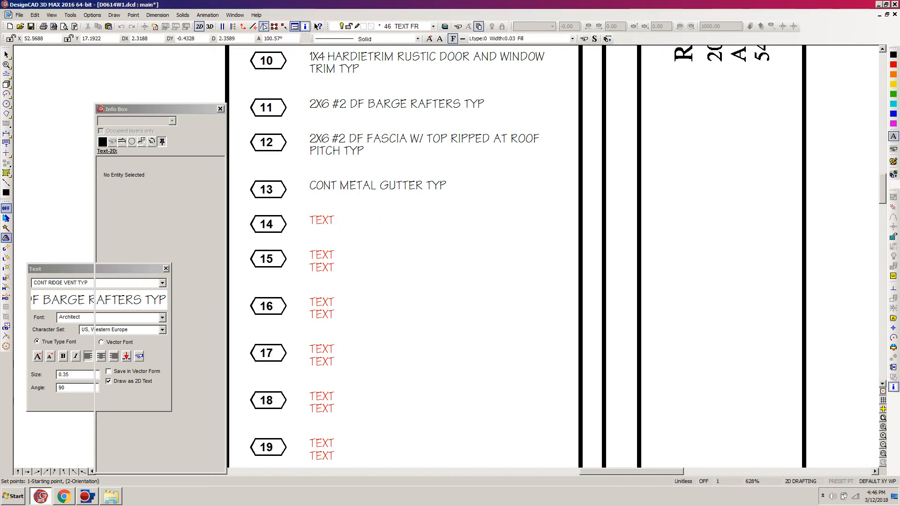
{"action": "key", "text": "Return"}
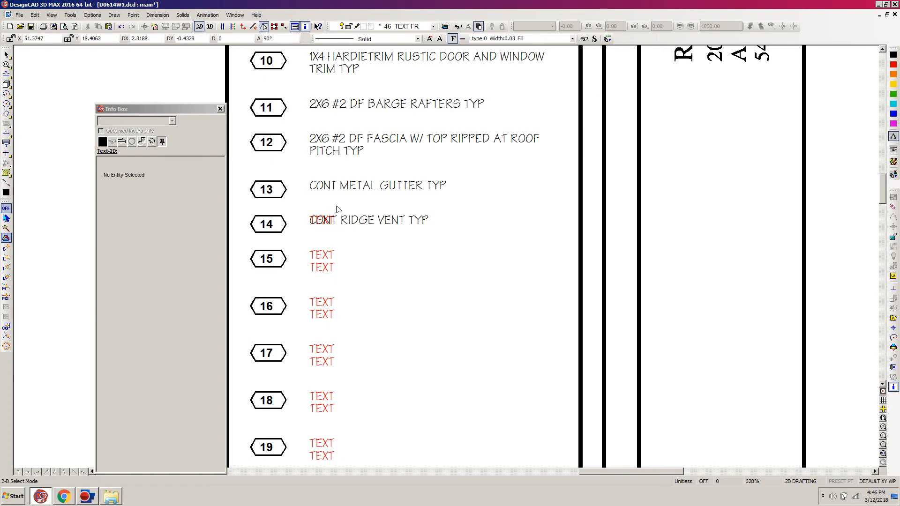
{"action": "left_click", "coordinate": [291, 242]}
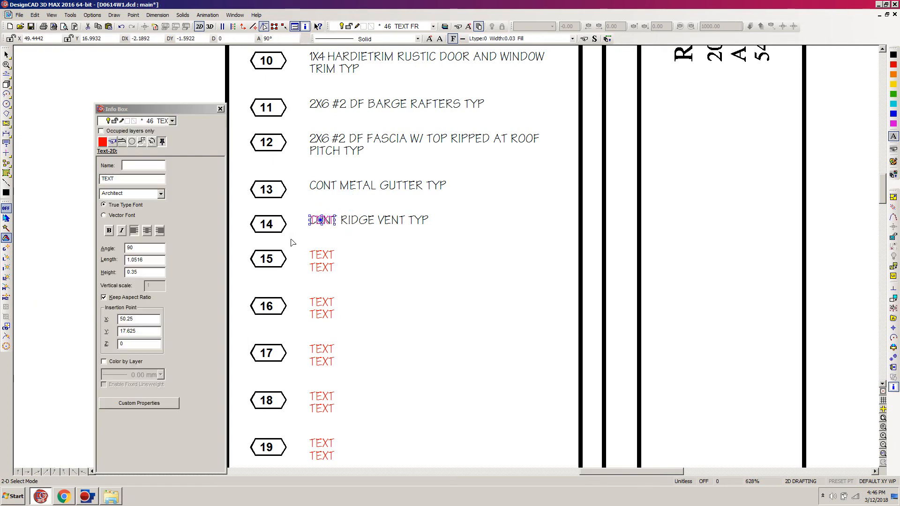
{"action": "key", "text": "Delete"}
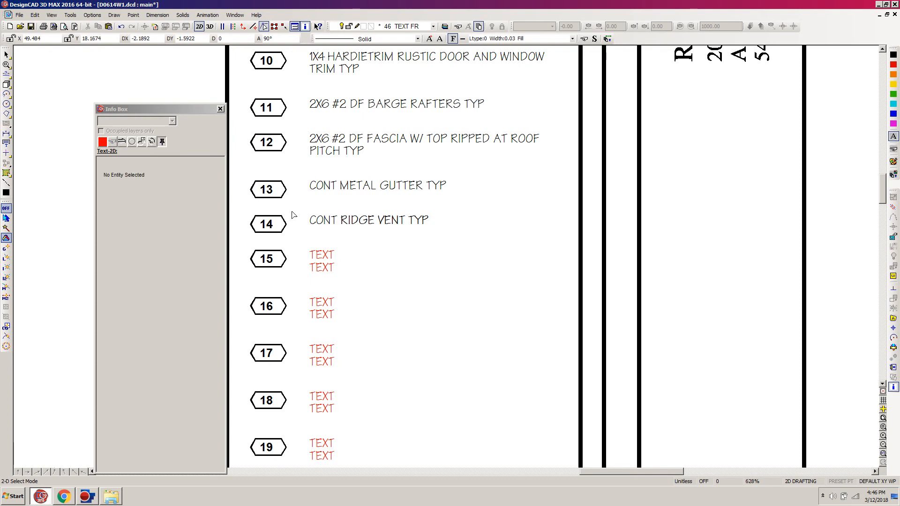
Mark A20 of the Chrome spreadsheet red, then return to DesignCAD and save the drawing D0614W1
{"action": "key", "text": "f"}
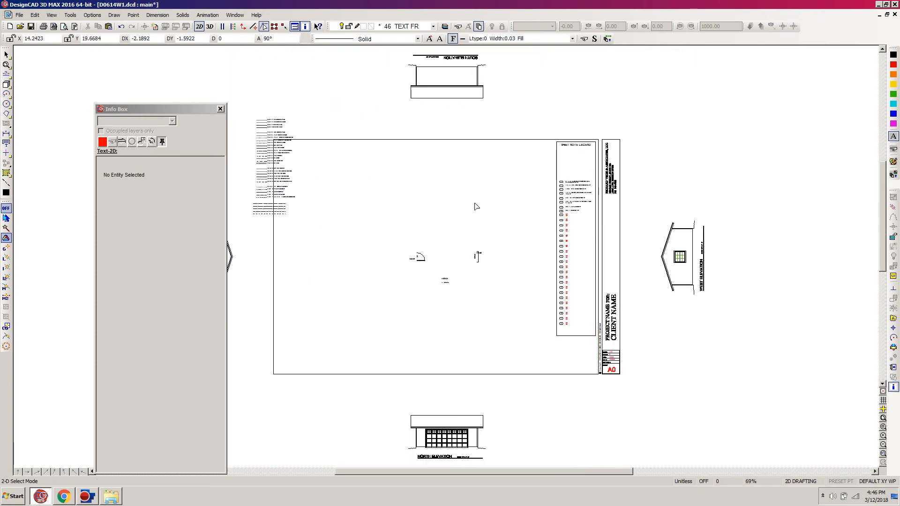
{"action": "left_click", "coordinate": [64, 498]}
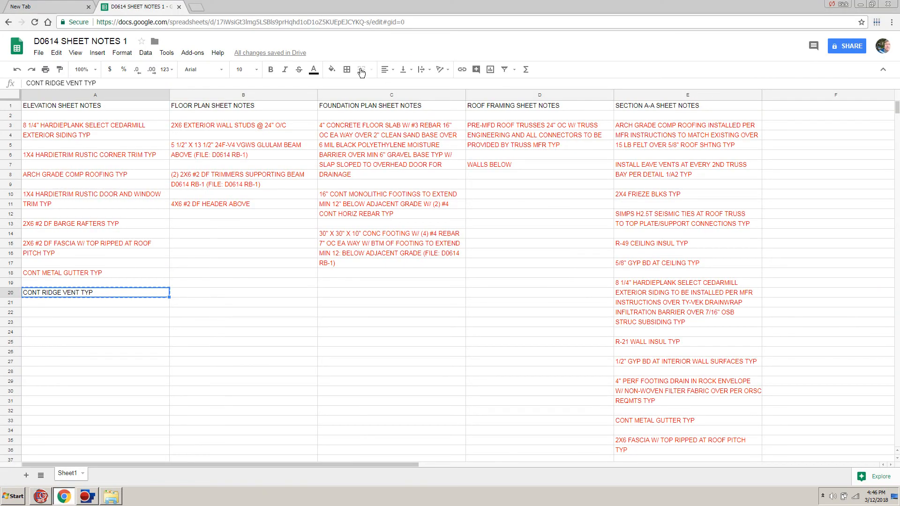
{"action": "left_click", "coordinate": [313, 70]}
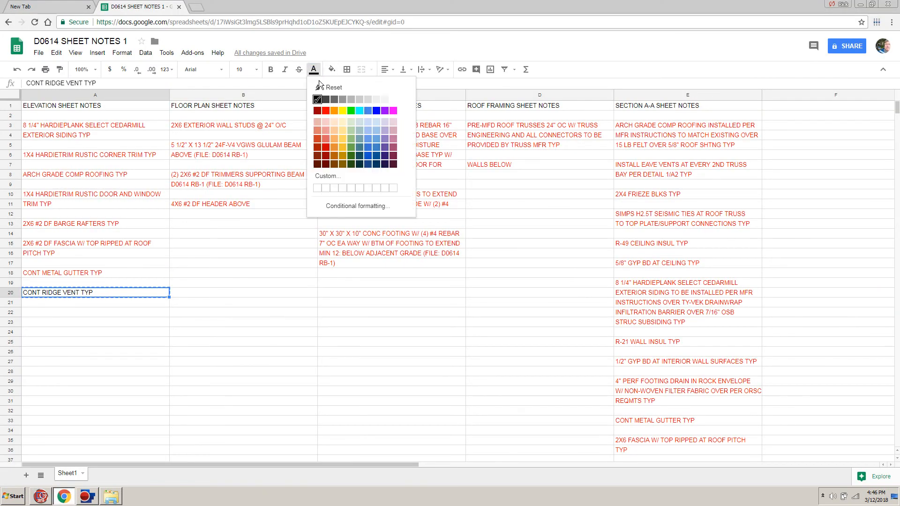
{"action": "left_click", "coordinate": [325, 110]}
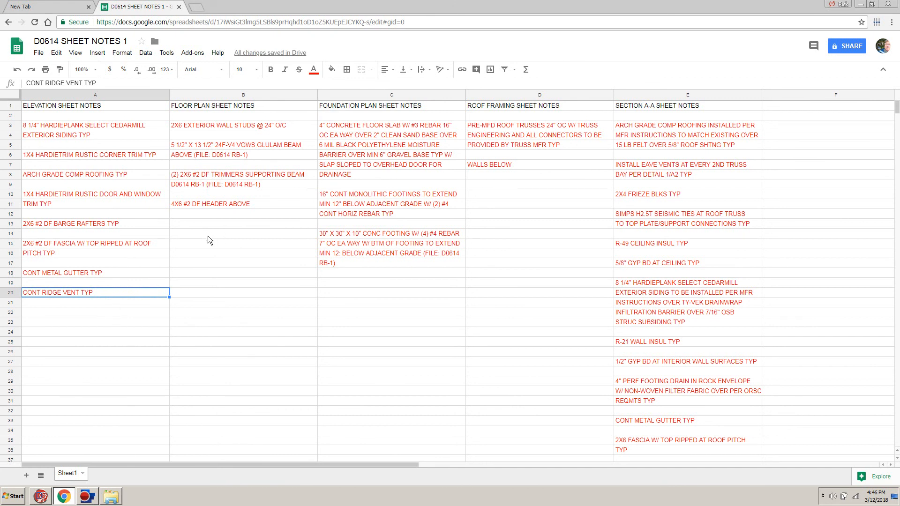
{"action": "left_click", "coordinate": [41, 496]}
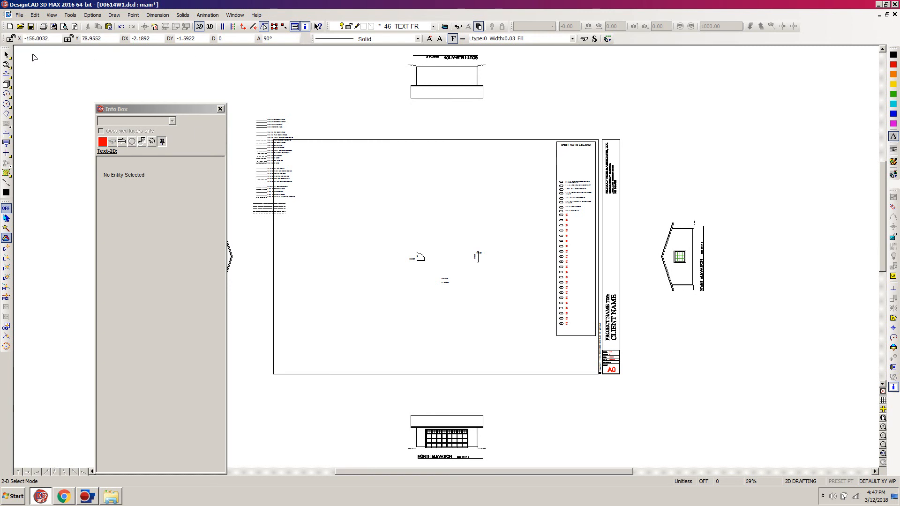
{"action": "left_click", "coordinate": [30, 26]}
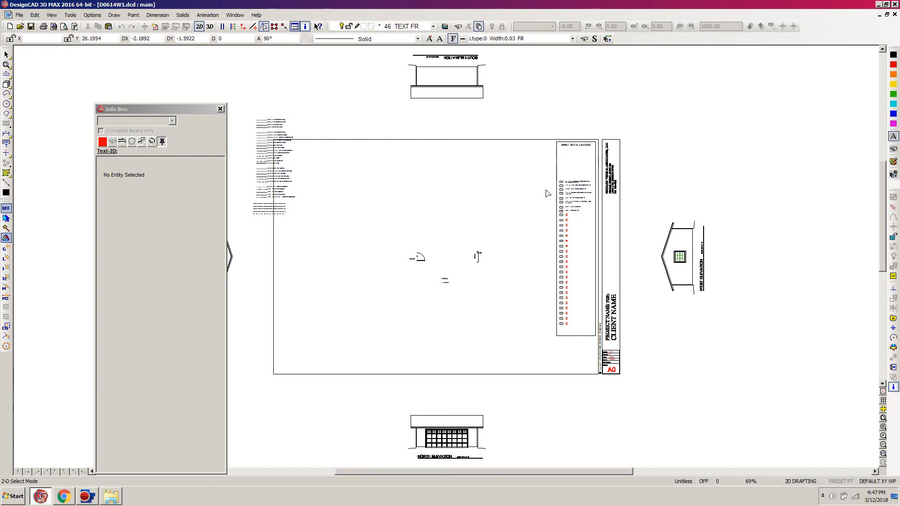